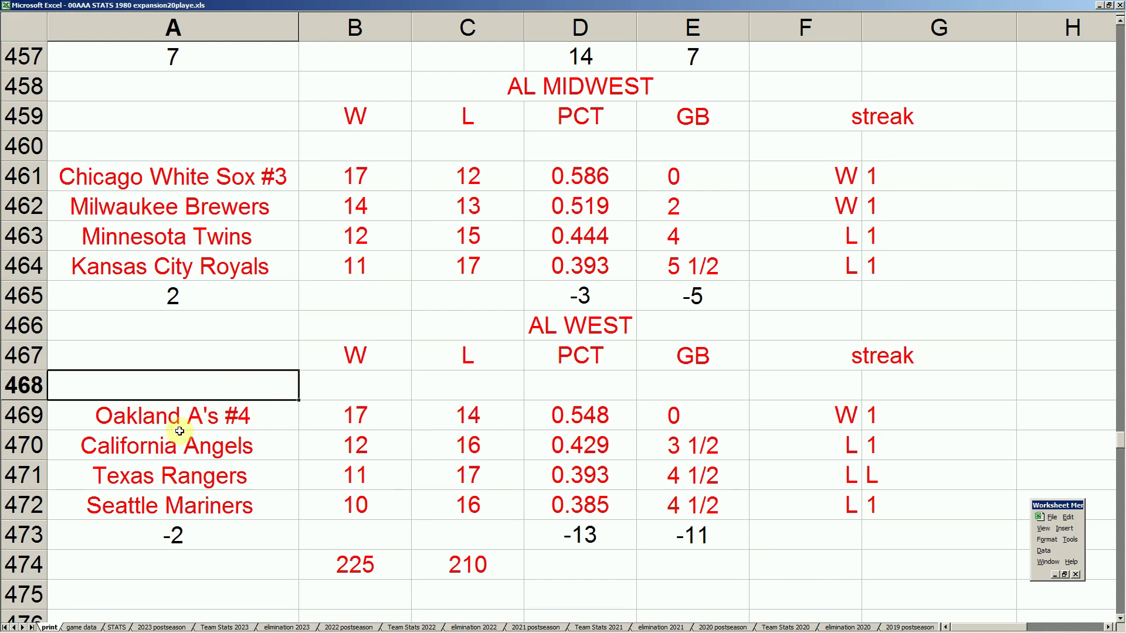
Step: Switch to the 1971-74 scouting report workbook and go to the carryover league heading on the setup sheet
mouse_move(154, 624)
click(202, 625)
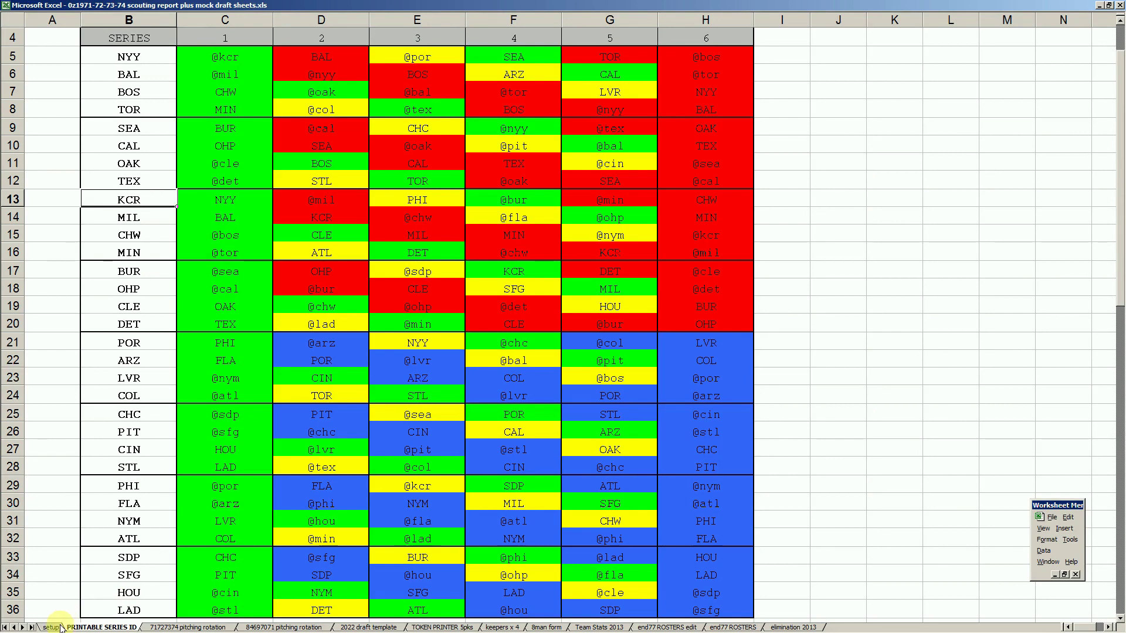
click(51, 626)
click(133, 380)
key(Up)
key(Up)
key(Up)
key(Up)
key(Up)
key(Up)
key(Up)
key(Up)
key(Up)
key(Left)
key(Up)
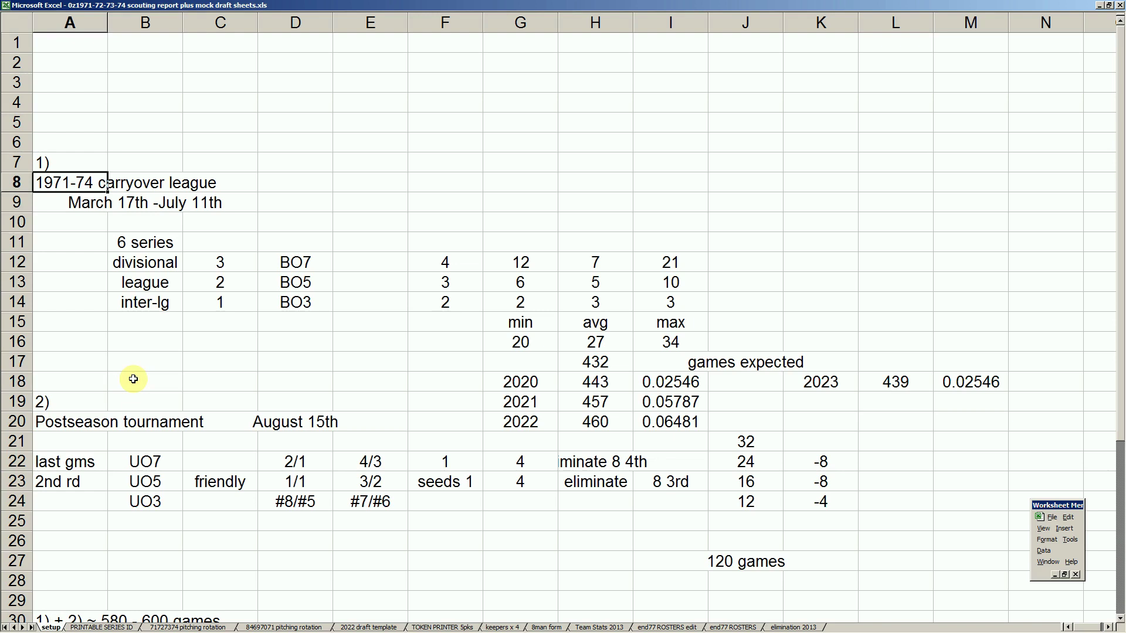
Step: Look over the carryover league section, from its heading and dates through the series and games-expected rows
key(Down)
key(Down)
key(Down)
key(Down)
key(Down)
key(Down)
key(Down)
key(Down)
key(Down)
key(Down)
key(Up)
key(Up)
key(Up)
key(Up)
key(Up)
key(Up)
key(Up)
key(Up)
key(Up)
key(Up)
key(Down)
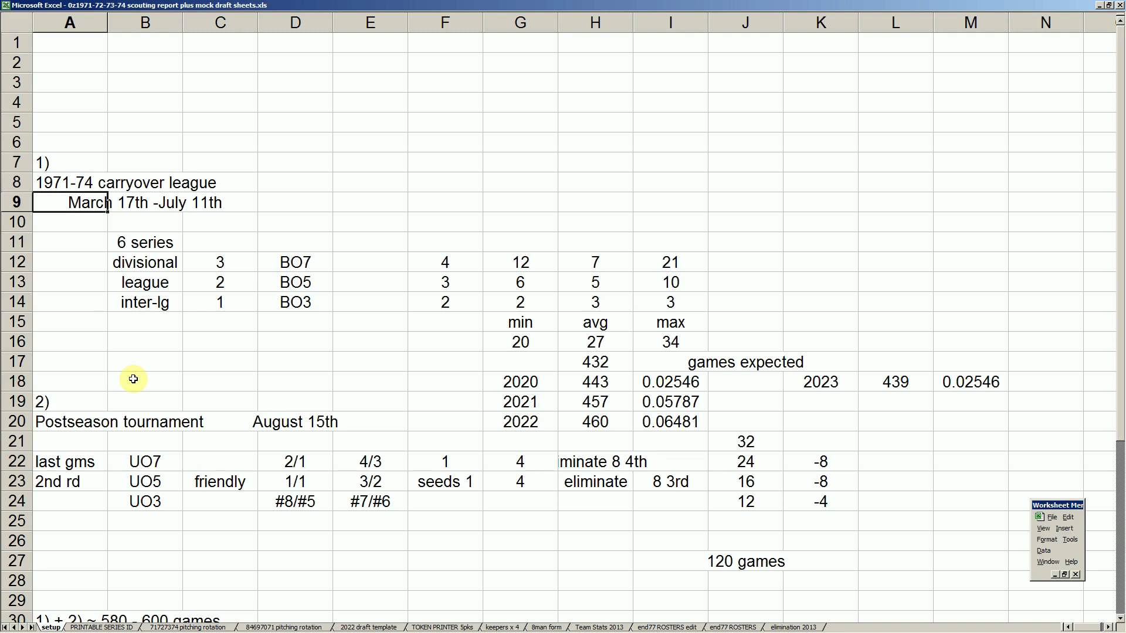
Step: Read down the setup sheet through the postseason tournament and playoffs sections to the full season total
key(Down)
key(Down)
key(Down)
key(Down)
key(Down)
key(Down)
key(Down)
key(Down)
key(Down)
key(Down)
key(Down)
key(Down)
key(Down)
key(Down)
key(Down)
key(Down)
key(Down)
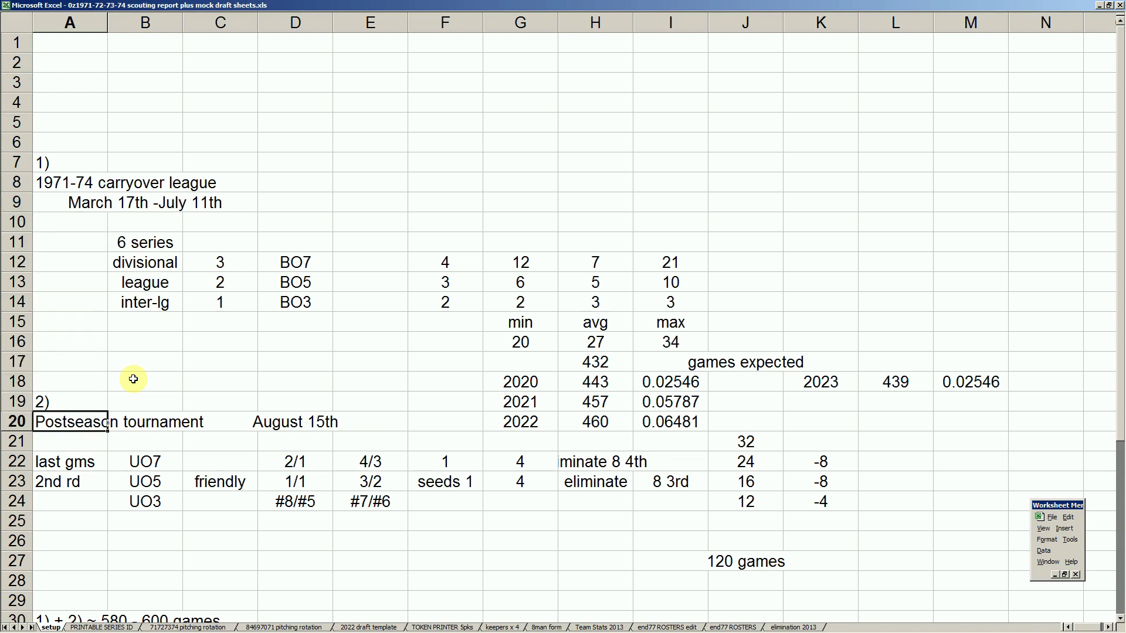
key(Down)
key(Down)
key(Down)
key(Down)
key(Down)
key(Down)
key(Down)
key(Down)
key(Down)
key(Down)
key(Down)
key(Down)
key(Down)
key(Down)
key(Down)
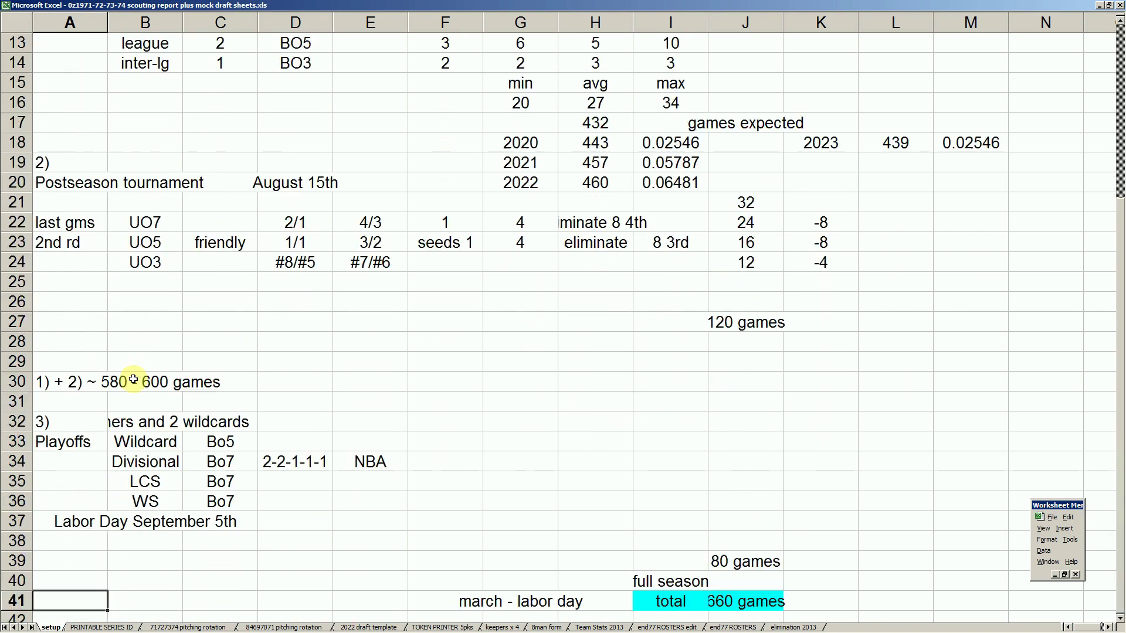
key(Up)
key(Up)
key(Up)
key(Up)
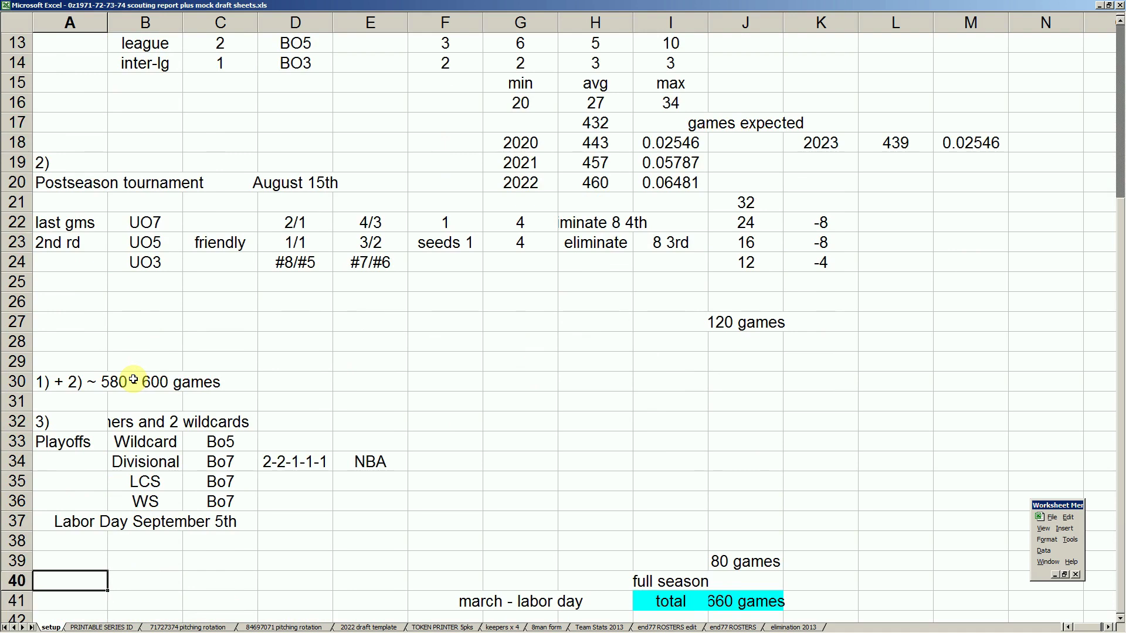
Step: Return to the start of the setup sheet and check the carryover league's date range in row 9
key(Up)
key(Up)
key(Up)
key(Up)
key(Up)
key(Up)
key(Up)
key(Up)
key(Up)
key(Up)
key(Up)
key(Up)
key(Up)
key(Up)
key(Up)
key(Up)
key(Up)
key(Up)
key(Up)
key(Up)
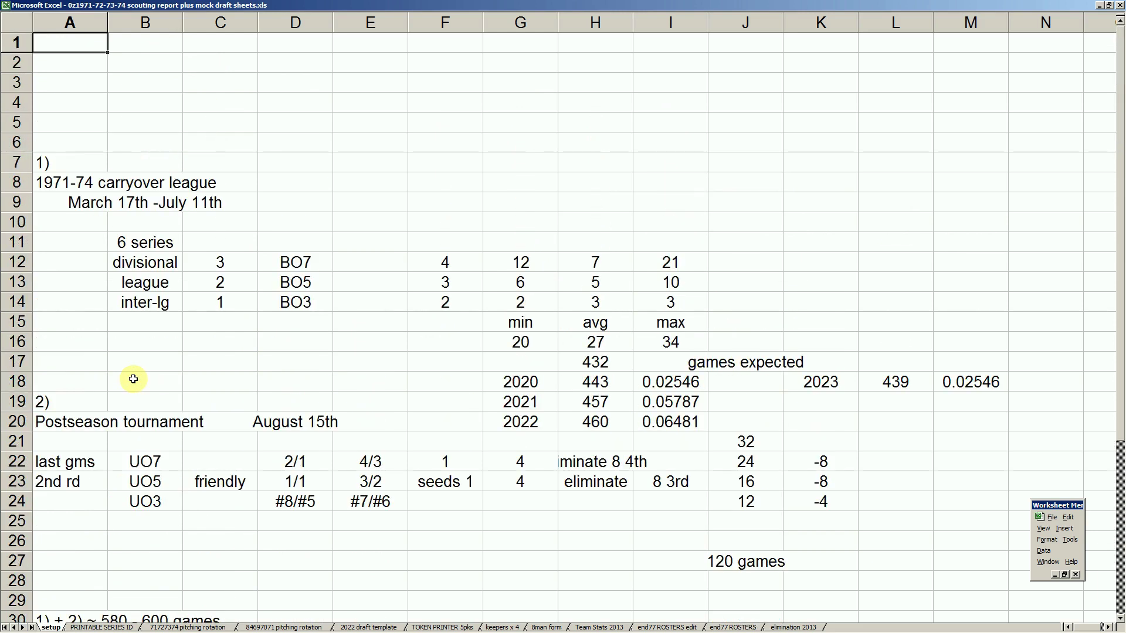
key(Down)
key(Down)
key(Down)
key(Down)
key(Down)
key(Down)
key(Down)
key(Down)
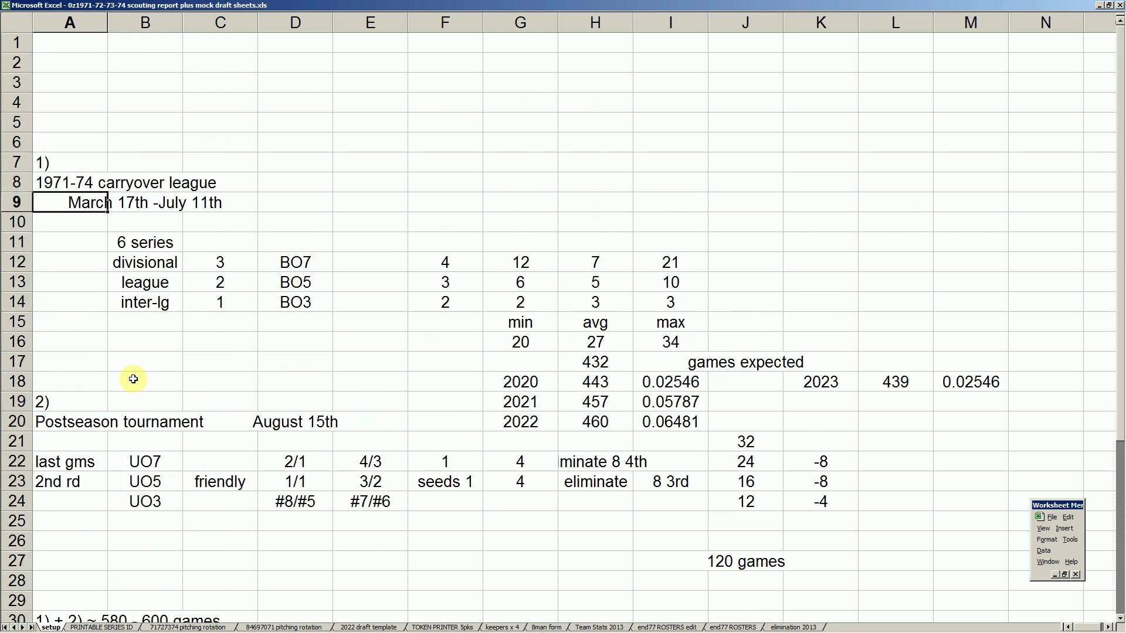
Step: Check the playoffs section and its Labor Day date, and return to the carryover league section
key(Page_Down)
key(Up)
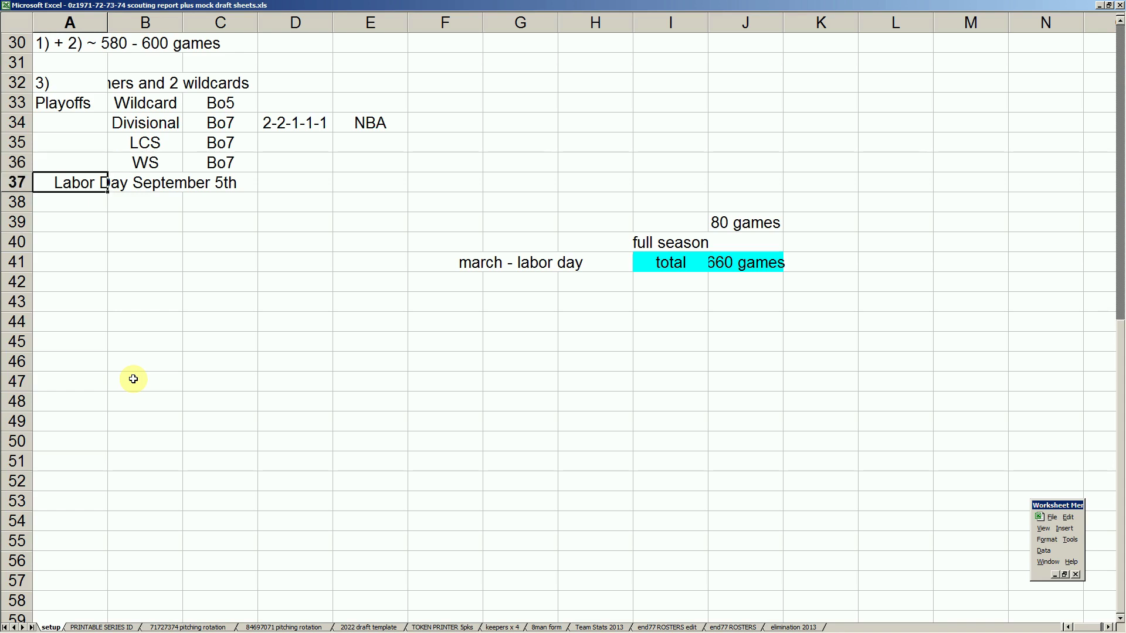
key(Up)
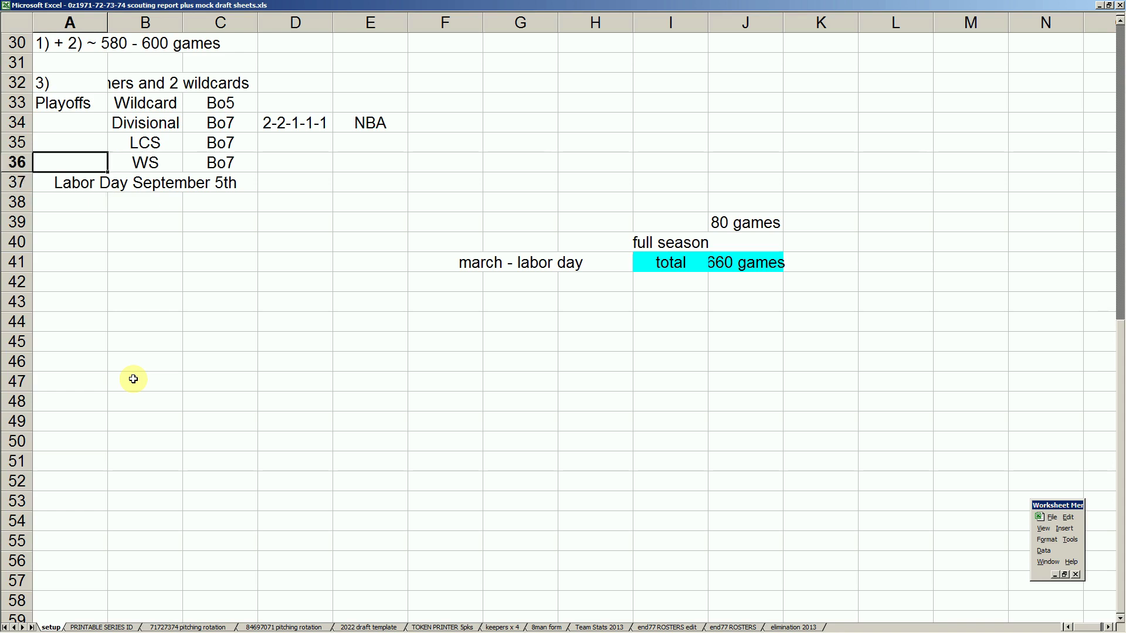
key(Up)
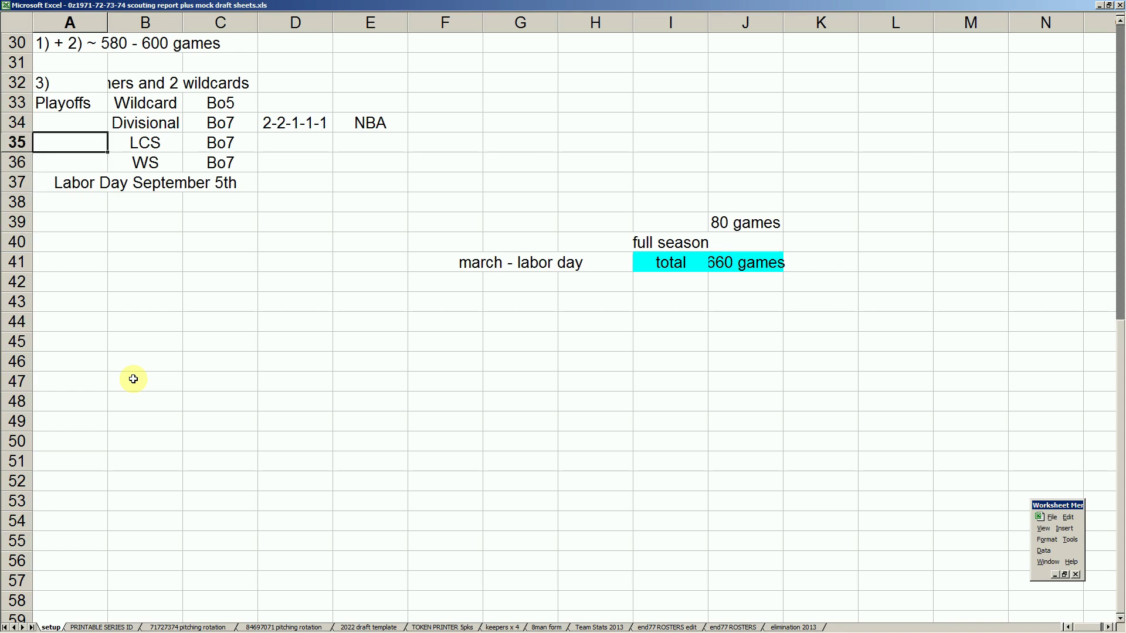
key(Page_Up)
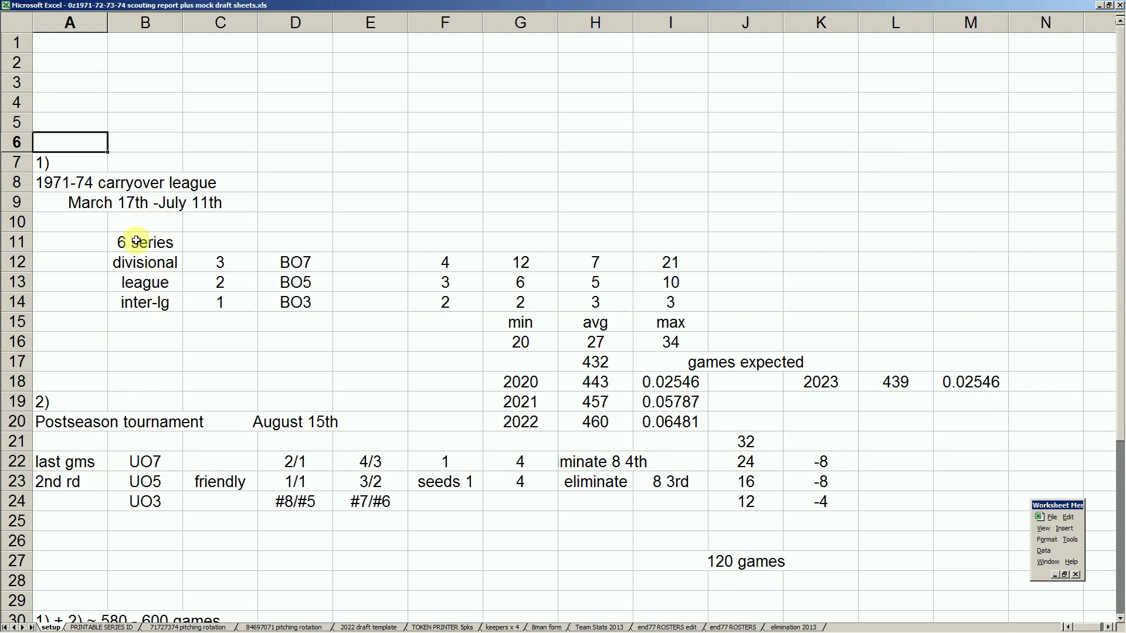
Step: Examine the six-series breakdown: number and best-of length of the divisional, league and inter-league series
click(166, 243)
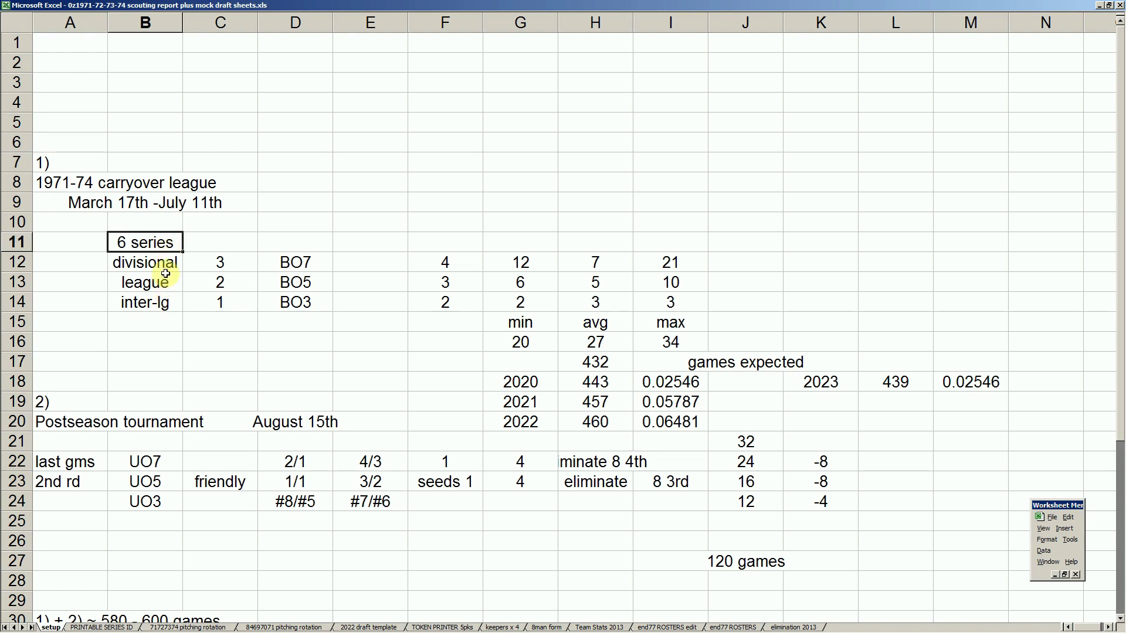
click(167, 269)
click(221, 263)
click(299, 266)
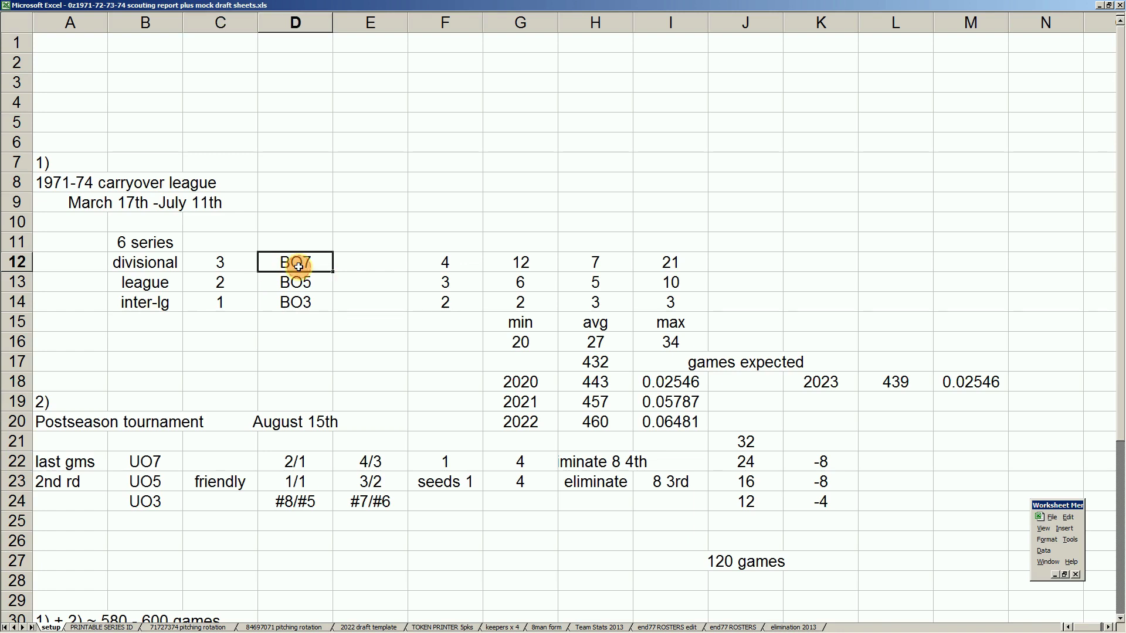
click(165, 283)
click(312, 285)
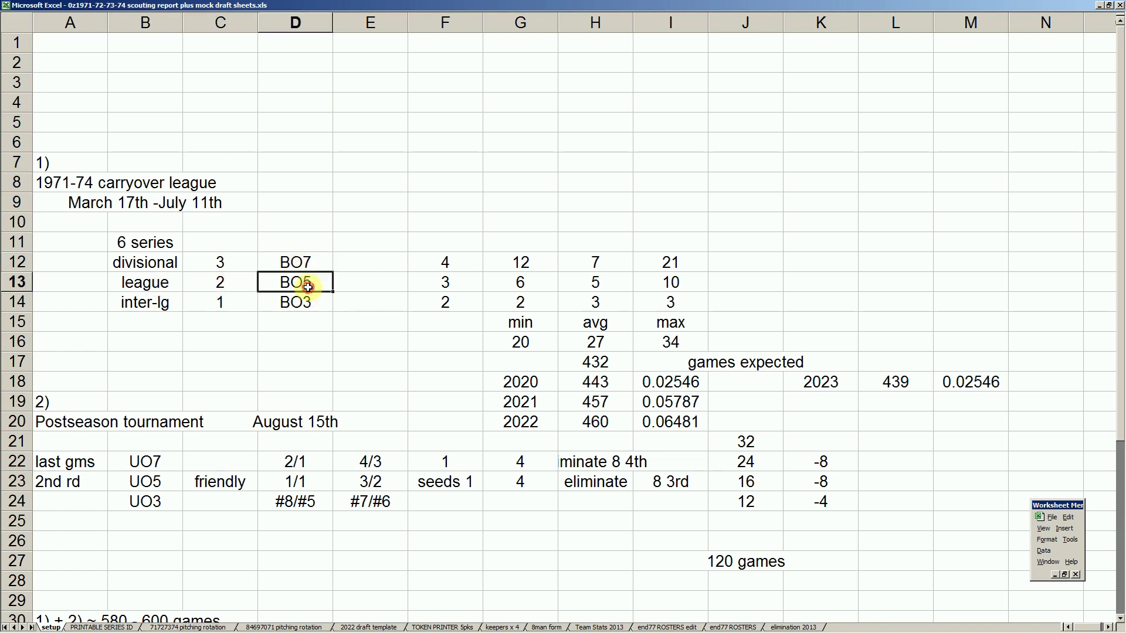
click(224, 303)
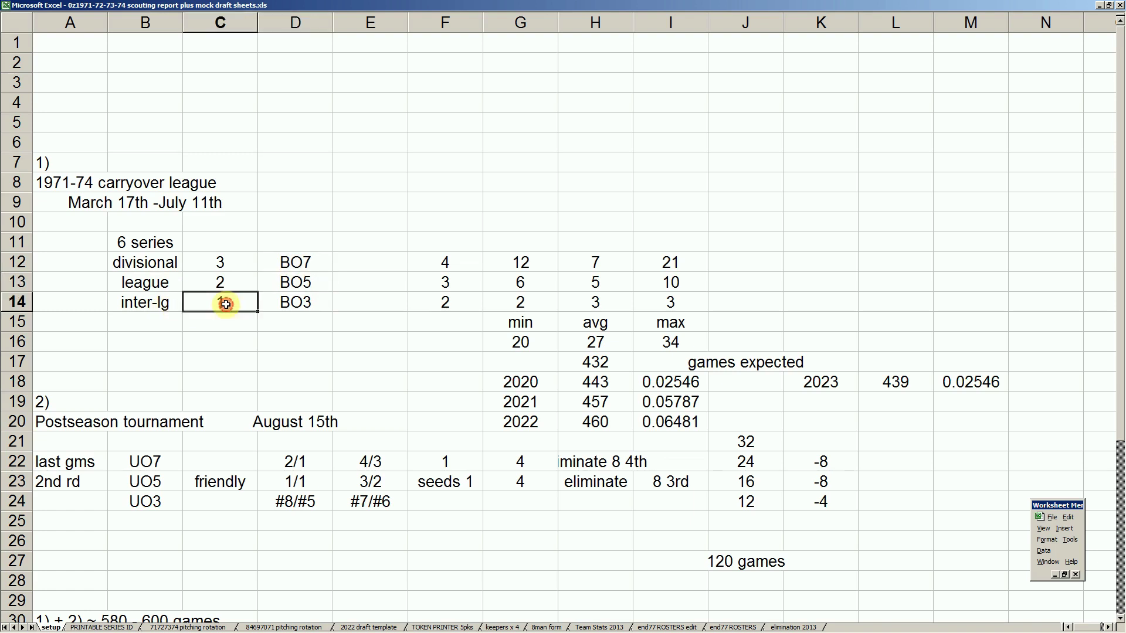
click(298, 306)
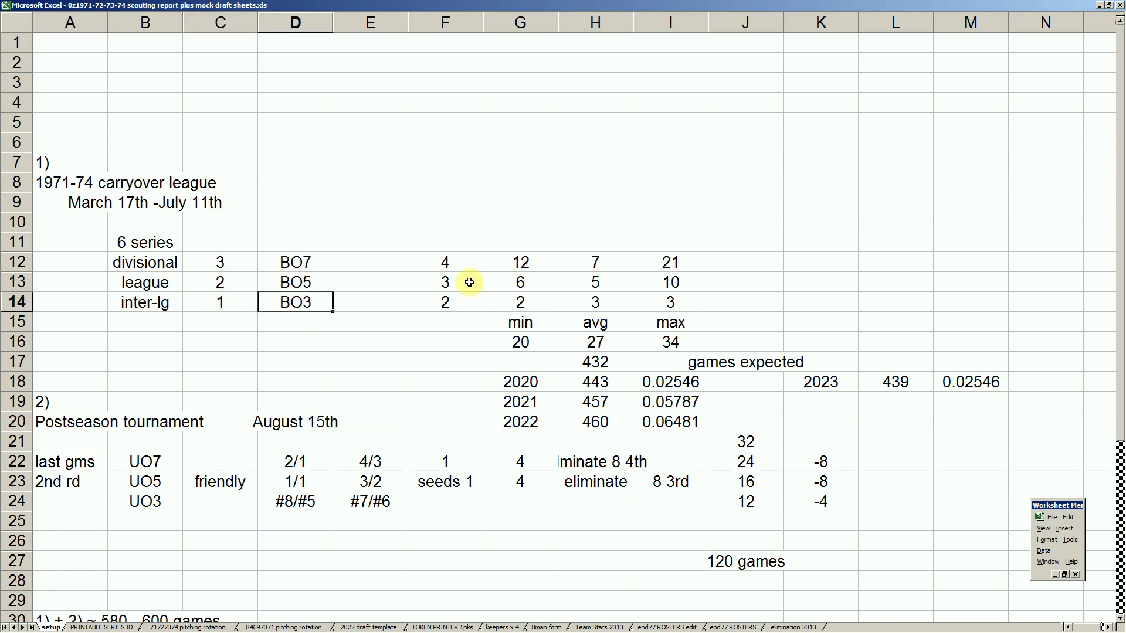
Step: Examine the wins needed and the minimum and maximum games for the divisional, league and inter-league series
click(455, 264)
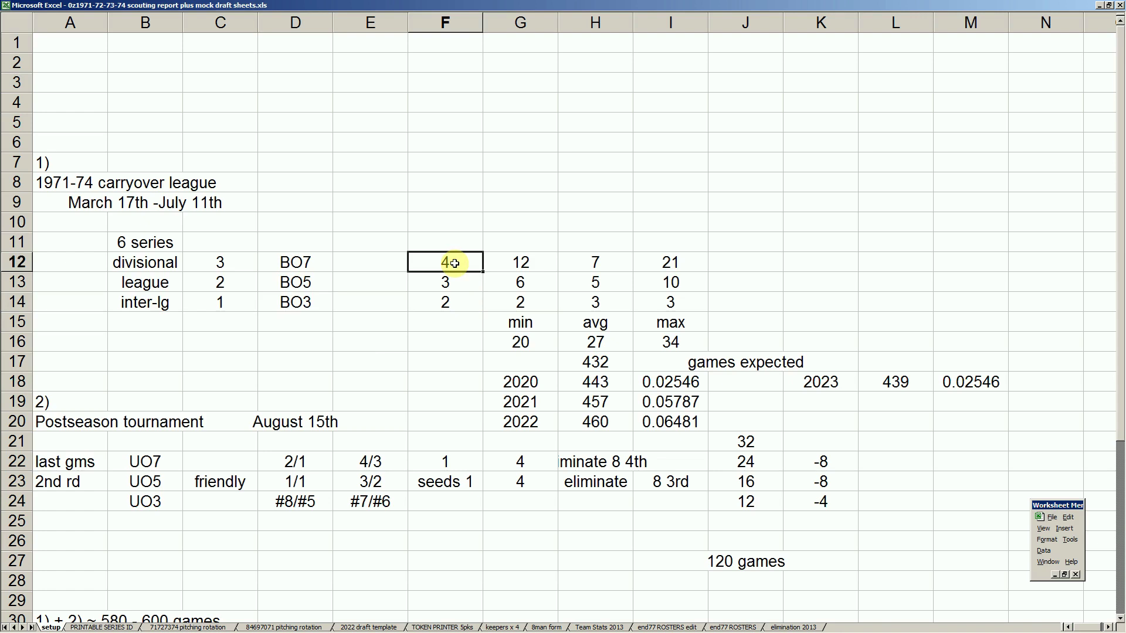
click(527, 267)
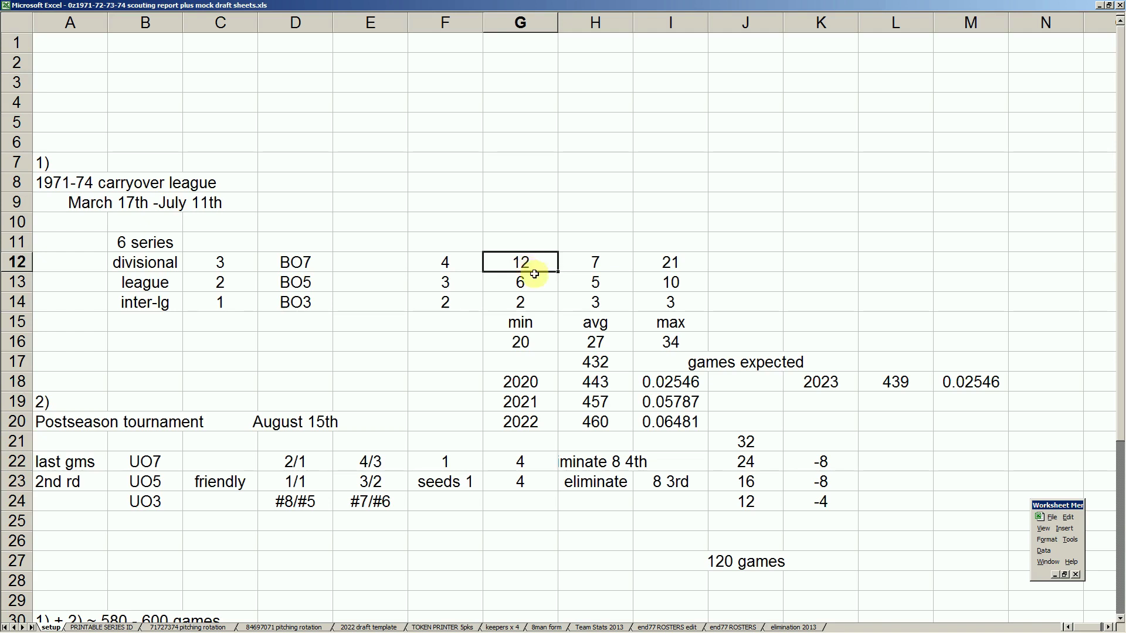
click(670, 265)
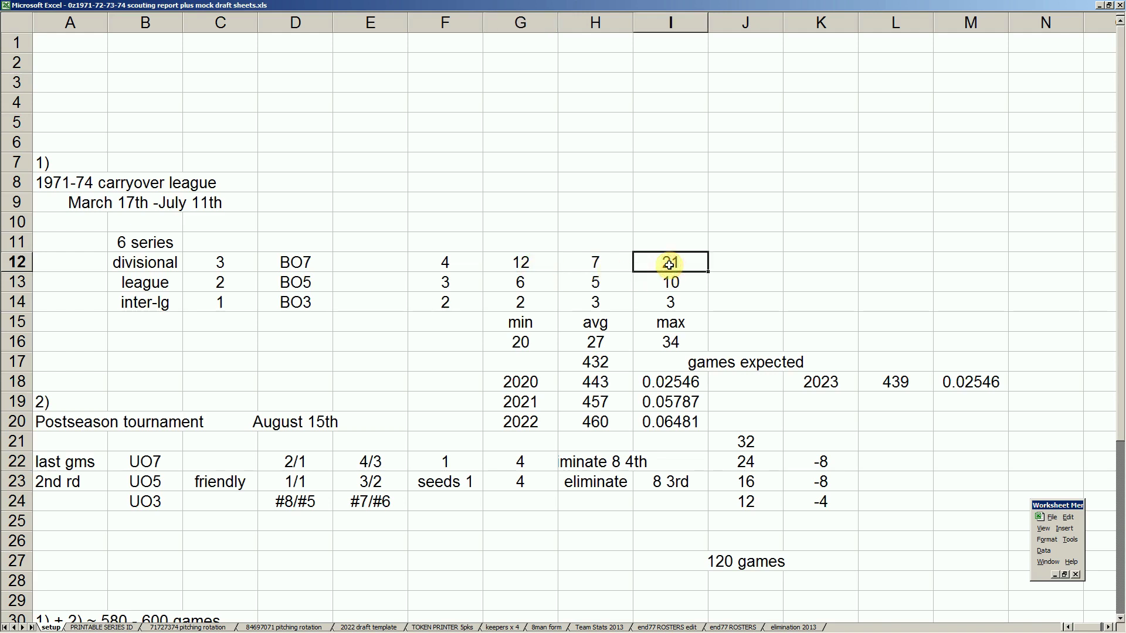
click(528, 285)
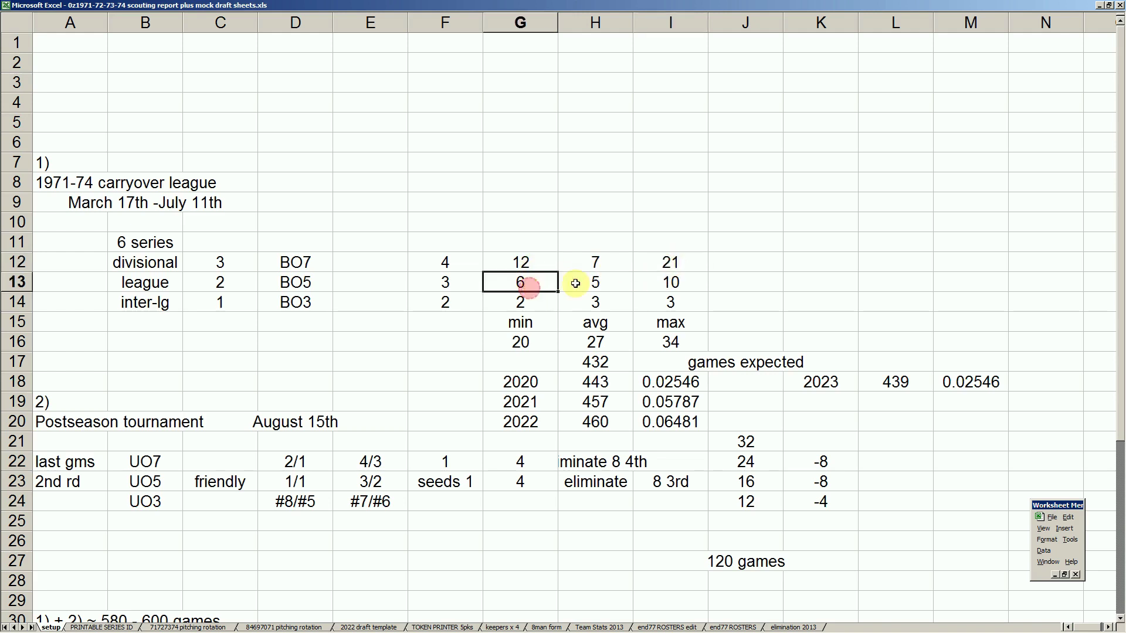
click(671, 283)
click(549, 301)
click(669, 300)
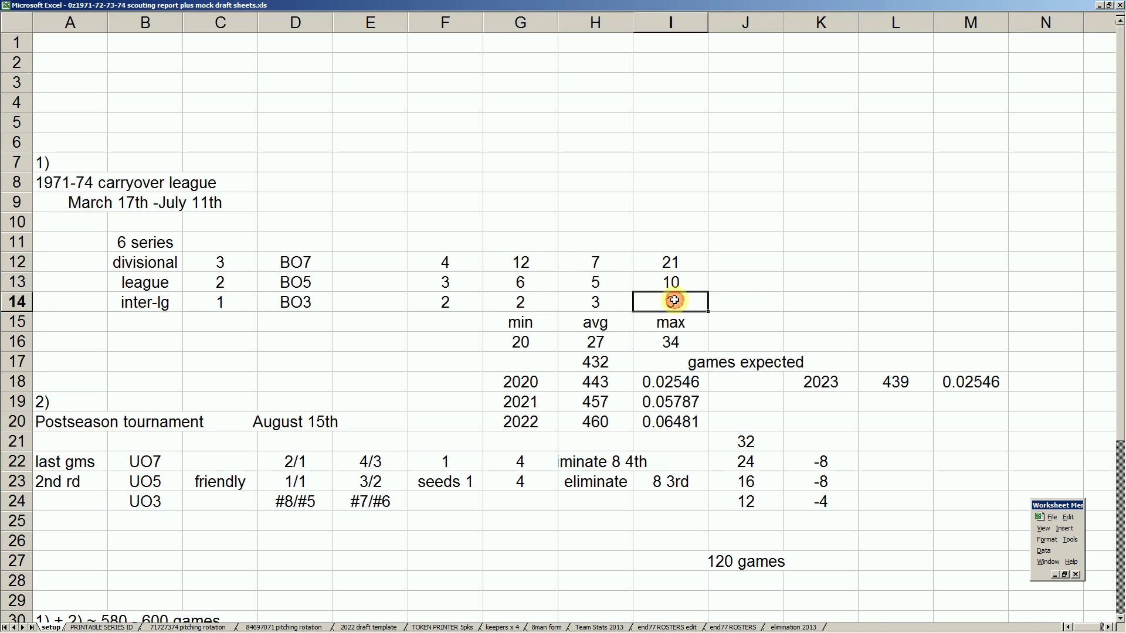
Step: Check the average column for each series type and the min, avg and max totals in G15:I16
click(599, 265)
click(602, 284)
click(603, 299)
drag(525, 322, 645, 340)
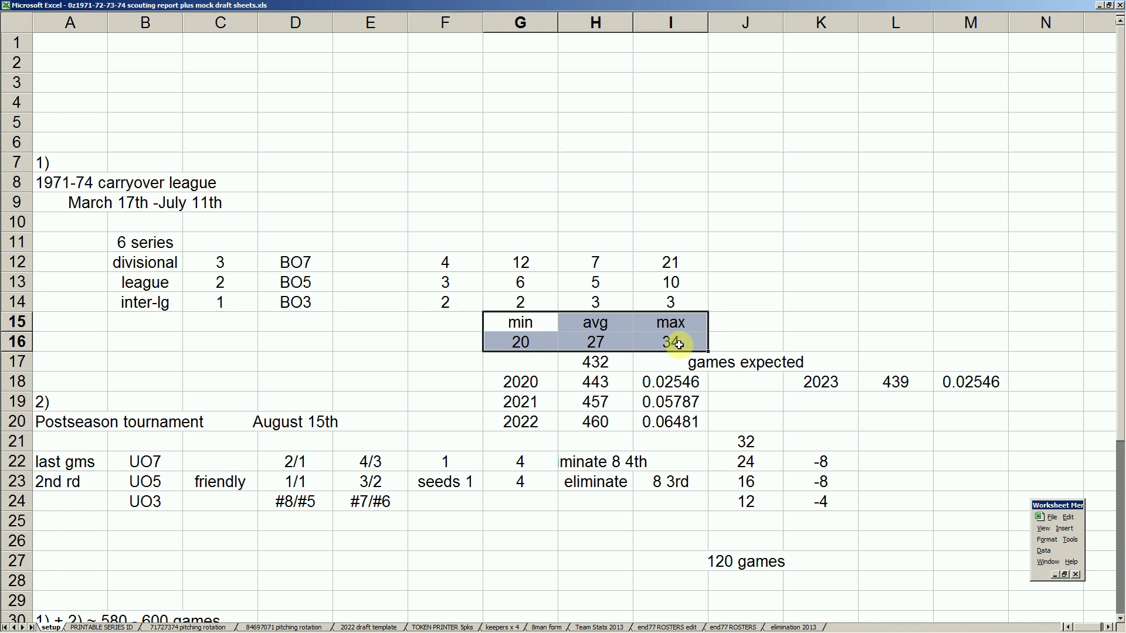
Step: Verify the expected games total in H17 by calculating +16*27 in H9, and clear that trial cell
click(606, 362)
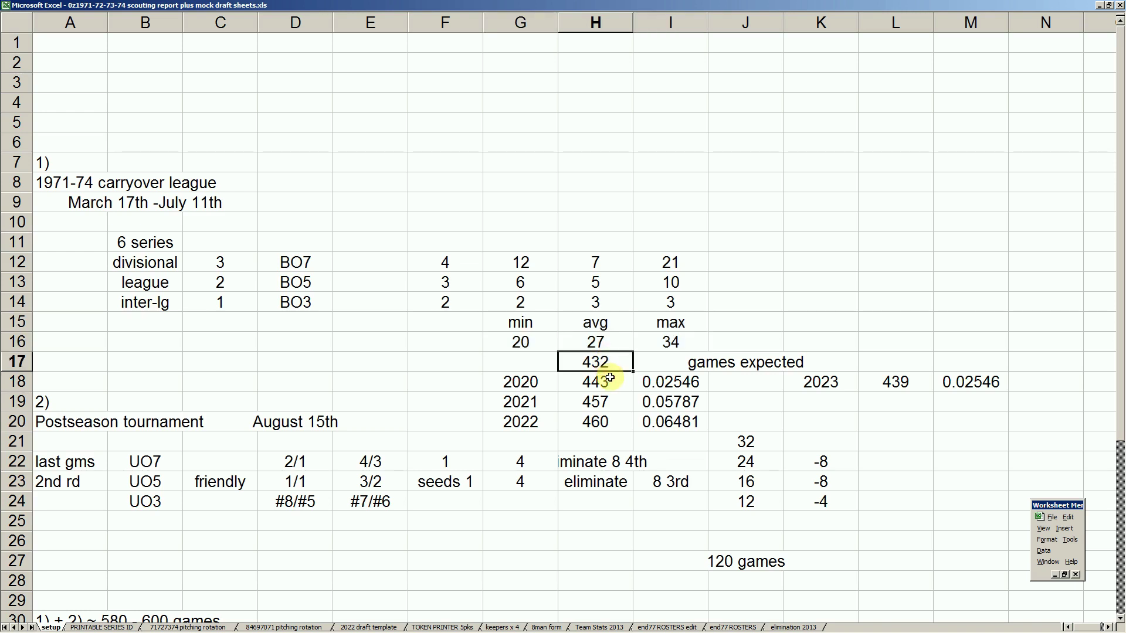
click(607, 199)
text(+16*27)
key(Return)
click(608, 197)
key(Delete)
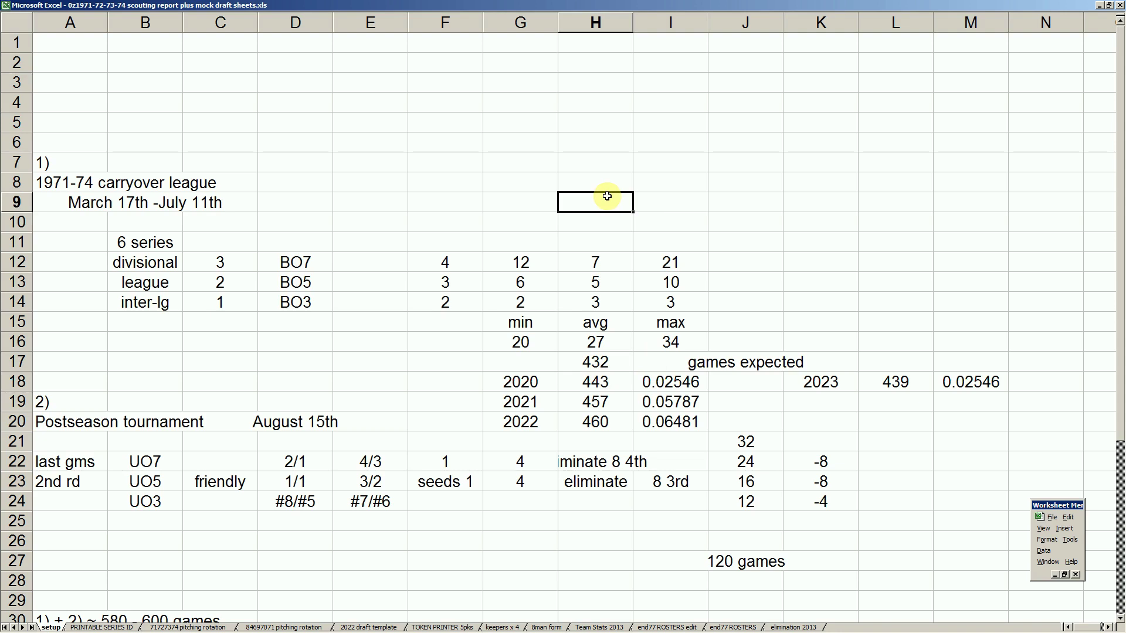
Step: Compare the expected games total in H17 with the min, avg and max games in row 16
click(610, 358)
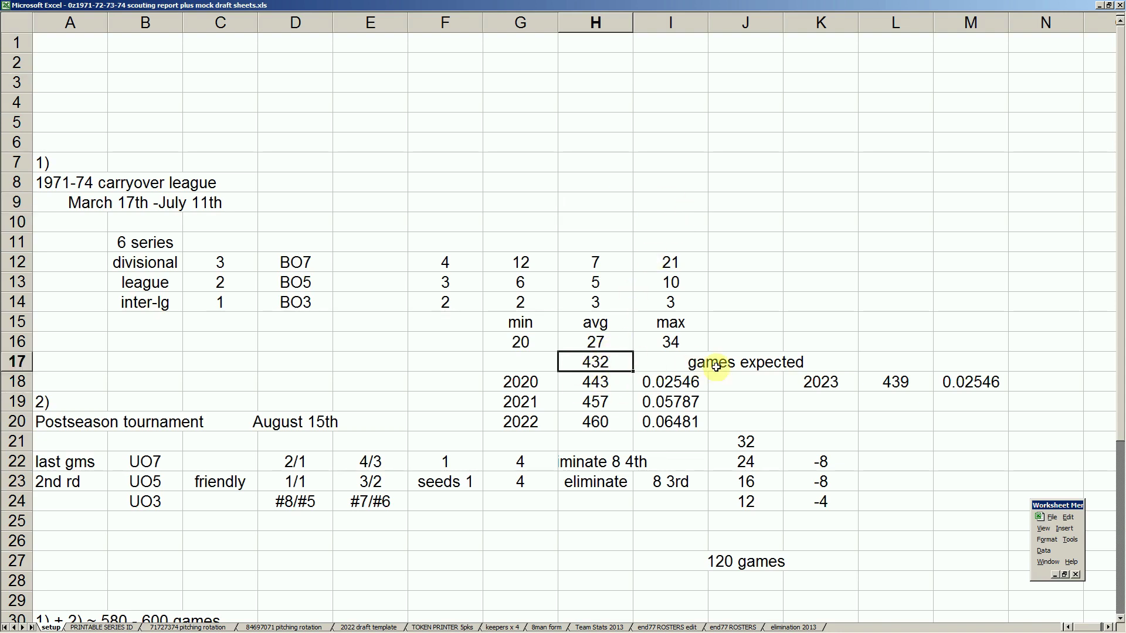
click(596, 343)
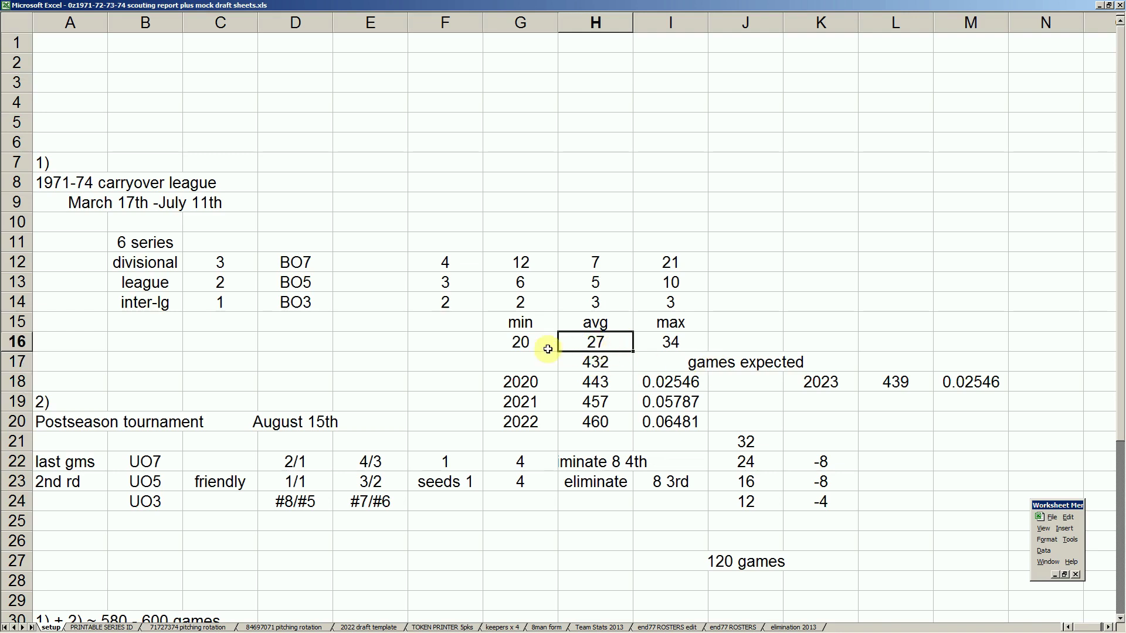
click(519, 342)
click(641, 338)
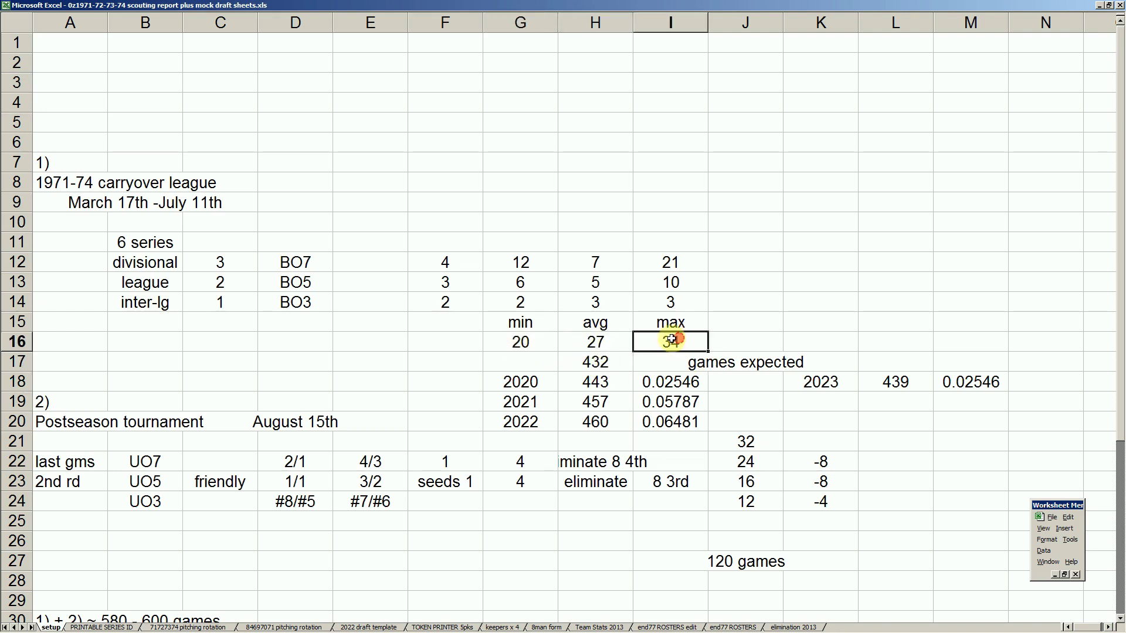
click(595, 342)
click(607, 361)
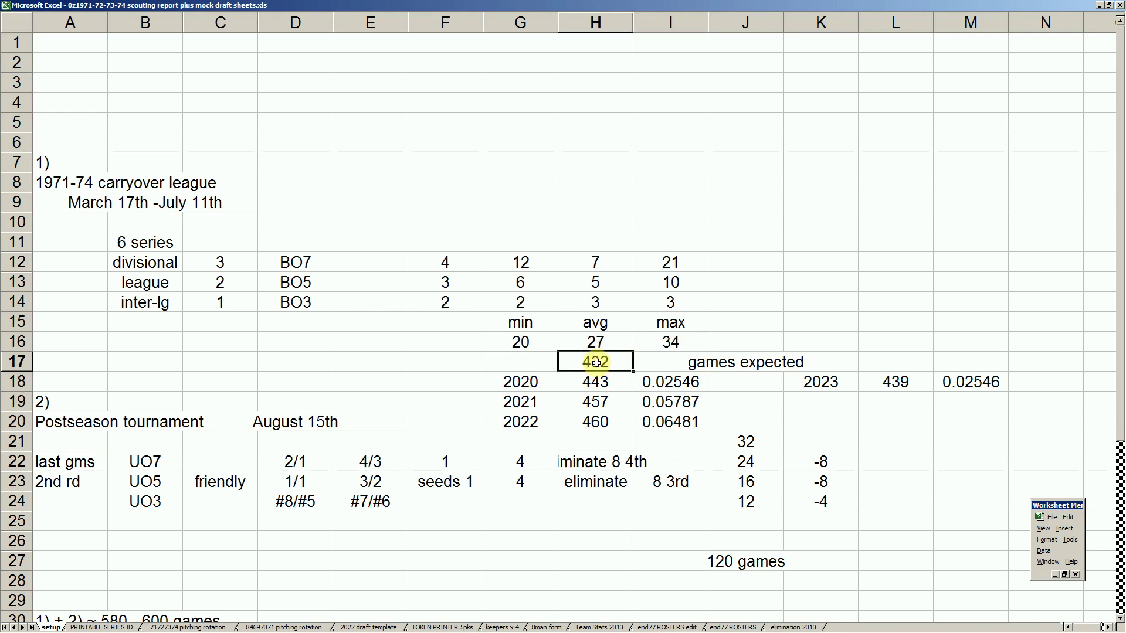
Step: Review the games played in the 2020, 2021, 2022 and 2023 seasons
click(536, 384)
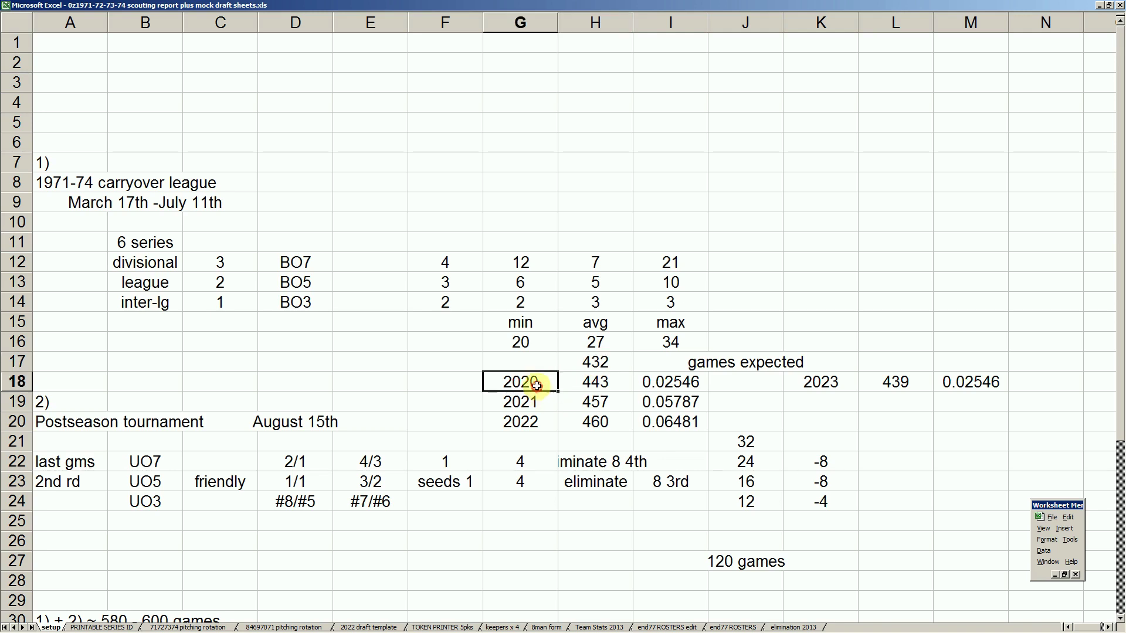
click(598, 382)
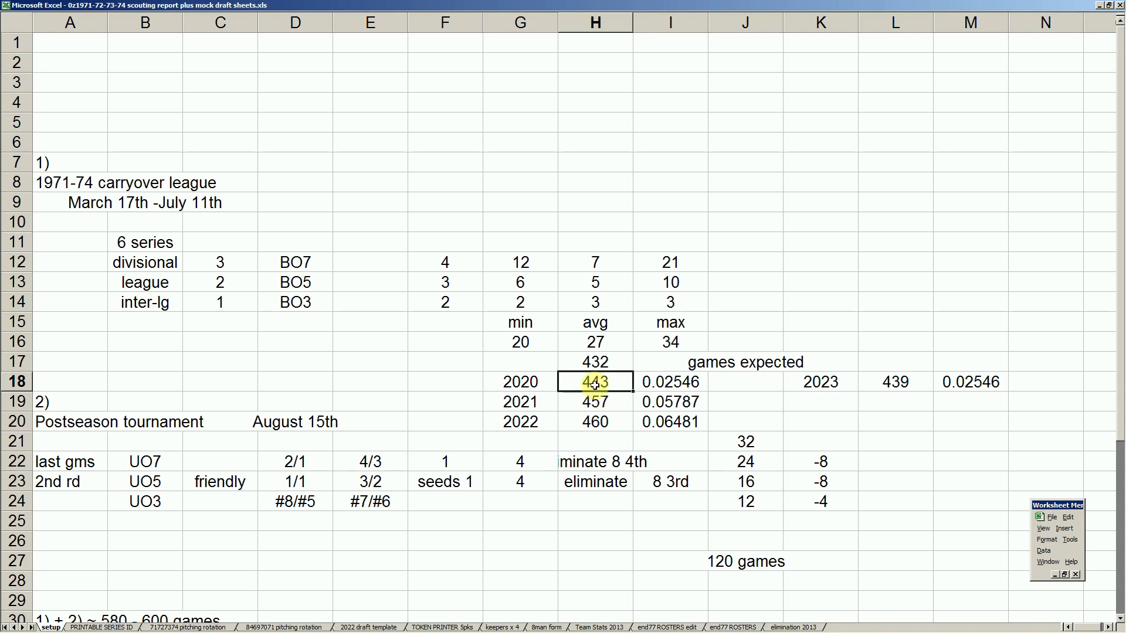
click(598, 404)
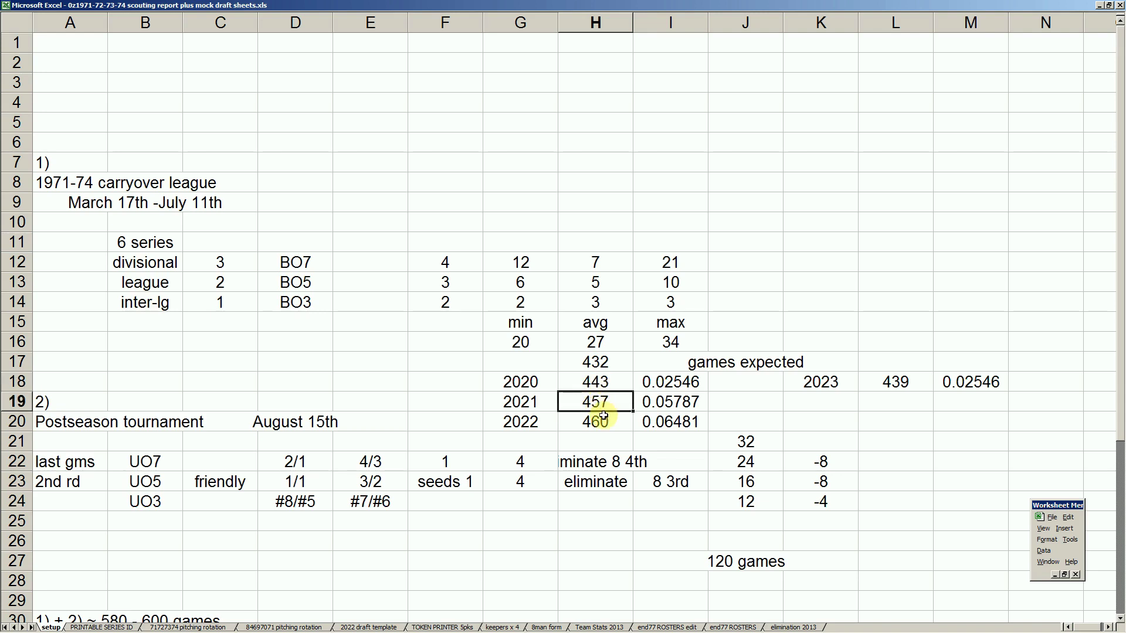
click(604, 422)
click(832, 383)
click(885, 389)
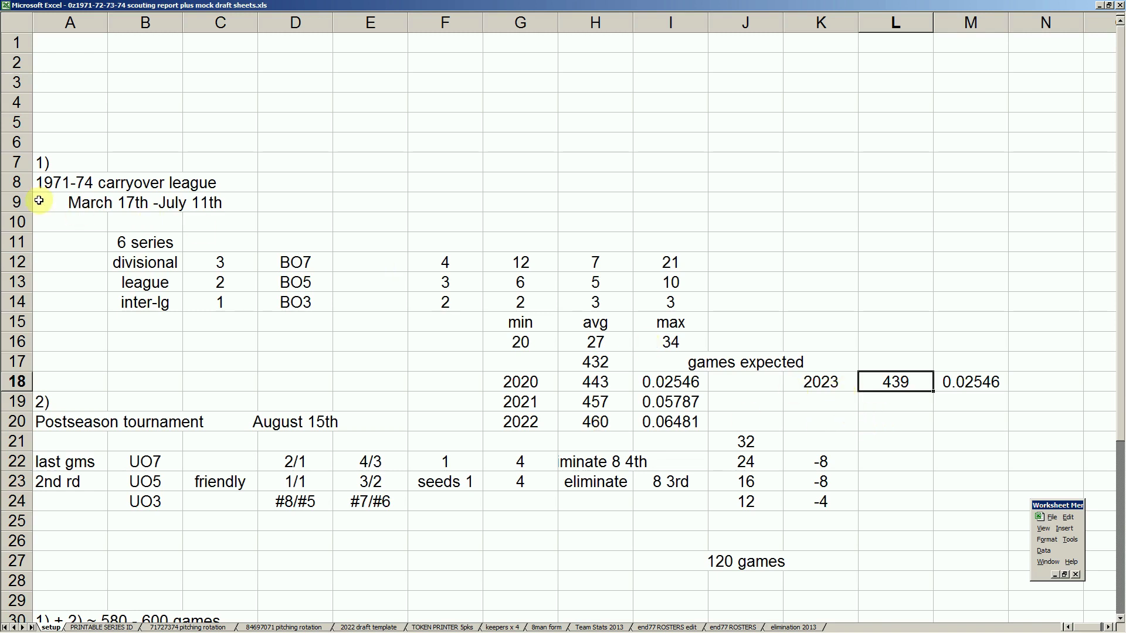
Step: Enter the season years 71, 72, 73 and 74 across E7:H7, above the 1971-74 carryover league section
click(50, 182)
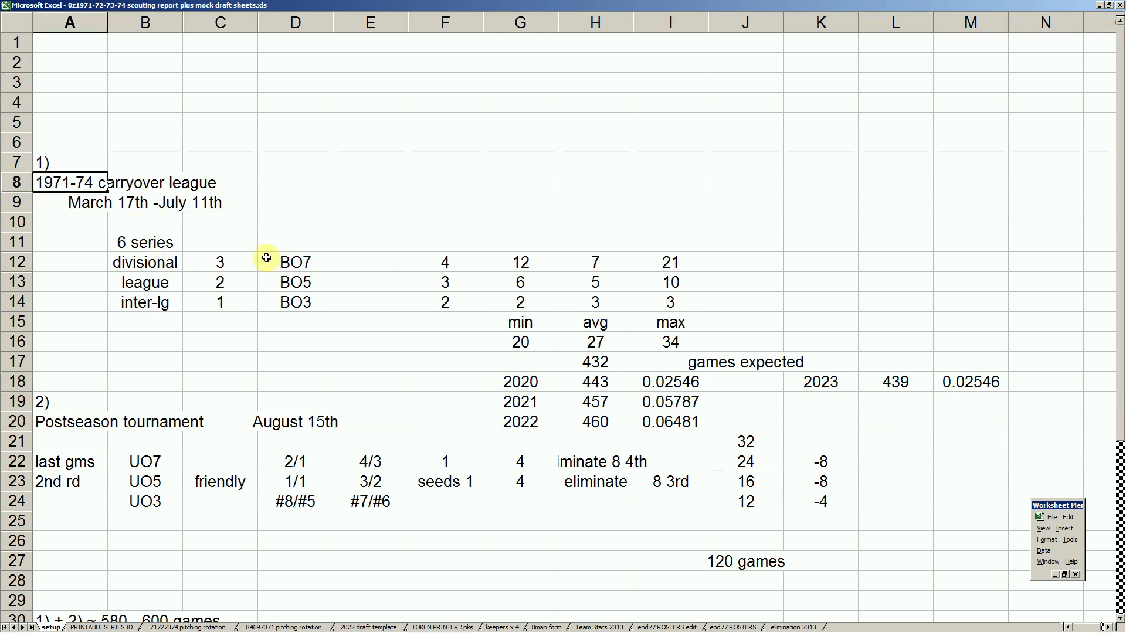
click(367, 168)
text(71)
key(Tab)
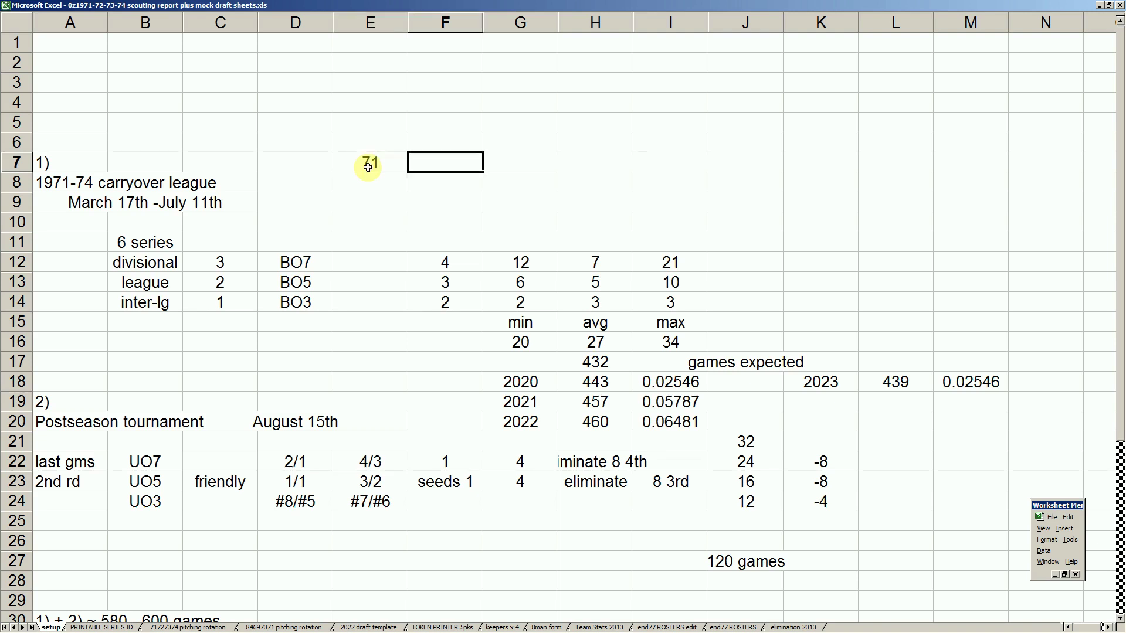
key(Tab)
text(72)
key(BackSpace)
text(3)
key(Tab)
text(74)
key(Return)
key(Up)
key(Left)
click(342, 162)
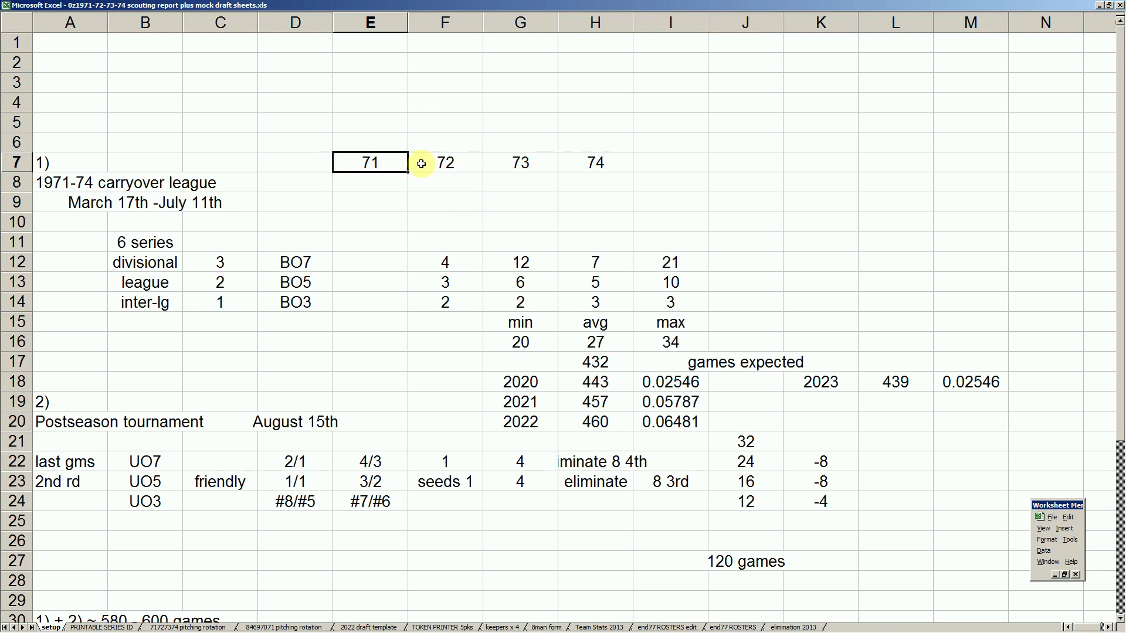
Step: Try the earlier years 69 and 70 in E6:F6, and clear both trial cells
click(386, 142)
text(69)
key(Tab)
text(7)
key(Return)
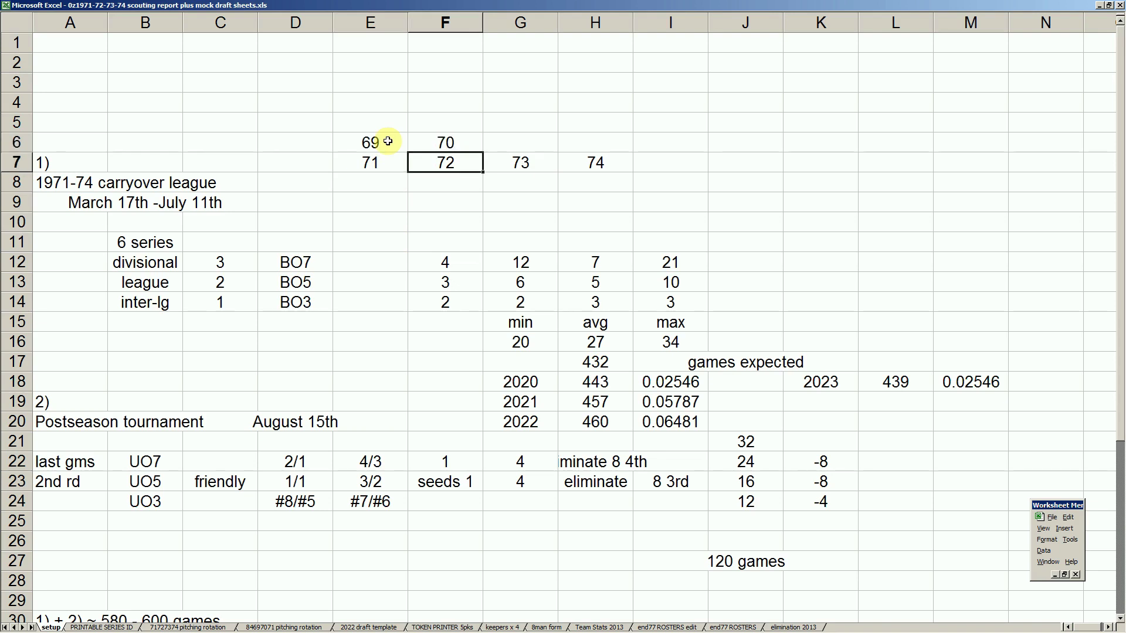
click(442, 143)
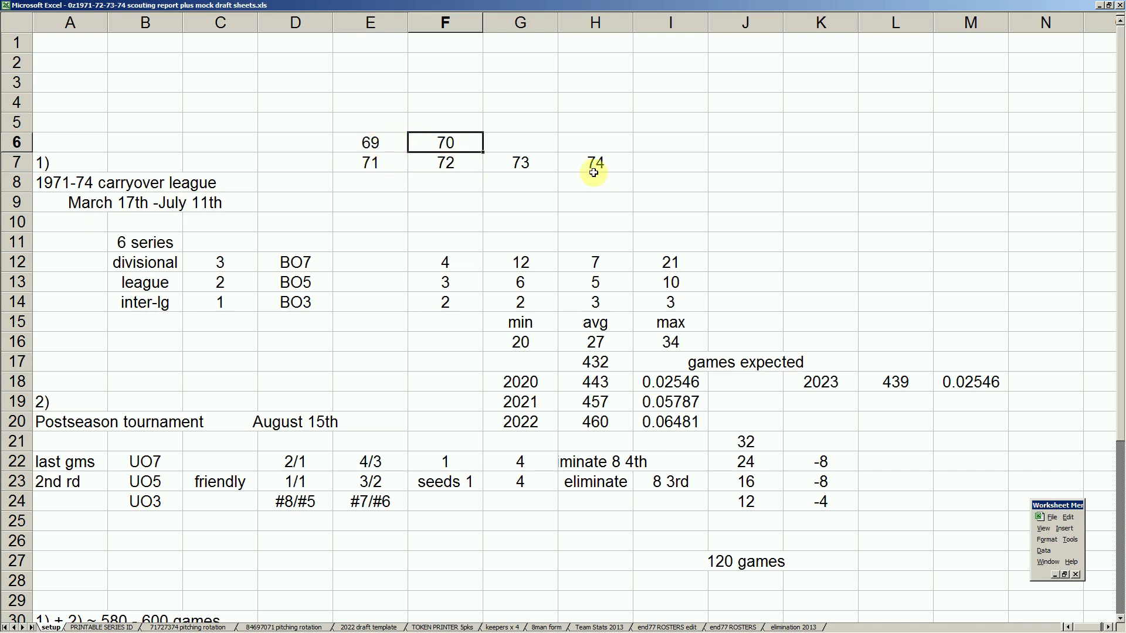
click(398, 143)
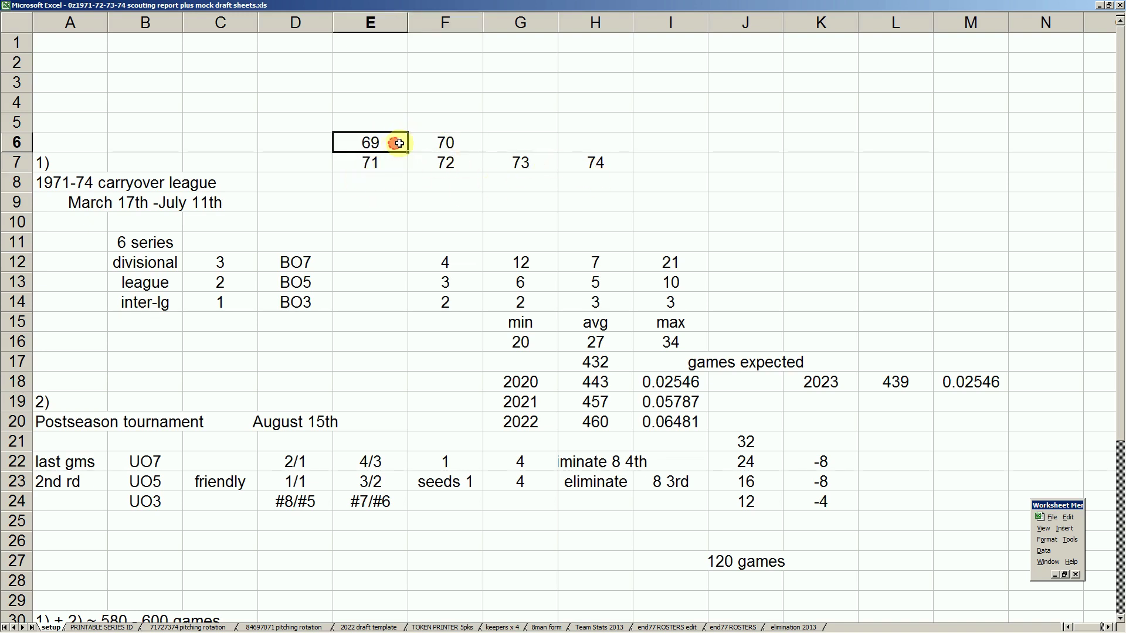
drag(398, 143, 449, 148)
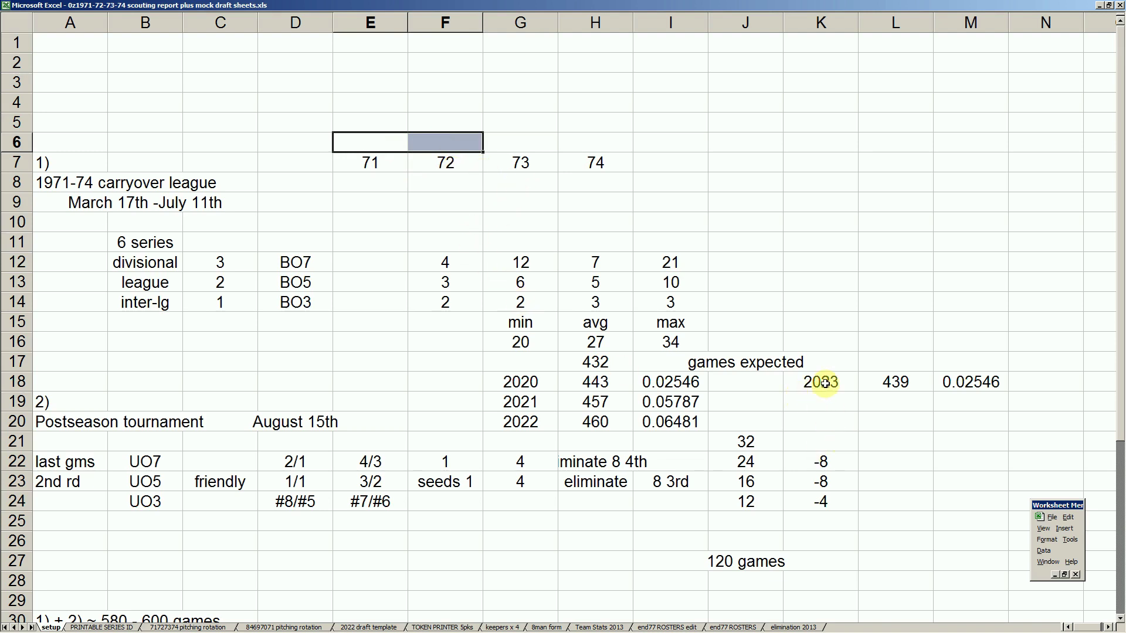
Step: Extend the season years in row 7 with 75 in I7 and 76 in J7
click(914, 381)
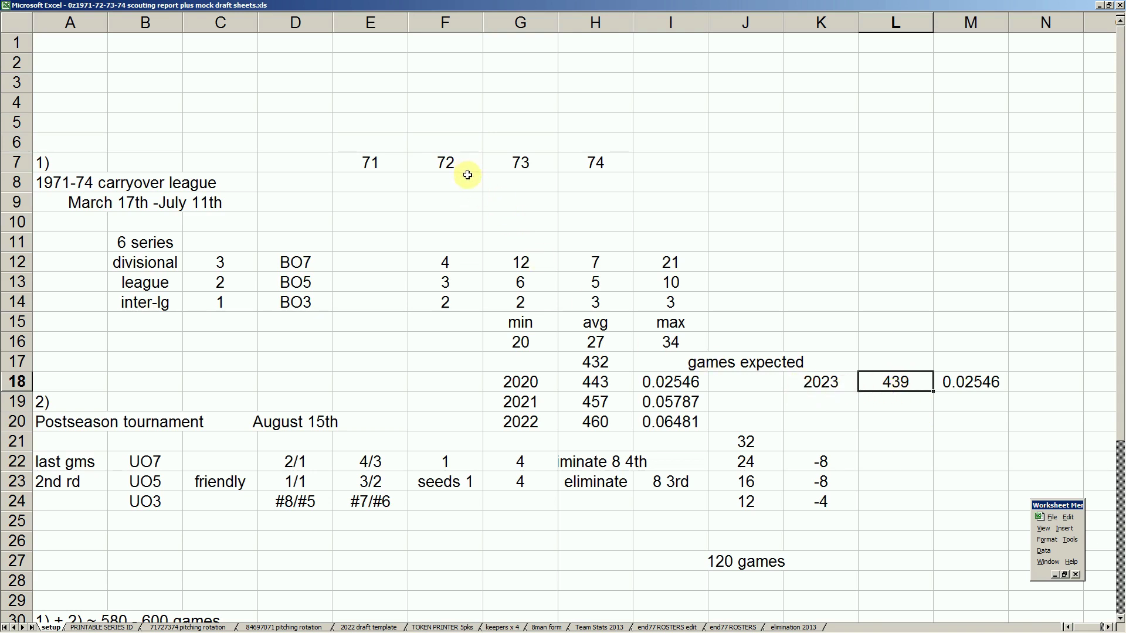
click(375, 160)
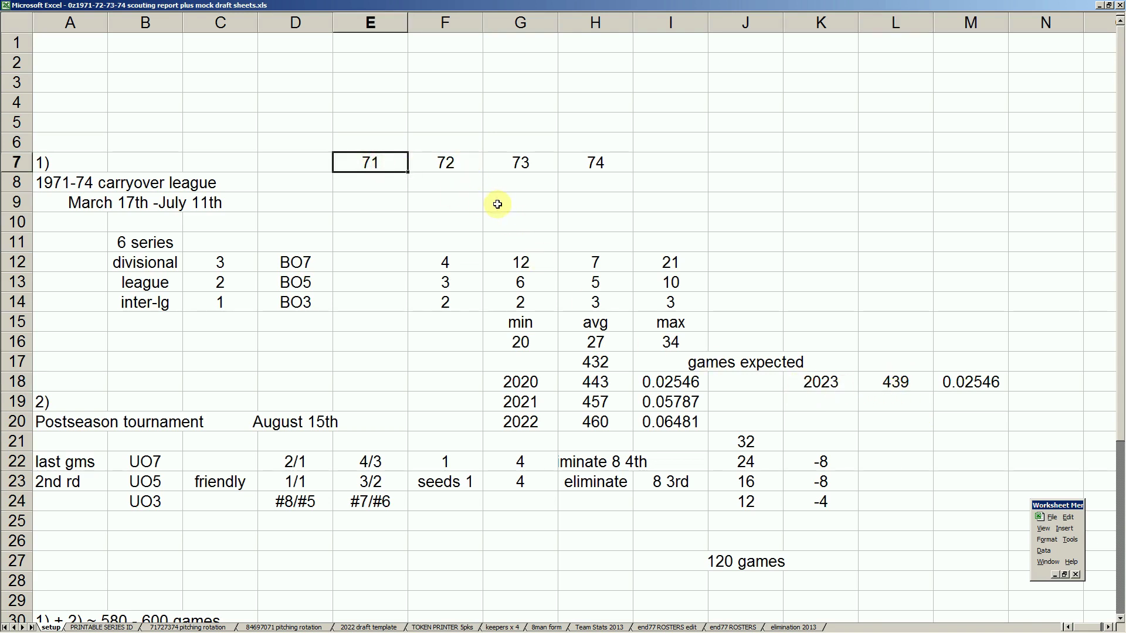
click(669, 160)
text(75)
key(Tab)
text(76)
key(Left)
Step: Clear 71 and 72 from E7:F7, and try 77 in K7 without keeping it
key(Left)
key(Left)
key(Left)
key(Delete)
key(Right)
key(Right)
key(Right)
key(Right)
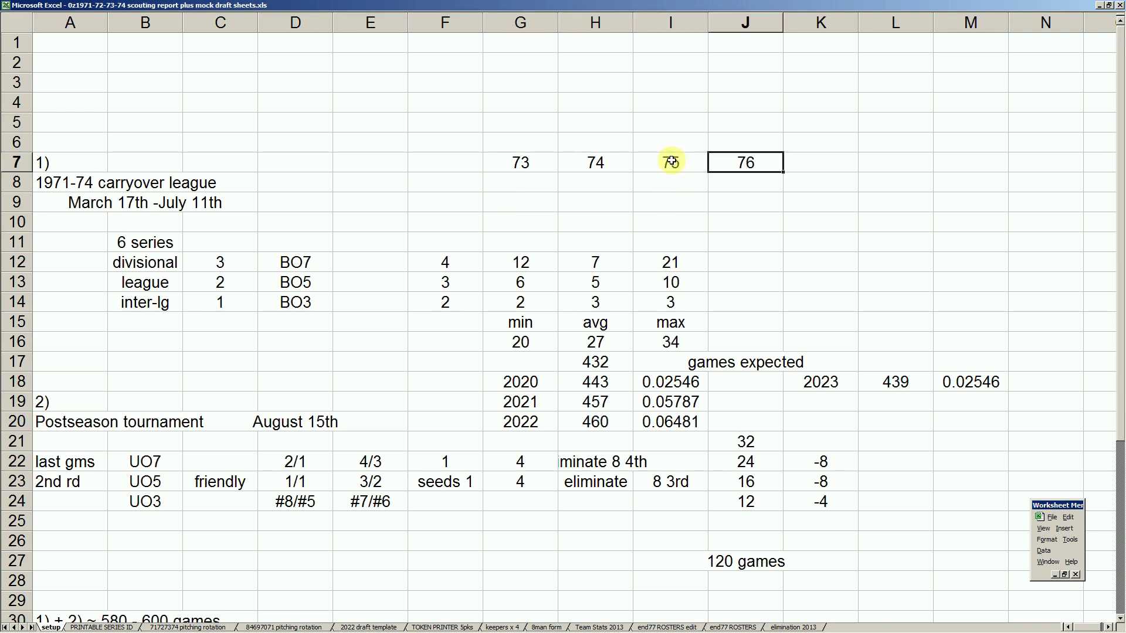
key(Right)
text(77)
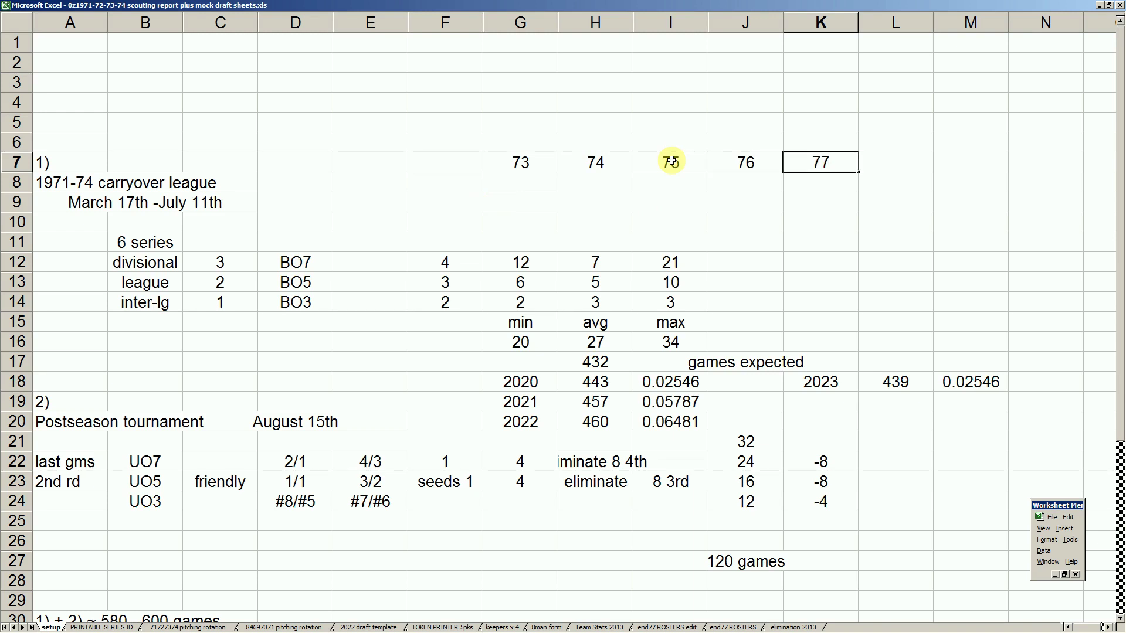
key(Escape)
Step: Restore the season years 71 and 72 in E7:F7
key(Left)
key(Left)
key(Left)
key(Left)
key(Left)
key(Left)
text(71)
key(Right)
key(Return)
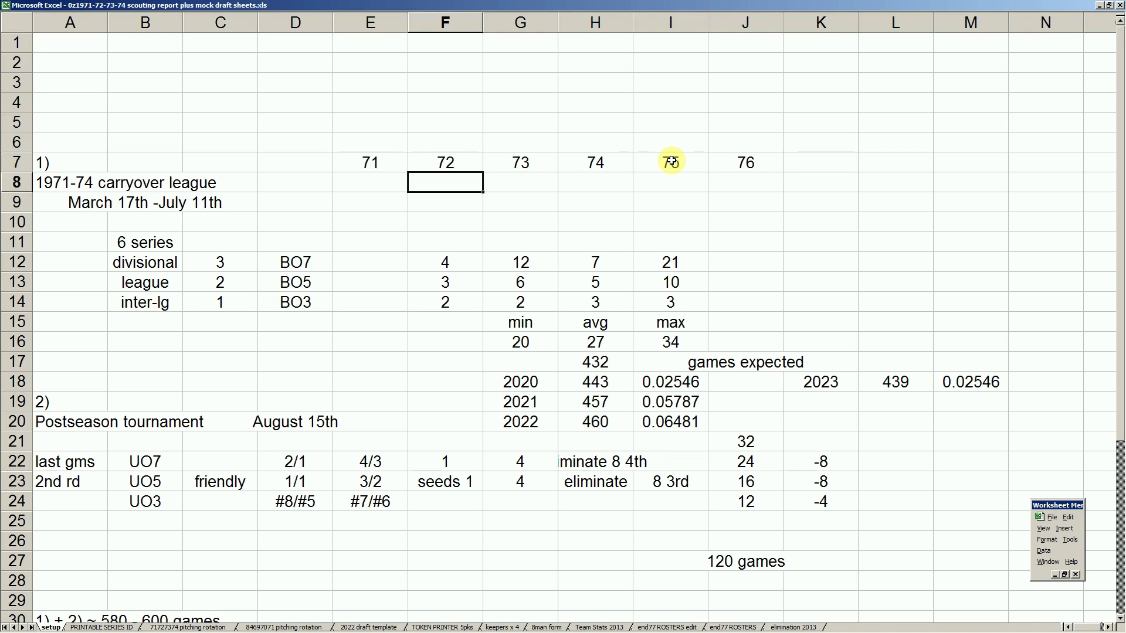
Step: Add the years 2024 and 2025 below 2023 in K19:K20
click(843, 400)
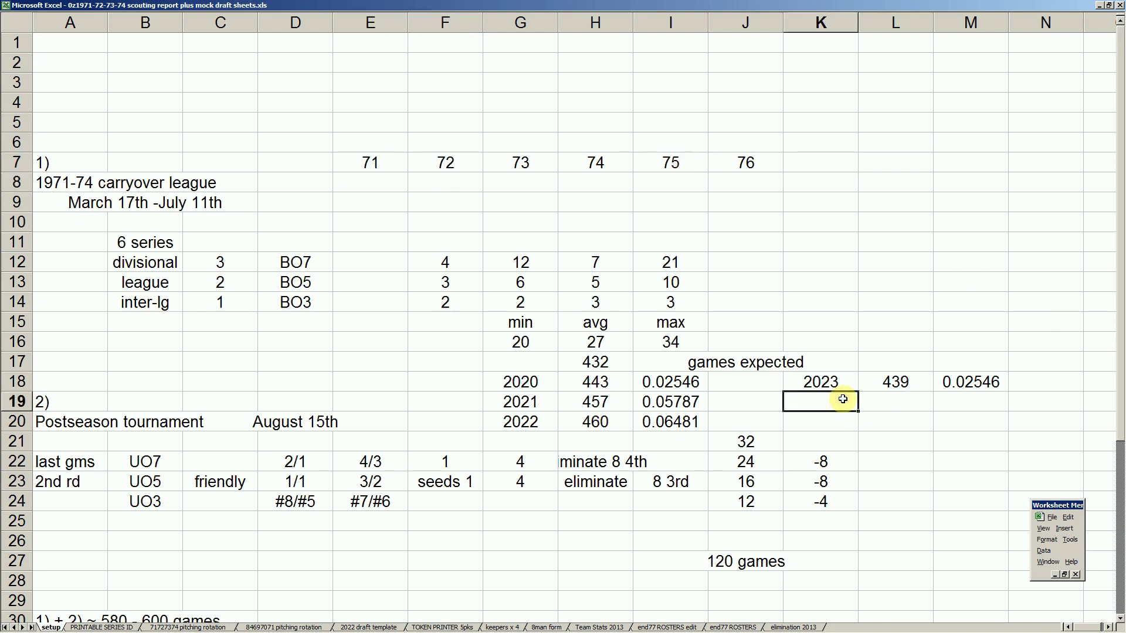
text(20204)
key(Return)
key(Up)
text(2024)
key(Return)
text(2025)
Step: Enter a question mark as the game count for 2024 and 2025 in L19:L20
key(Tab)
key(Up)
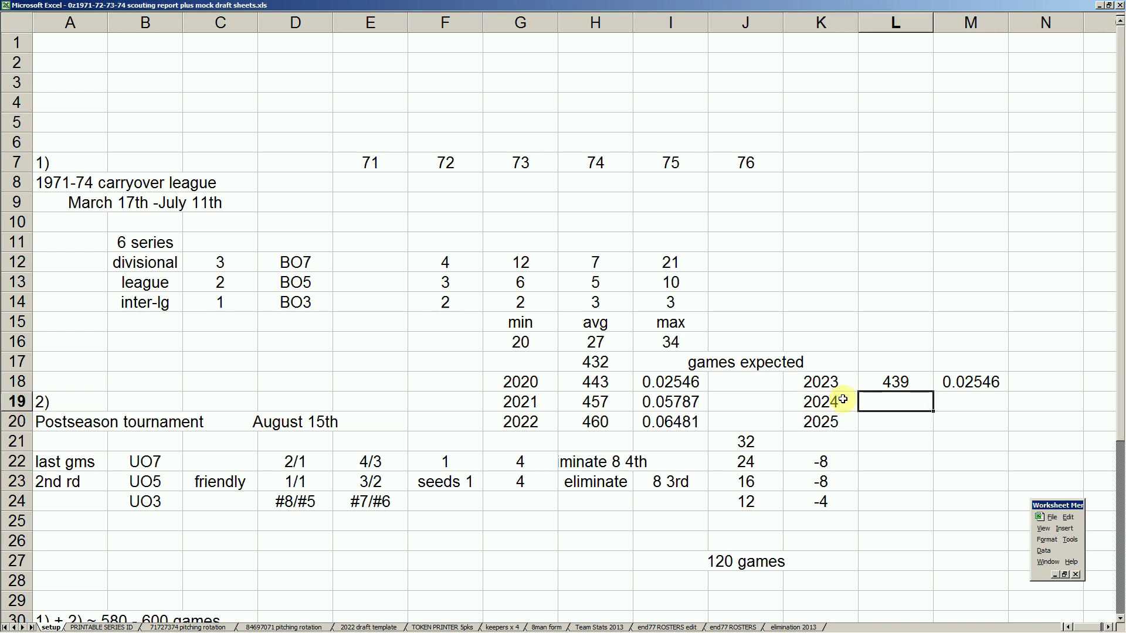
text(?)
key(Return)
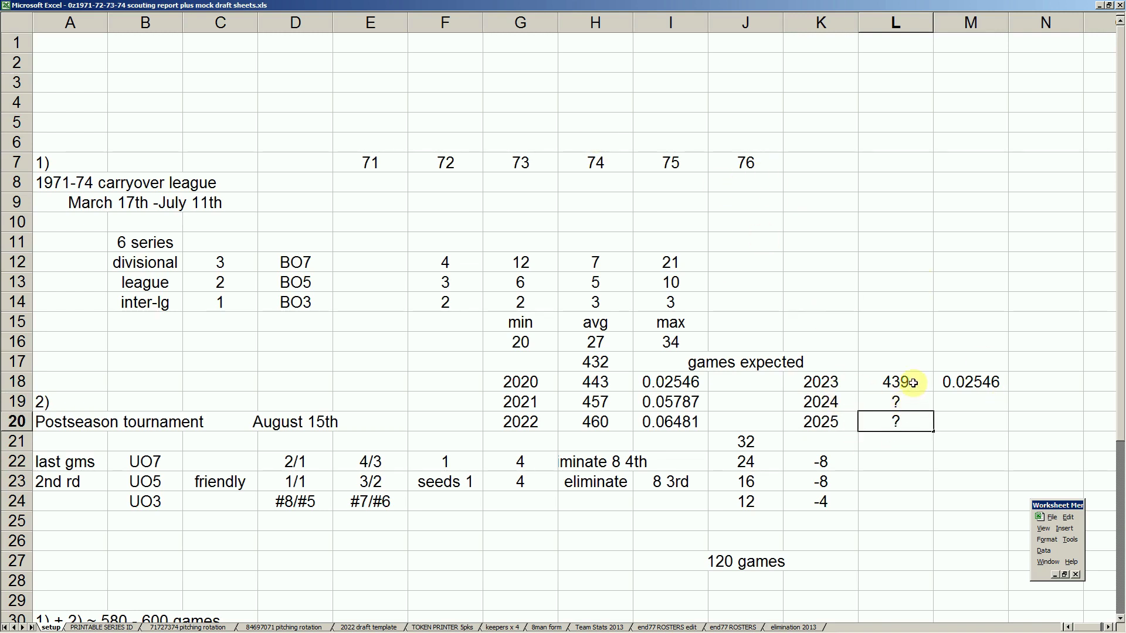
Step: Compare the 2023 game count in L18 with the 2020 to 2022 counts in H18:H20
click(886, 380)
drag(591, 382, 599, 425)
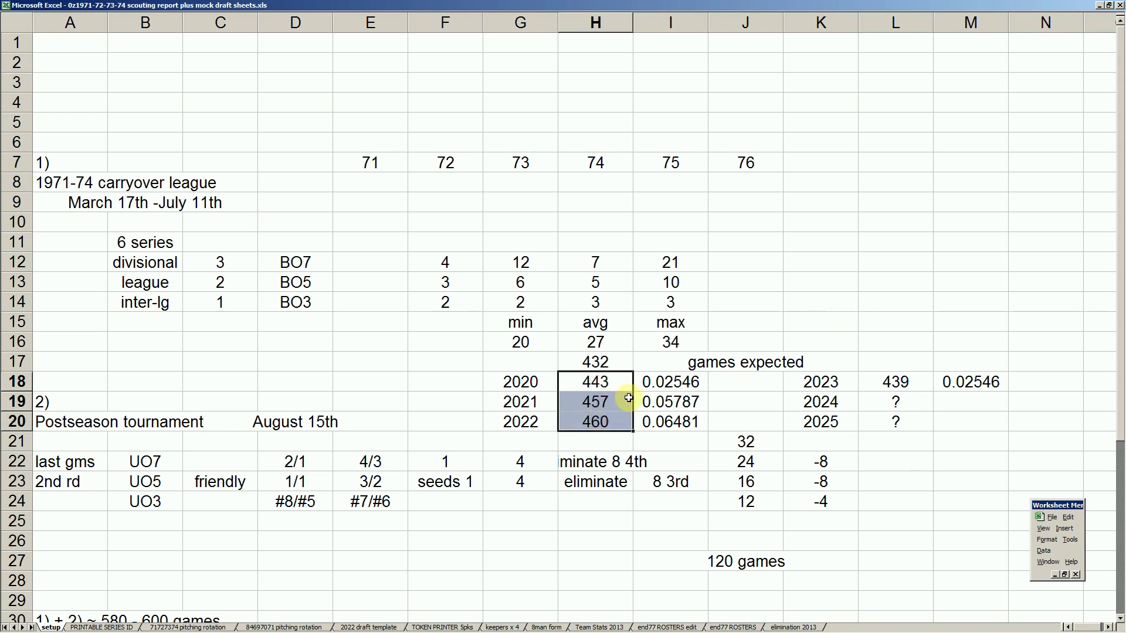
click(603, 385)
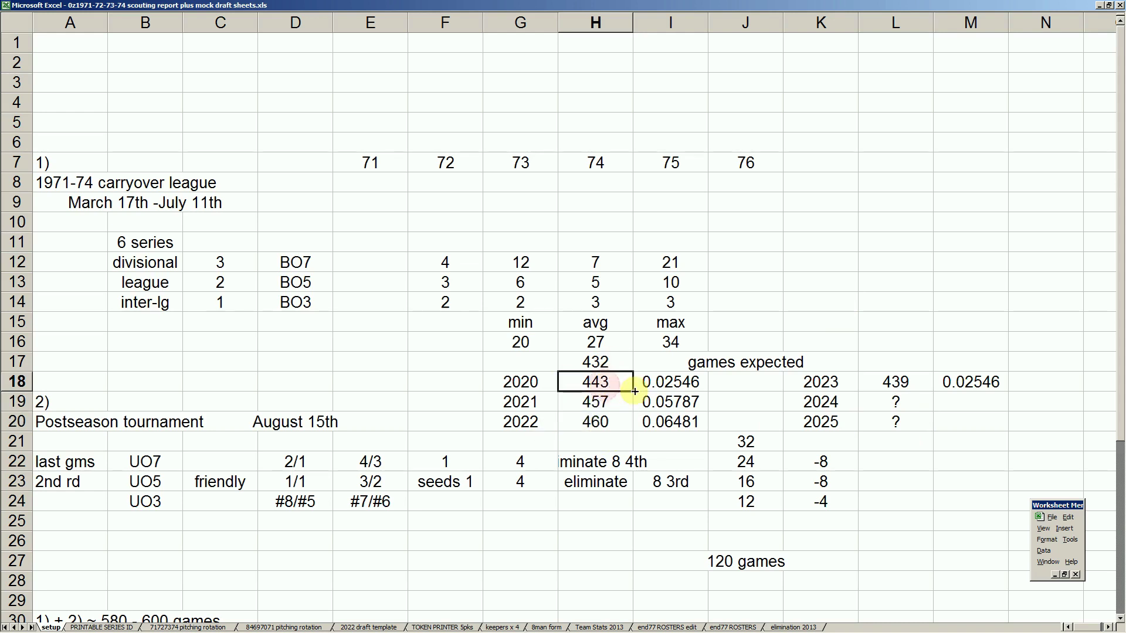
click(914, 385)
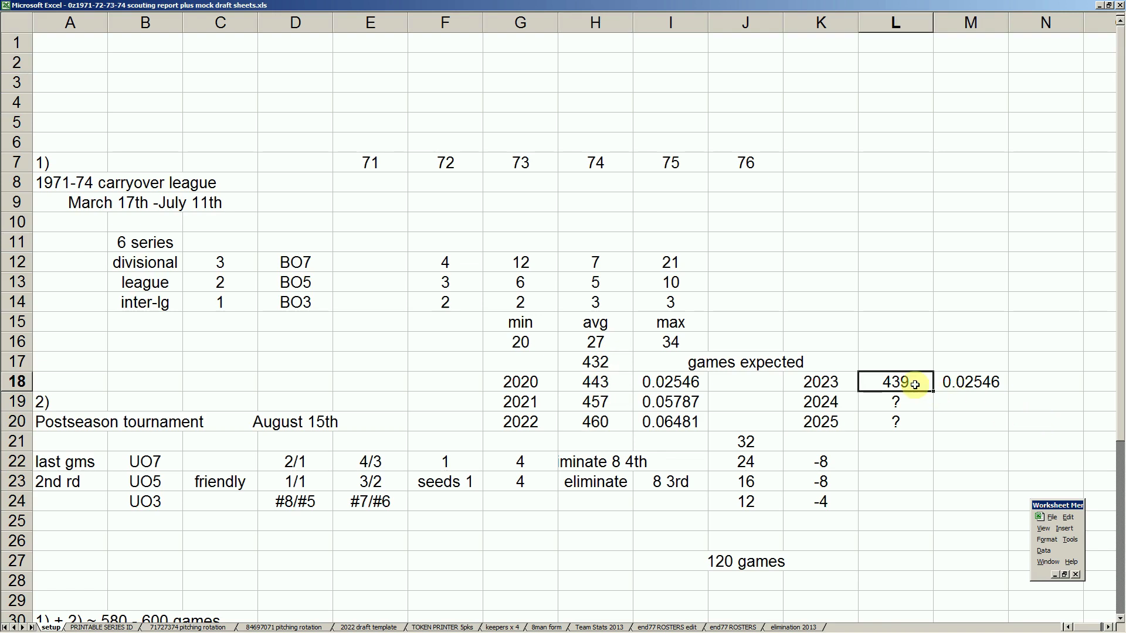
Step: Switch to the 00AAA STATS 1980 workbook and check the American League win and loss totals in B474:C474
mouse_move(247, 630)
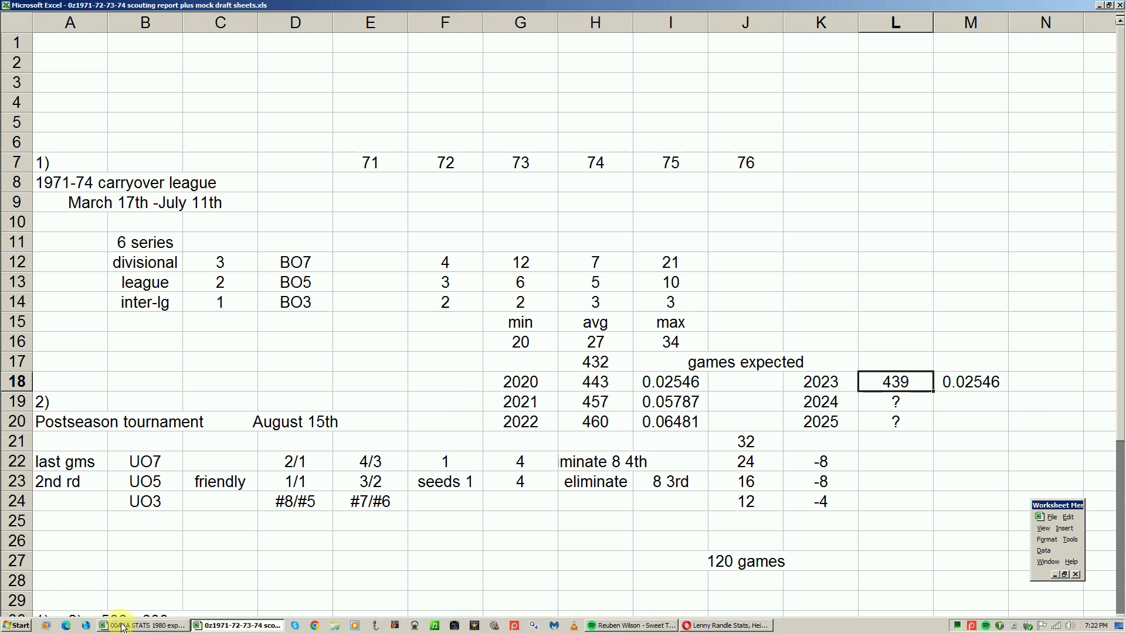
click(123, 627)
click(348, 566)
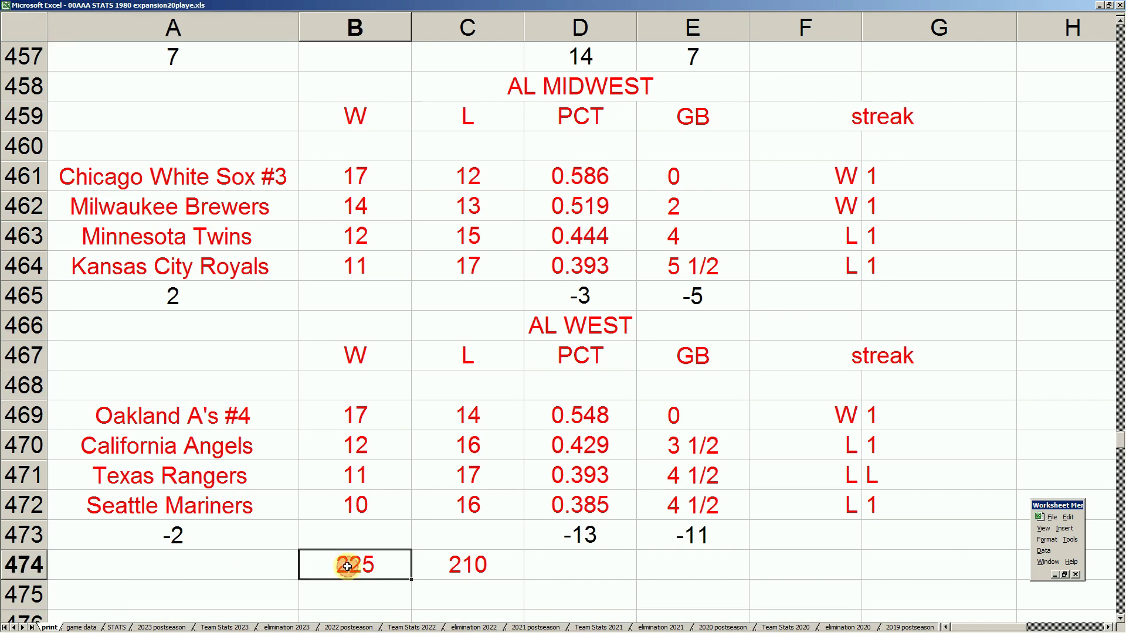
scroll(395, 502, down, 5)
scroll(394, 502, up, 2)
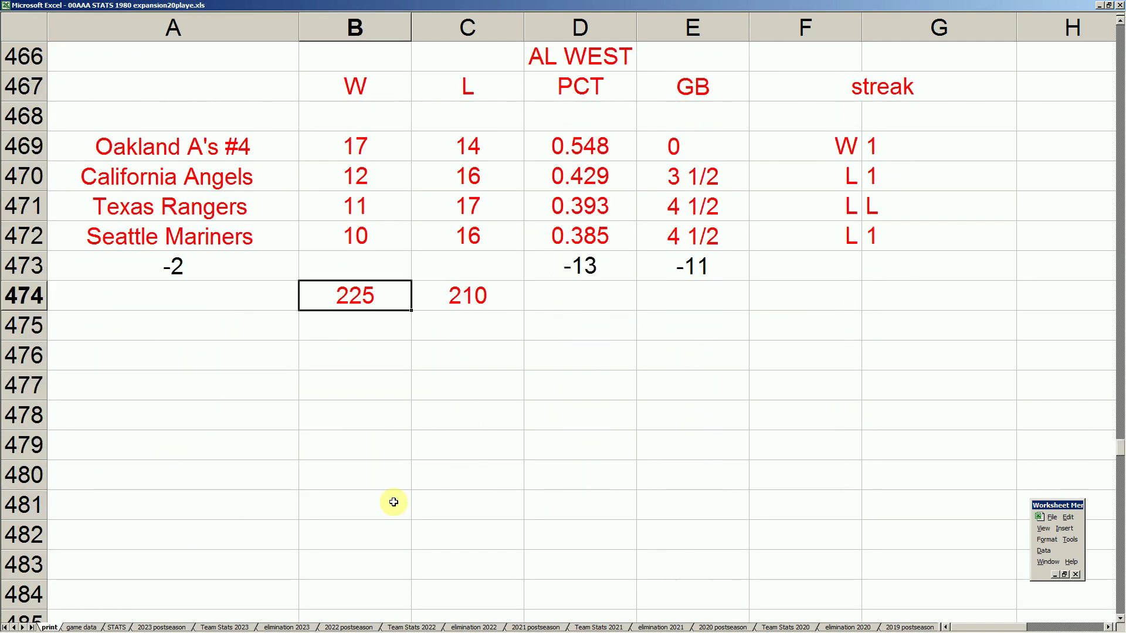
click(452, 303)
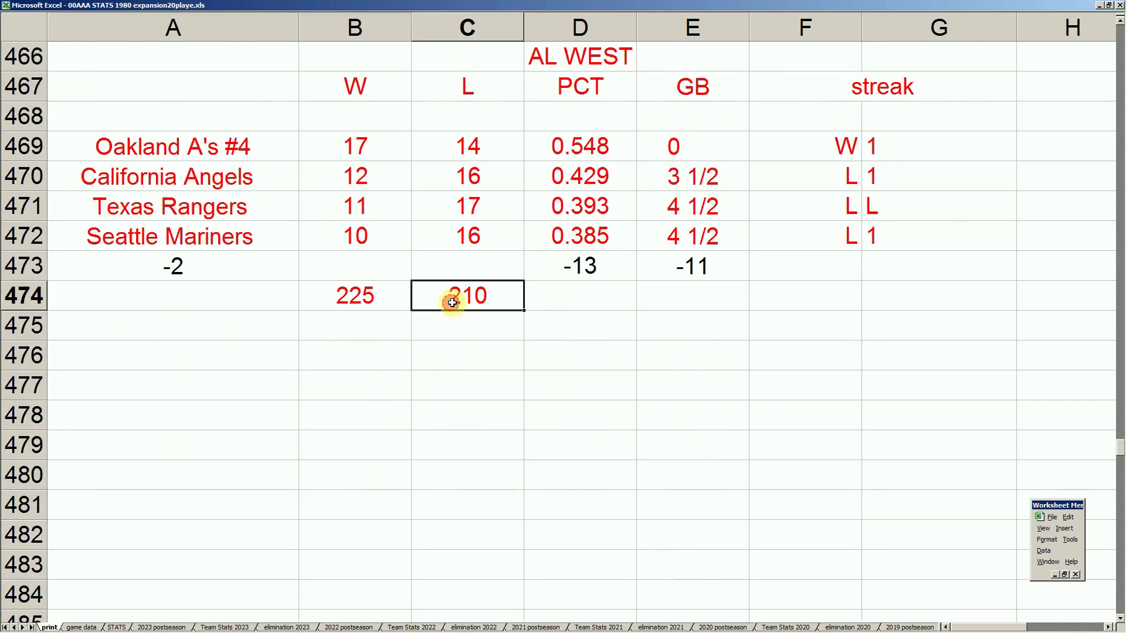
key(Left)
Step: Check the National League win and loss totals in J474:K474 and the overall game totals in N474:O474
key(Right)
key(Right)
key(Right)
key(Right)
key(Right)
key(Right)
key(Right)
key(Right)
key(Right)
key(Right)
key(Right)
key(Right)
key(Left)
click(452, 303)
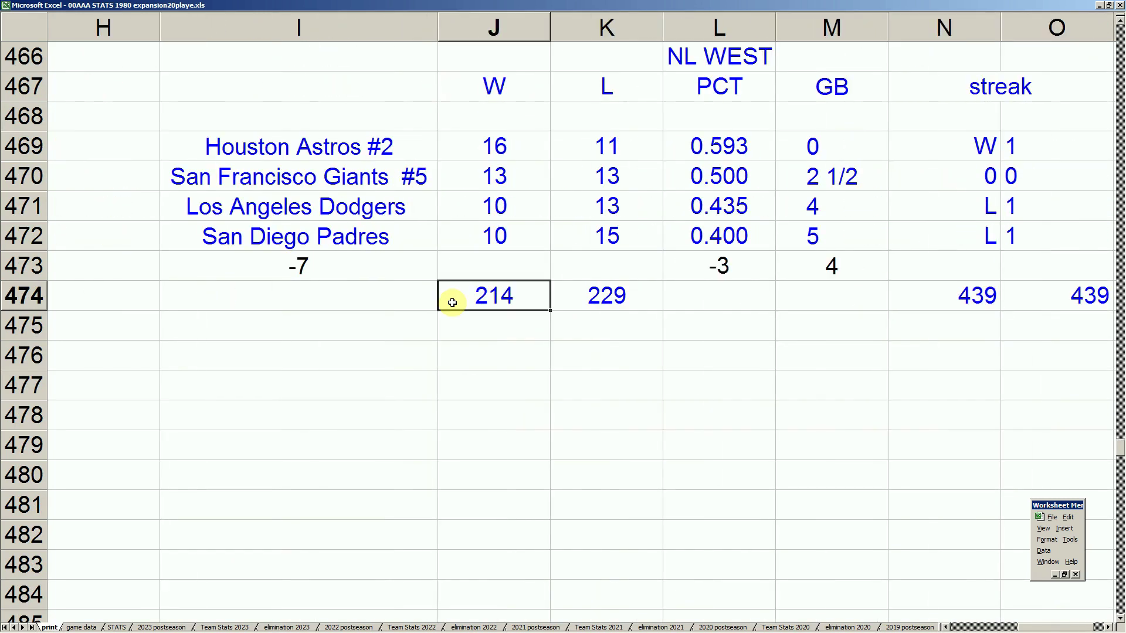
key(Right)
key(Right)
key(Right)
key(Right)
key(Right)
key(Right)
Step: Examine the NL West loss column and compare the National League wins with losses in J474:K474
key(Left)
key(Left)
key(Left)
key(Left)
key(Left)
key(Up)
key(Up)
key(Up)
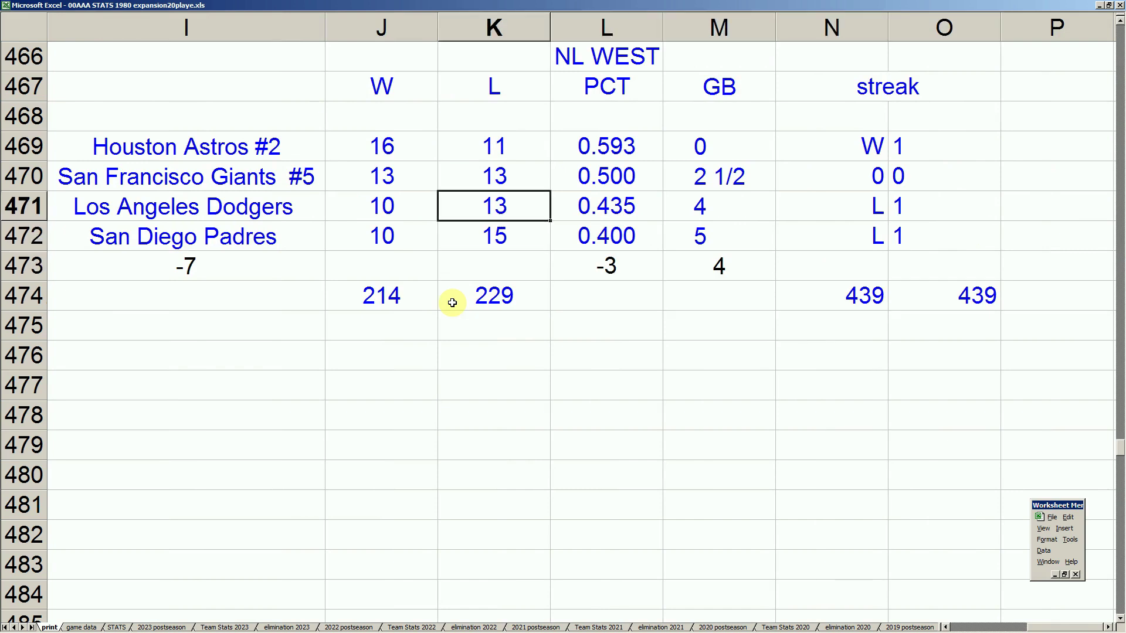
key(Down)
key(Down)
key(Down)
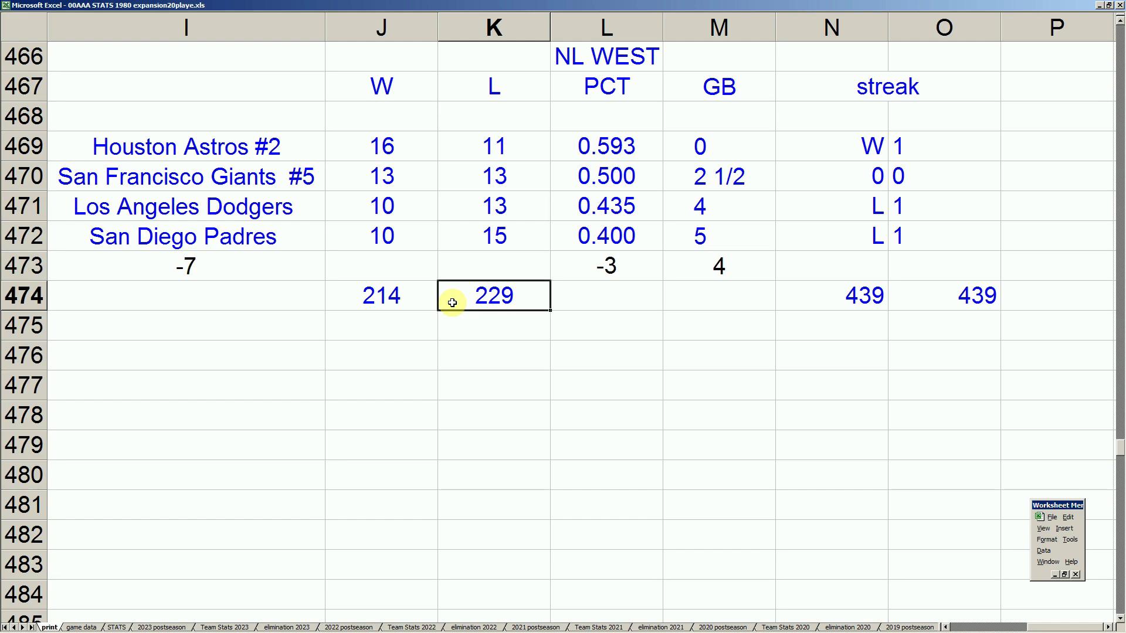
key(Left)
key(Right)
key(Left)
key(Right)
Step: Go back along row 474 to the American League win and loss totals
key(Left)
key(Left)
key(Left)
key(Left)
key(Left)
key(Left)
key(Left)
key(Left)
key(Left)
key(Left)
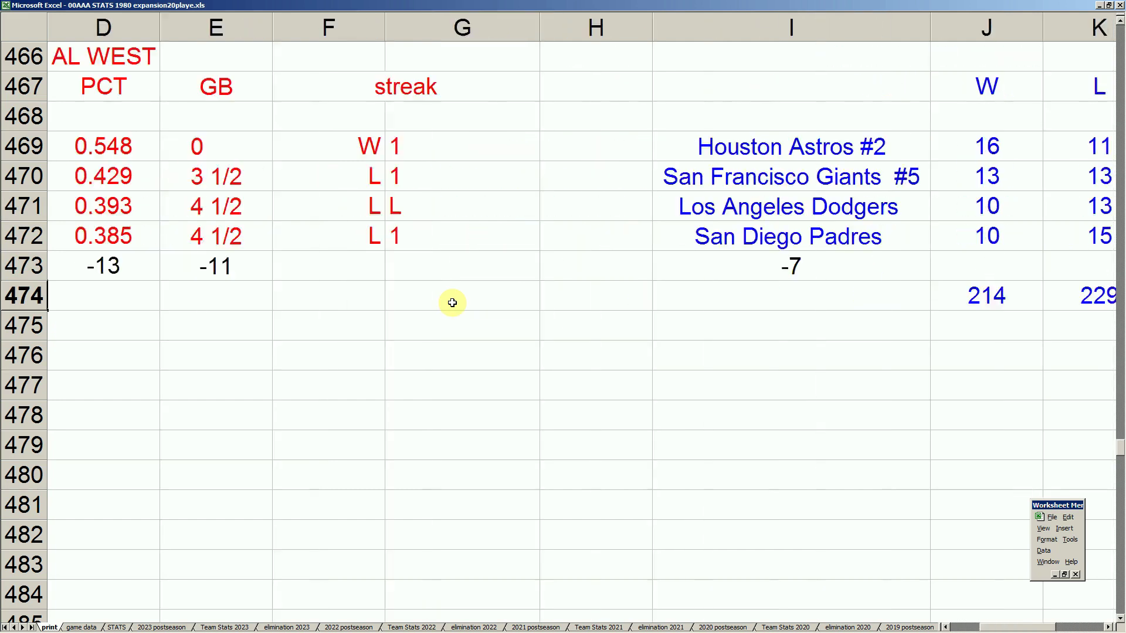
Step: Return to J474:K474 and review the National League win and loss totals against the American League's
key(Right)
key(Right)
key(Right)
key(Right)
key(Right)
key(Right)
key(Right)
key(Right)
key(Right)
key(Right)
key(Left)
key(Right)
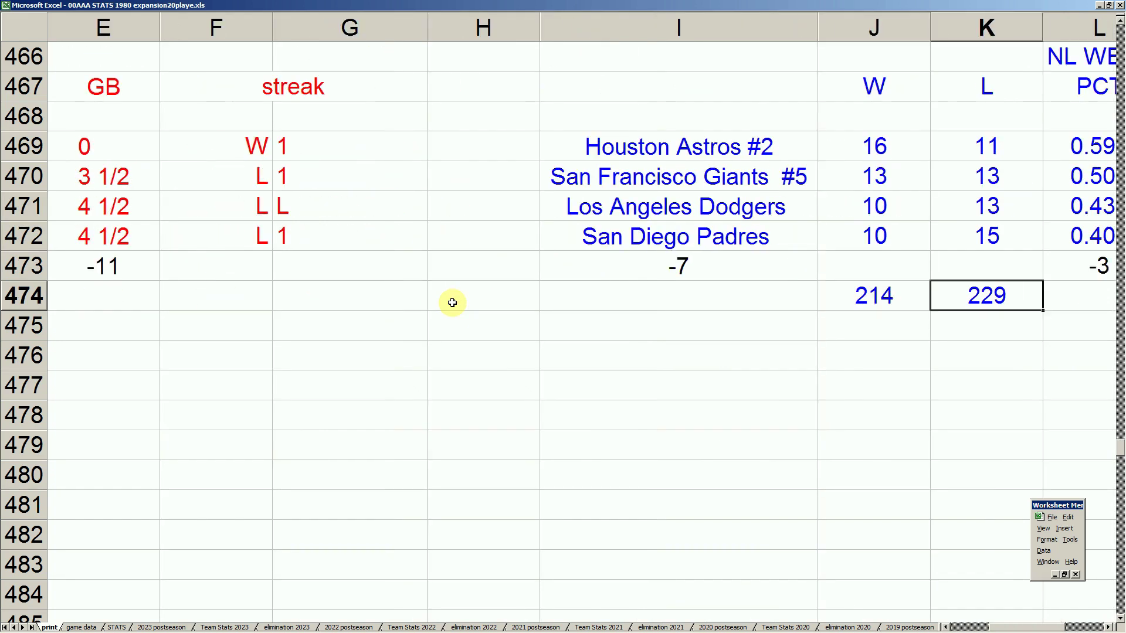
key(Left)
key(Right)
key(Left)
key(Right)
key(Left)
key(Right)
key(Left)
key(Right)
key(Left)
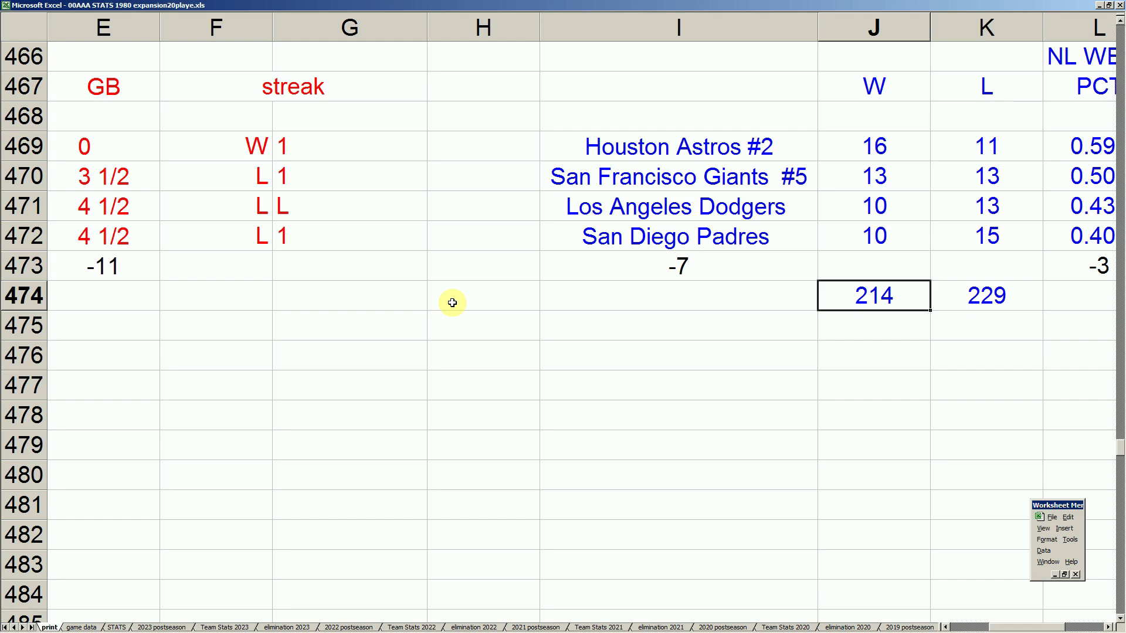
Step: Go back and forth along row 474 to compare the National League win and loss totals with the neighbouring totals
key(Right)
key(Right)
key(Right)
key(Right)
key(Right)
key(Right)
key(Right)
key(Left)
key(Left)
key(Left)
key(Left)
key(Left)
key(Left)
key(Left)
key(Left)
key(Left)
key(Left)
key(Left)
key(Right)
key(Right)
key(Right)
key(Right)
key(Right)
key(Left)
key(Left)
Step: Review the National League standings in column I from NL West up through NL Mountain and NL Central
key(Up)
key(Up)
key(Up)
key(Up)
key(Up)
key(Up)
key(Up)
key(Up)
key(Up)
key(Up)
key(Up)
key(Up)
key(Up)
key(Up)
key(Up)
key(Up)
key(Up)
key(Up)
key(Up)
key(Up)
key(Down)
key(Down)
key(Down)
key(Down)
key(Down)
key(Down)
key(Down)
key(Down)
key(Down)
key(Down)
key(Down)
key(Down)
key(Up)
key(Up)
key(Up)
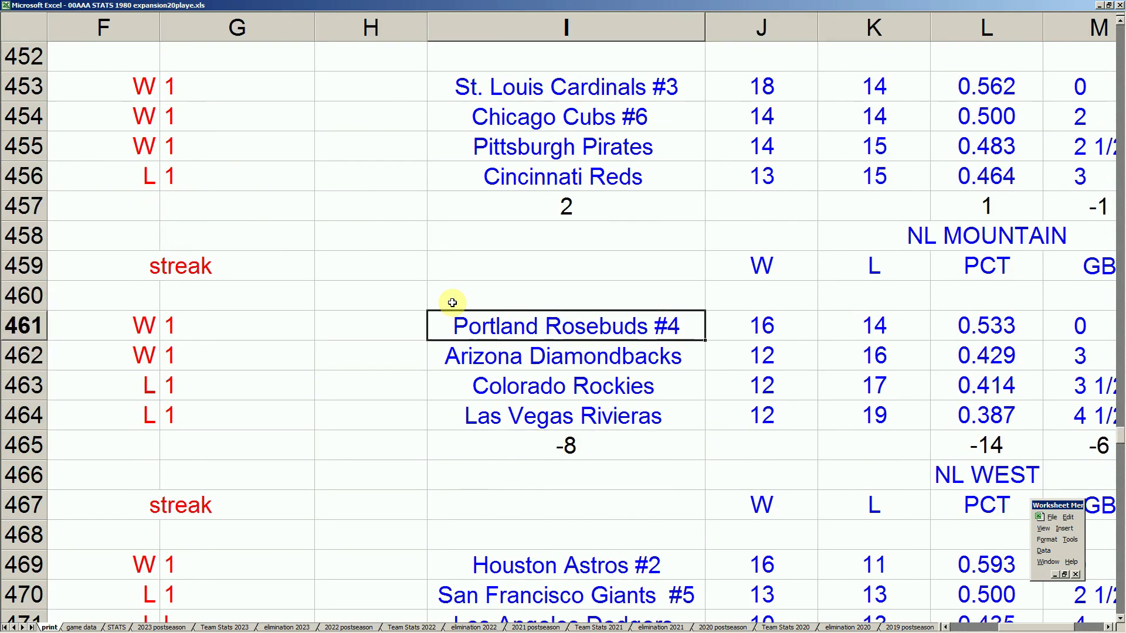
Step: Examine the NL Mountain teams' records across the wins, losses, percentage, games-behind and streak columns
key(Down)
key(Down)
key(Down)
key(Down)
key(Up)
key(Up)
key(Right)
key(Right)
key(Right)
key(Right)
key(Right)
key(Left)
key(Left)
key(Left)
key(Left)
key(Left)
key(Up)
key(Up)
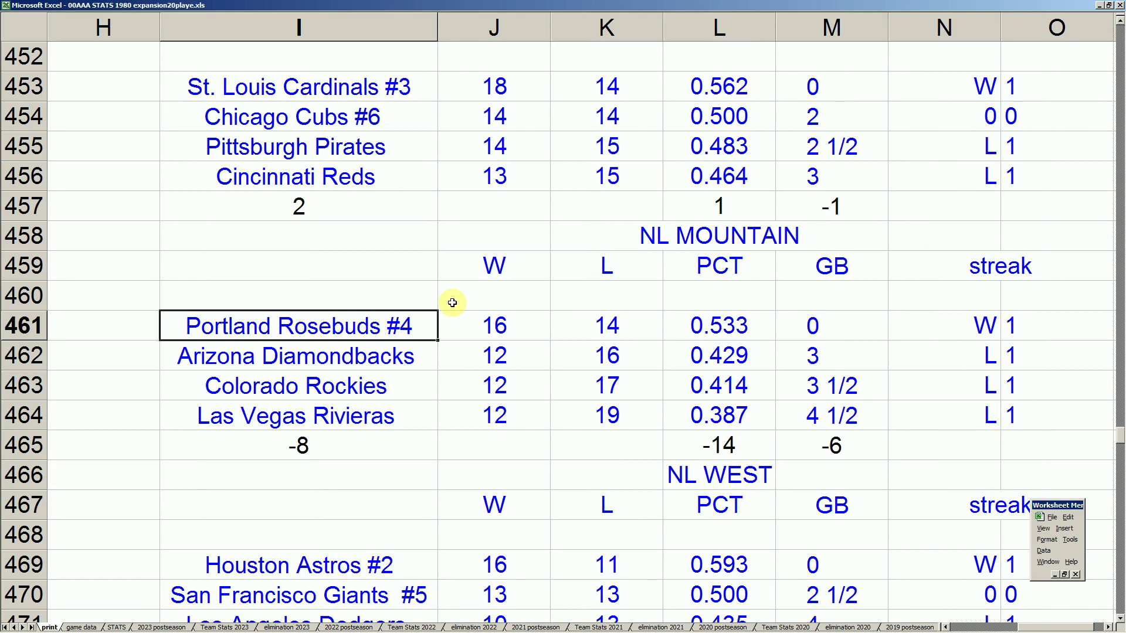
Step: Look through the NL Central and NL East standings, ending on the Florida Marlins in I448
key(Up)
key(Up)
key(Up)
key(Up)
key(Up)
key(Up)
key(Up)
key(Up)
key(Up)
key(Up)
key(Up)
key(Up)
key(Up)
key(Up)
key(Up)
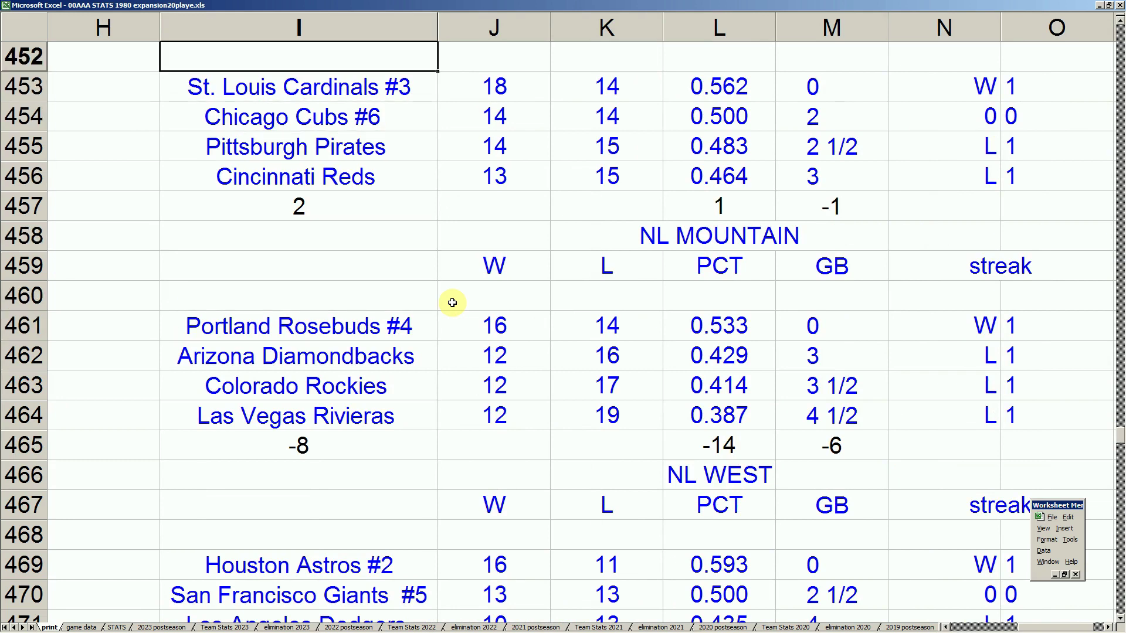
key(Up)
key(Down)
key(Down)
key(Down)
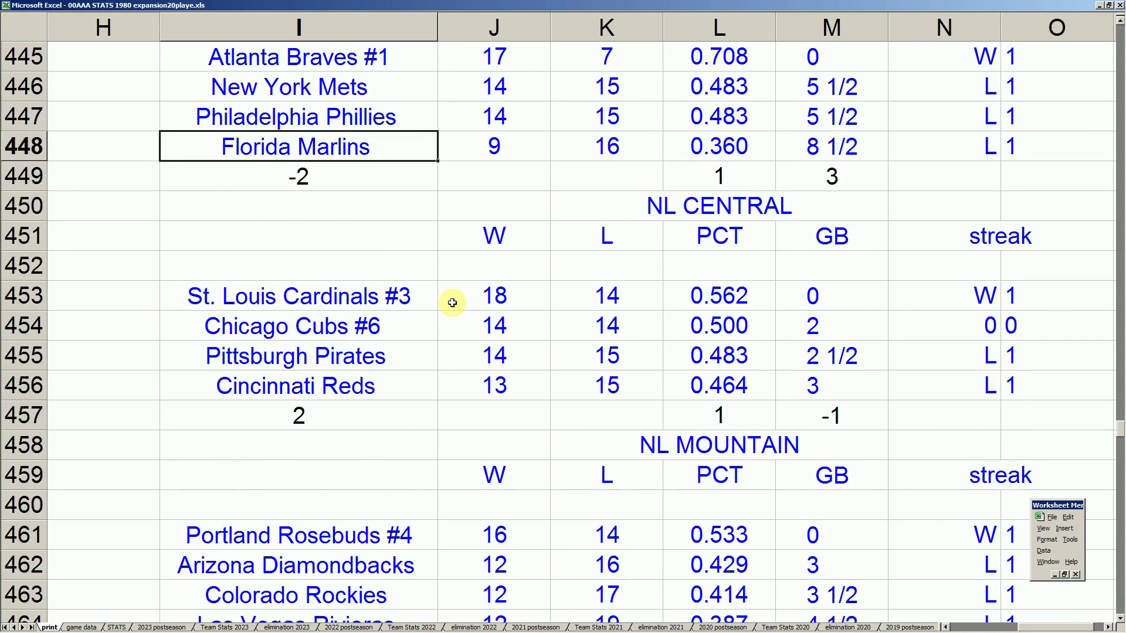
Step: Follow row 448 from the NL East standings back across to the American League side
key(Right)
key(Right)
key(Left)
key(Left)
key(Left)
key(Left)
key(Right)
key(Right)
key(Right)
key(Left)
key(Left)
key(Left)
key(Left)
key(Left)
key(Left)
key(Left)
key(Left)
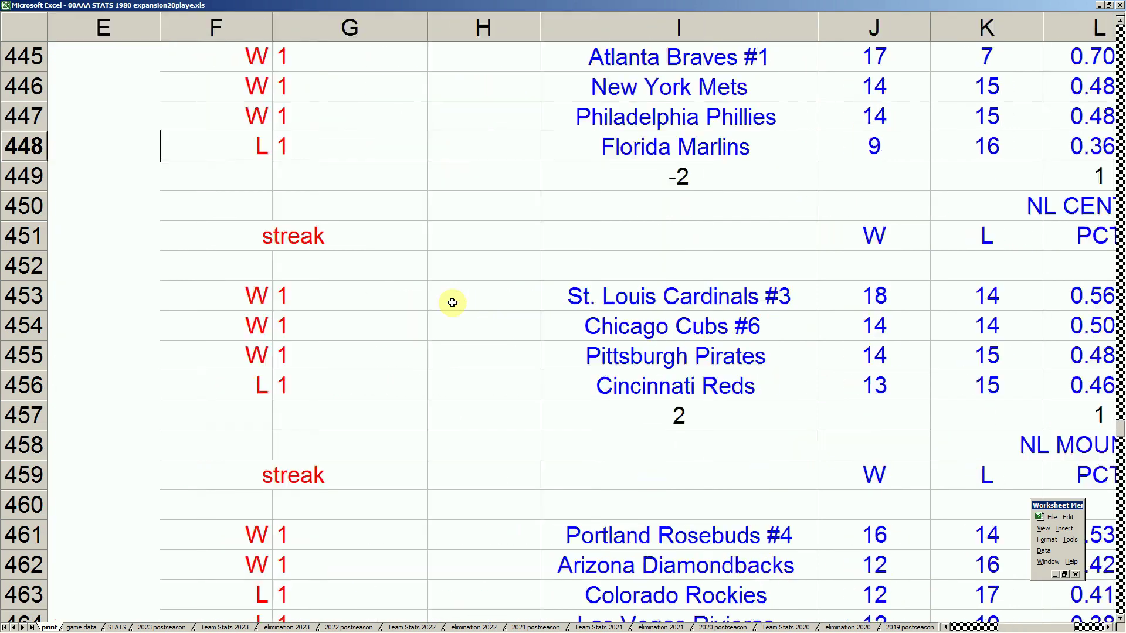
Step: Review the AL East and AL North standings down to the Burlington Expos in A453
key(Up)
key(Up)
key(Up)
key(Up)
key(Up)
key(Up)
key(Up)
key(Up)
key(Up)
key(Up)
key(Down)
key(Down)
key(Down)
key(Down)
key(Down)
key(Down)
key(Down)
key(Down)
key(Down)
key(Down)
key(Down)
key(Down)
key(Down)
key(Down)
key(Down)
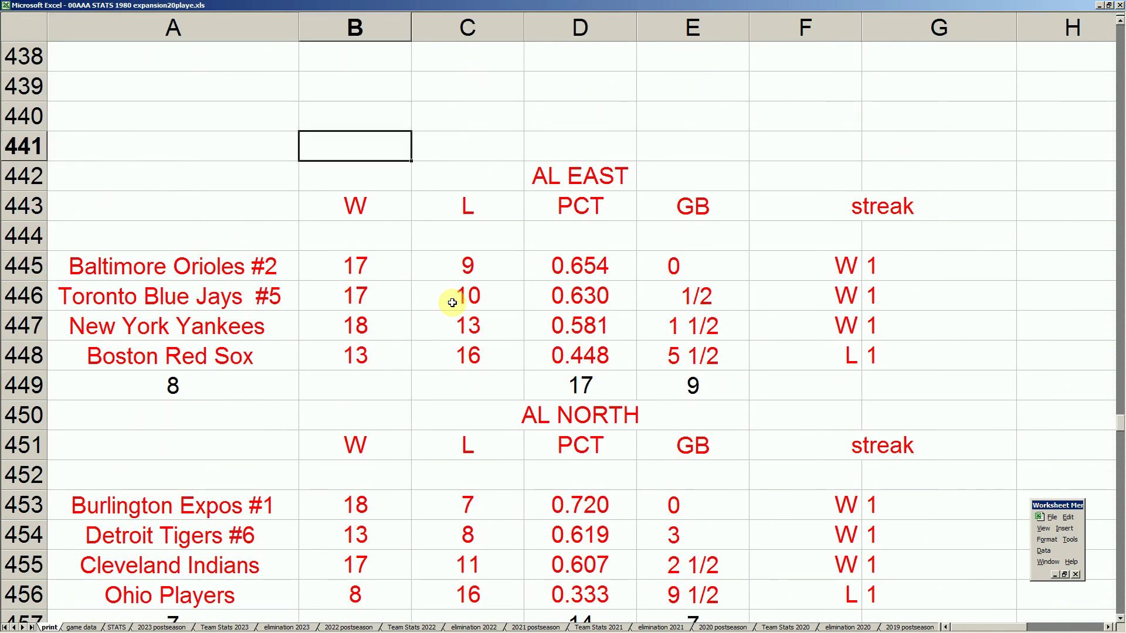
key(Left)
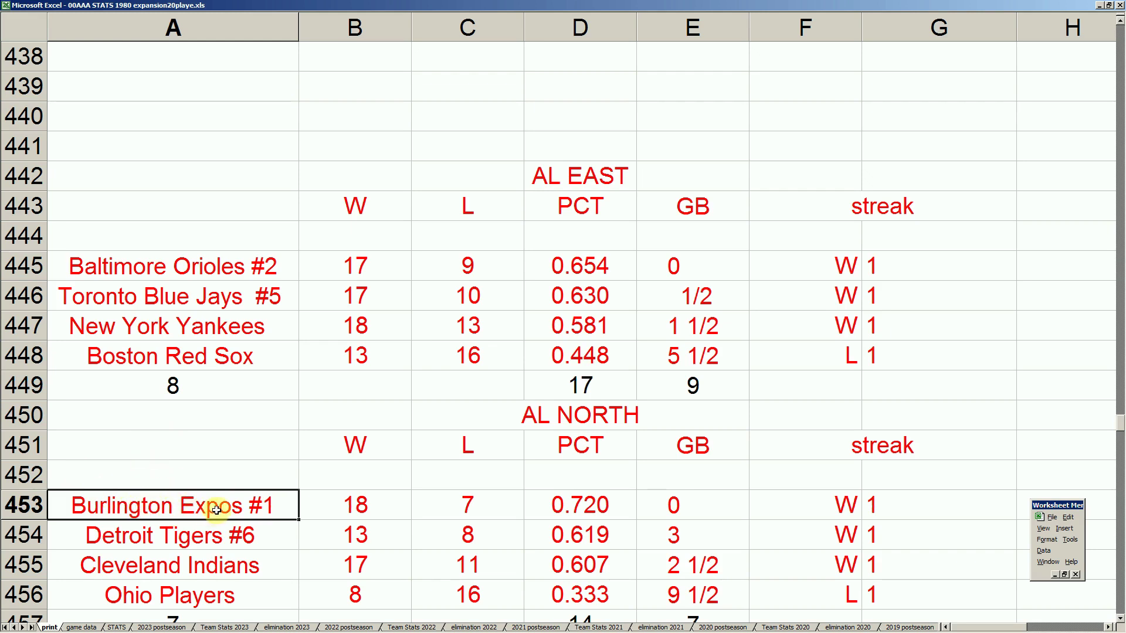
Step: Check the Burlington Expos' wins and losses in B453:C453 and the American League totals in row 474
click(383, 506)
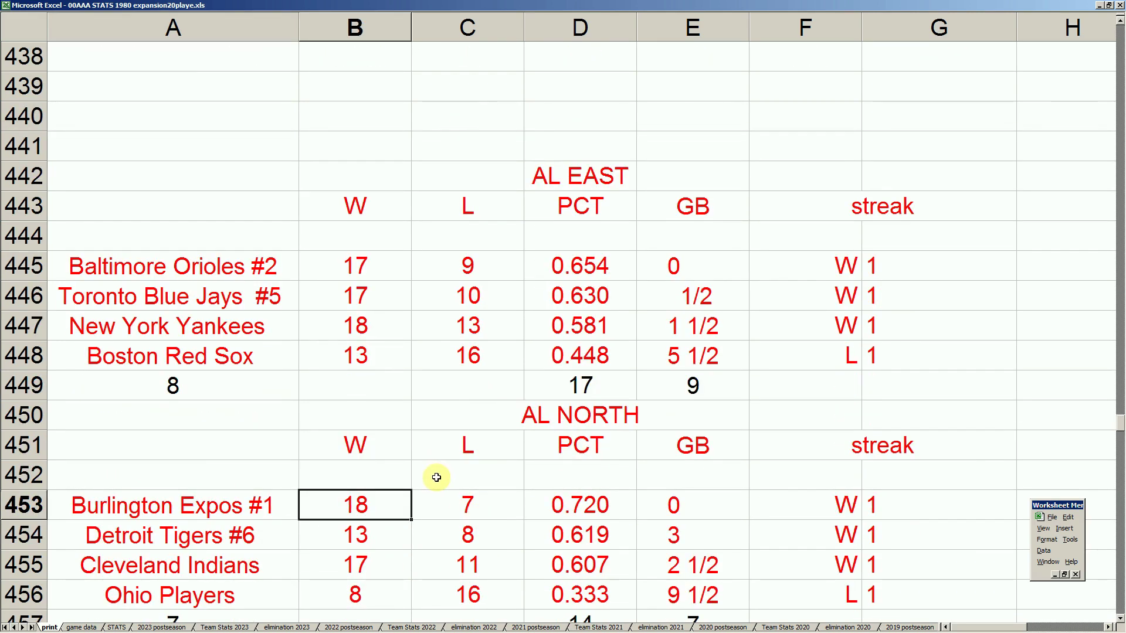
scroll(435, 477, down, 2)
click(449, 331)
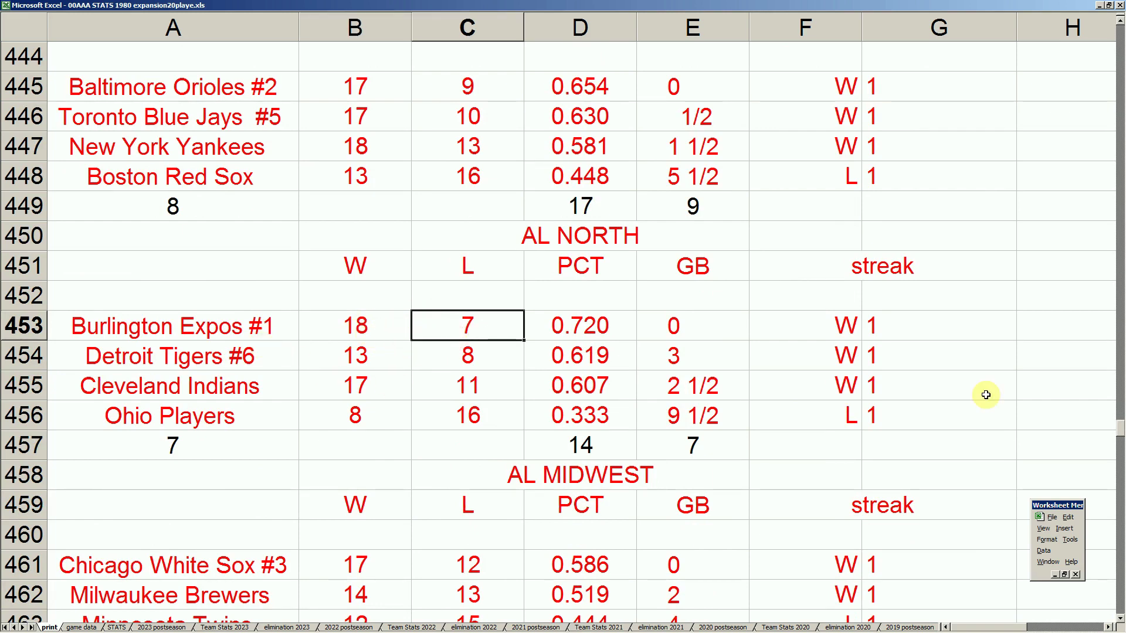
scroll(611, 413, down, 6)
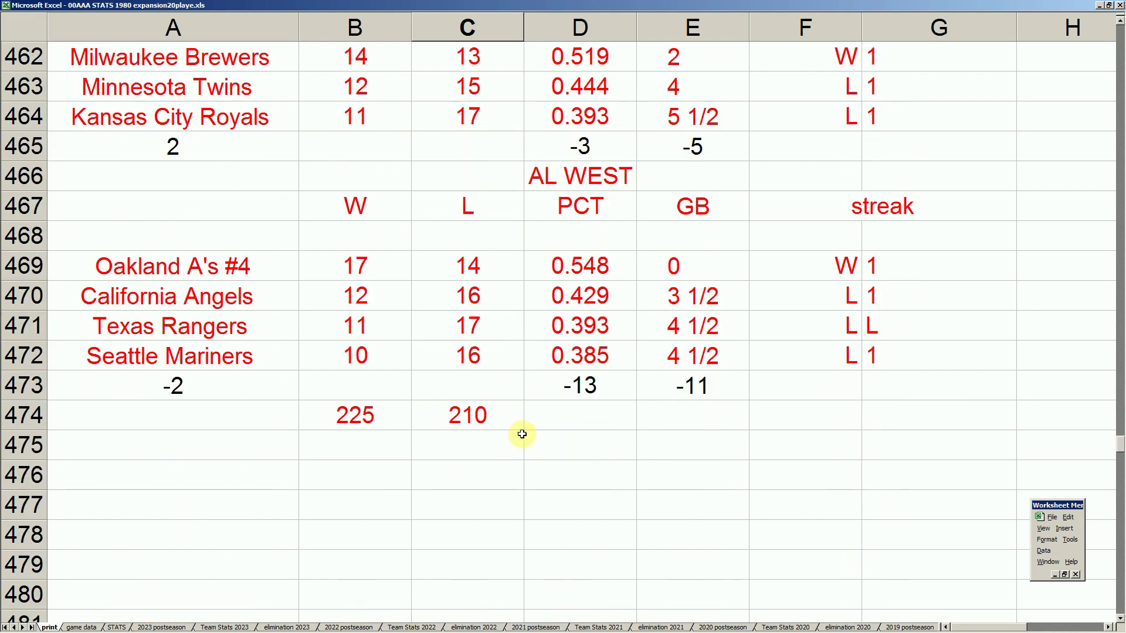
mouse_move(203, 629)
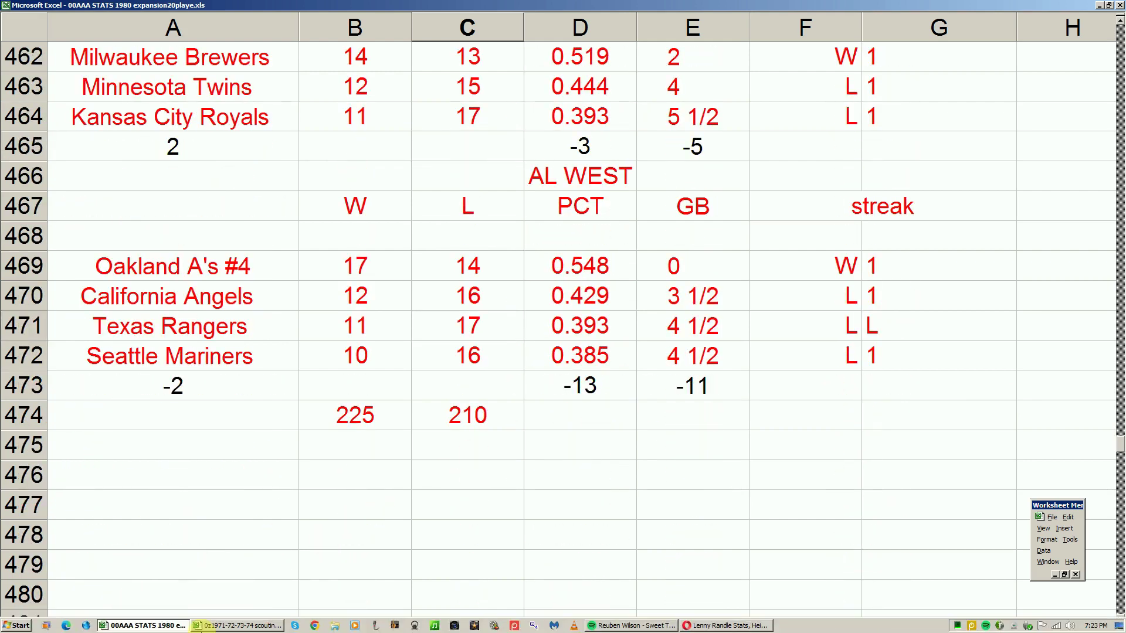
click(213, 628)
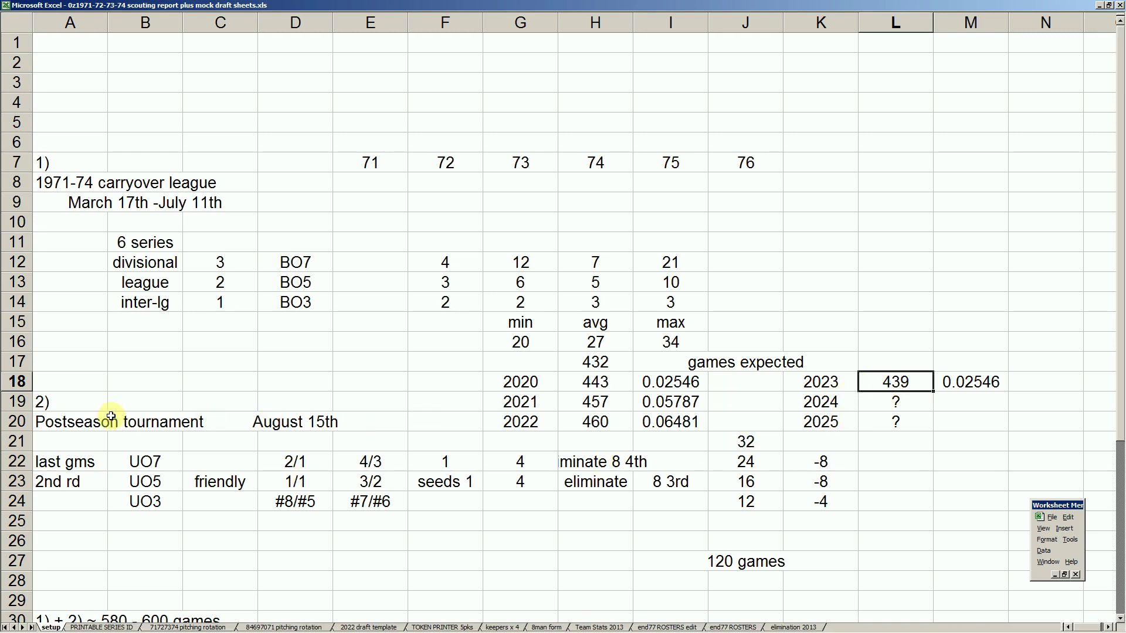
click(67, 403)
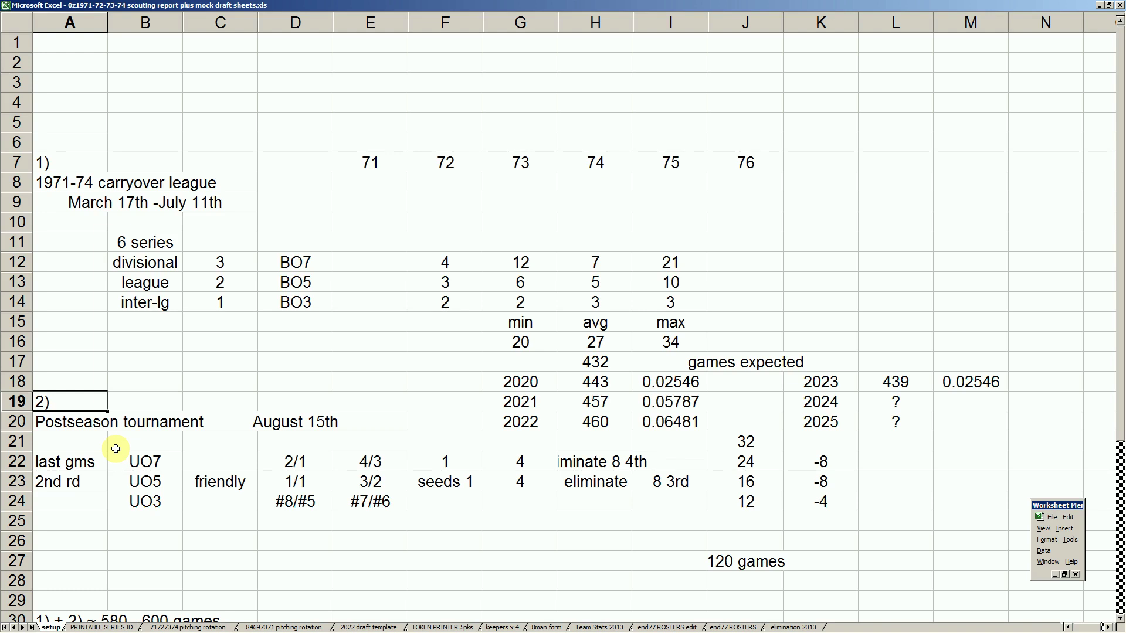
Step: Examine the postseason tournament section in A19:A23 and its date in D20
key(Down)
key(Down)
key(Down)
key(Down)
key(Up)
key(Up)
key(Up)
key(Up)
key(Down)
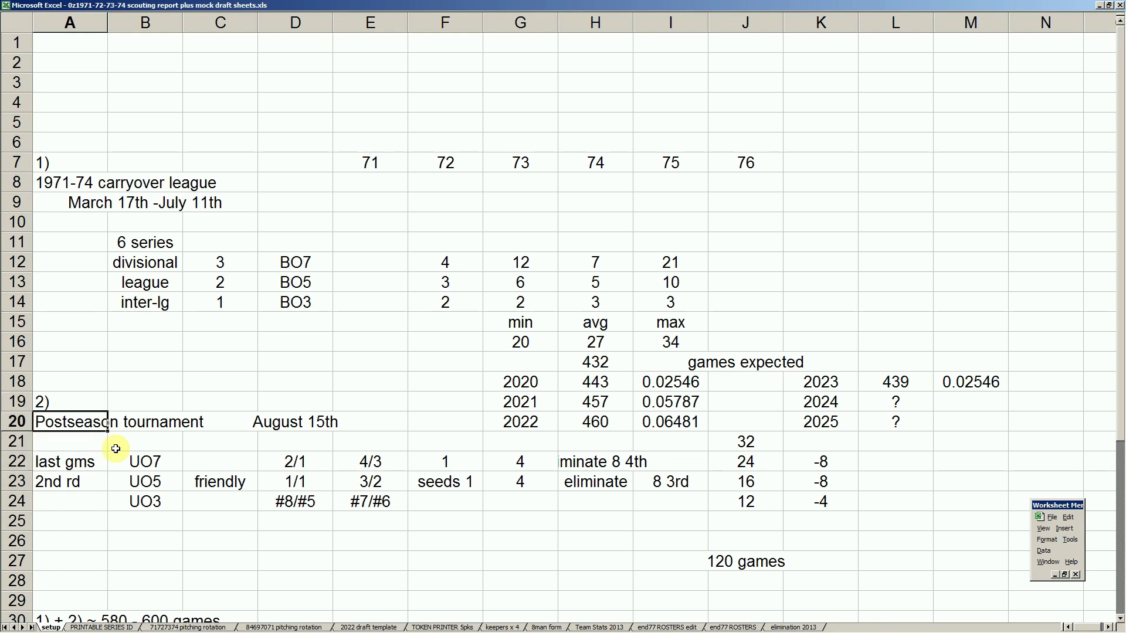
key(Right)
key(Right)
key(Right)
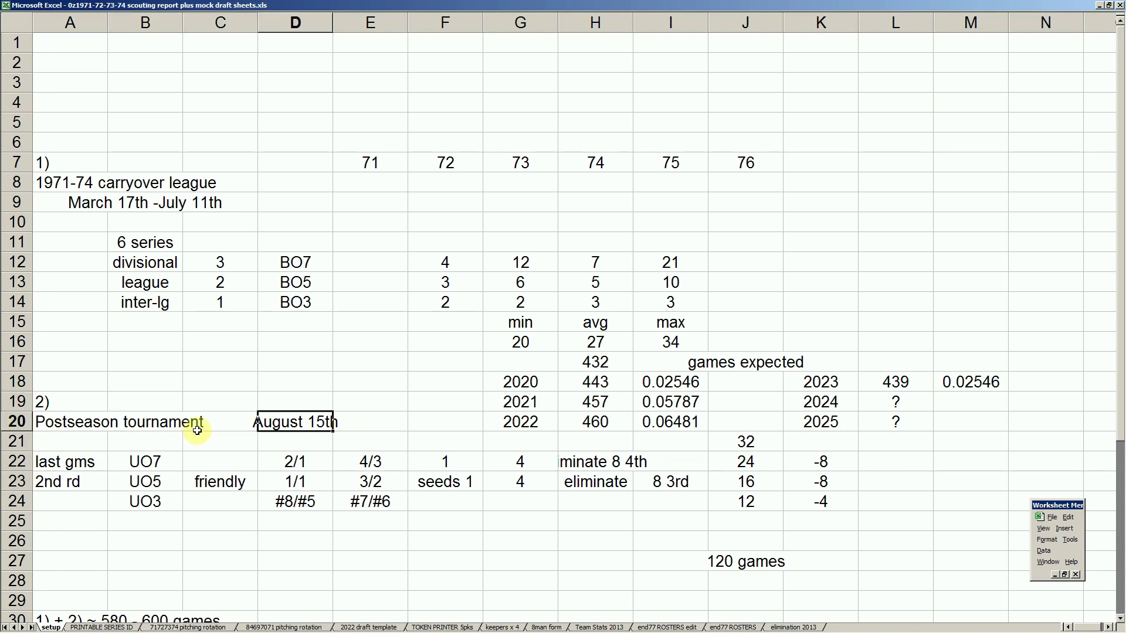
Step: Append ??? to the August 15th date of the postseason tournament in D20
click(324, 422)
double_click(324, 422)
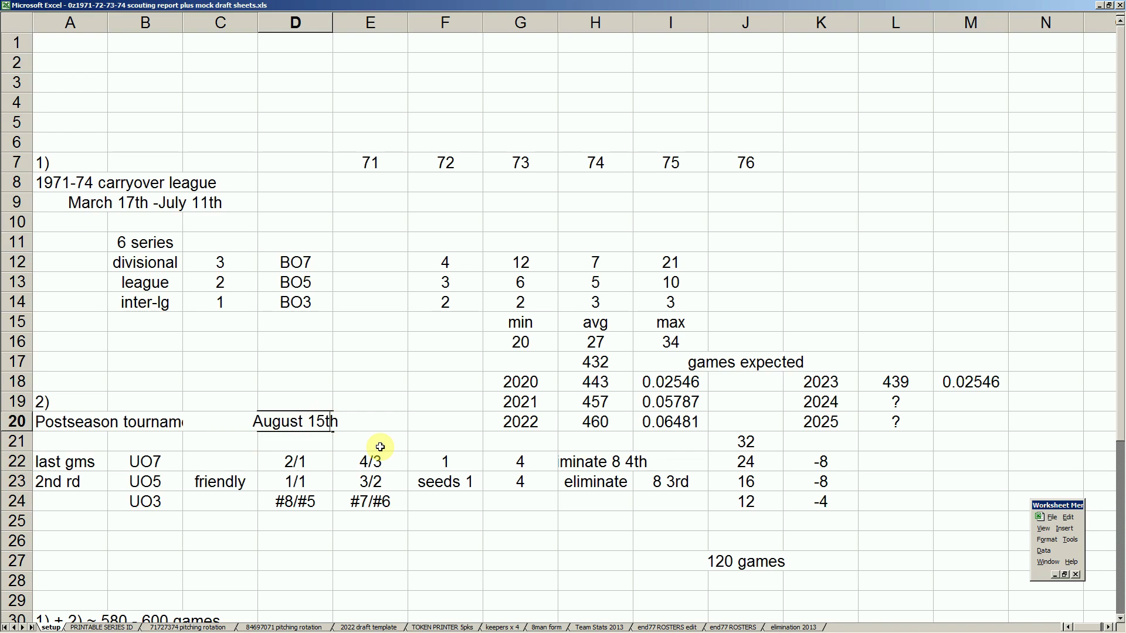
text(???)
key(Return)
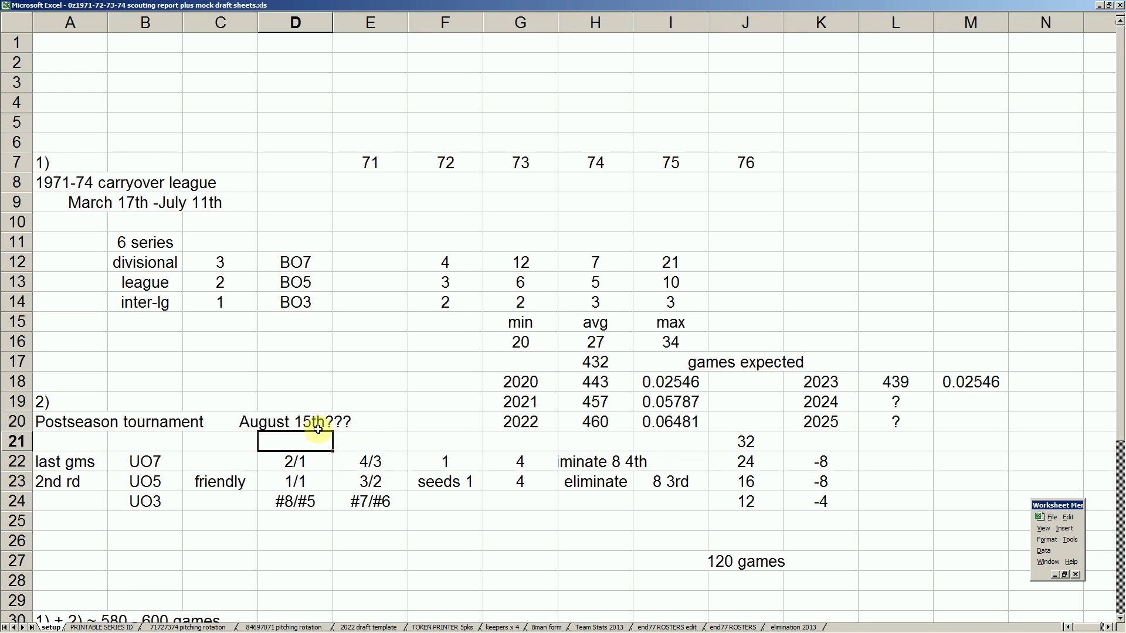
Step: Examine the last gms round in row 22, from its UO7 series format to the pairings and seeds in D22:G22
scroll(316, 429, down, 2)
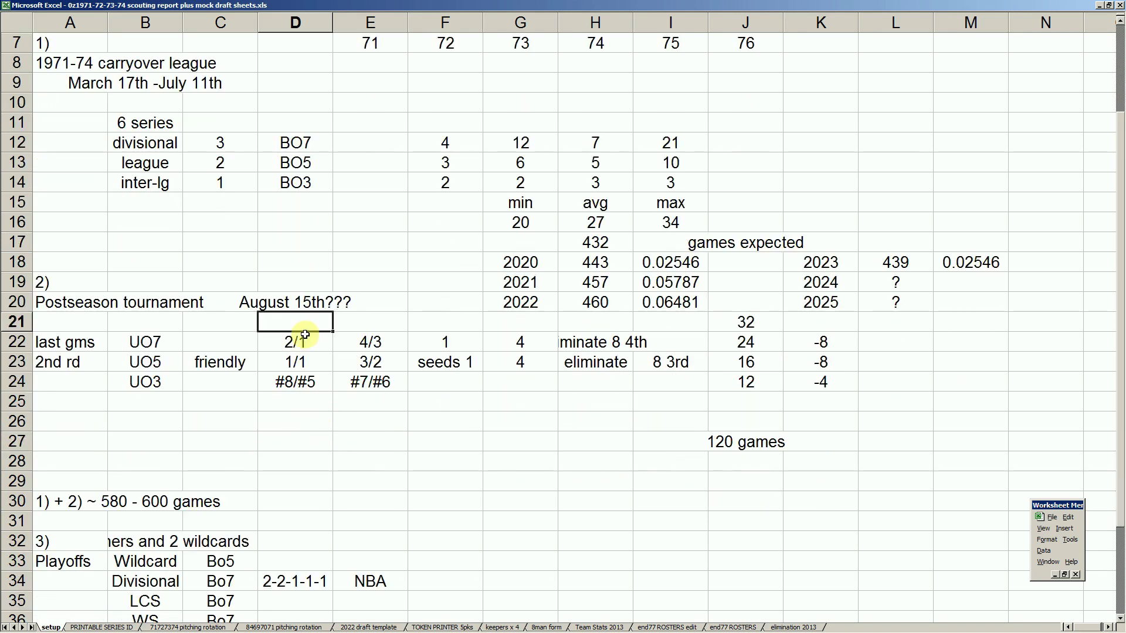
click(103, 342)
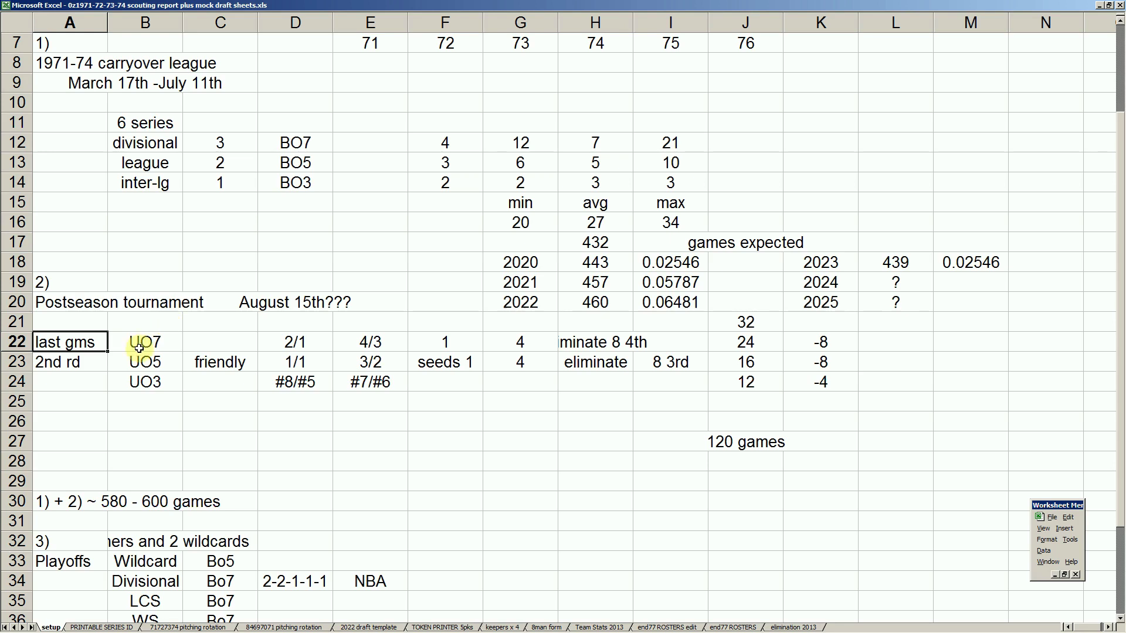
click(146, 342)
click(94, 343)
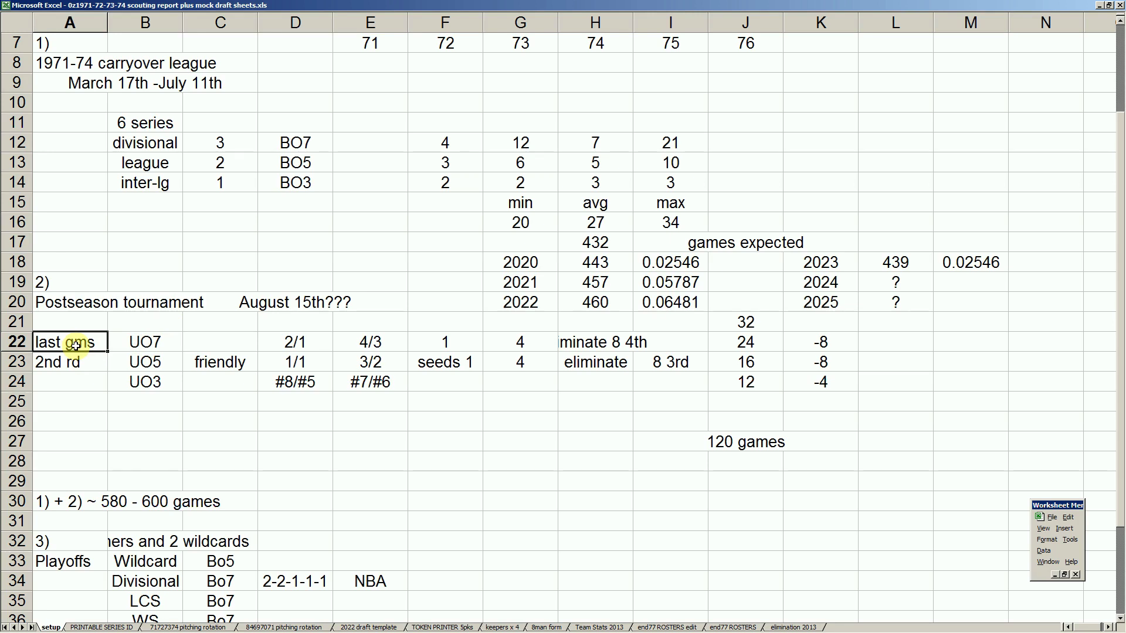
click(168, 340)
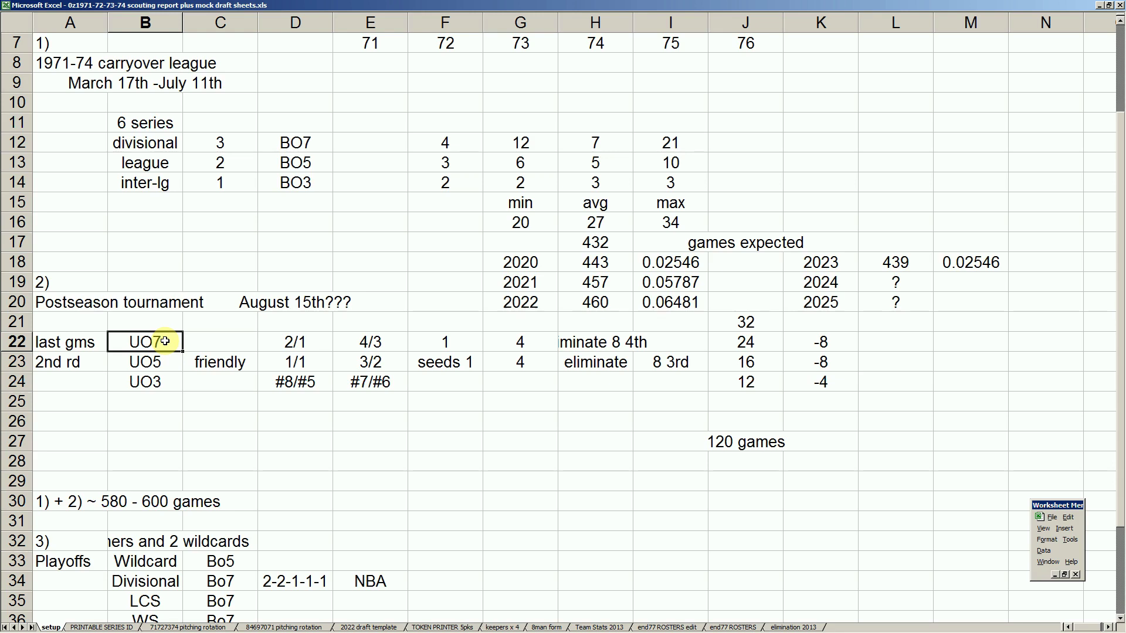
click(291, 340)
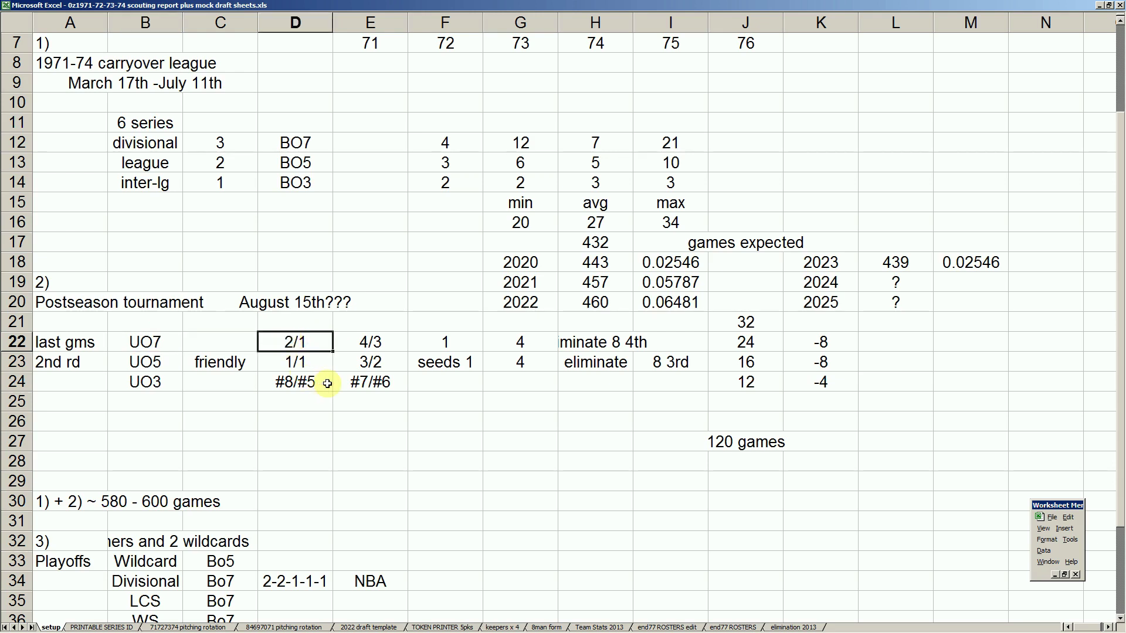
click(390, 340)
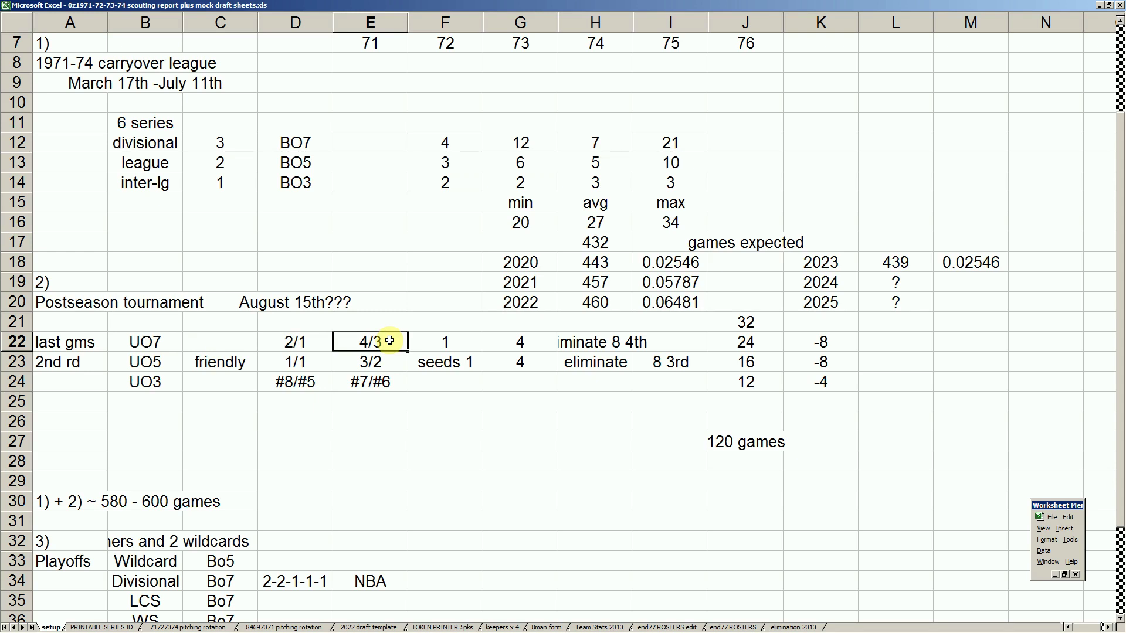
click(466, 342)
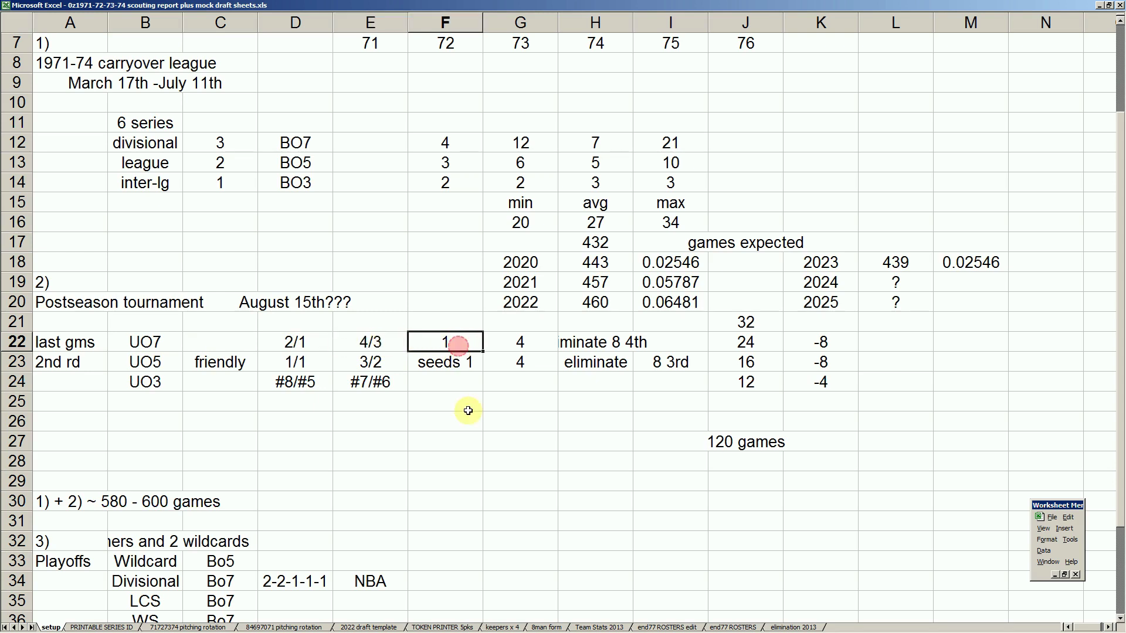
click(532, 341)
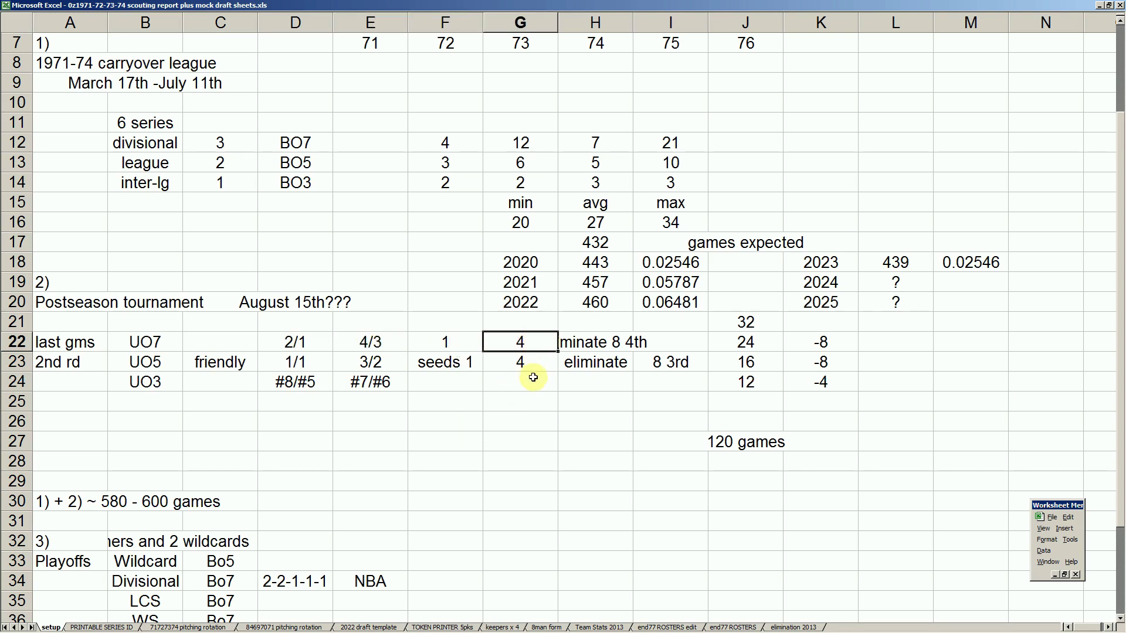
Step: Check the elimination of fourth-place teams in H22 and the remaining-team figures in J21:K22
click(615, 343)
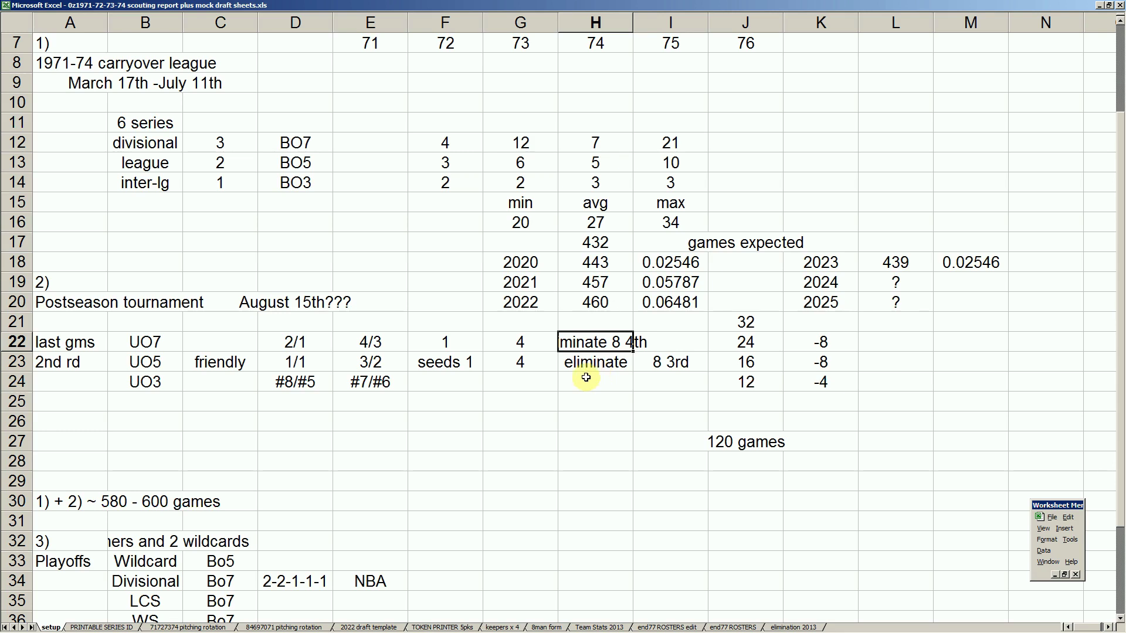
click(744, 321)
click(756, 343)
click(818, 341)
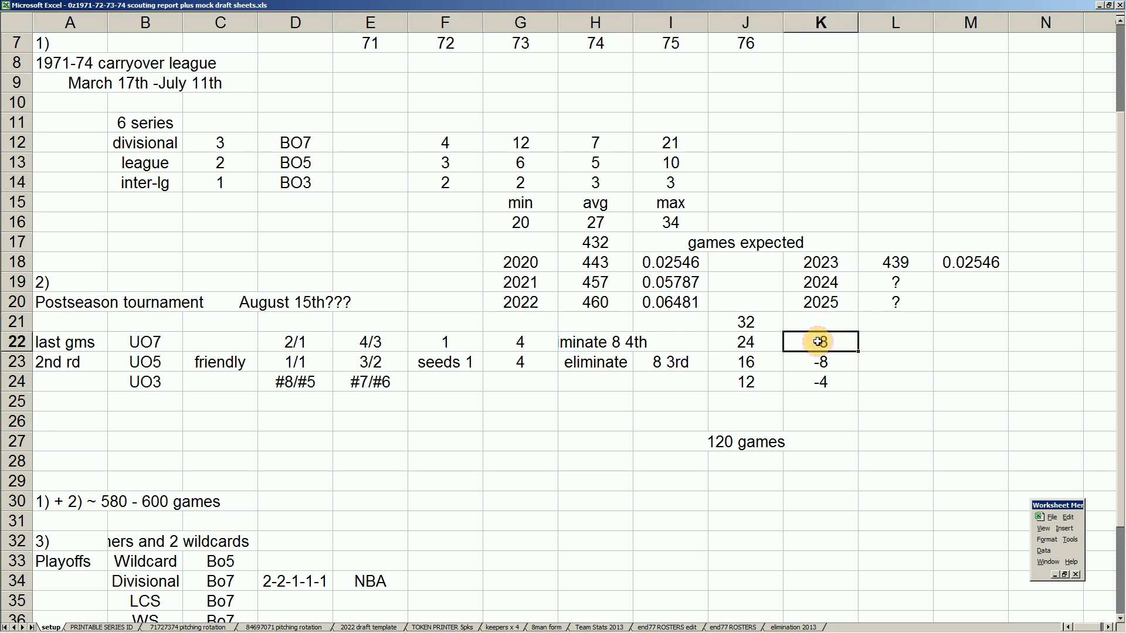
Step: Examine the 2nd rd row in A23:G23, including the friendly note, pairings and seeds, alongside the D24 pairing
click(98, 363)
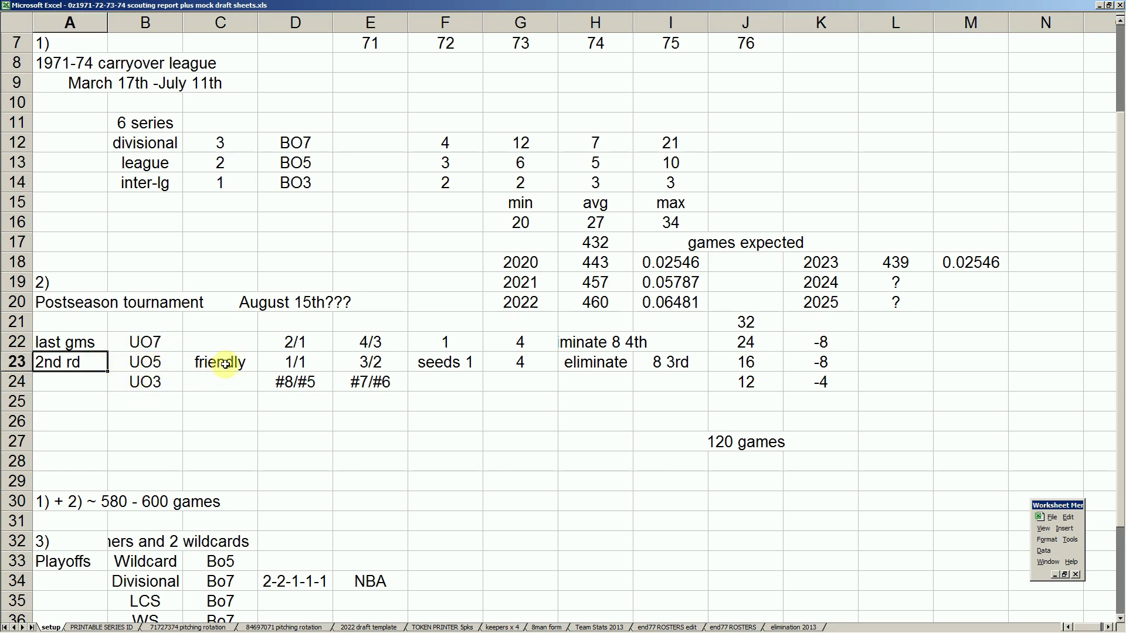
drag(240, 366, 276, 367)
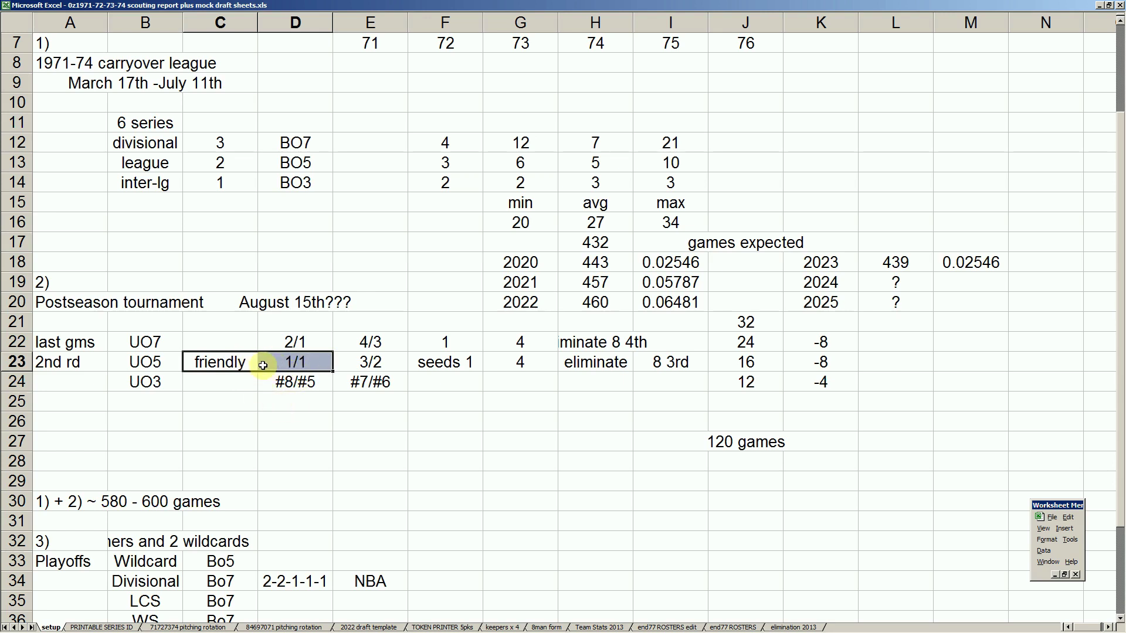
click(293, 382)
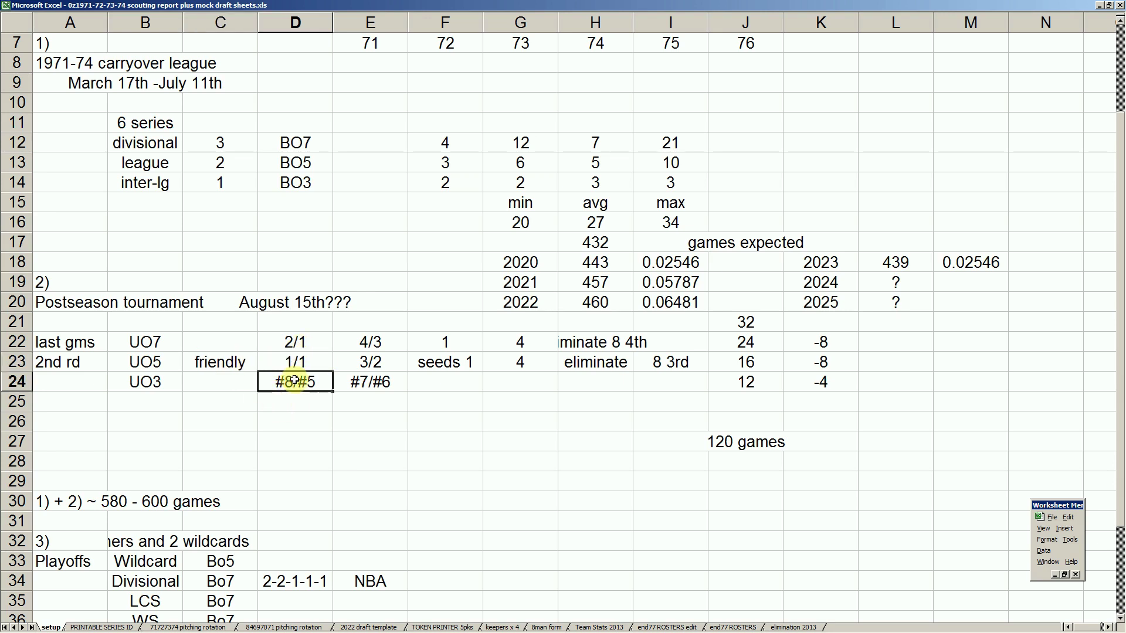
mouse_move(293, 363)
mouse_down()
mouse_move(244, 363)
mouse_move(276, 364)
mouse_up()
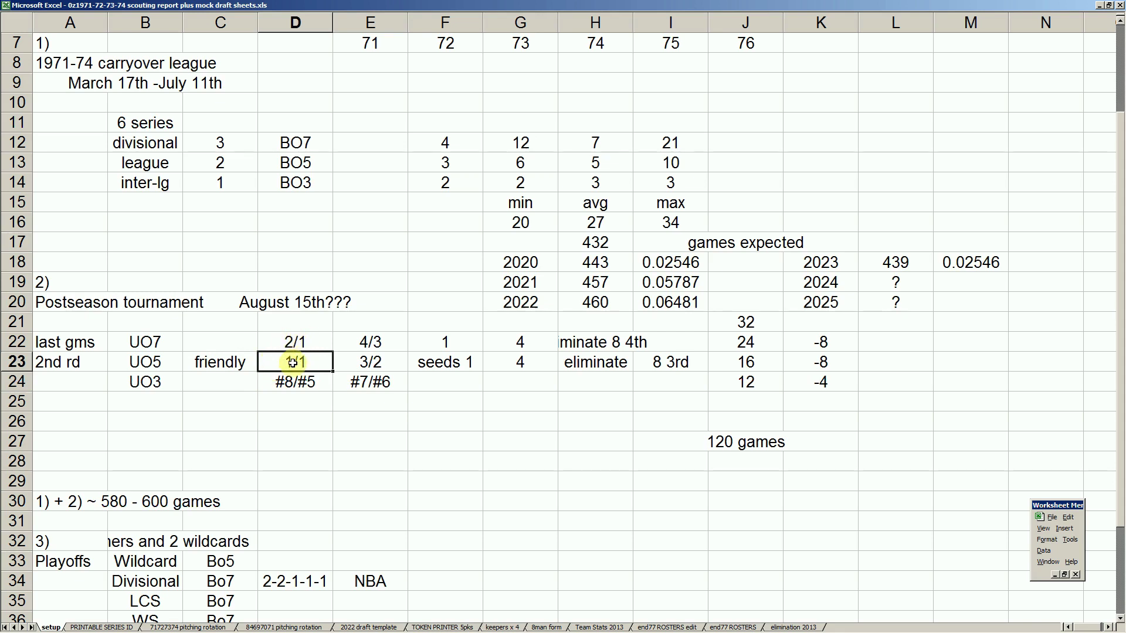
click(381, 359)
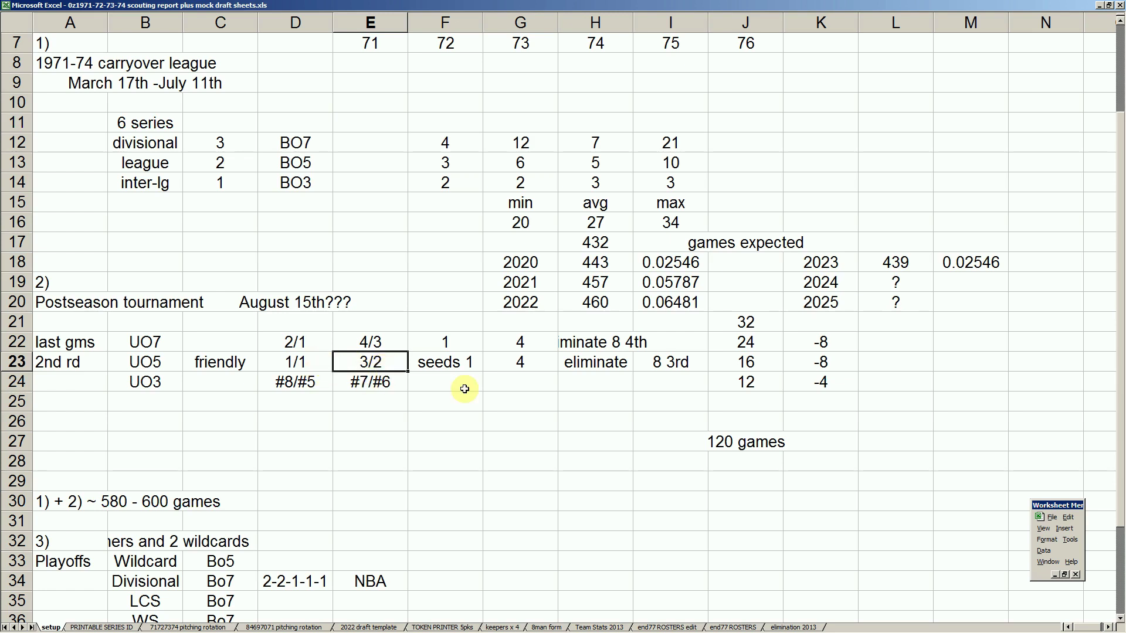
click(456, 365)
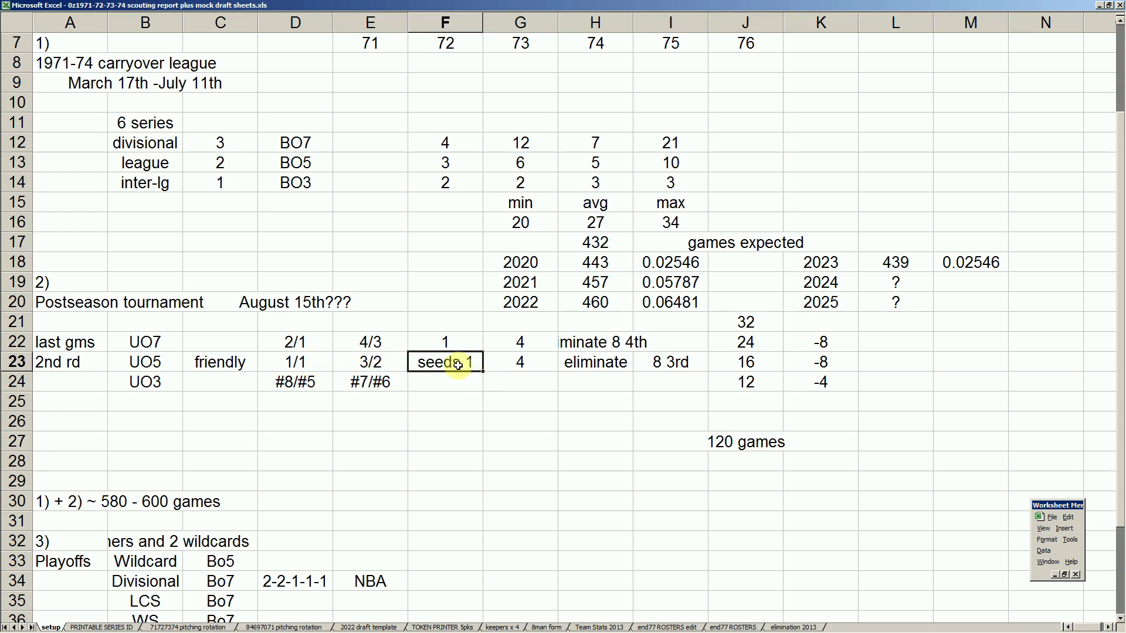
click(524, 363)
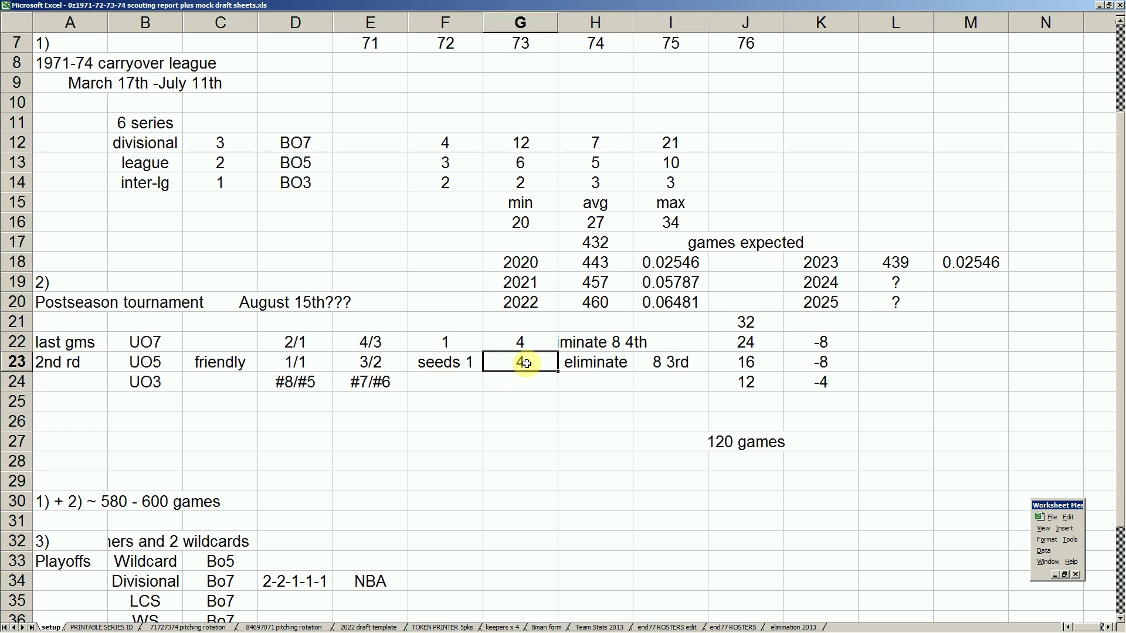
Step: Compare the 3/2 pairing in E23 with the third-place elimination in H23:I23 and the team count in J23
click(369, 362)
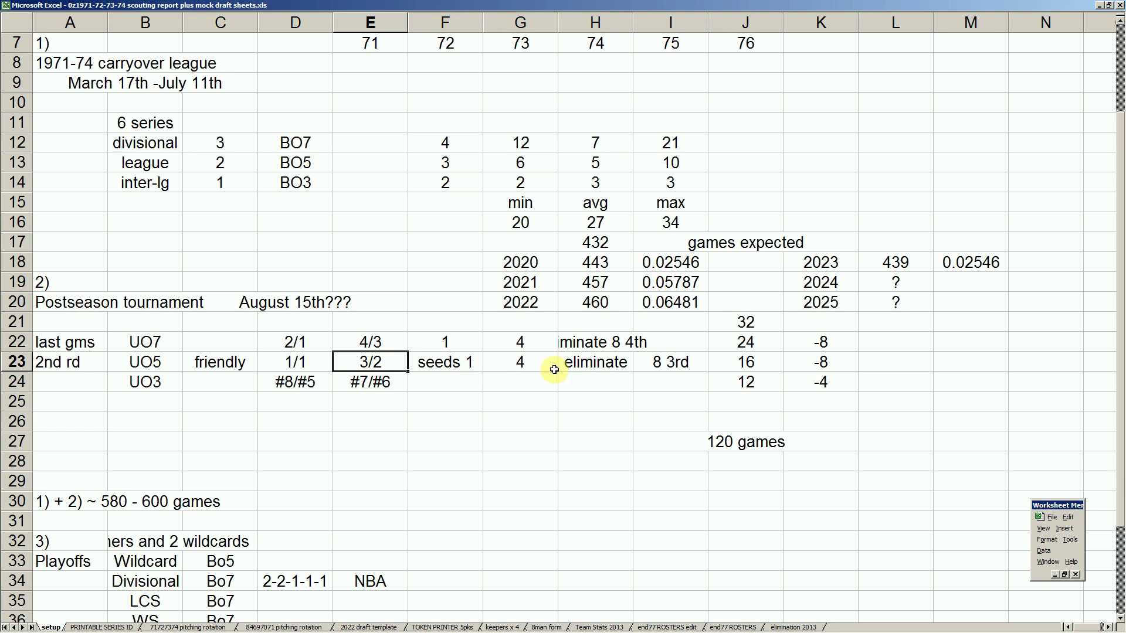
click(623, 367)
click(675, 367)
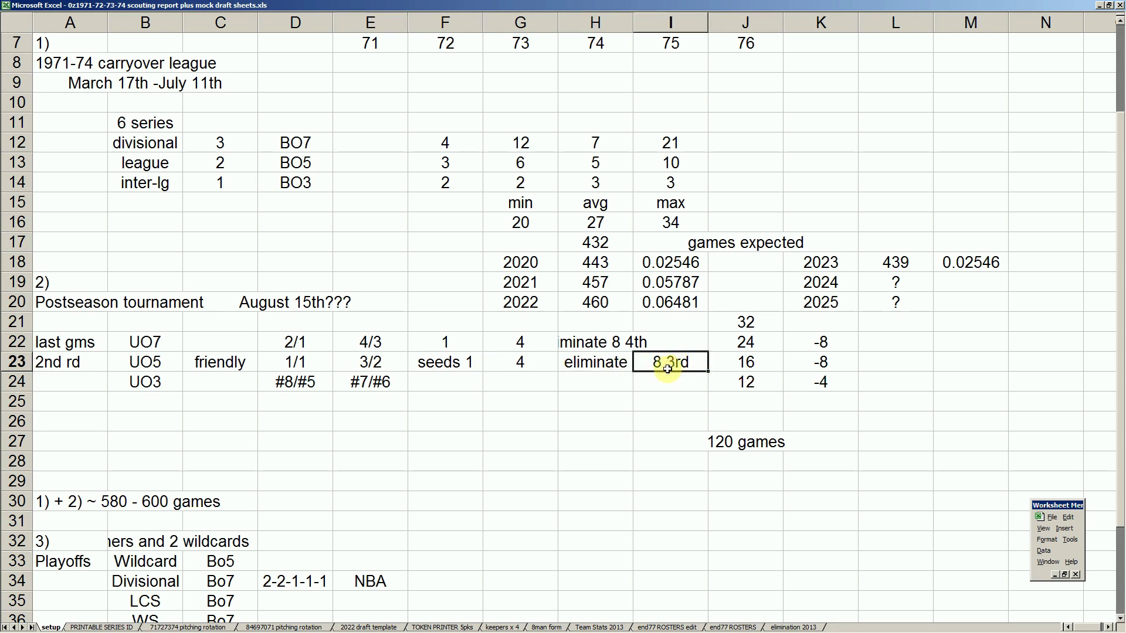
click(370, 363)
click(662, 364)
click(759, 366)
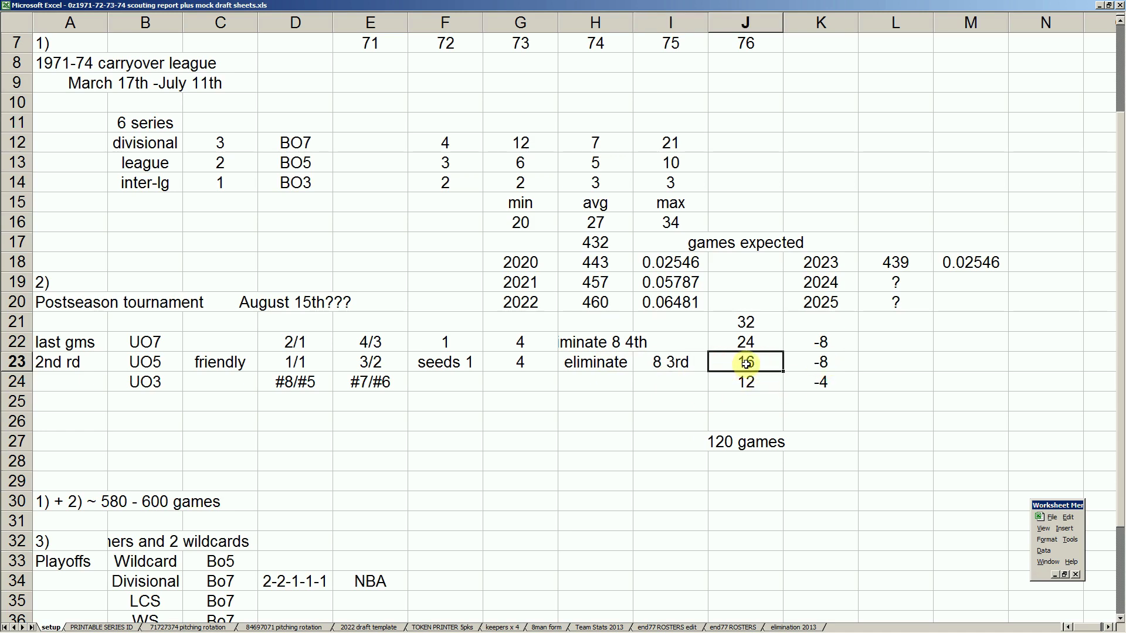
Step: Label the UO3 round in A24 as 3rd rd
click(93, 385)
text(3rd rd)
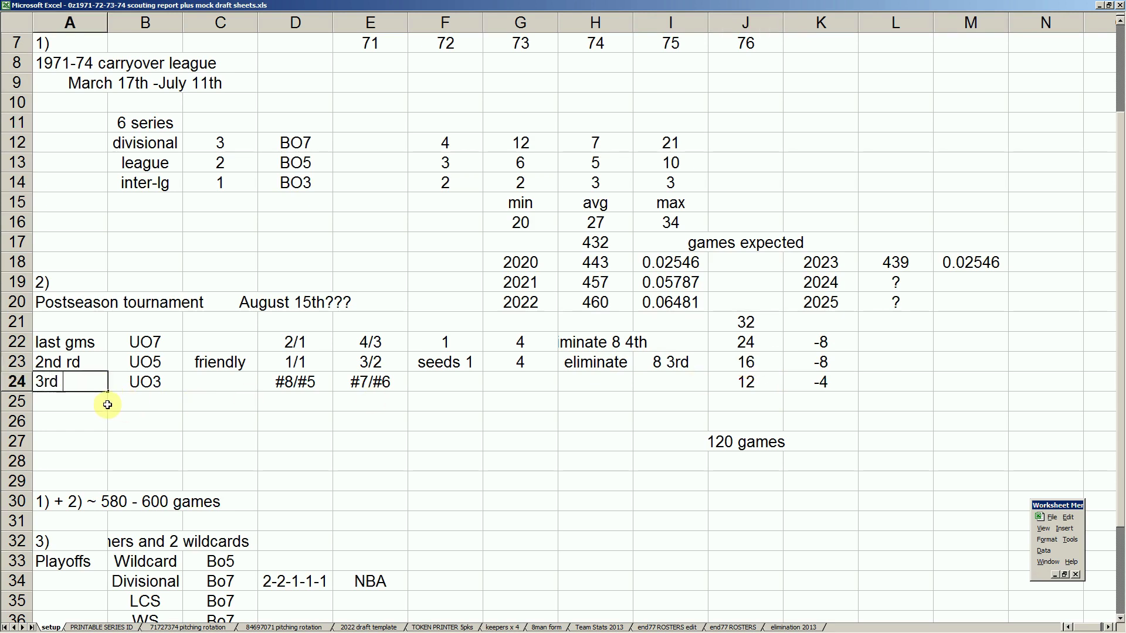
click(136, 398)
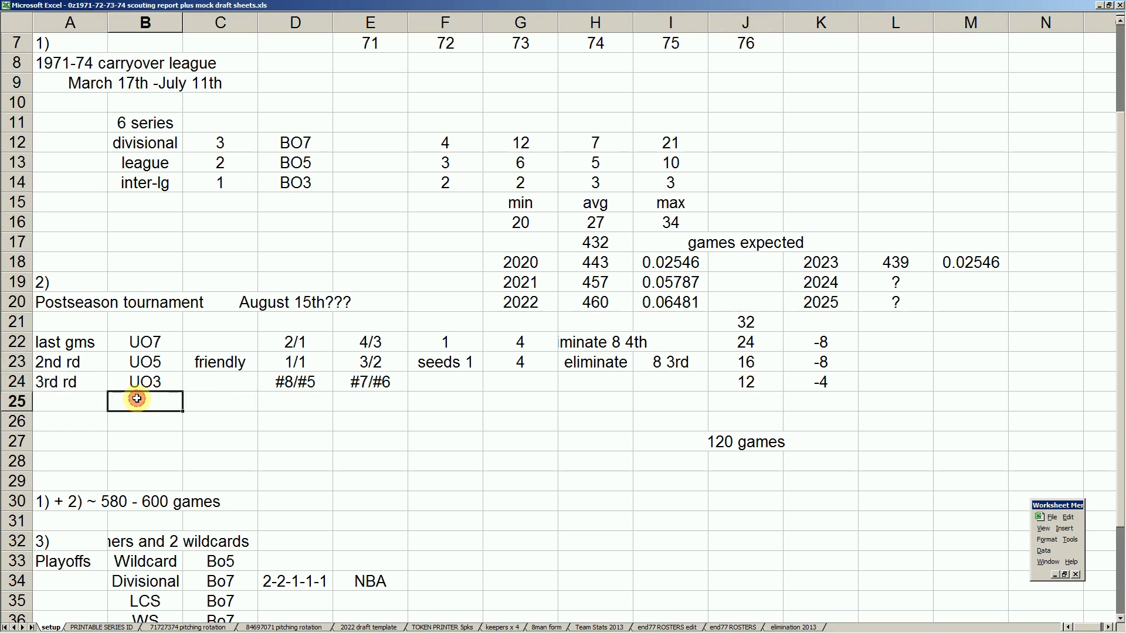
click(1052, 517)
click(1065, 465)
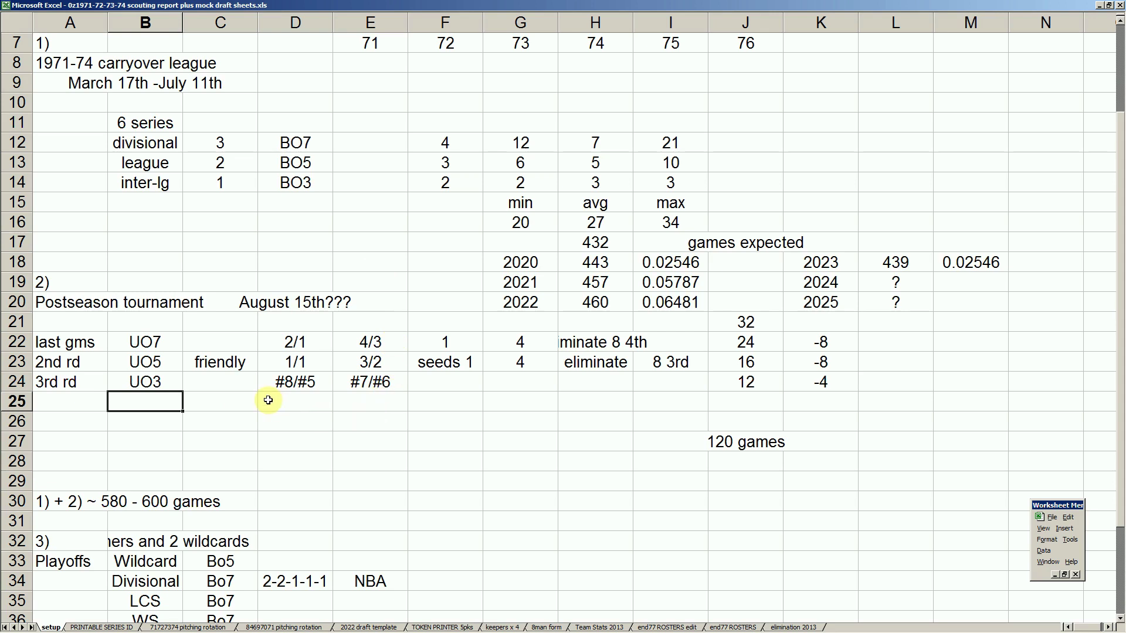
Step: Review the third-round pairings in D24:E24, the team count in J24, and the series formats in B22:B23
click(299, 382)
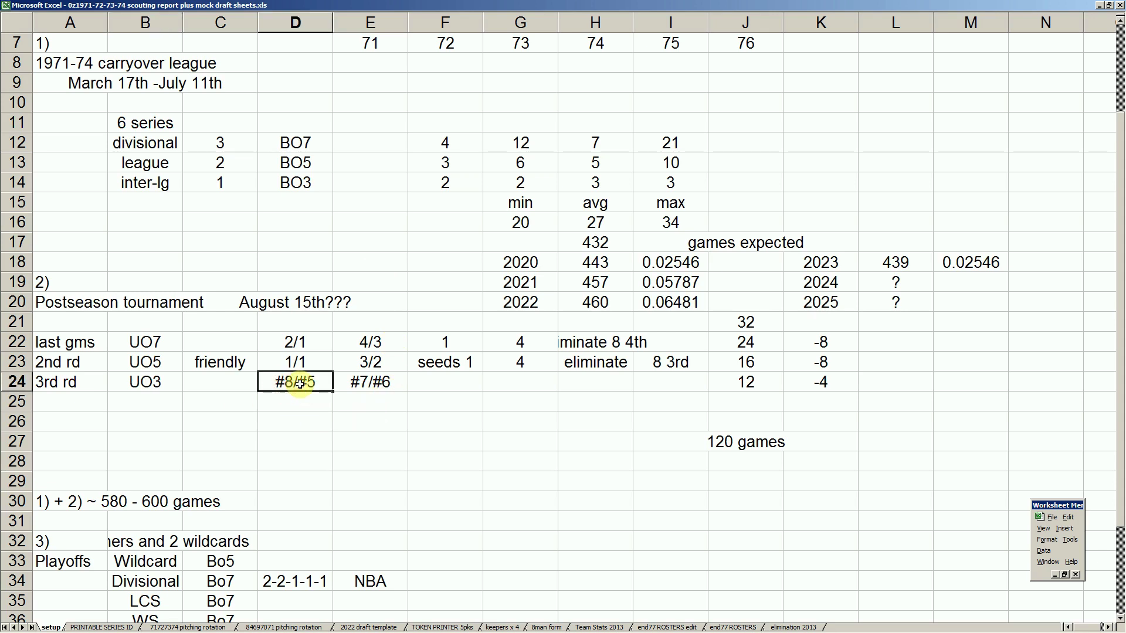
click(364, 384)
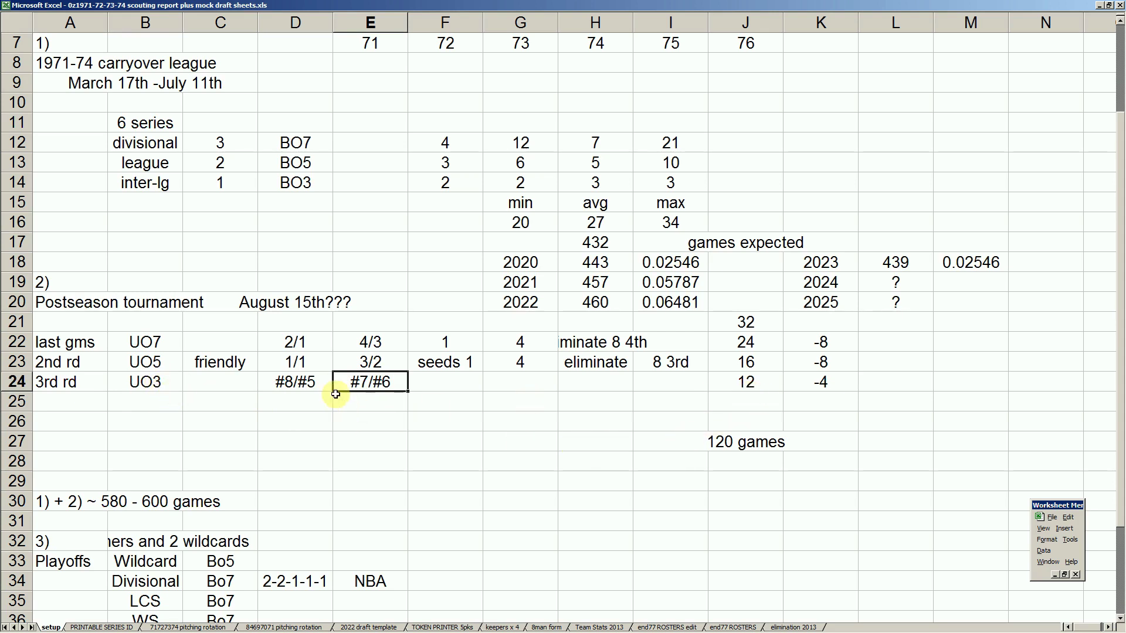
click(750, 382)
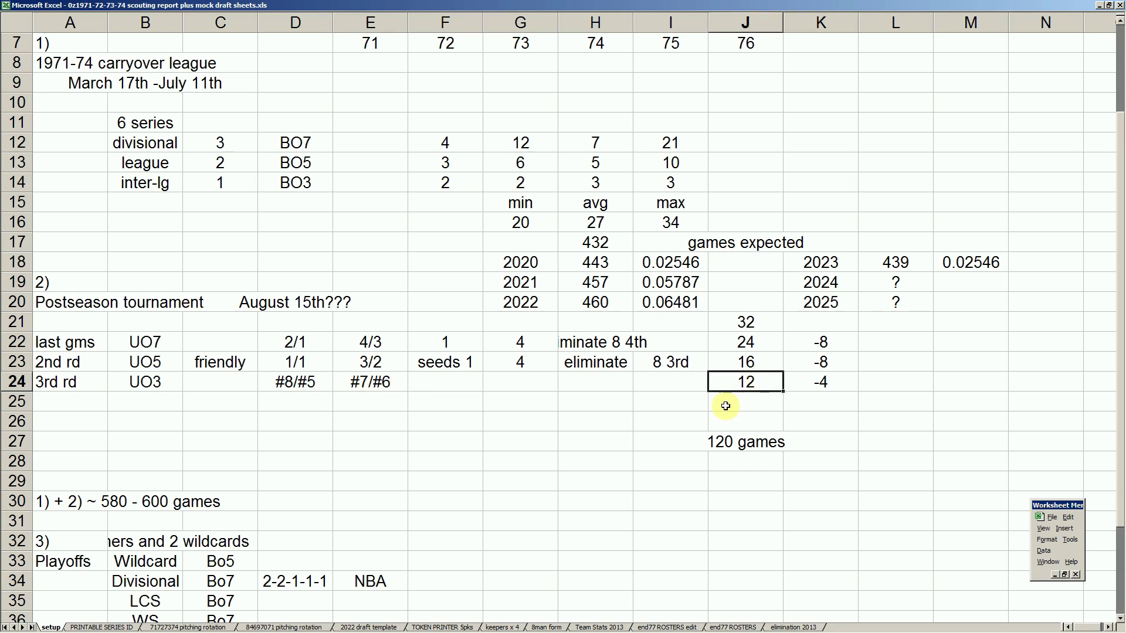
click(154, 345)
click(163, 363)
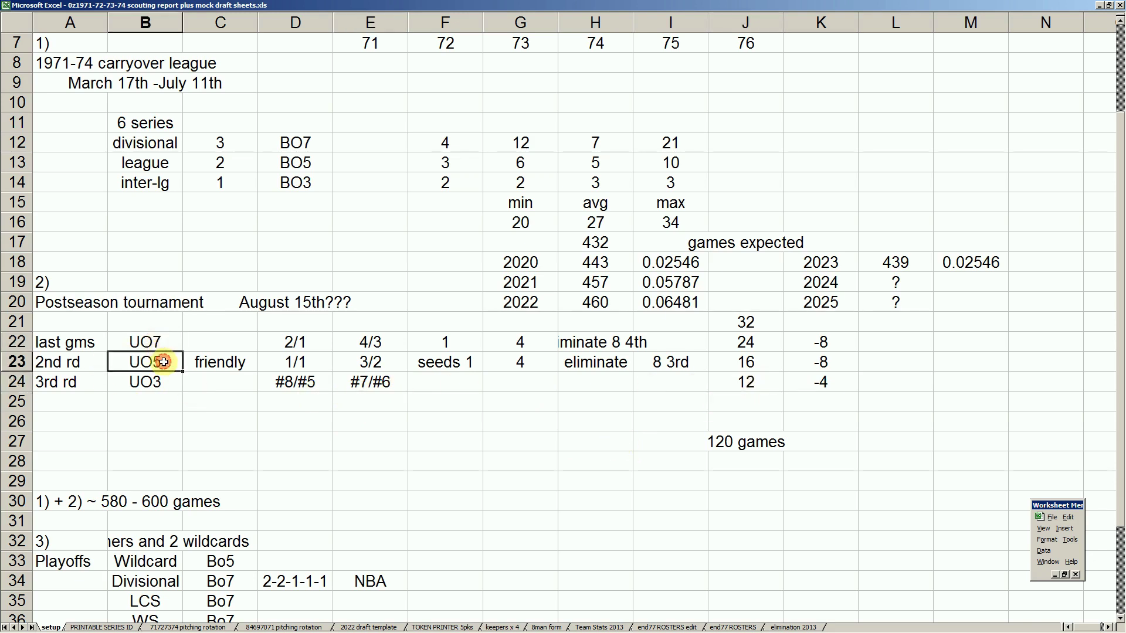
Step: Enter the note "add in record" in B26 below the tournament rounds
click(157, 416)
text(a)
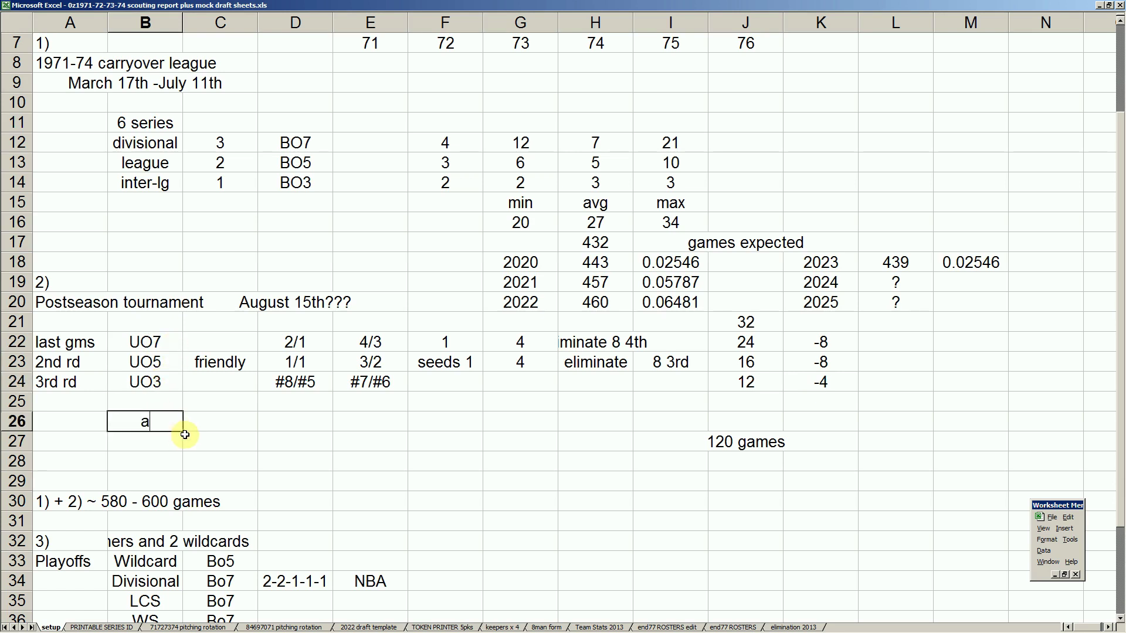
text(dd in record)
key(Up)
key(Down)
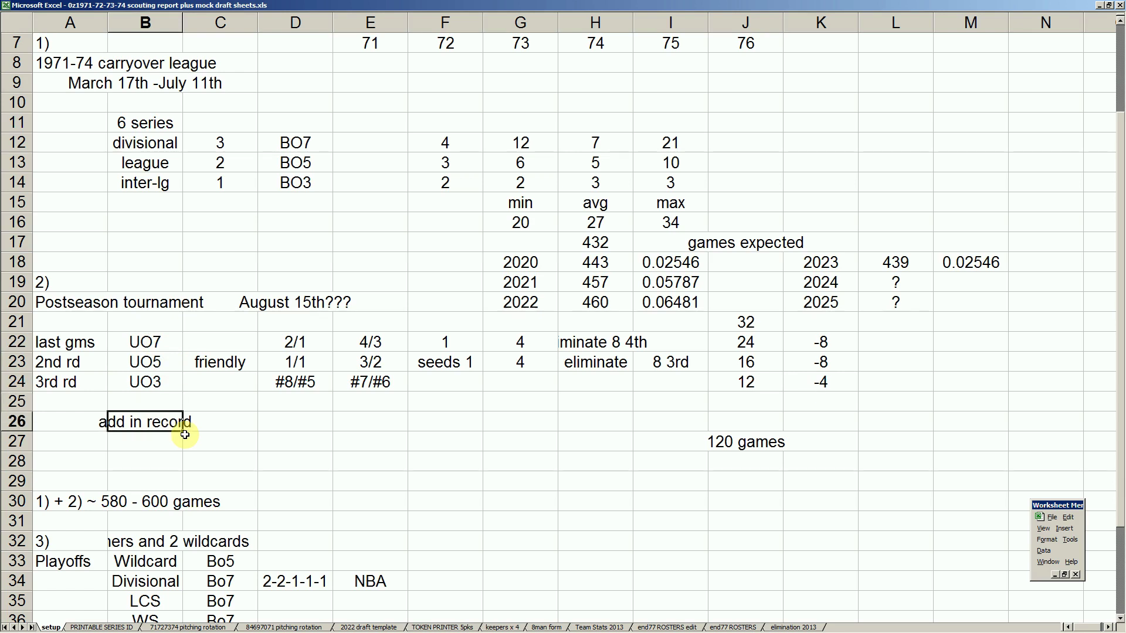
click(237, 401)
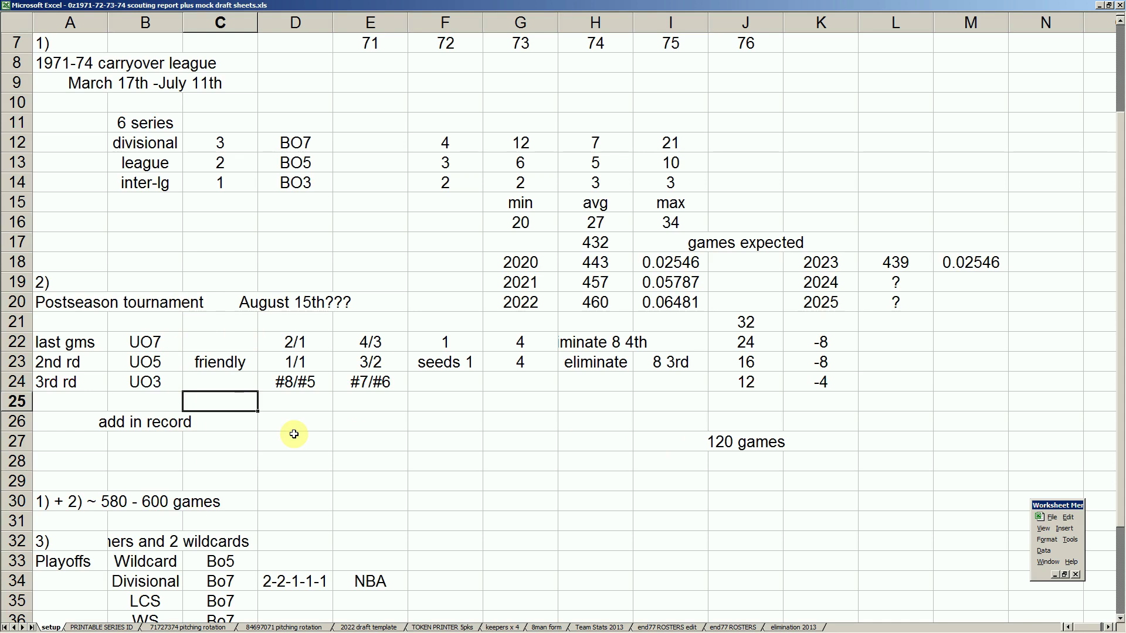
Step: Compare the tournament's game count in J27 with the 2021 and 2022 season game counts in H19:H20
click(756, 442)
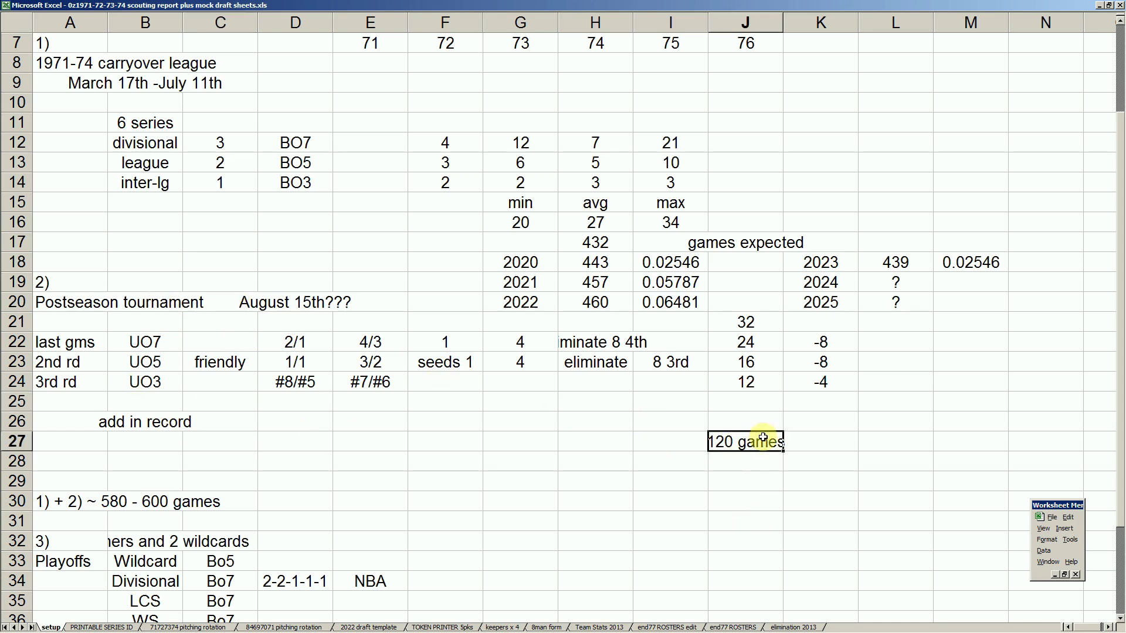
click(597, 303)
click(596, 282)
click(711, 442)
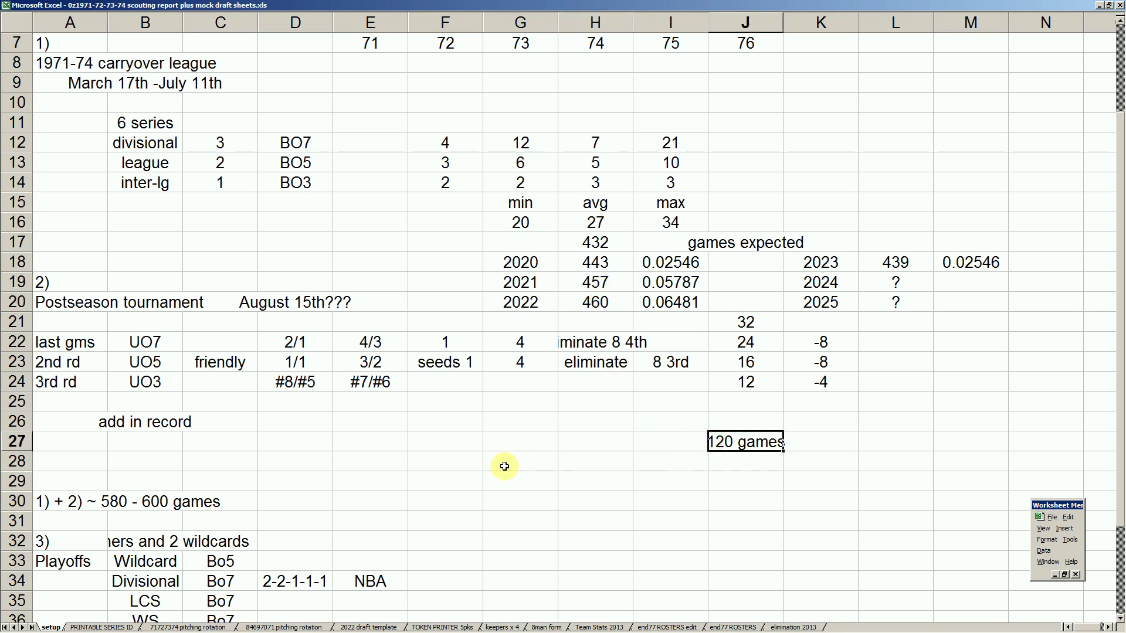
scroll(505, 466, down, 2)
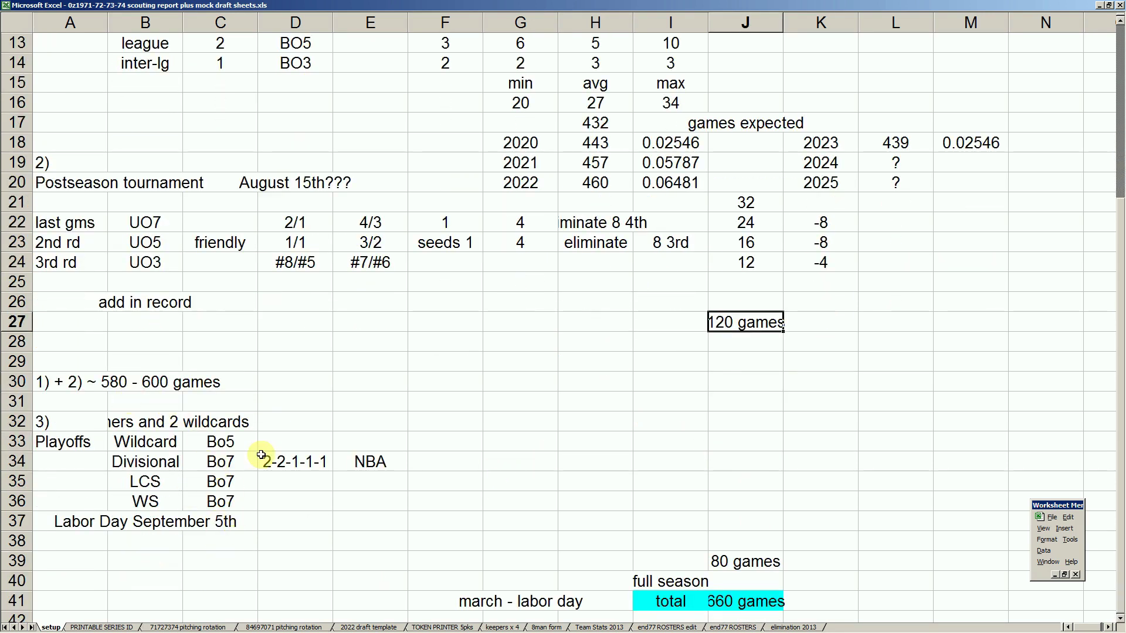
Step: Compare the playoff game count in J39 and full-season total in J41 with the 2023 game count in L18
scroll(432, 536, down, 2)
click(752, 444)
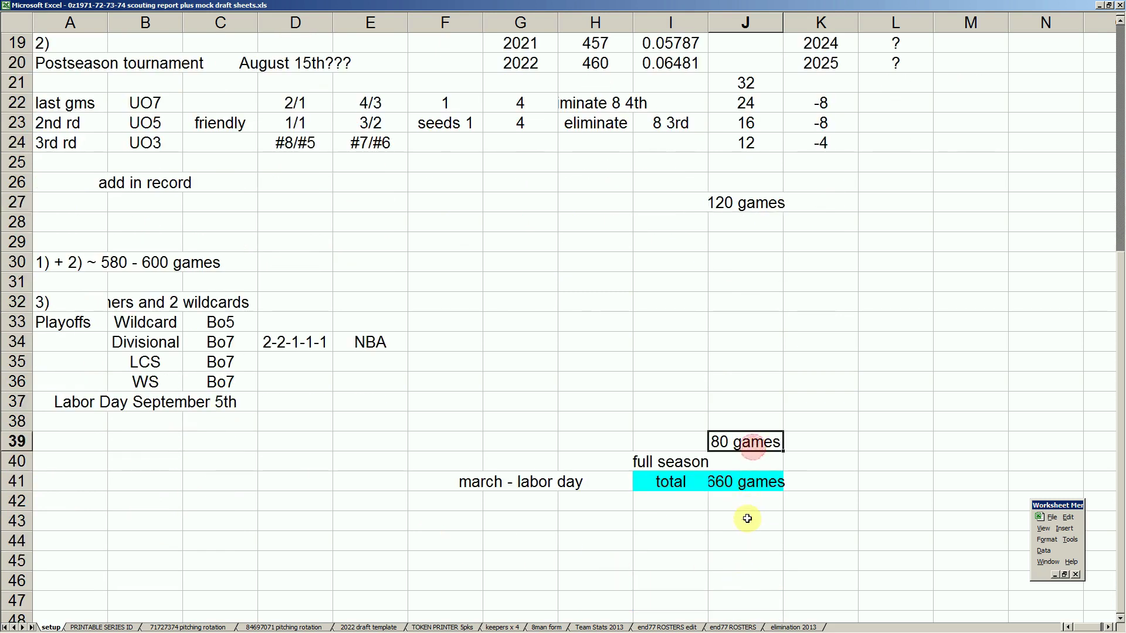
click(738, 485)
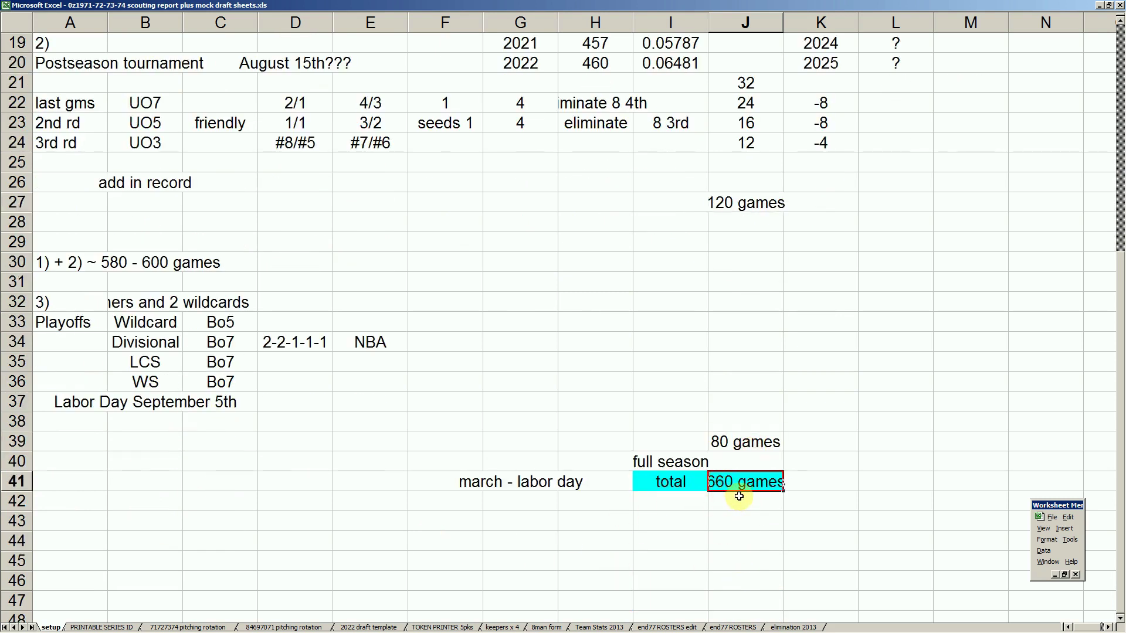
scroll(758, 397, up, 4)
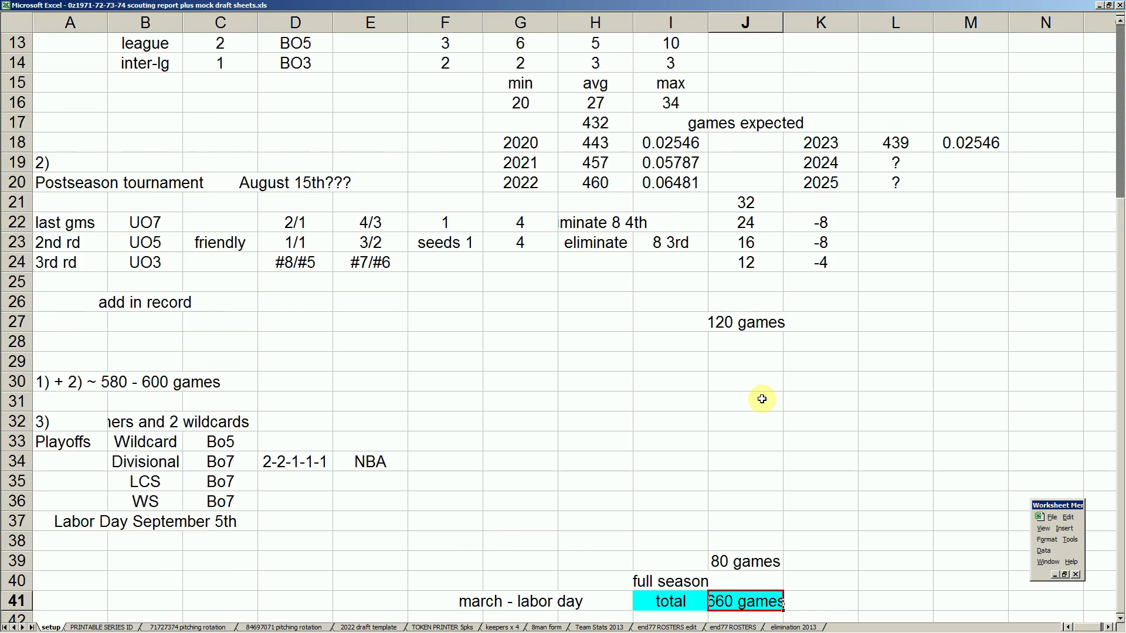
click(906, 258)
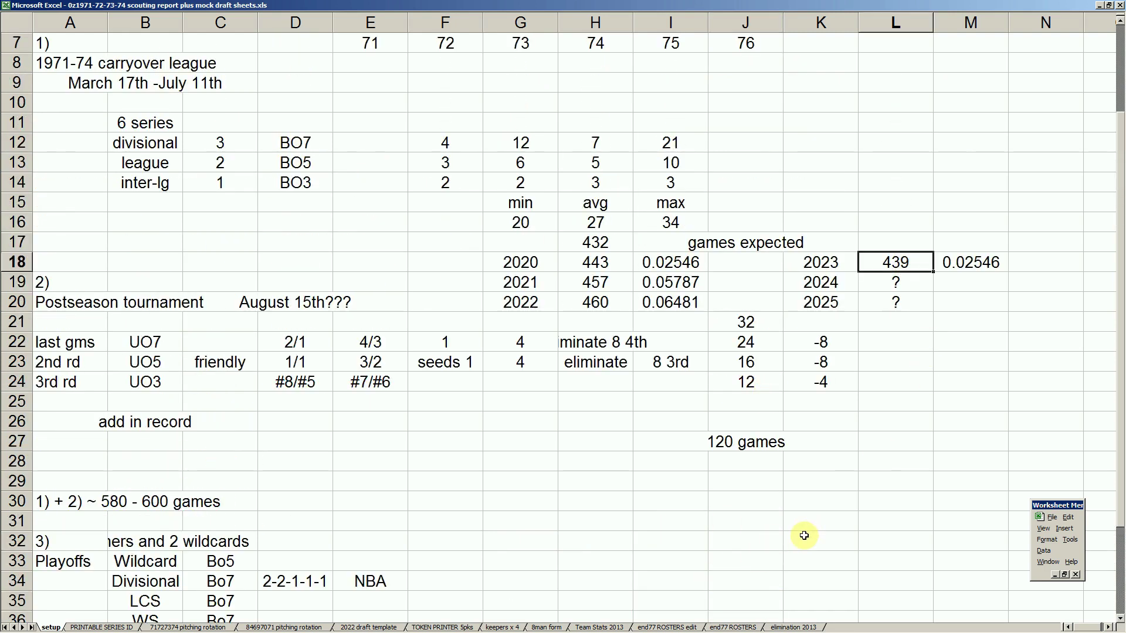
scroll(804, 529, down, 3)
click(769, 541)
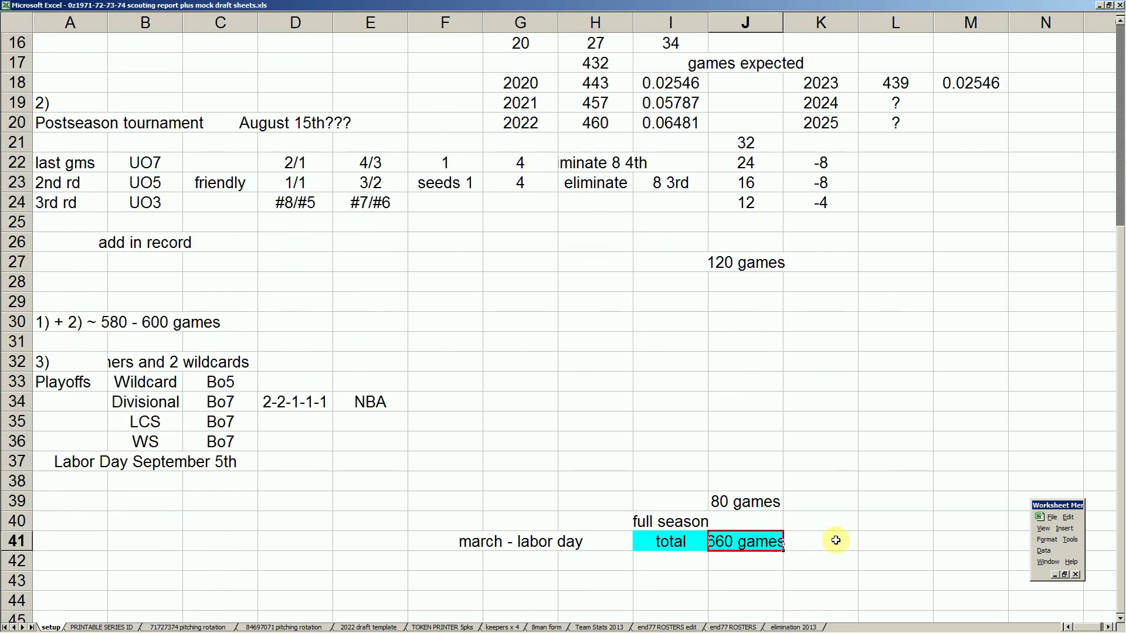
scroll(601, 375, up, 3)
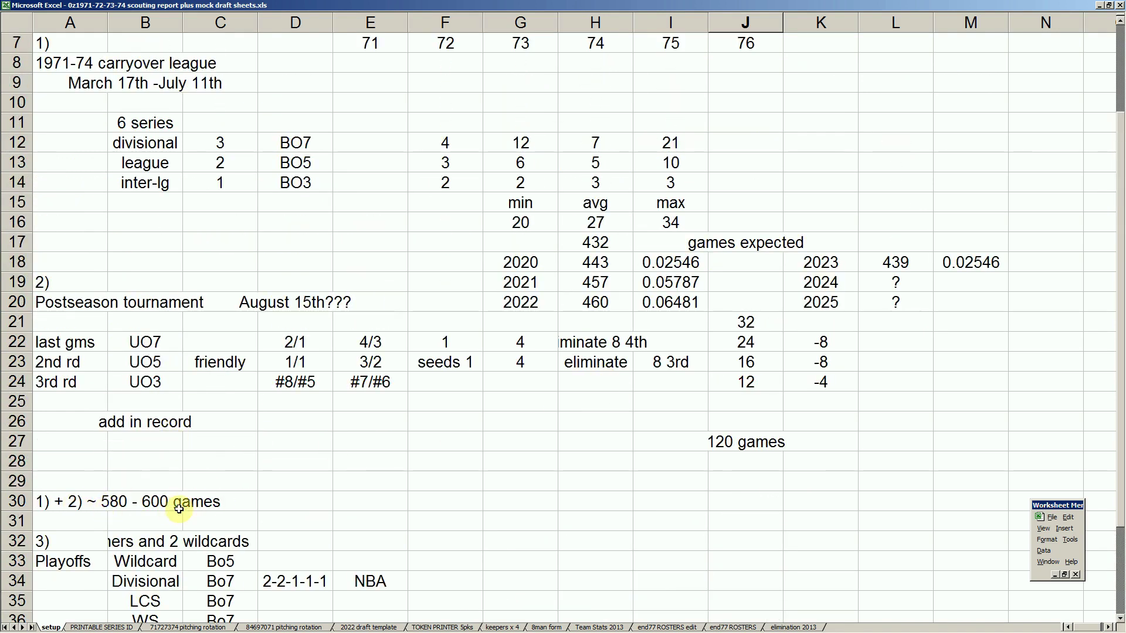
Step: Review the playoff section's wildcard and divisional rounds in rows 32 to 34, including series lengths and the divisional home-game format
click(43, 561)
click(44, 539)
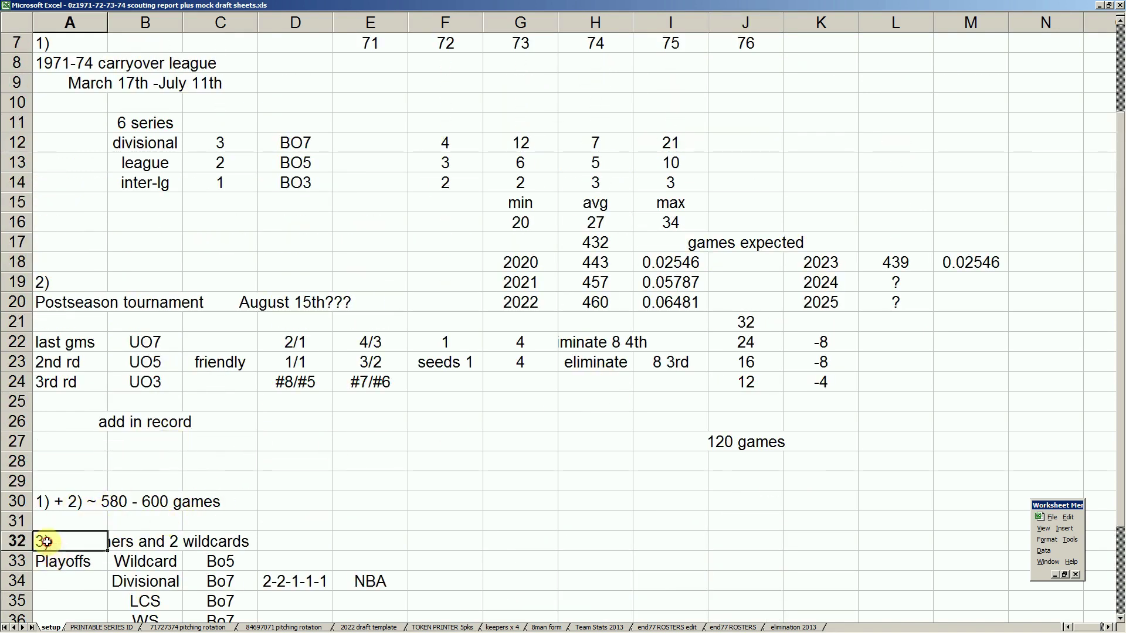
scroll(54, 540, down, 3)
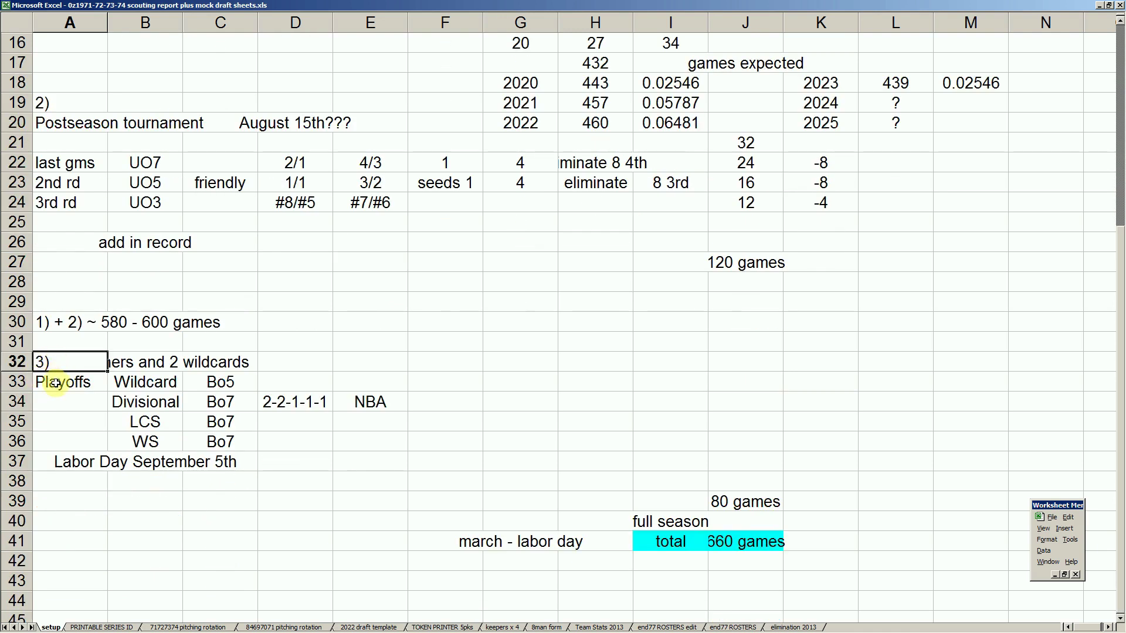
click(160, 383)
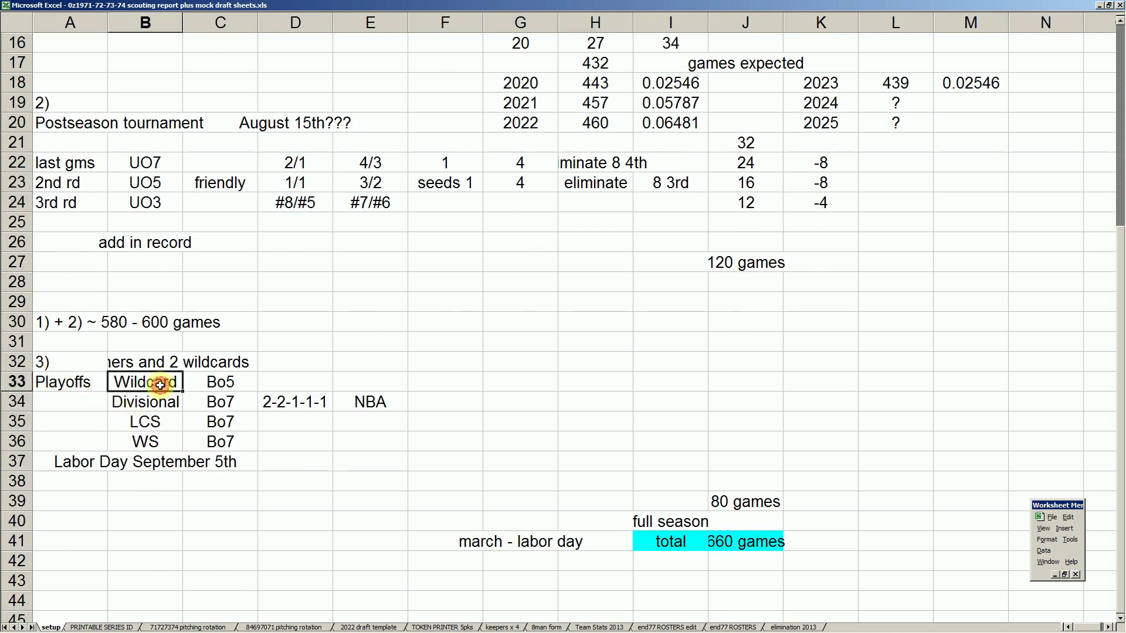
click(220, 382)
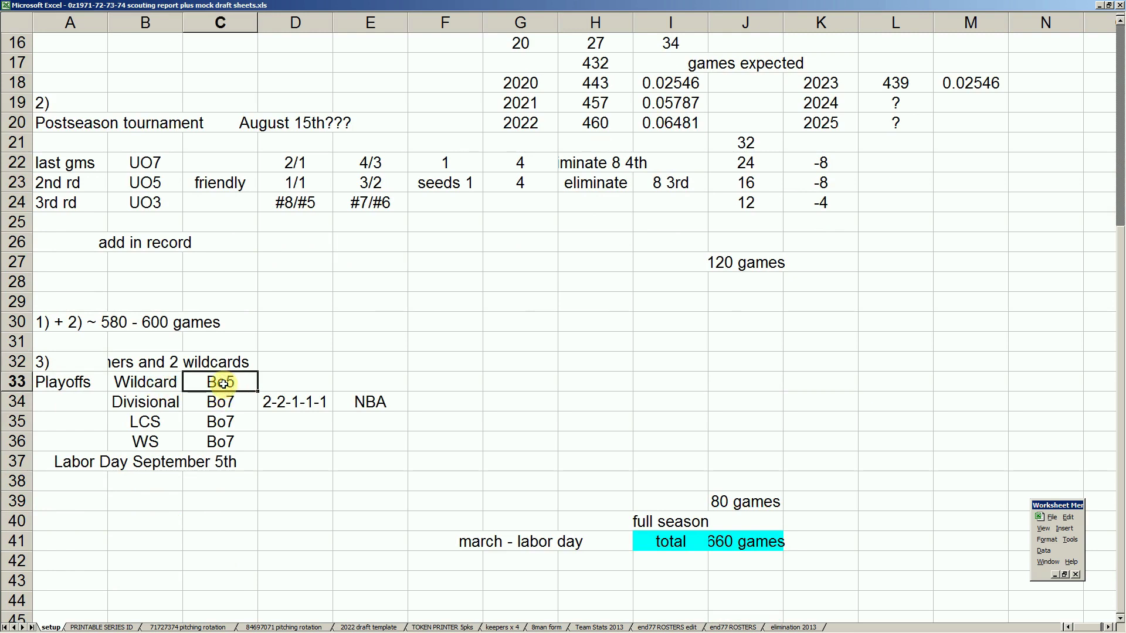
click(170, 402)
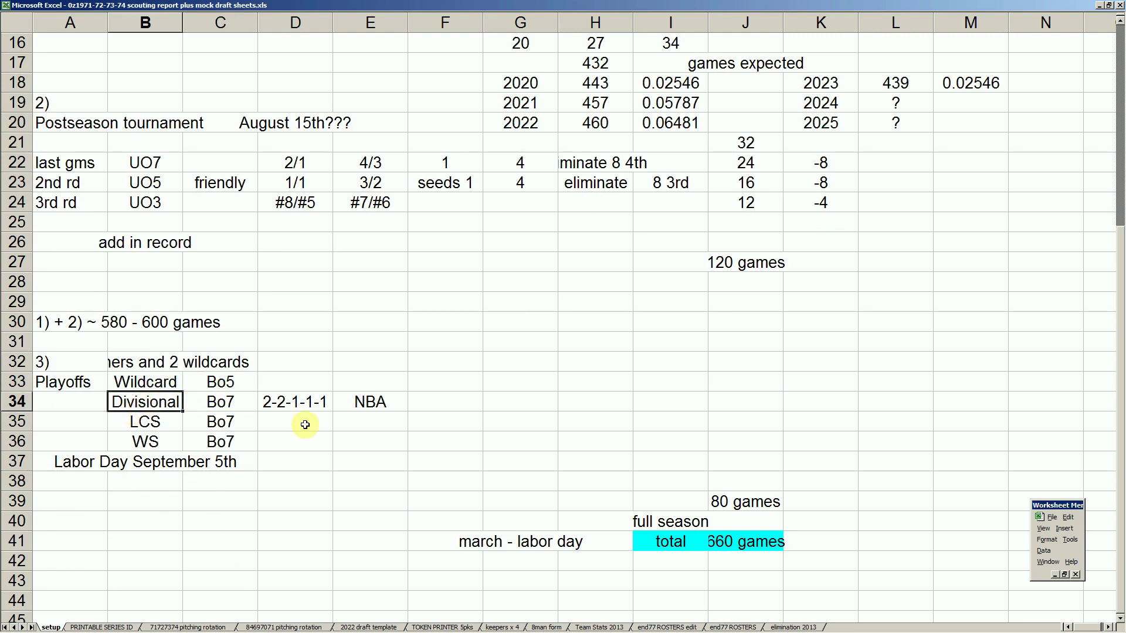
click(364, 404)
click(273, 404)
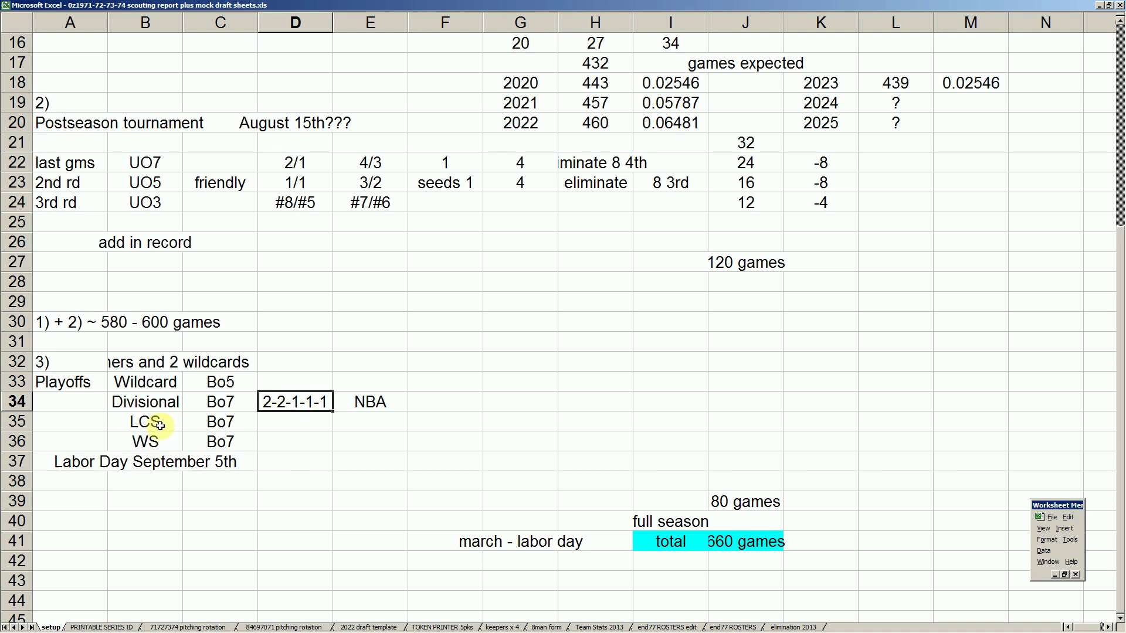
Step: Try to enter the LCS home-game format in D35 as 2-3-3
click(233, 424)
click(280, 427)
text(2-3-3)
key(Return)
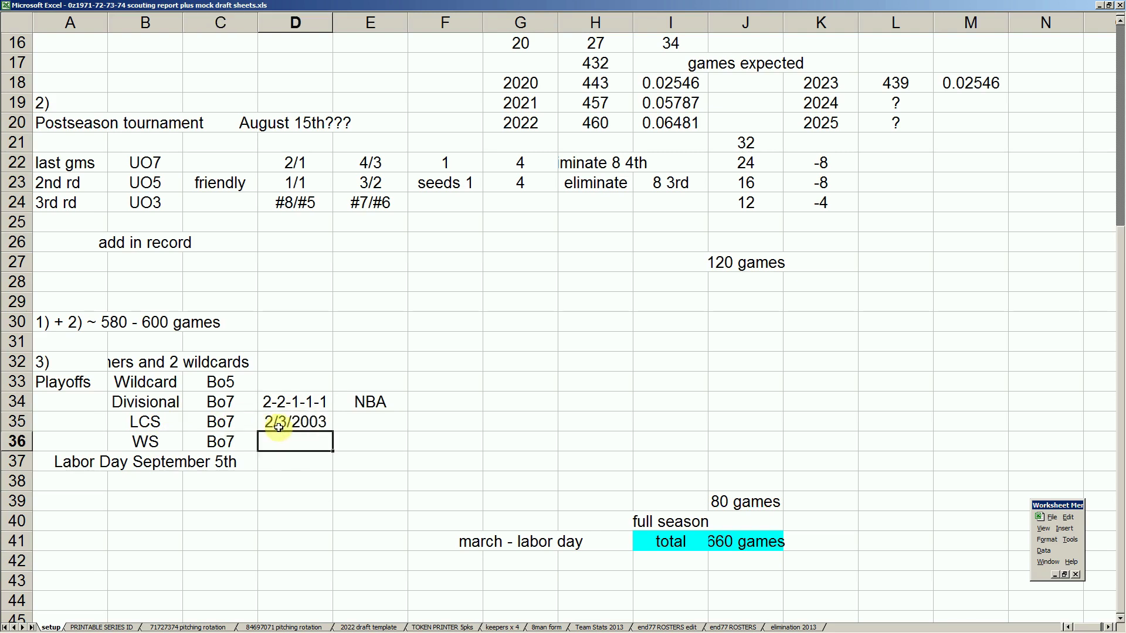
Step: Replace the LCS entry in D35 with the home-game format 2-3-2, stored as text
click(279, 427)
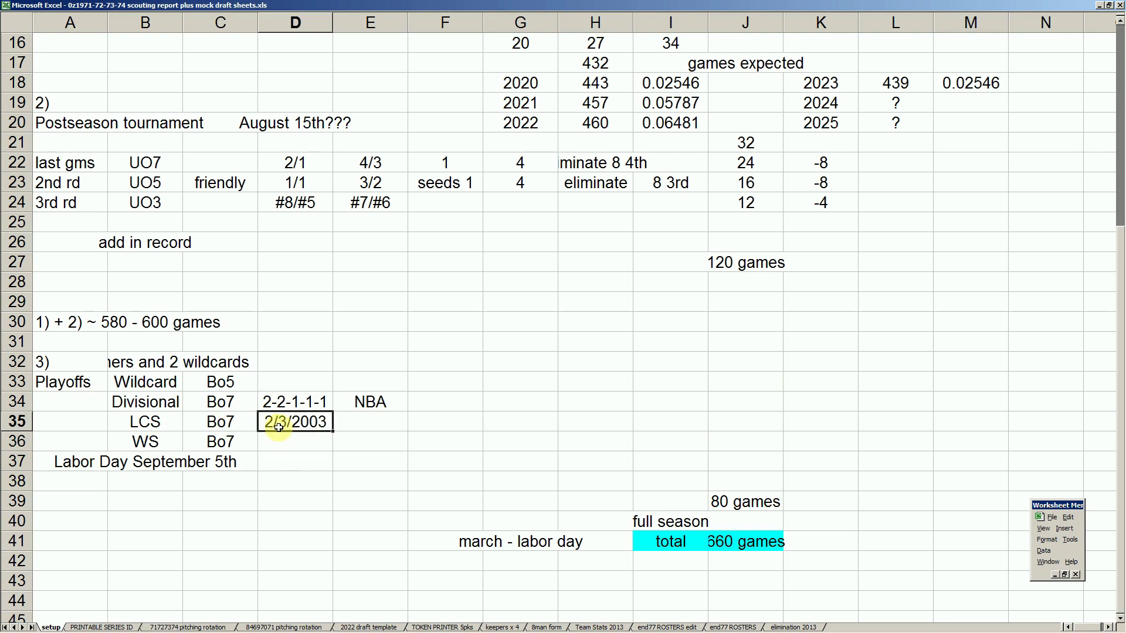
text(2-3-2)
key(Escape)
text('2-32)
key(BackSpace)
text(-2)
key(Return)
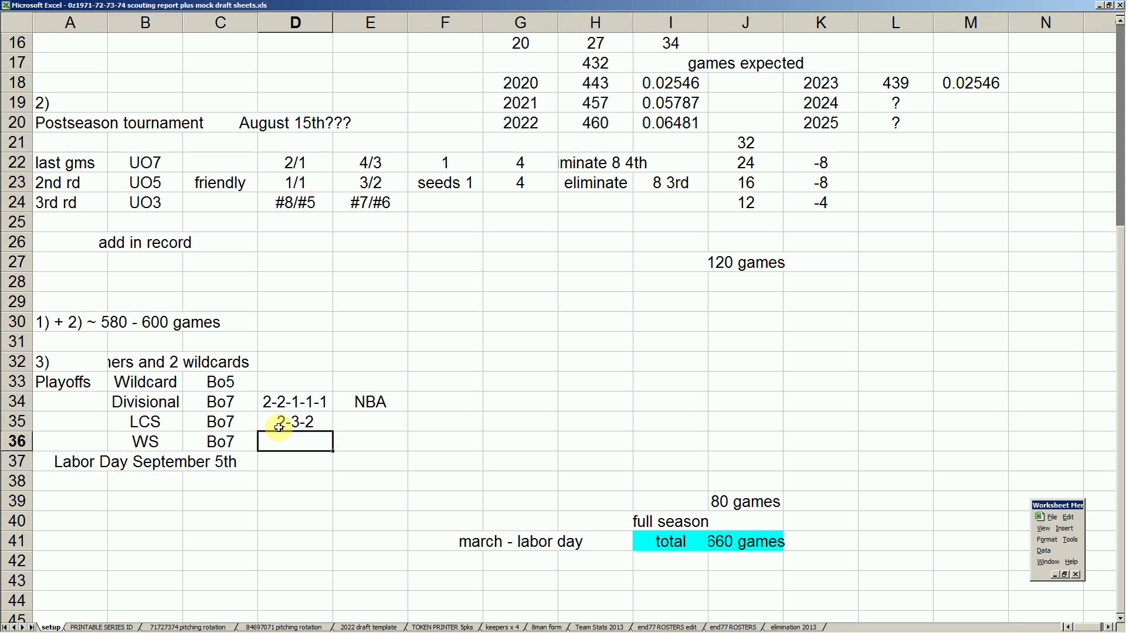
Step: Copy the LCS home-game format from D35 into the WS row at D36
right_click(306, 426)
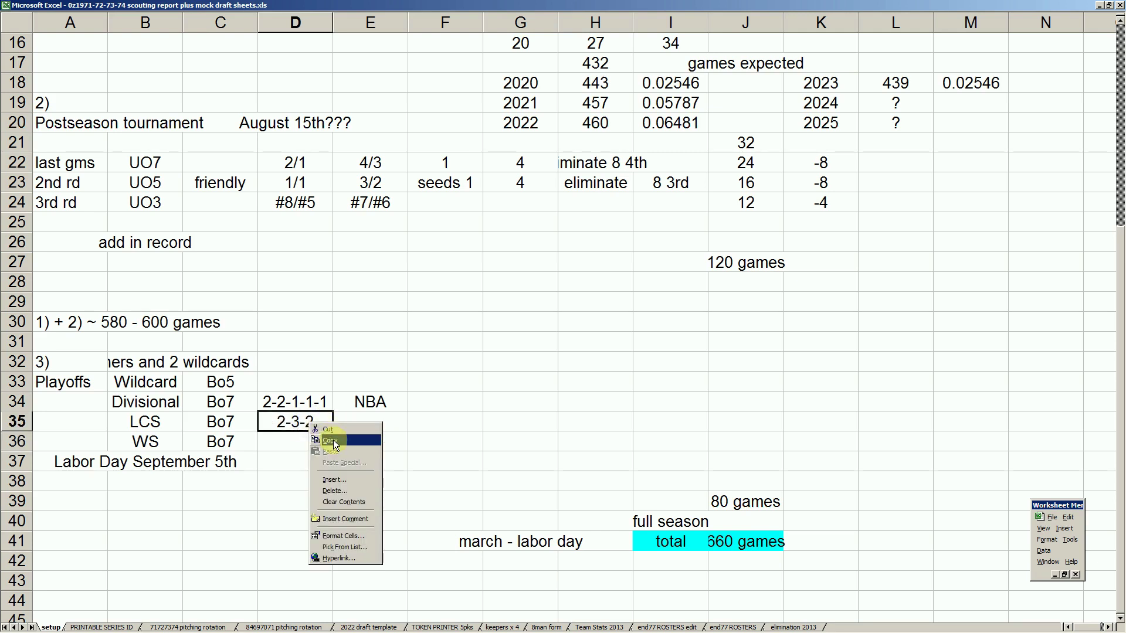
click(331, 444)
right_click(319, 444)
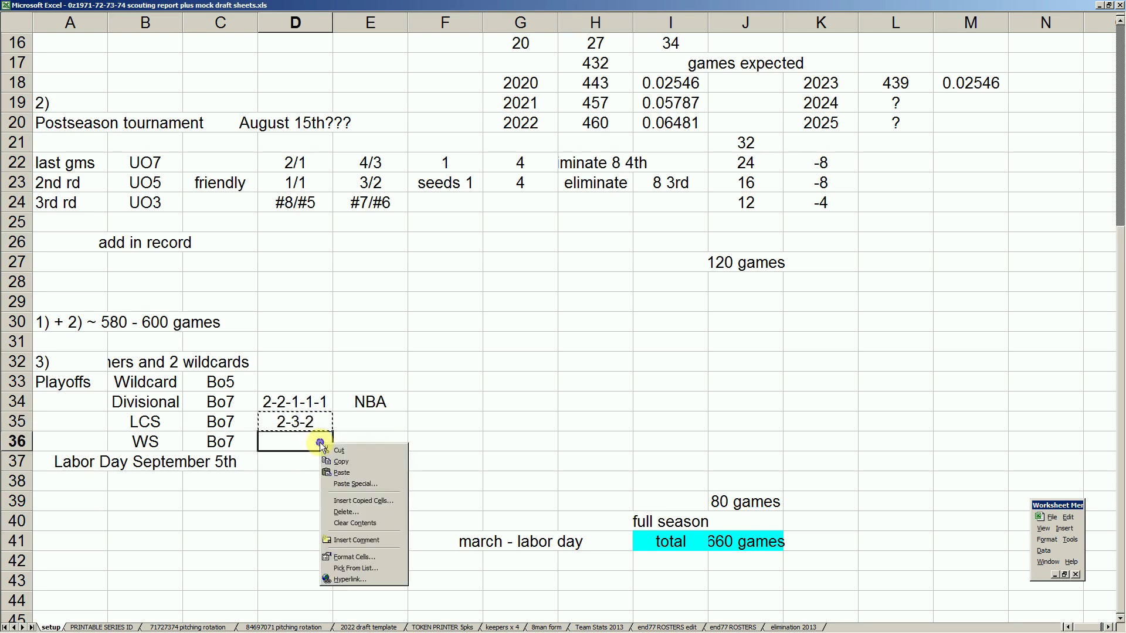
click(341, 472)
Step: Check the Labor Day date note in row 37 and look back over the season and tournament sections
click(132, 462)
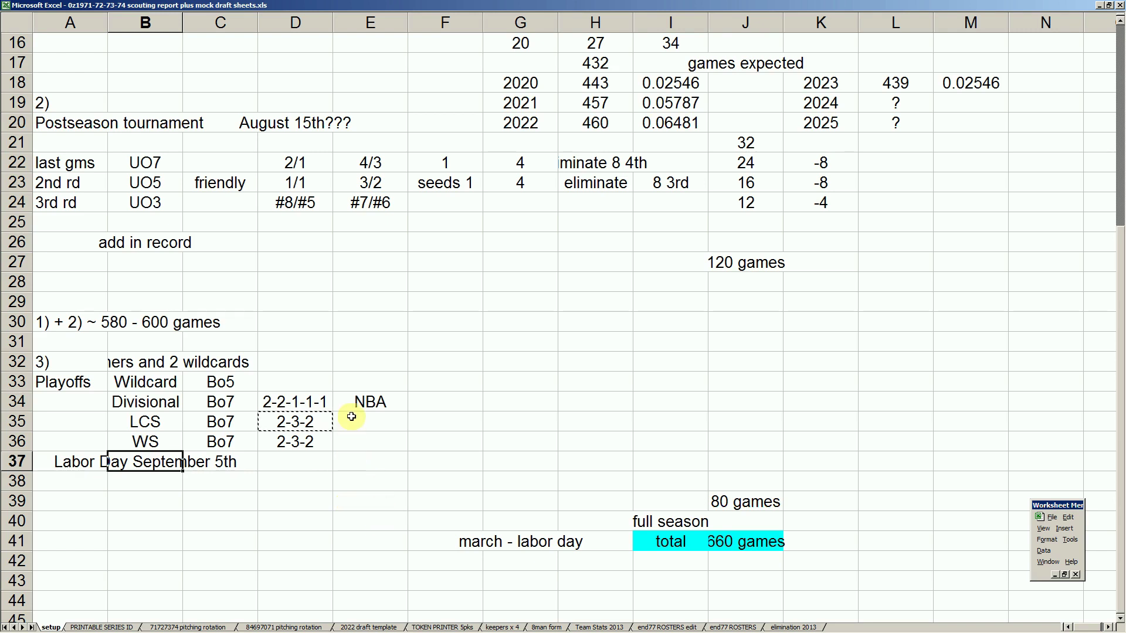
click(372, 376)
scroll(434, 405, up, 5)
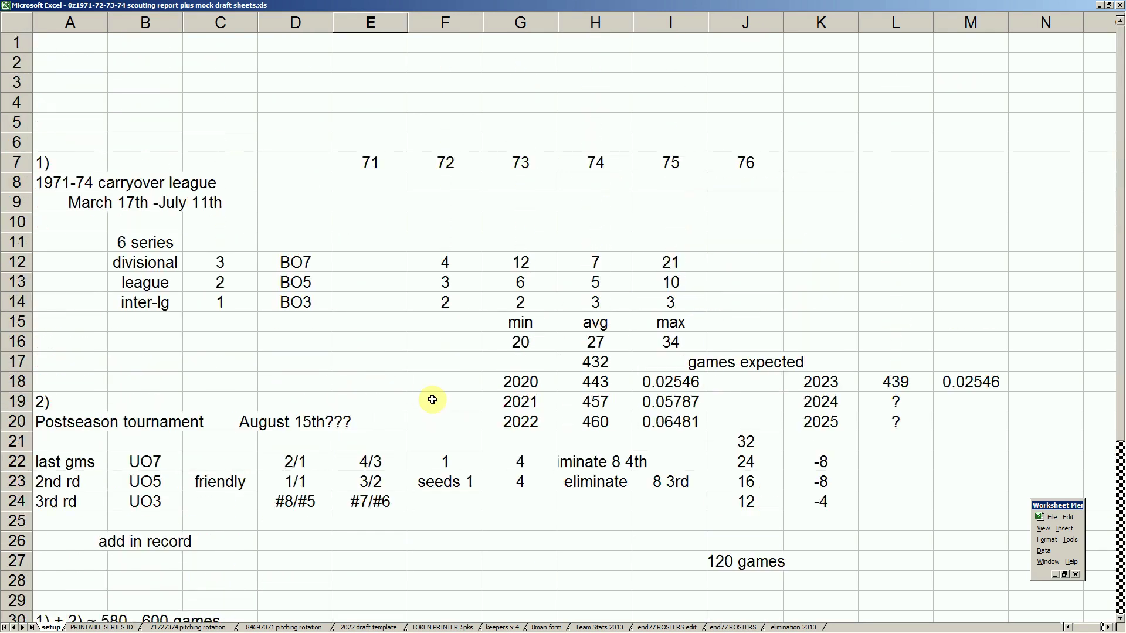
scroll(433, 399, down, 3)
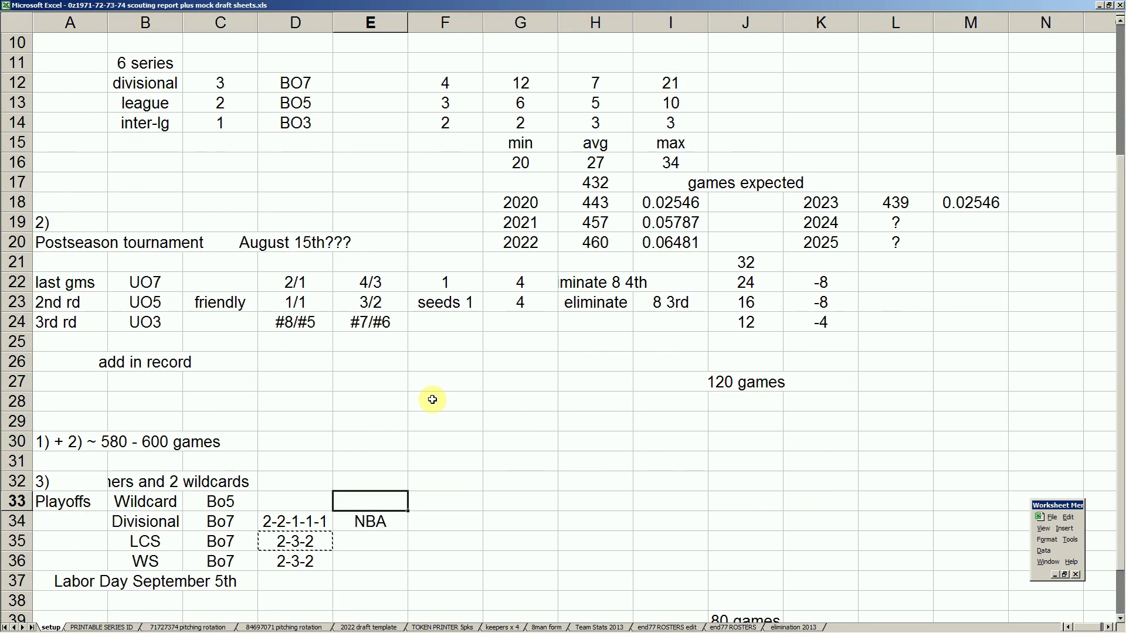
Step: Switch to the 00AAA STATS 1980 expansion20playe.xls workbook and look through the AL division standings on the print sheet
mouse_move(343, 632)
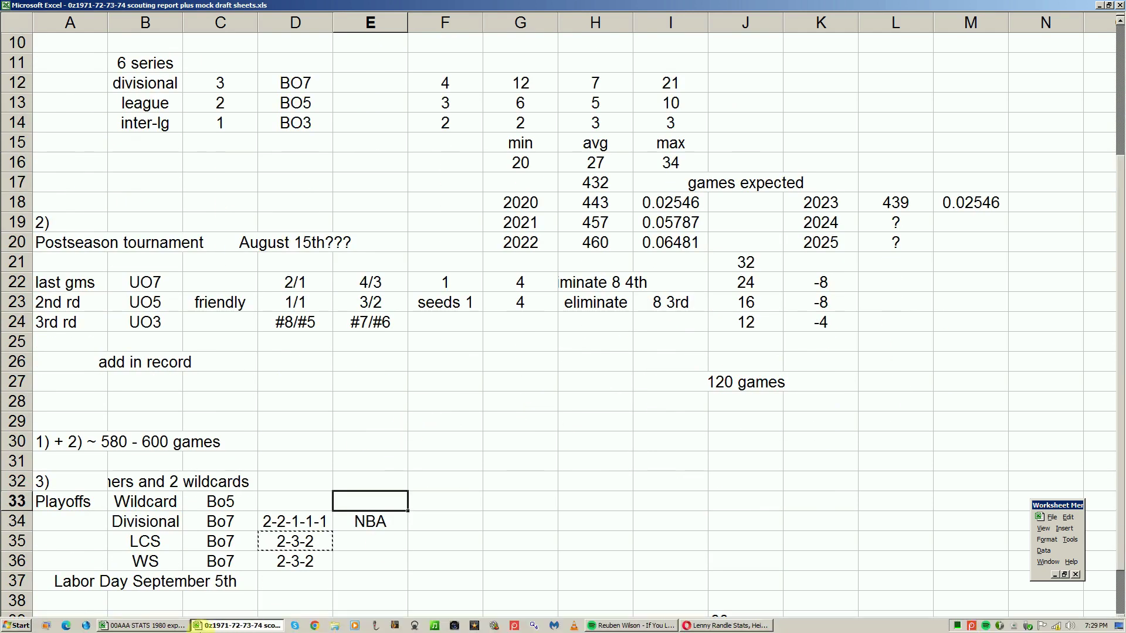
click(169, 626)
click(256, 354)
scroll(256, 353, up, 7)
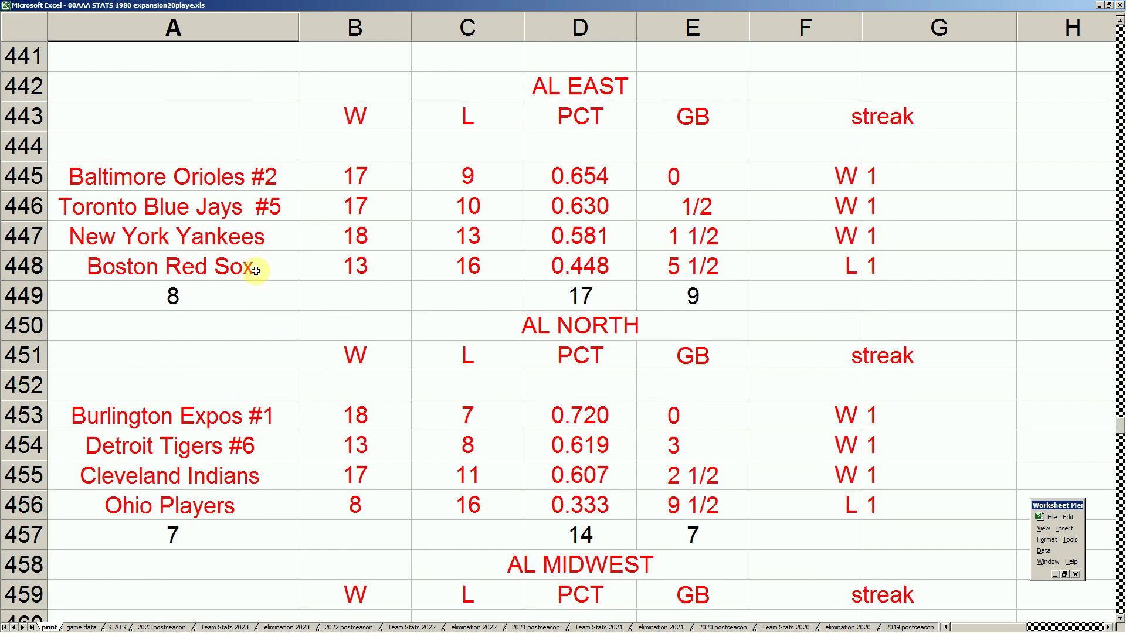
scroll(260, 265, up, 1)
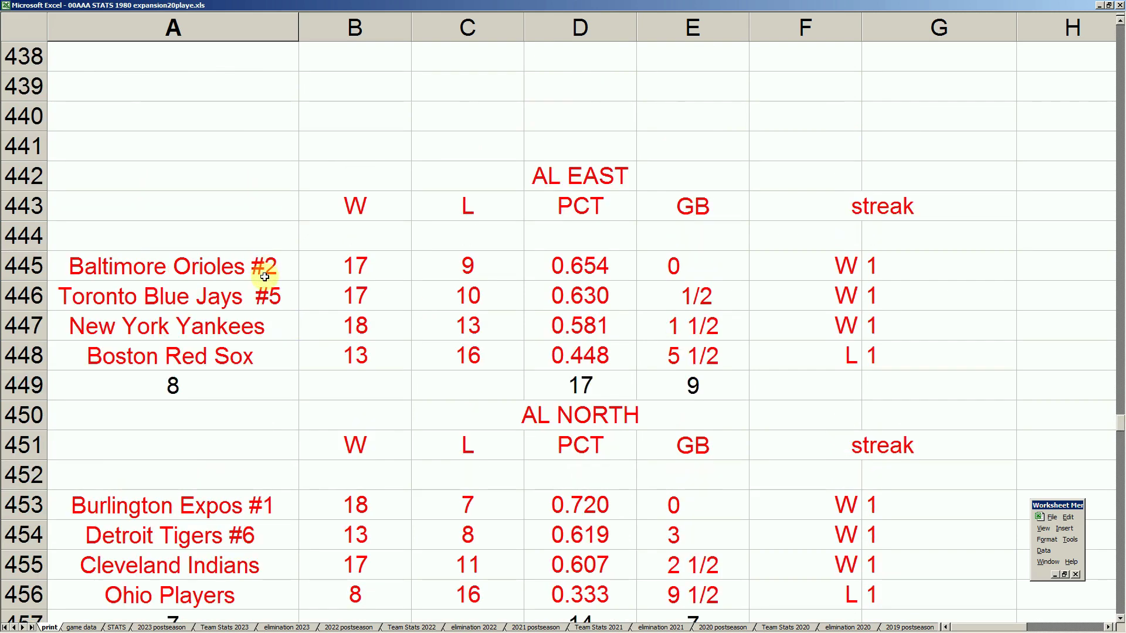
scroll(265, 277, down, 3)
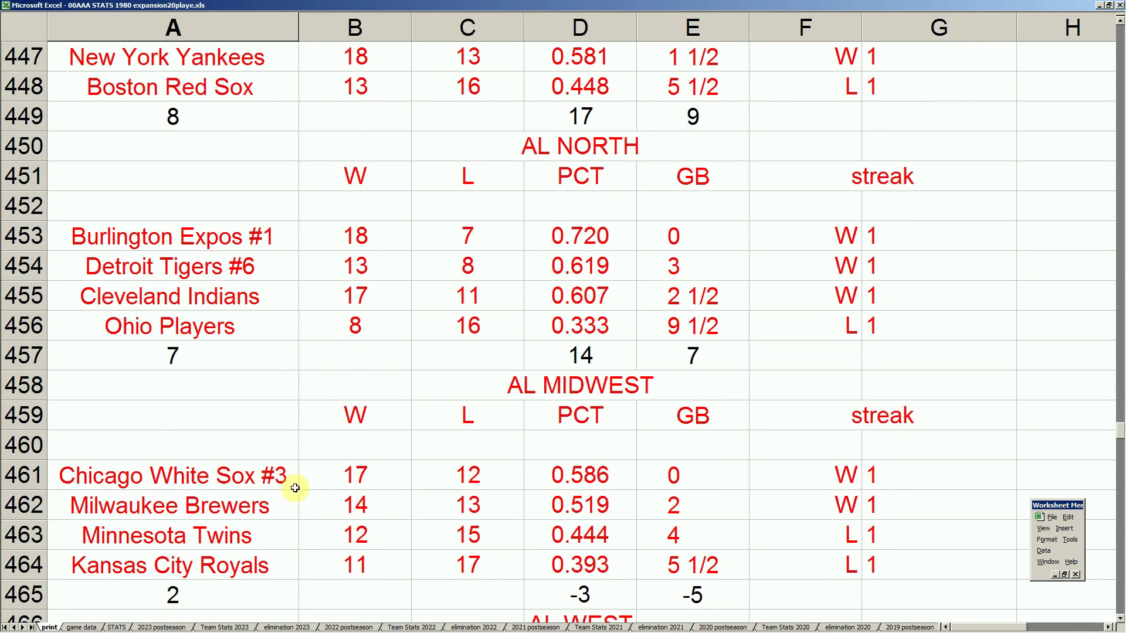
scroll(290, 488, up, 3)
scroll(275, 382, down, 2)
scroll(261, 346, up, 1)
Step: Examine the AL division winners seeded #1 to #4 in A453, A445, A461 and A469
click(260, 330)
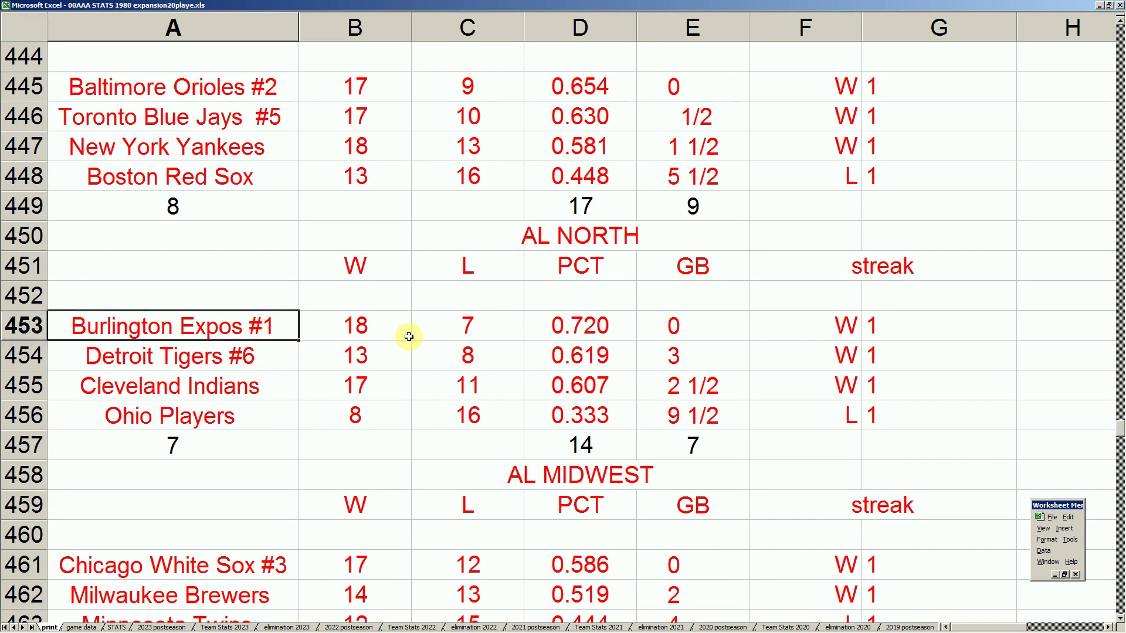
click(273, 88)
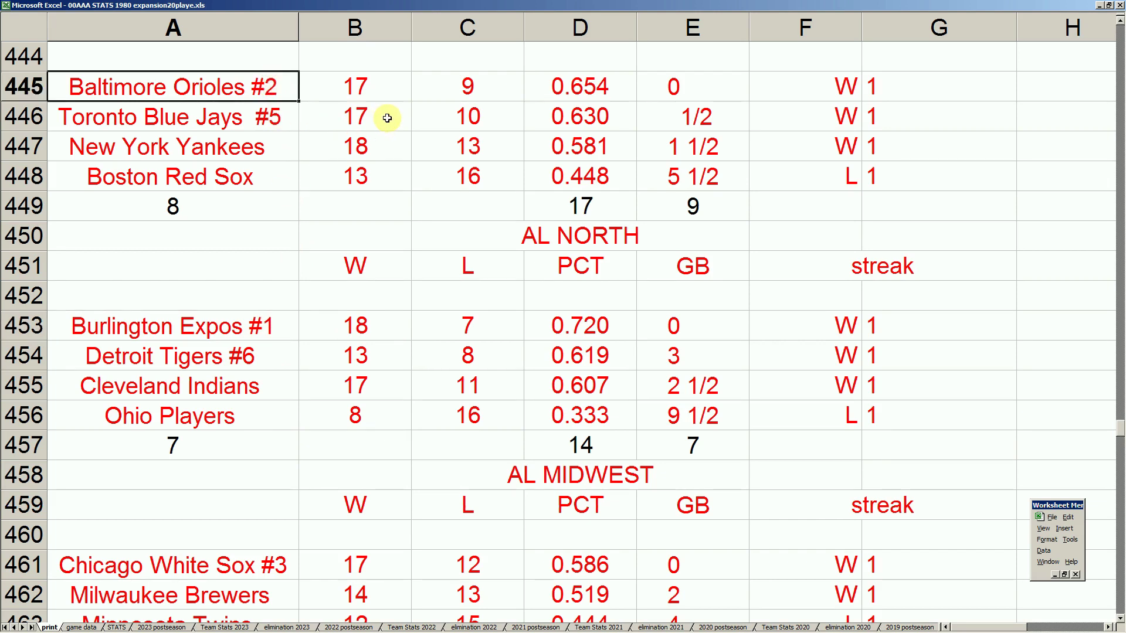
scroll(280, 409, down, 2)
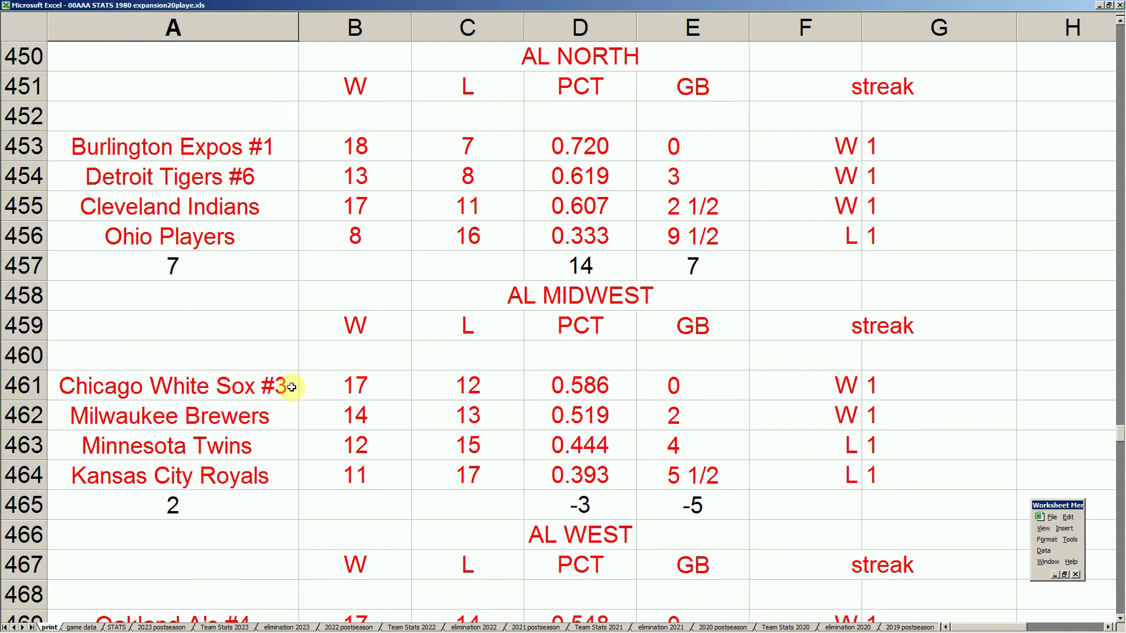
click(292, 387)
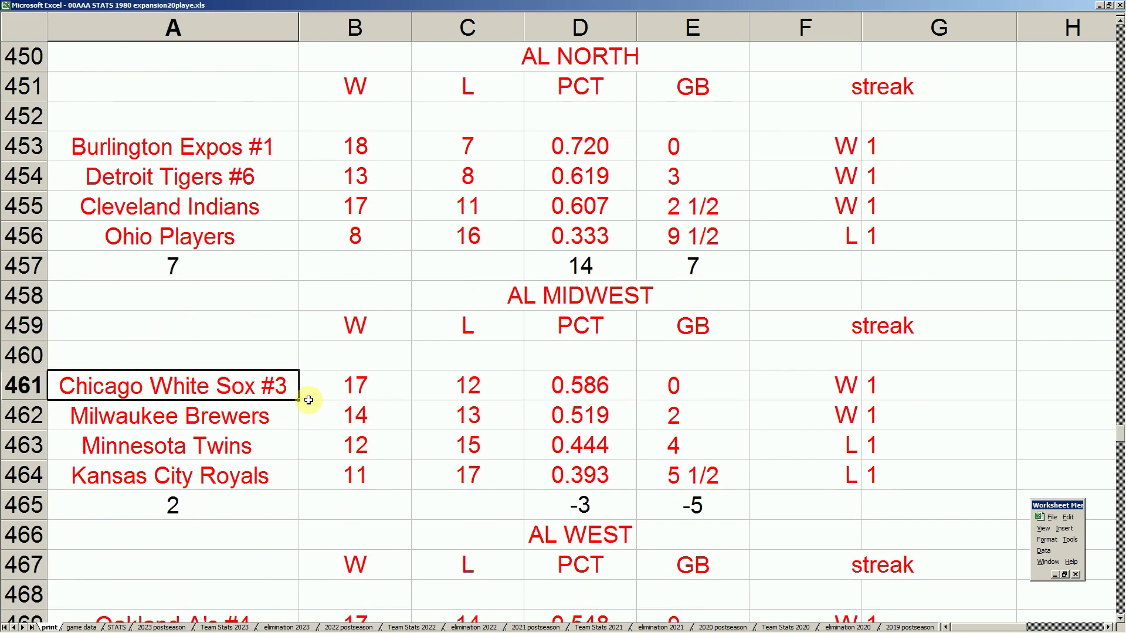
scroll(296, 392, down, 2)
click(272, 455)
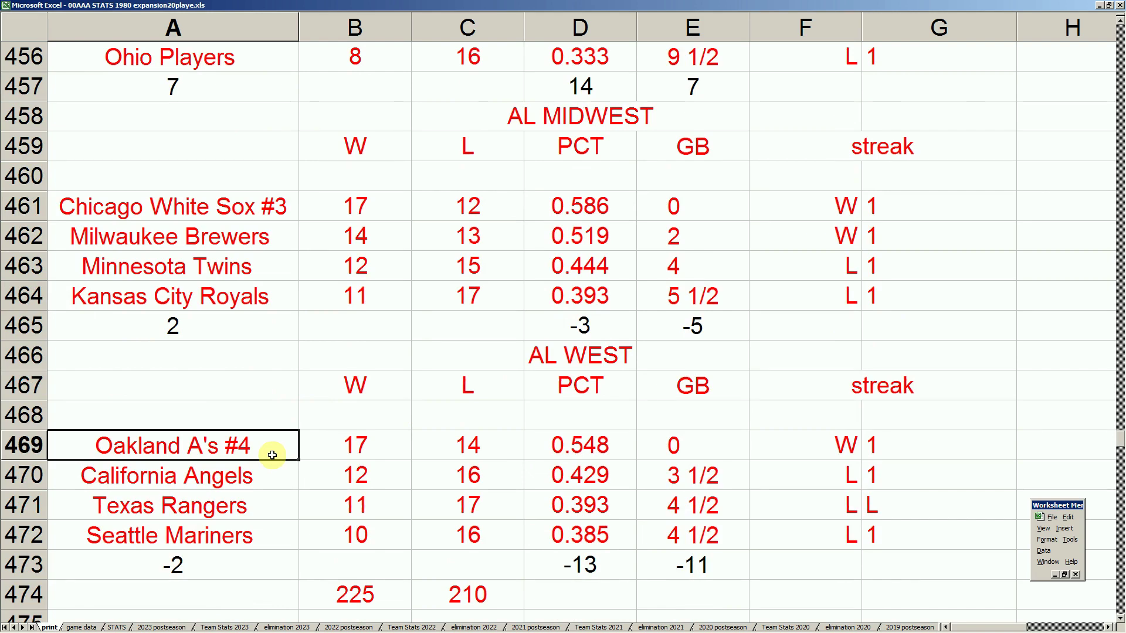
Step: Examine the AL wildcard teams seeded #5 and #6 in A446 and A454, including the Detroit Tigers' win-loss record
scroll(272, 455, up, 3)
scroll(272, 455, up, 1)
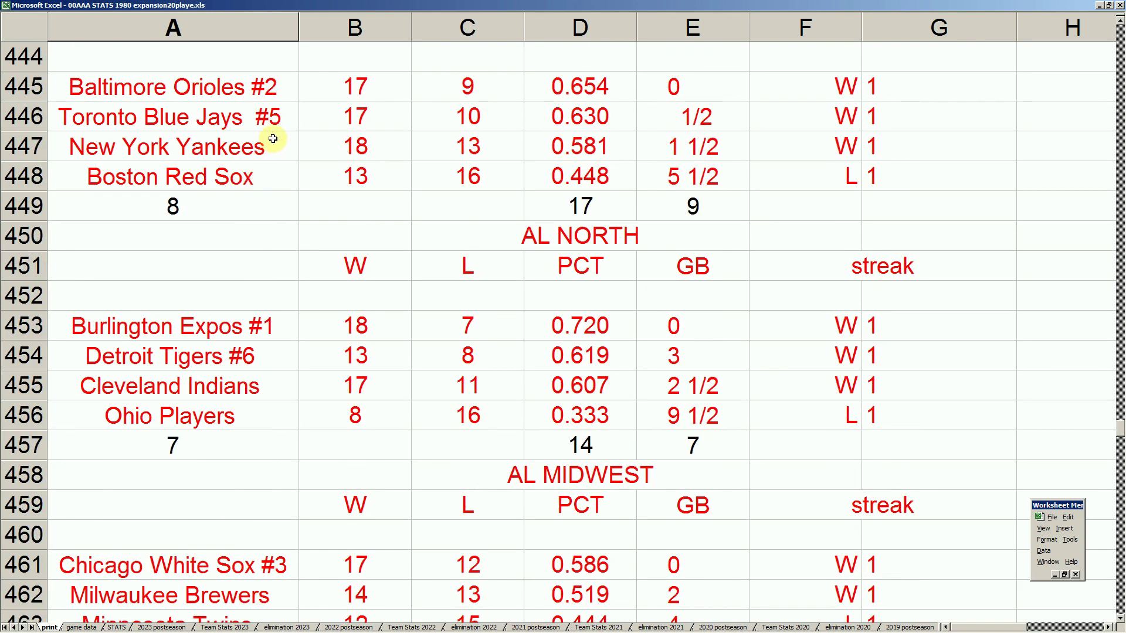
click(288, 119)
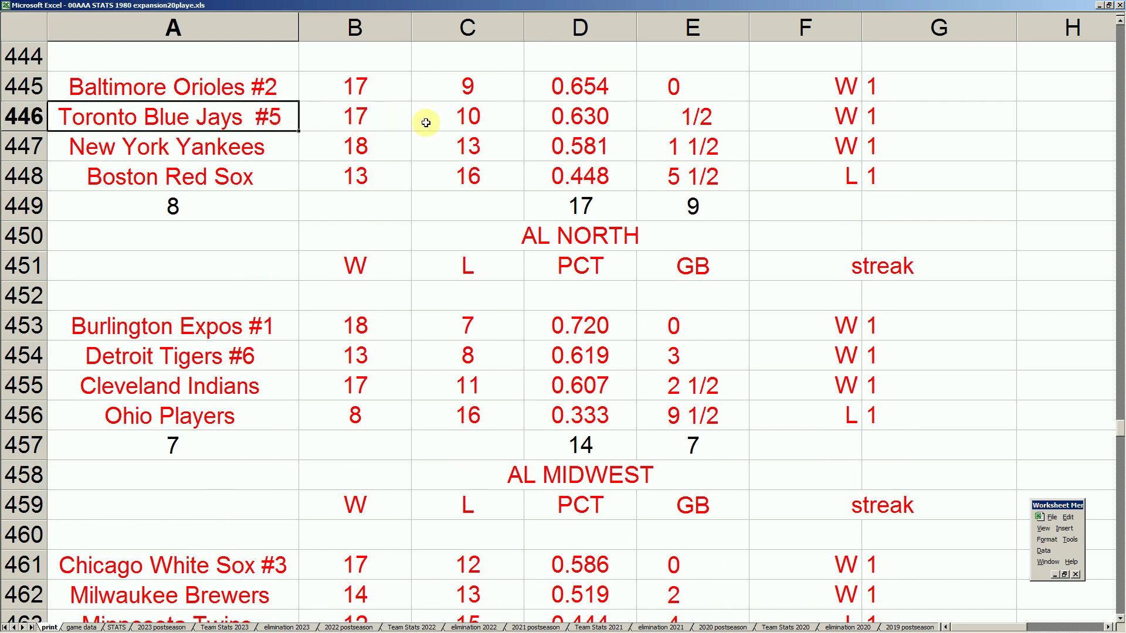
click(271, 367)
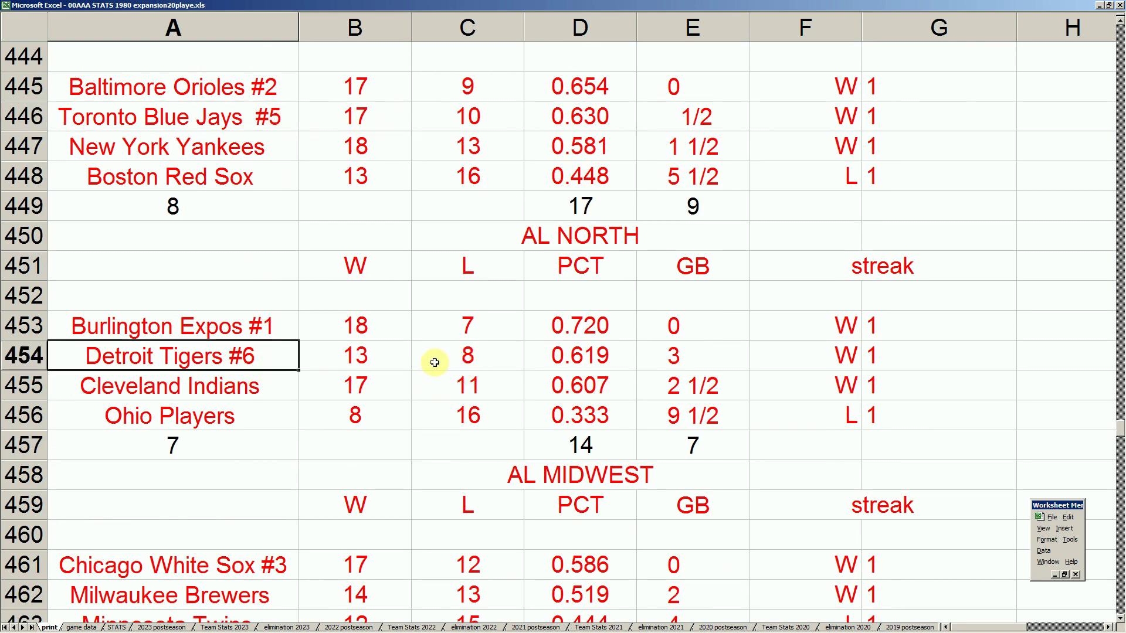
click(380, 355)
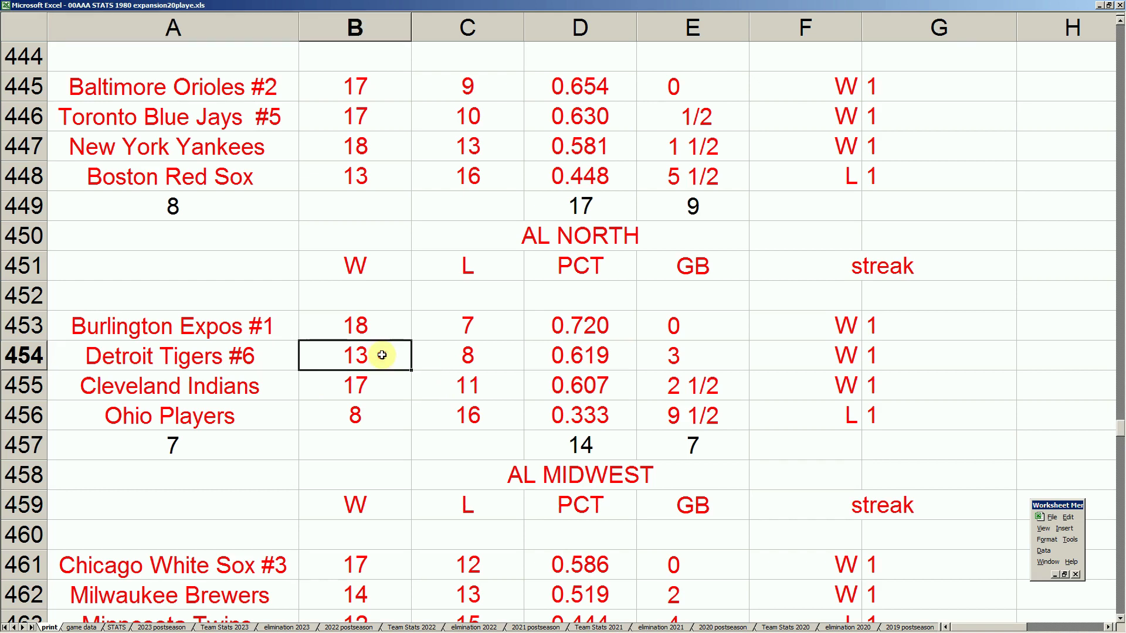
click(474, 355)
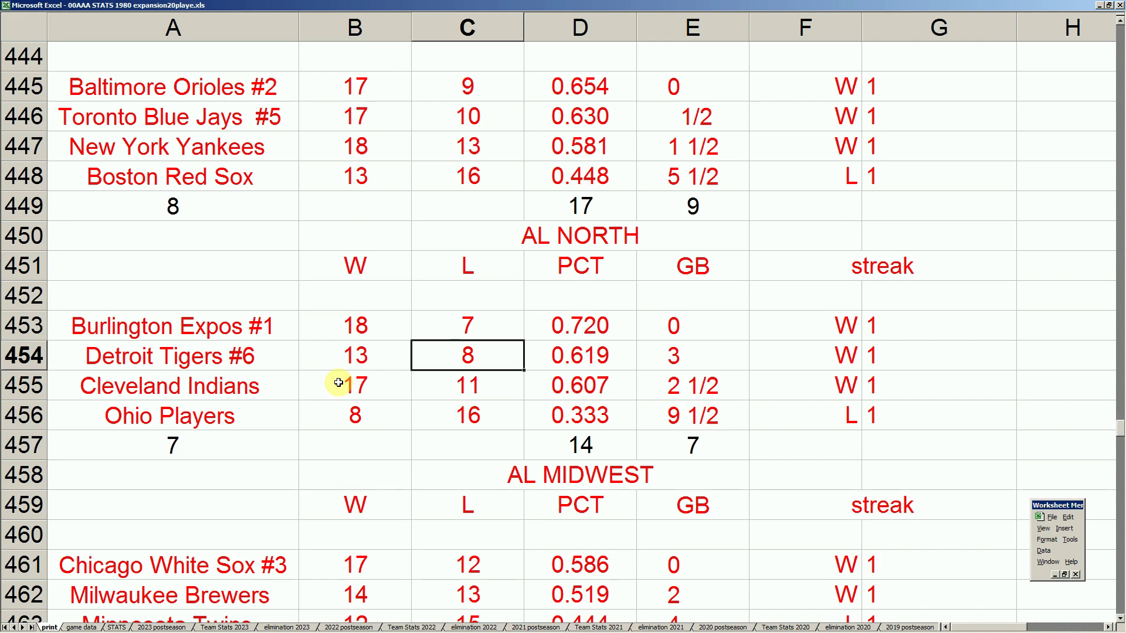
click(253, 360)
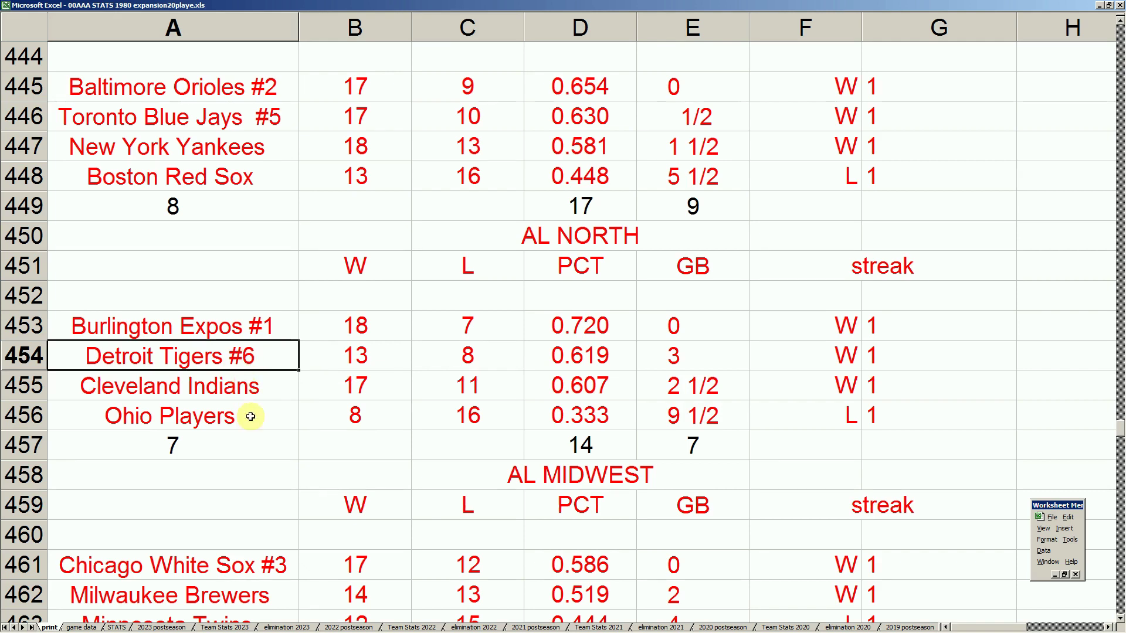
Step: Examine the Detroit Tigers' record in B454:C454, then switch to the scouting report workbook and check the minimum games in G16
drag(372, 358, 450, 355)
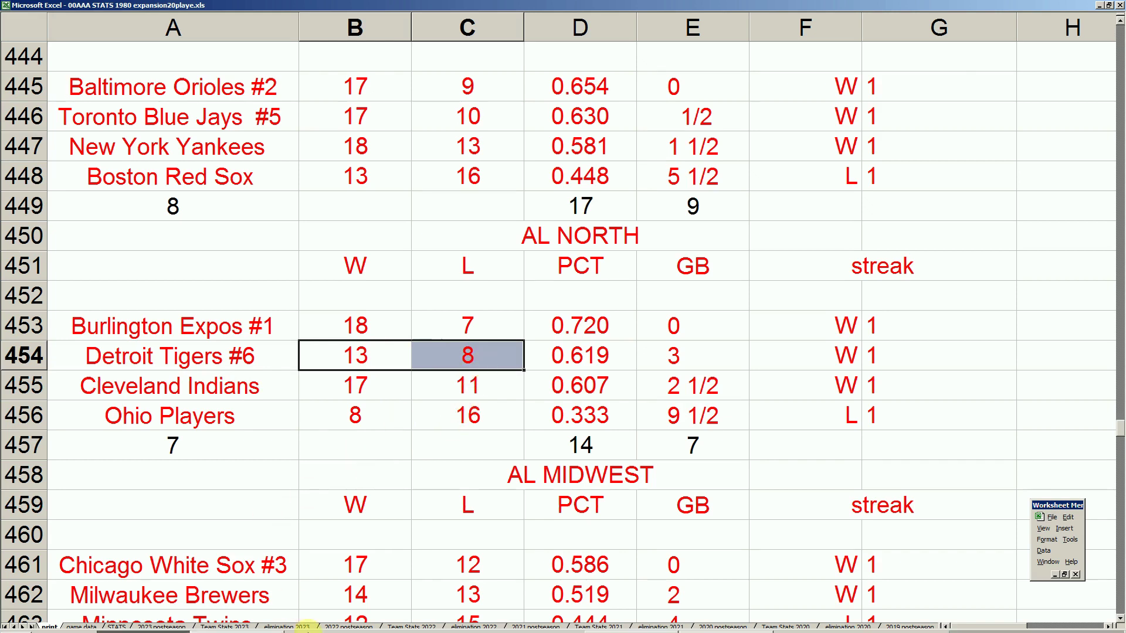
click(242, 627)
click(394, 202)
click(534, 162)
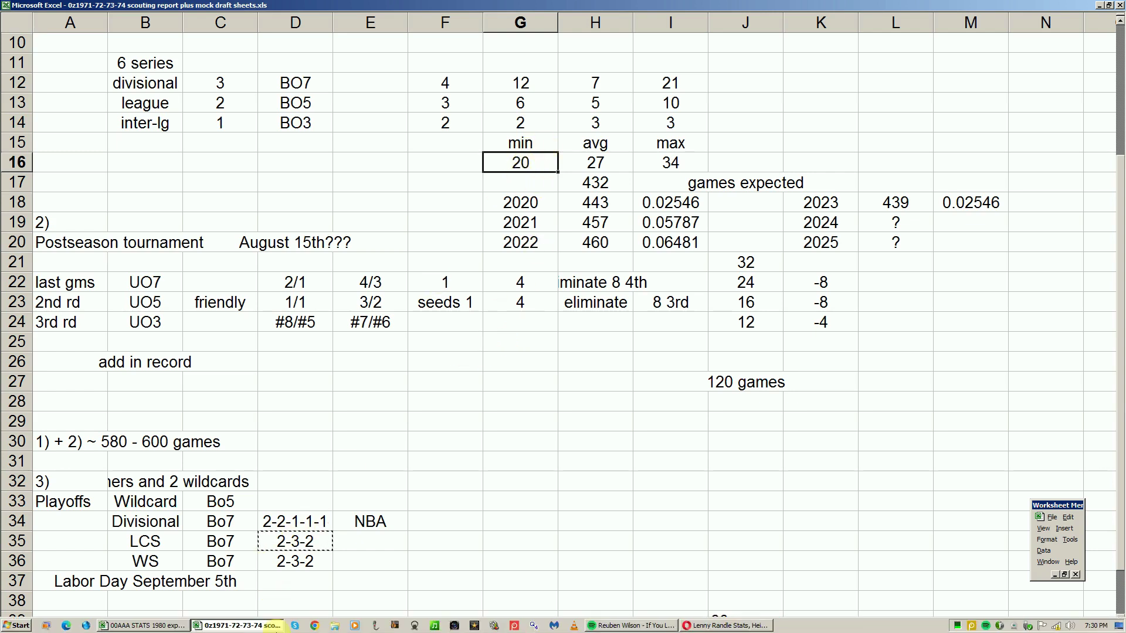
Step: Return to the stats workbook and compare the Detroit Tigers' and Cleveland Indians' wins and percentages in rows 454 and 455
click(169, 625)
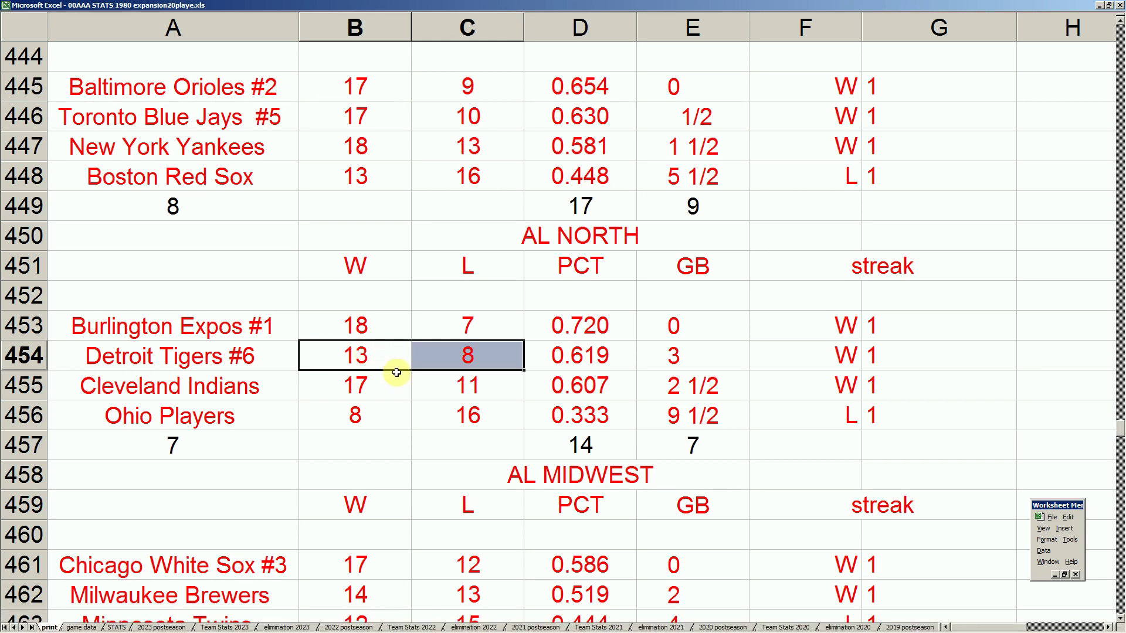
click(387, 388)
click(396, 359)
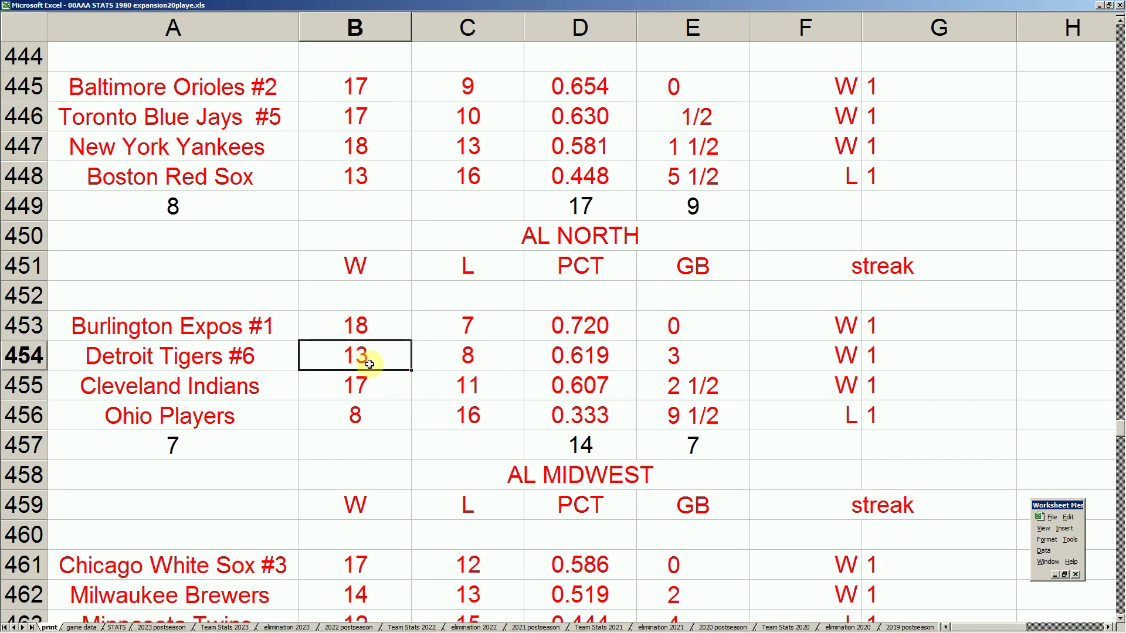
click(374, 387)
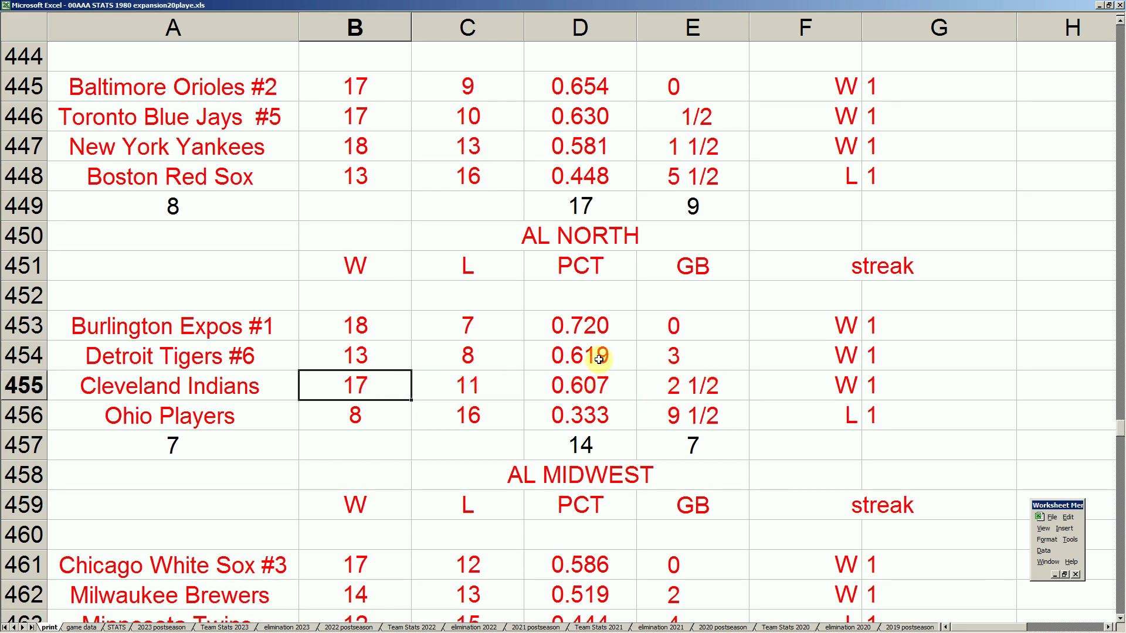
drag(598, 359, 584, 378)
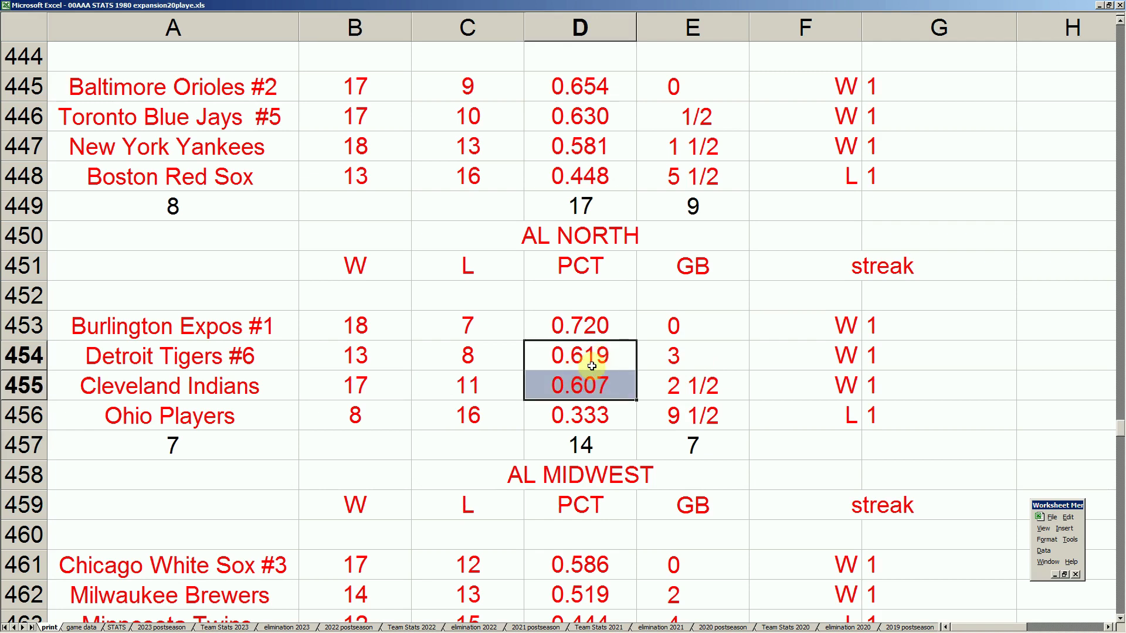
Step: Compare the four AL North teams in A453:A456, focusing on the Detroit Tigers' #6 seed
click(250, 360)
click(256, 385)
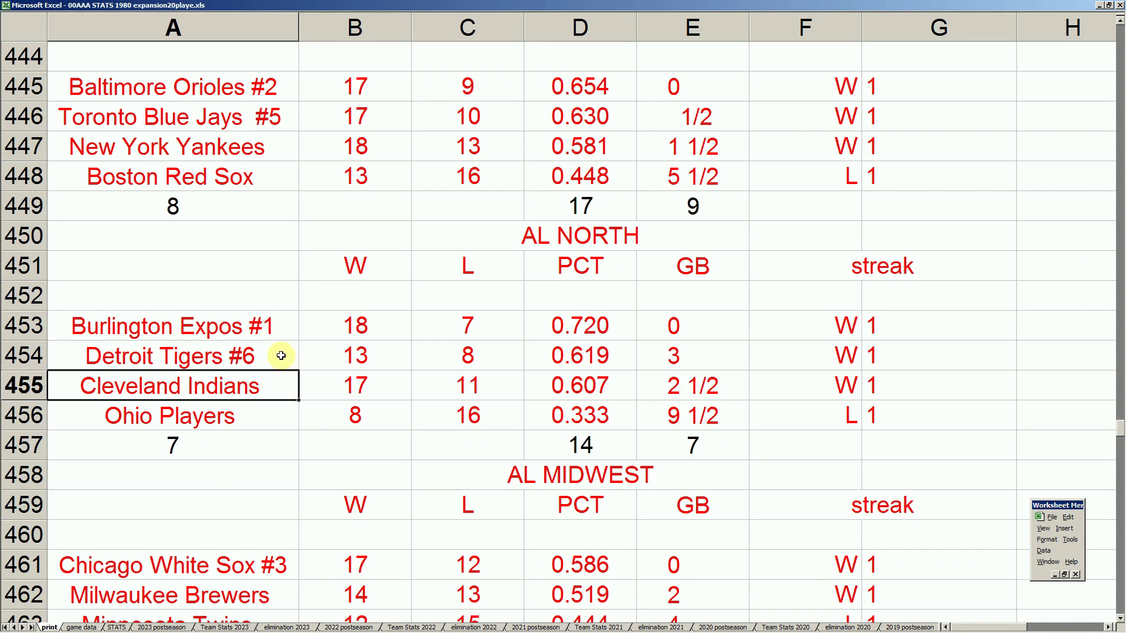
click(275, 329)
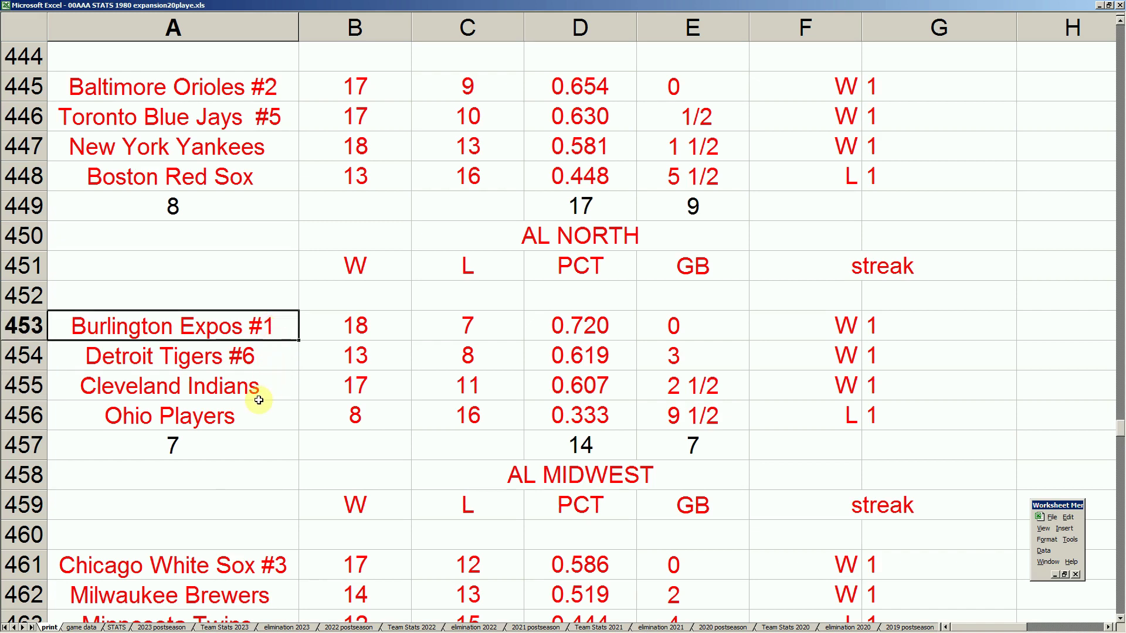
click(254, 417)
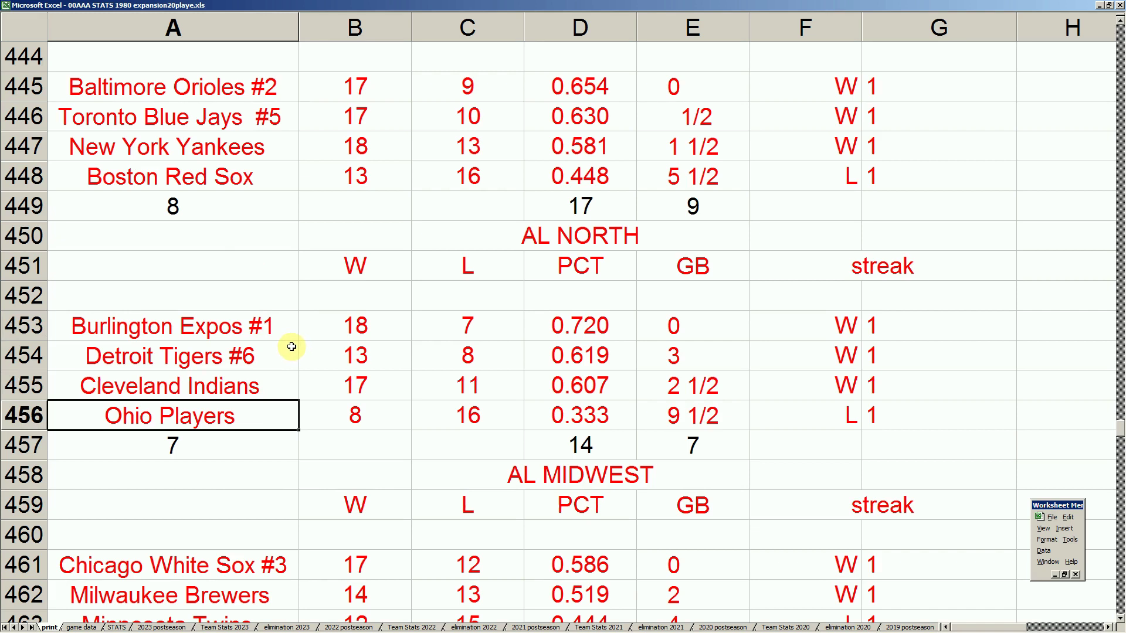
click(262, 350)
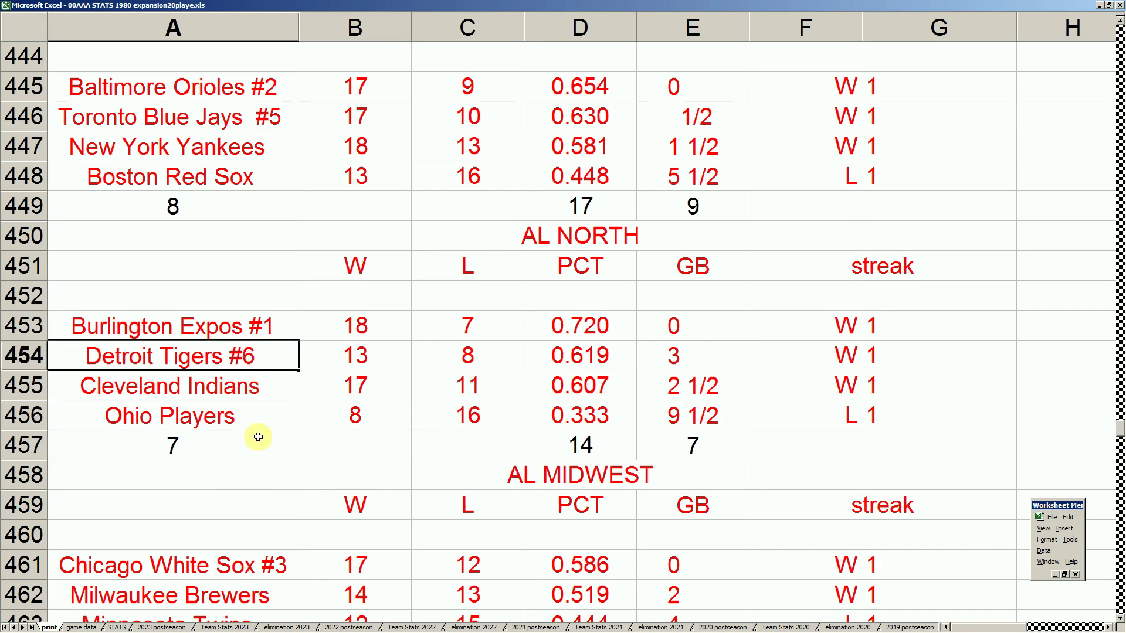
Step: Examine the New York Yankees' record in B447:C447 and look through the AL Midwest and AL West standings
scroll(258, 437, down, 1)
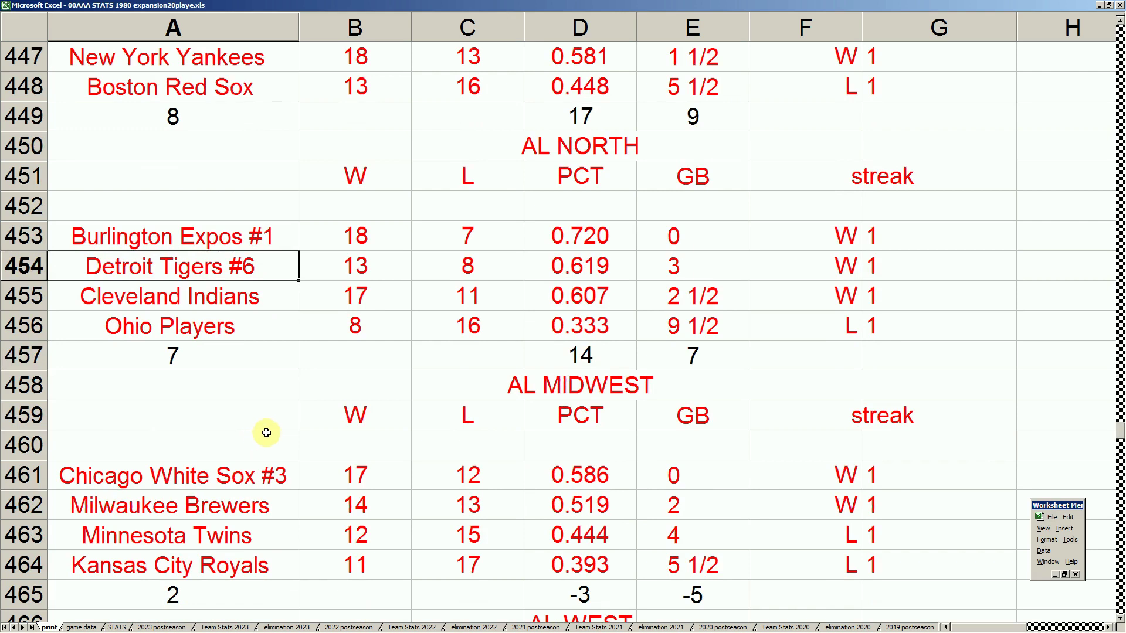
scroll(260, 436, up, 1)
drag(399, 150, 433, 149)
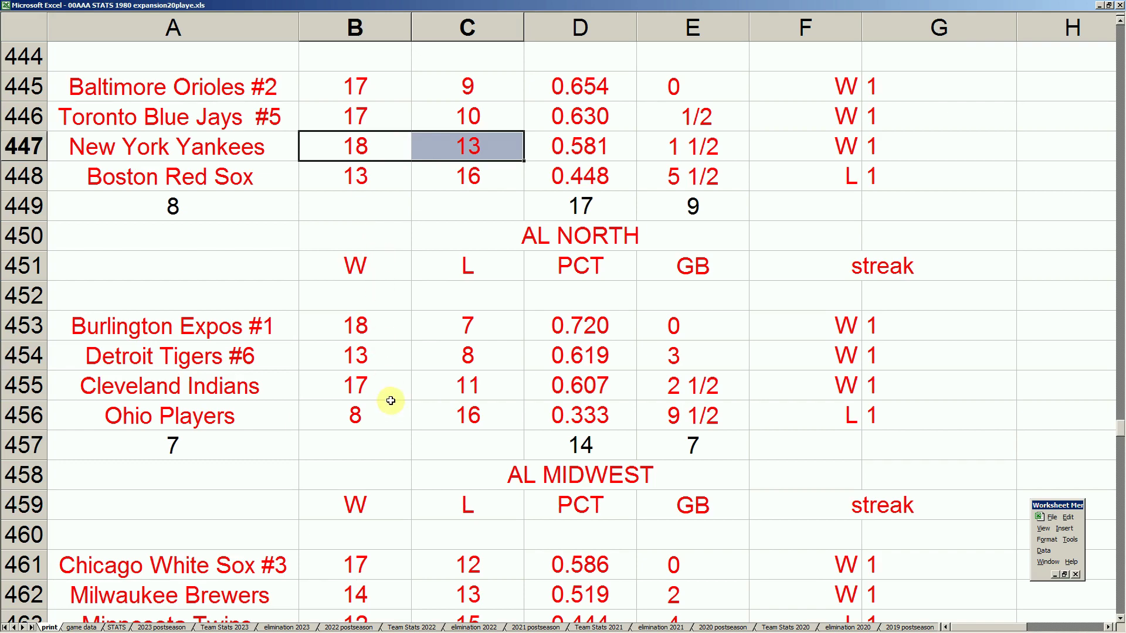
scroll(394, 406, down, 2)
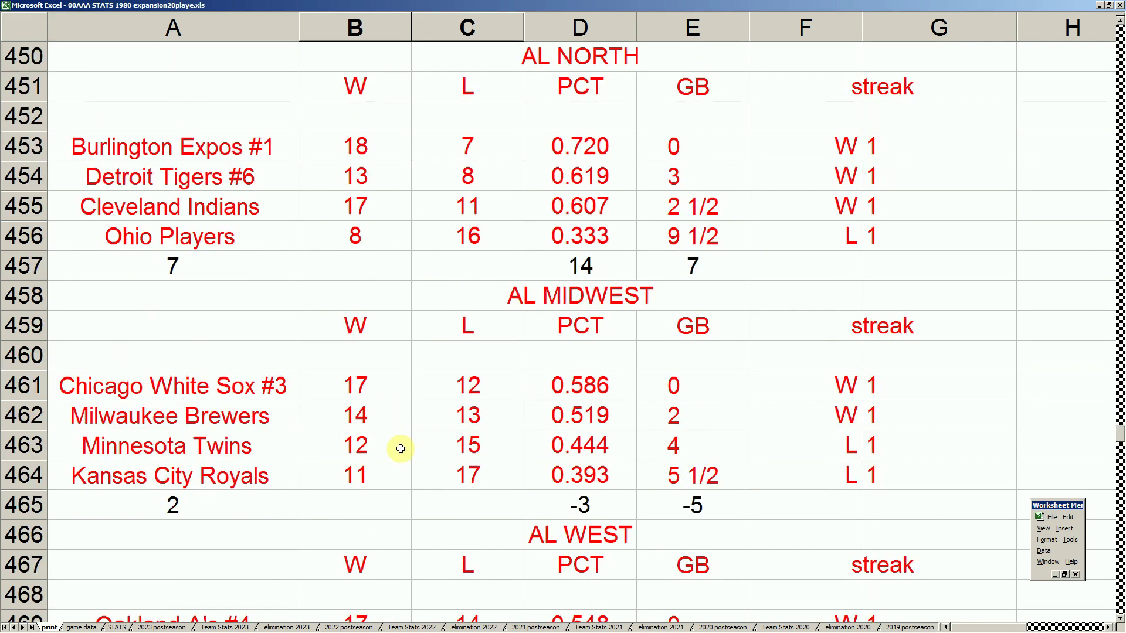
scroll(397, 447, down, 2)
Step: Move across to the NL standings and examine the Los Angeles Dodgers' win-loss record in J471:K471
click(673, 487)
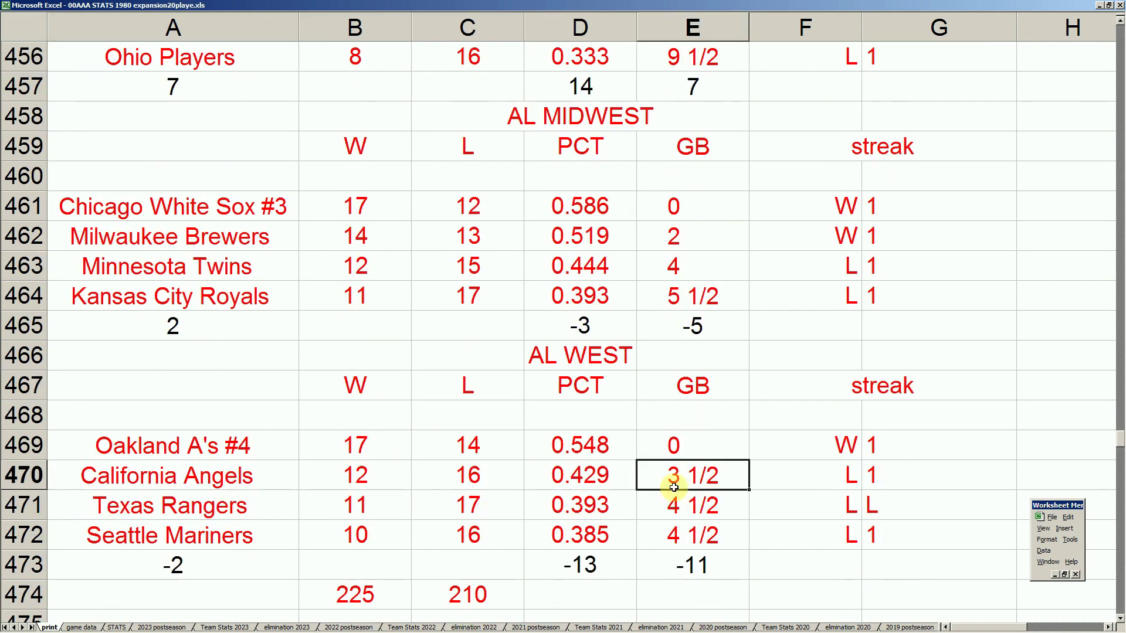
key(Right)
key(Right)
key(Right)
key(Right)
key(Right)
key(Right)
key(Right)
key(Right)
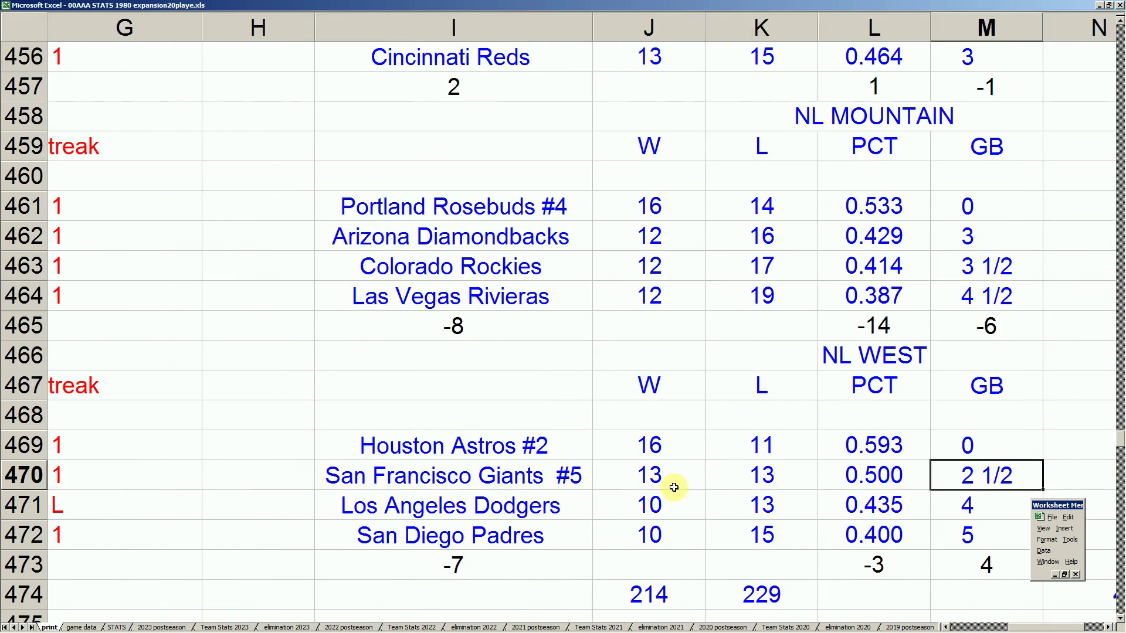
drag(659, 505, 733, 508)
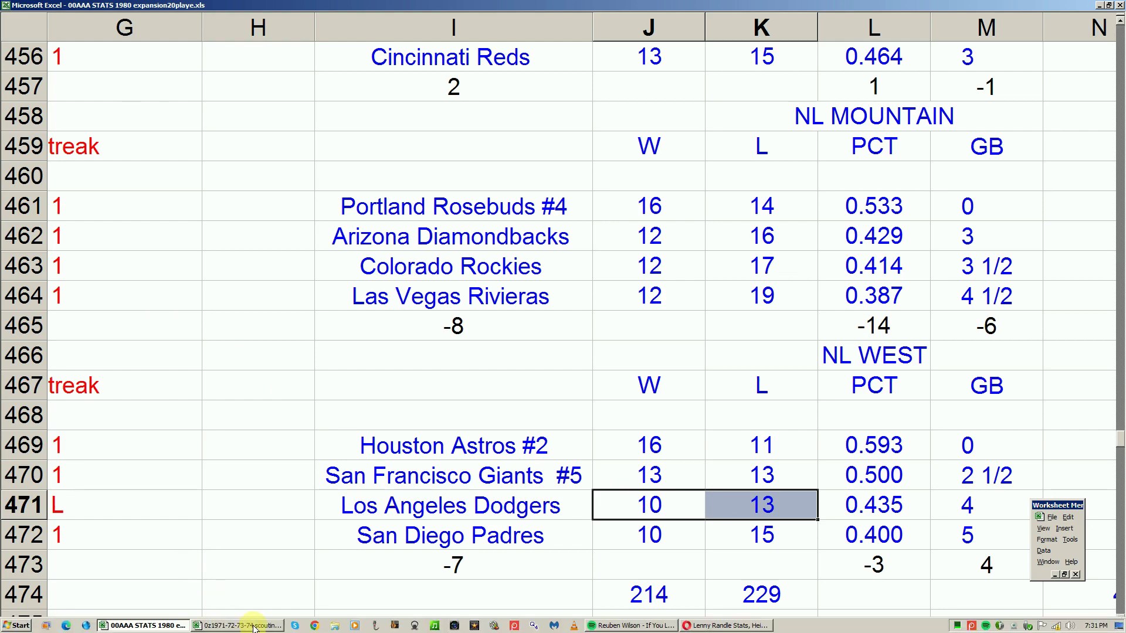
Step: Check the 2023 games total in L18 of the scouting report workbook's setup sheet and return to the stats workbook
click(254, 627)
click(896, 204)
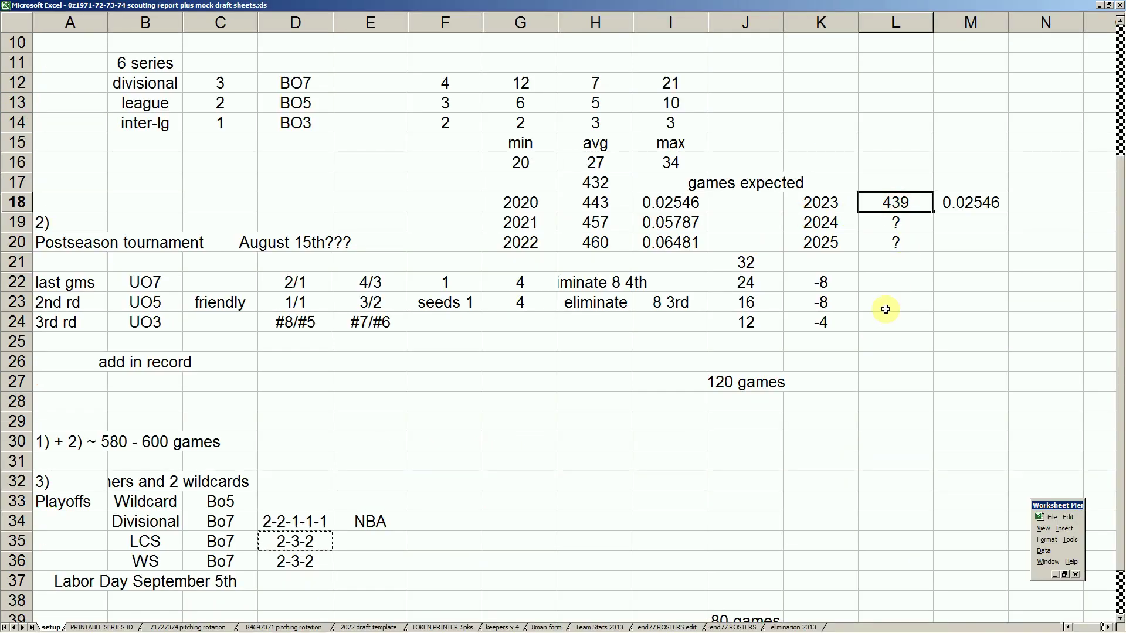
mouse_move(245, 626)
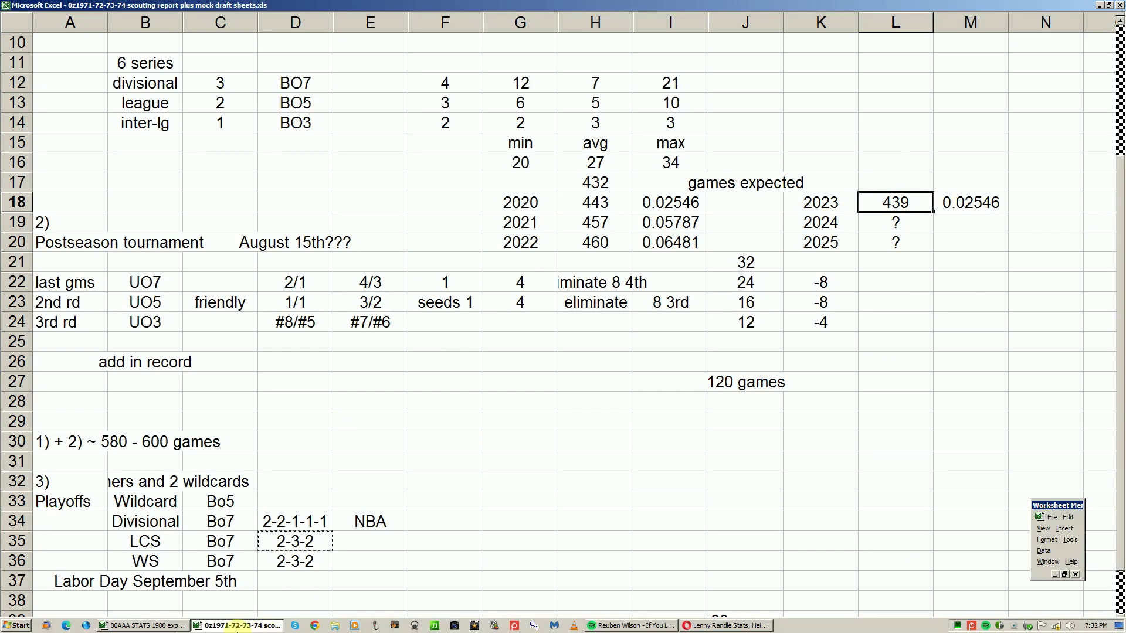
click(145, 626)
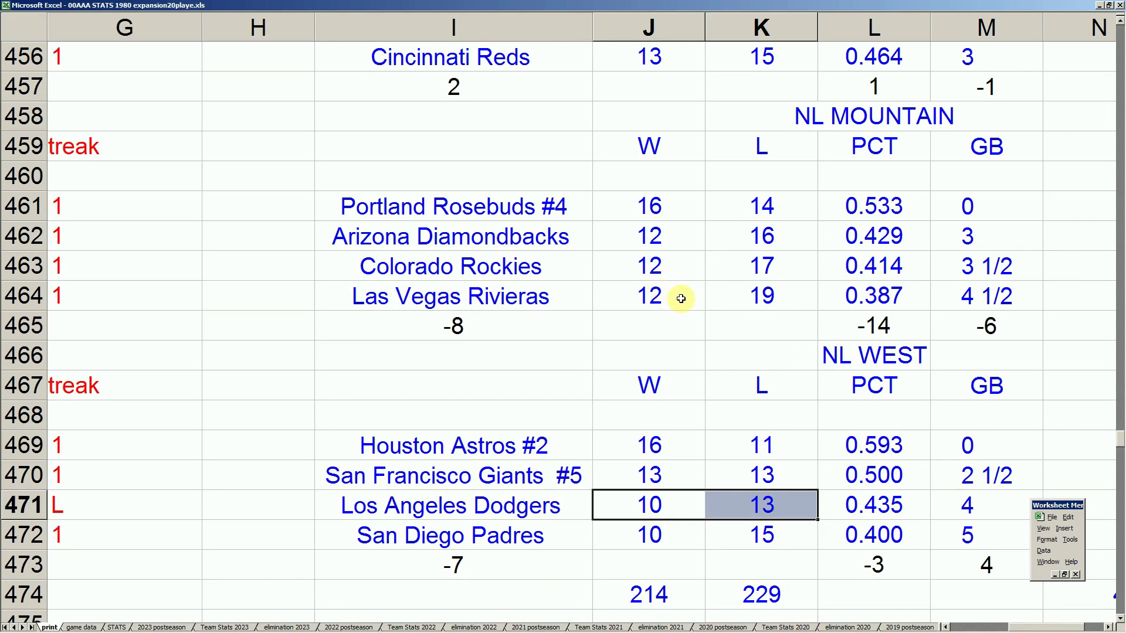
Step: Examine the Las Vegas Rivieras' record in J464:K464 and the St. Louis Cardinals' wins in J453
drag(673, 300, 723, 302)
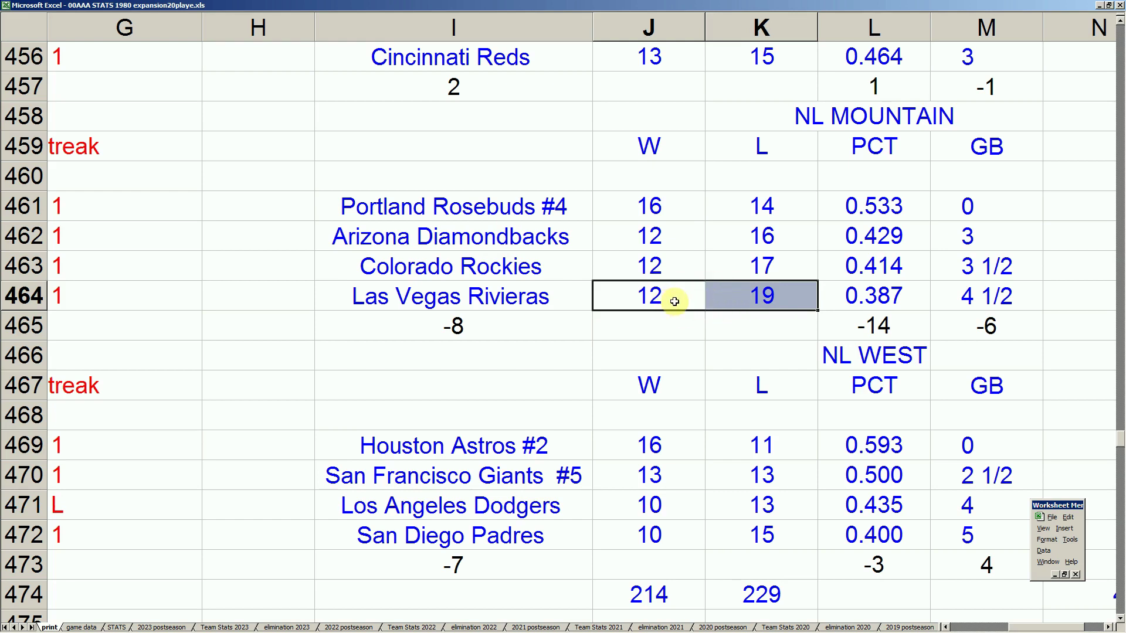
click(702, 230)
scroll(702, 229, up, 1)
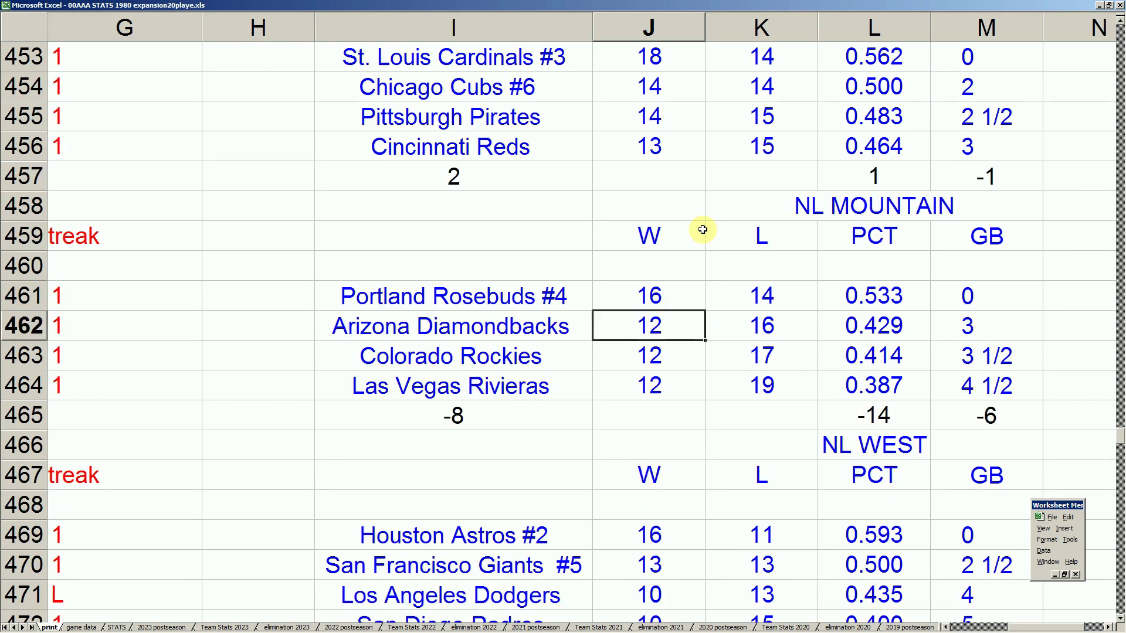
scroll(703, 229, up, 1)
click(677, 155)
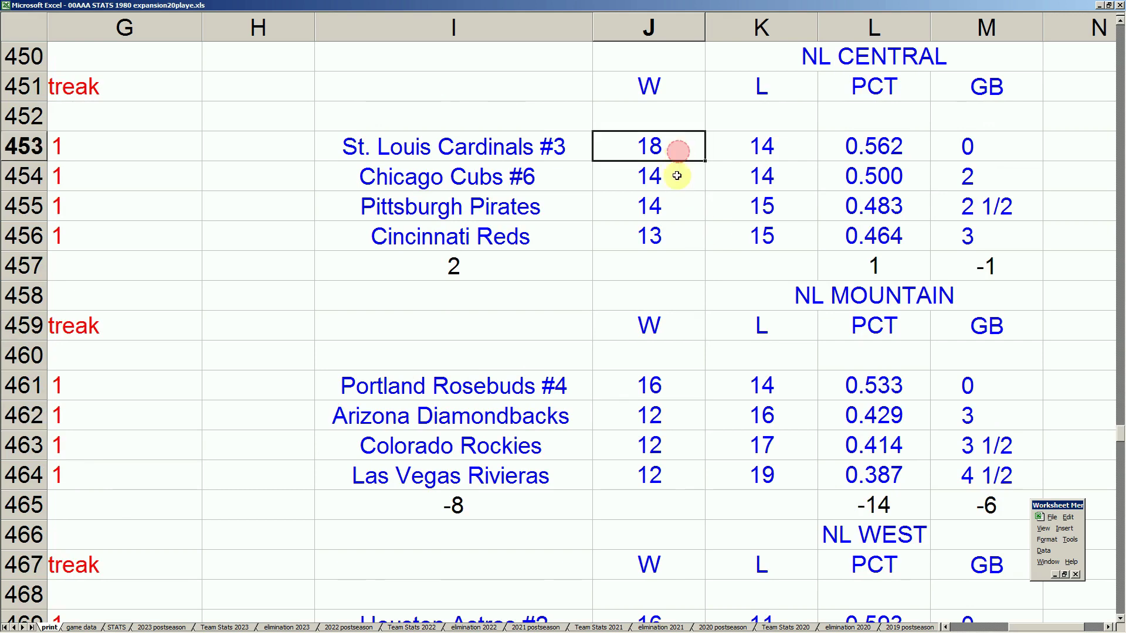
scroll(674, 176, up, 2)
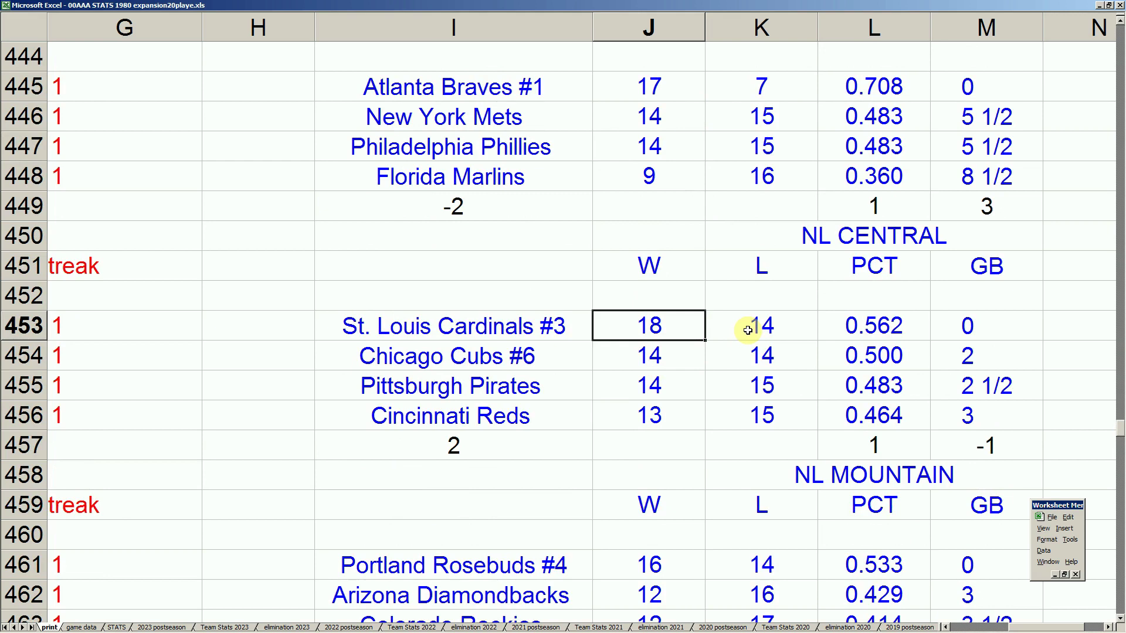
scroll(716, 335, up, 1)
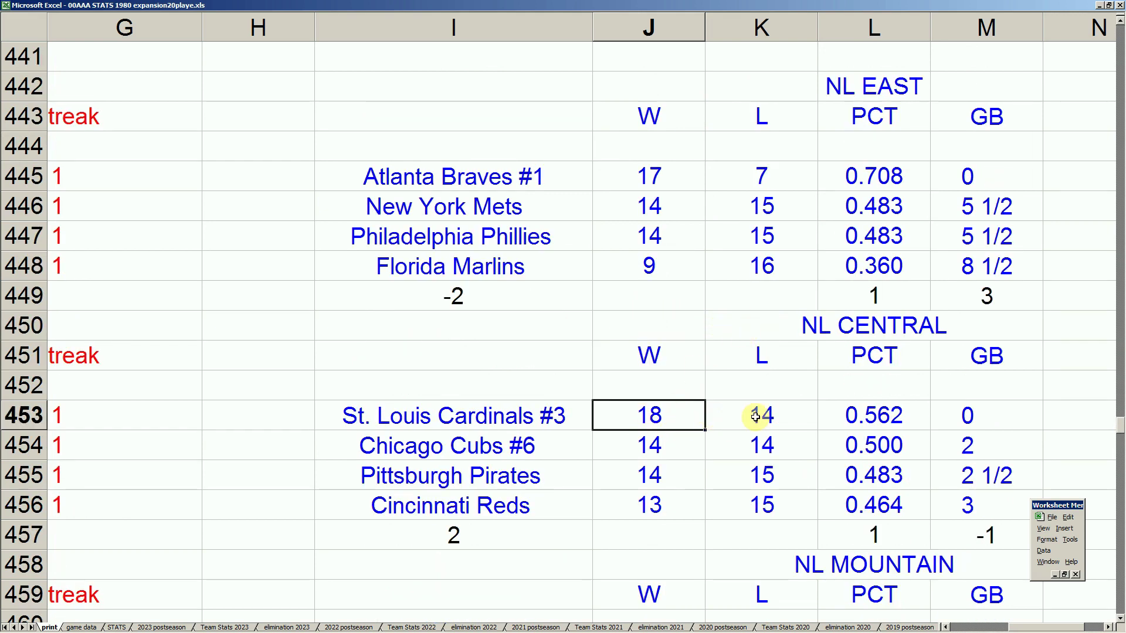
Step: Compare the NL Central teams in I453:I456, from the St. Louis Cardinals to the Cincinnati Reds
click(575, 418)
click(544, 503)
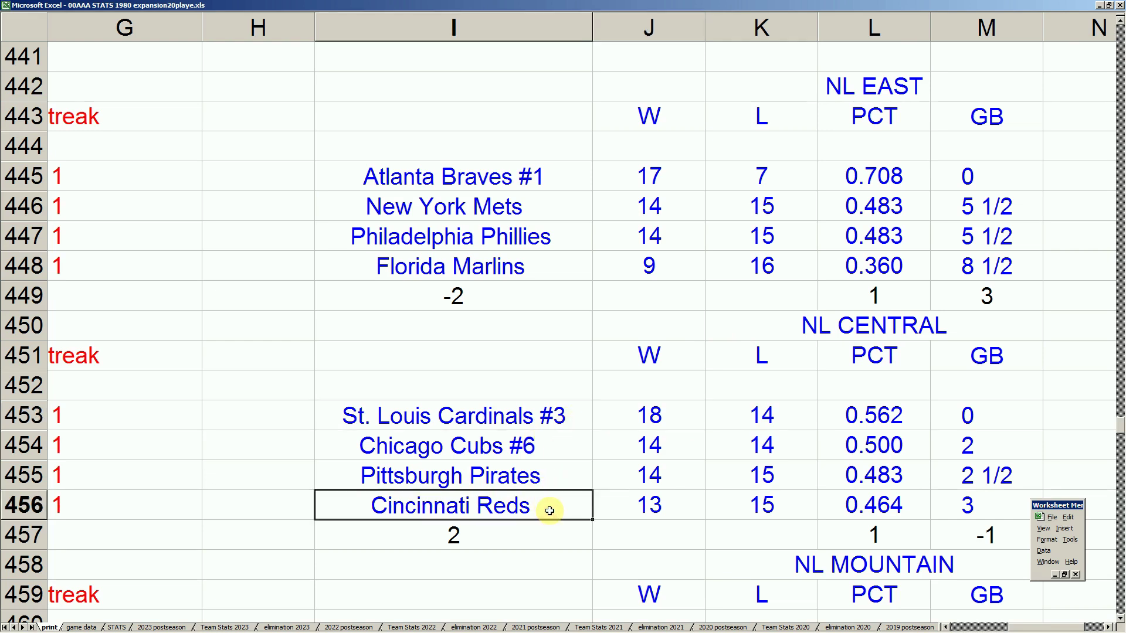
click(557, 474)
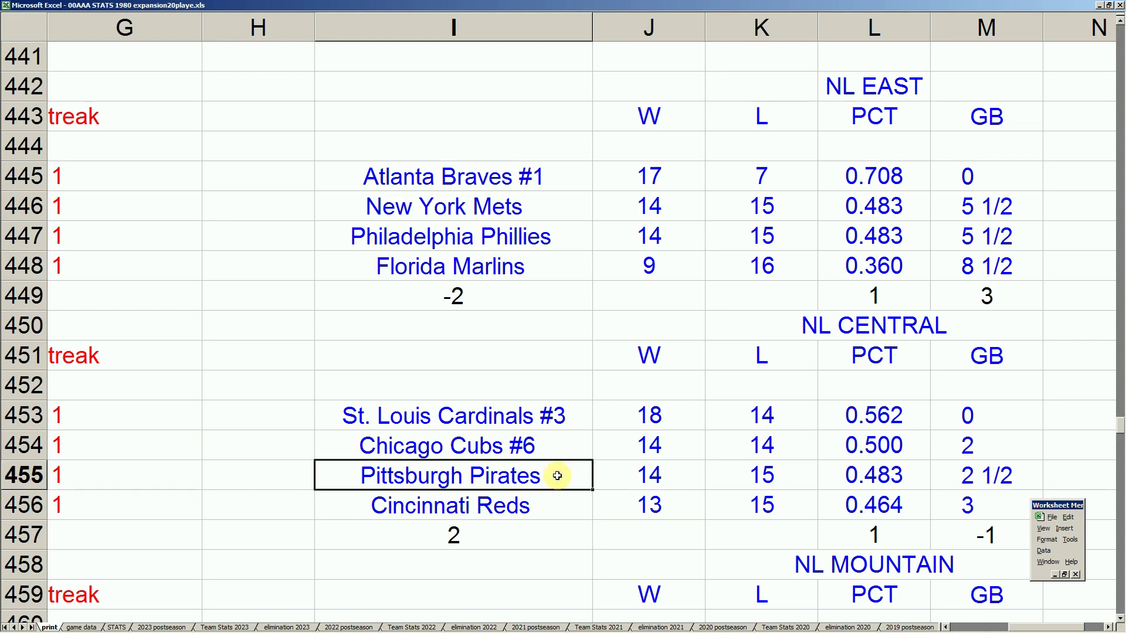
click(568, 444)
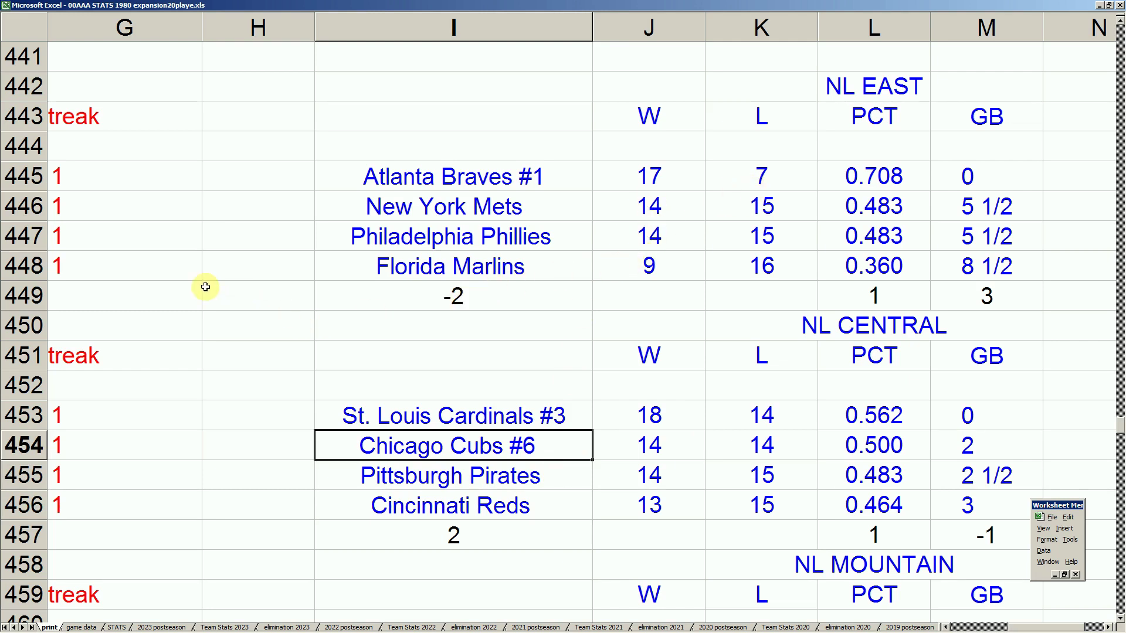
click(185, 271)
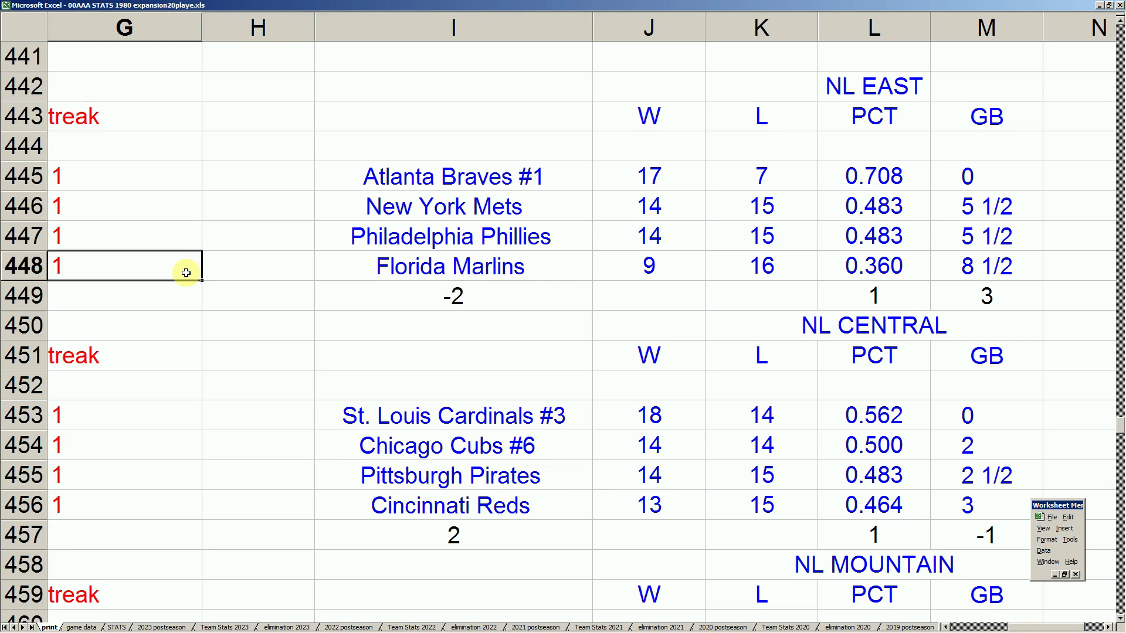
Step: Examine the NL division winners by seed, including #1 in I445, #2 in I469 and #4 in I461
click(492, 177)
key(Down)
key(Down)
key(Down)
key(Down)
key(Down)
key(Down)
key(Down)
key(Down)
key(Down)
key(Down)
key(Down)
key(Down)
key(Down)
key(Down)
key(Down)
key(Down)
key(Down)
key(Down)
key(Down)
key(Down)
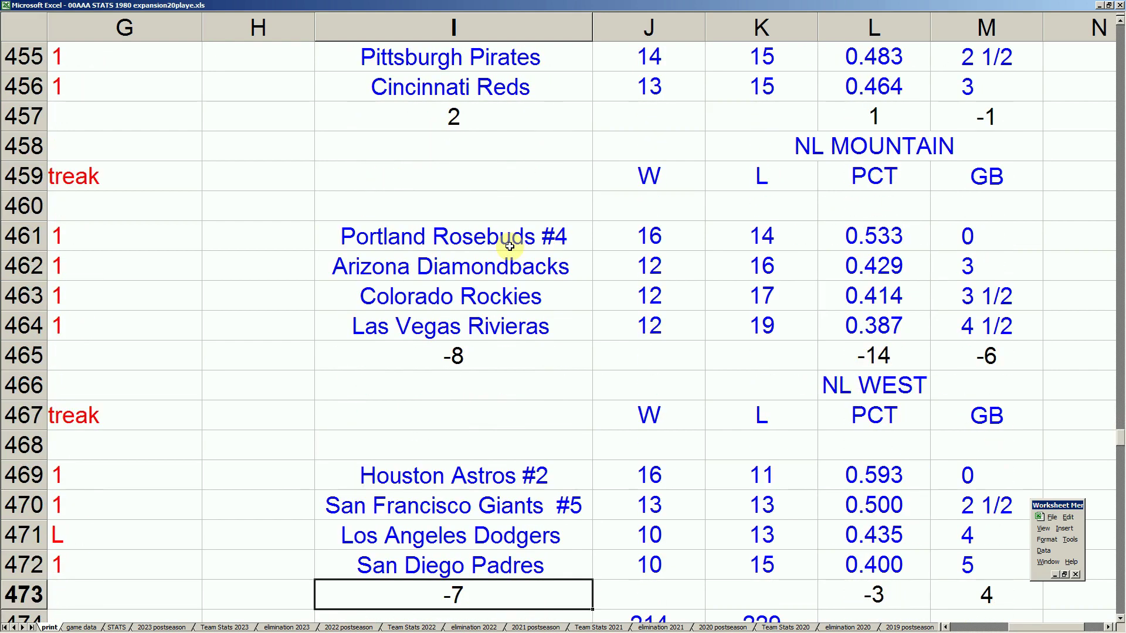
click(540, 474)
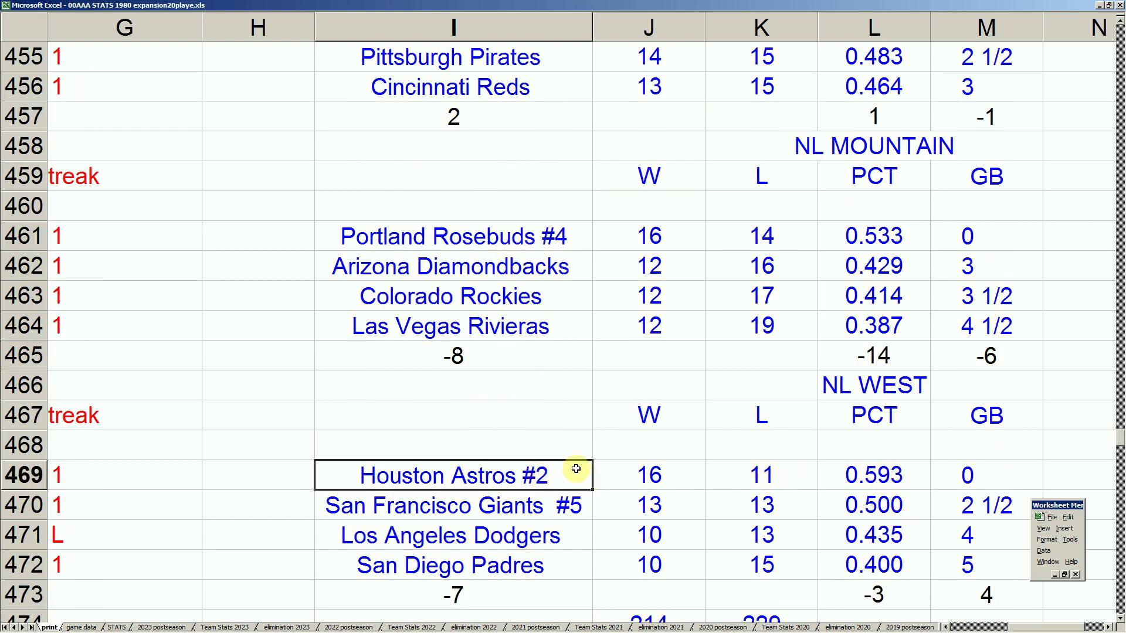
scroll(578, 472, up, 2)
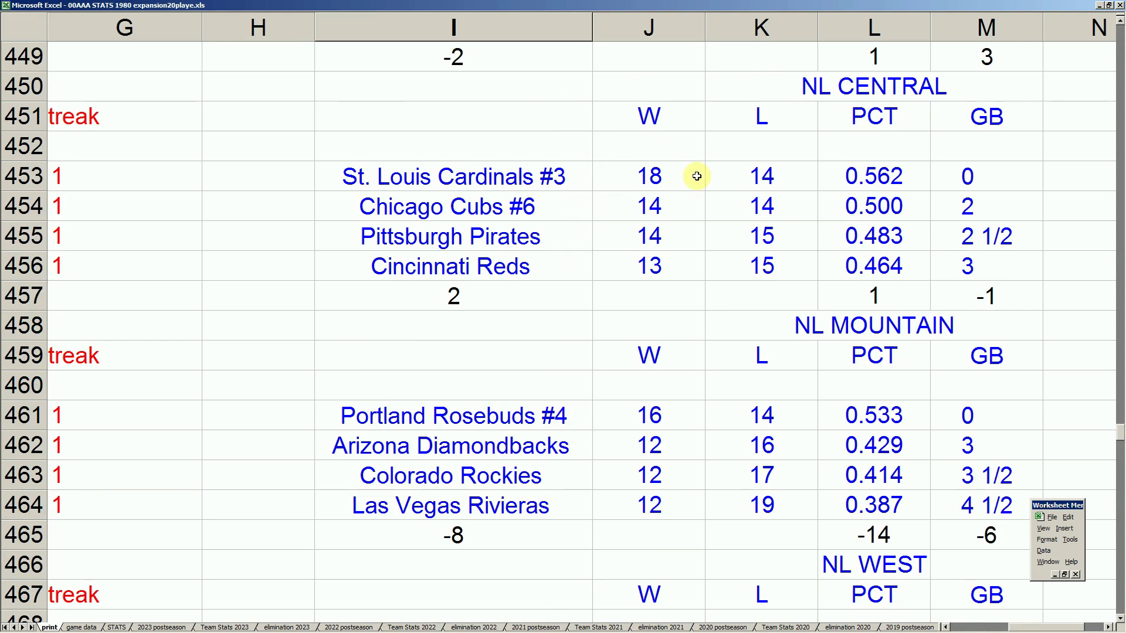
click(542, 417)
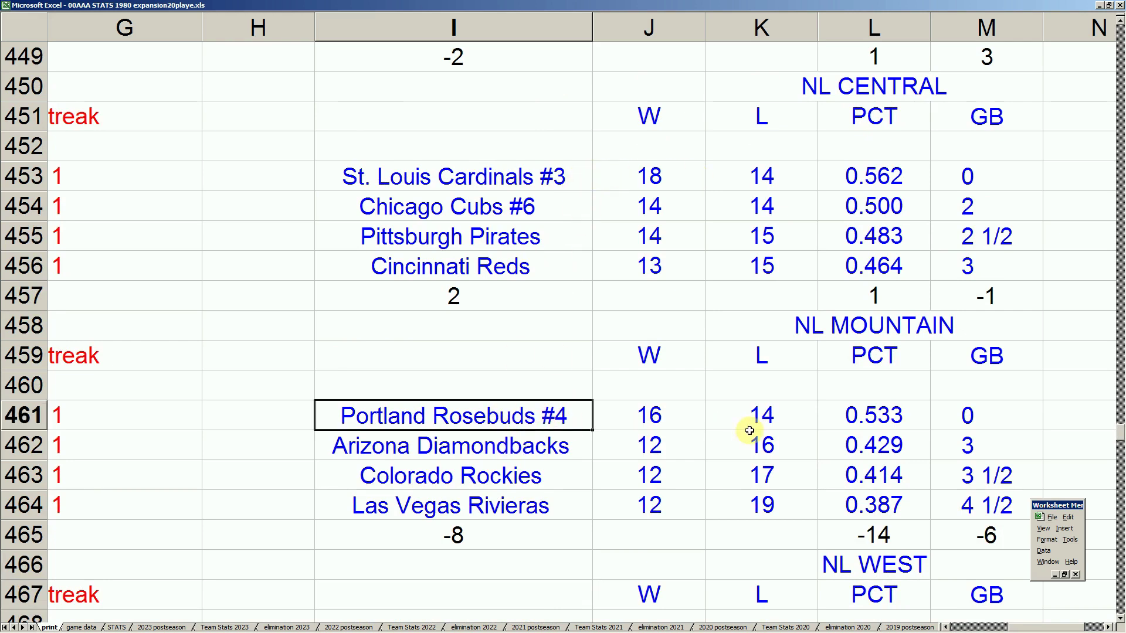
Step: Examine the San Francisco Giants' #5 wildcard seed, win-loss record and percentage in I470:L470
scroll(576, 427, down, 2)
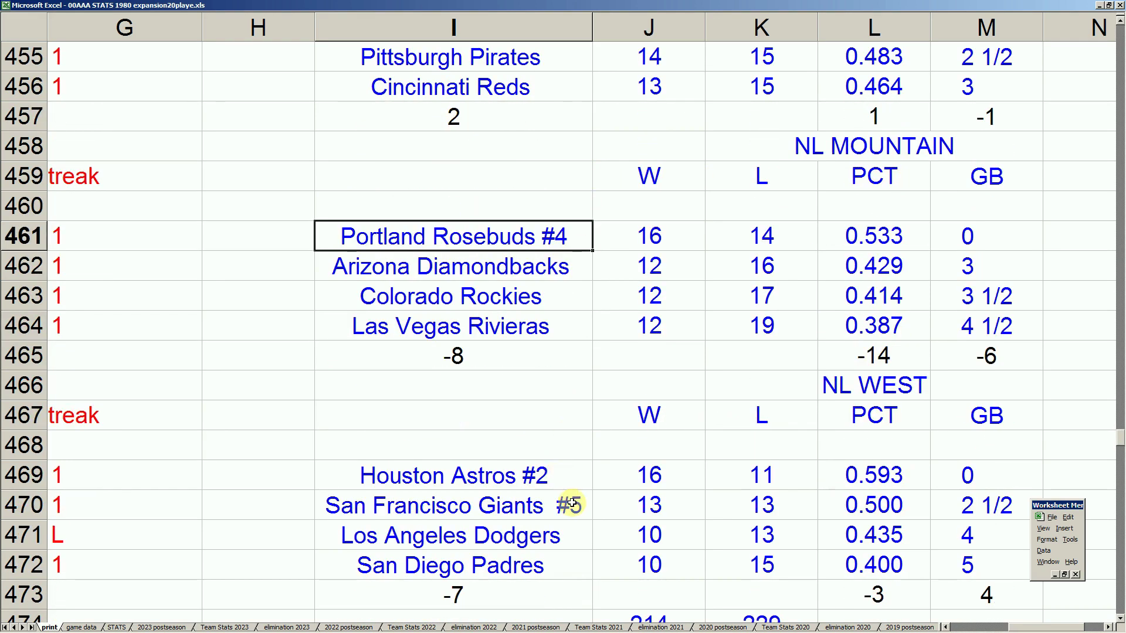
drag(572, 503, 742, 505)
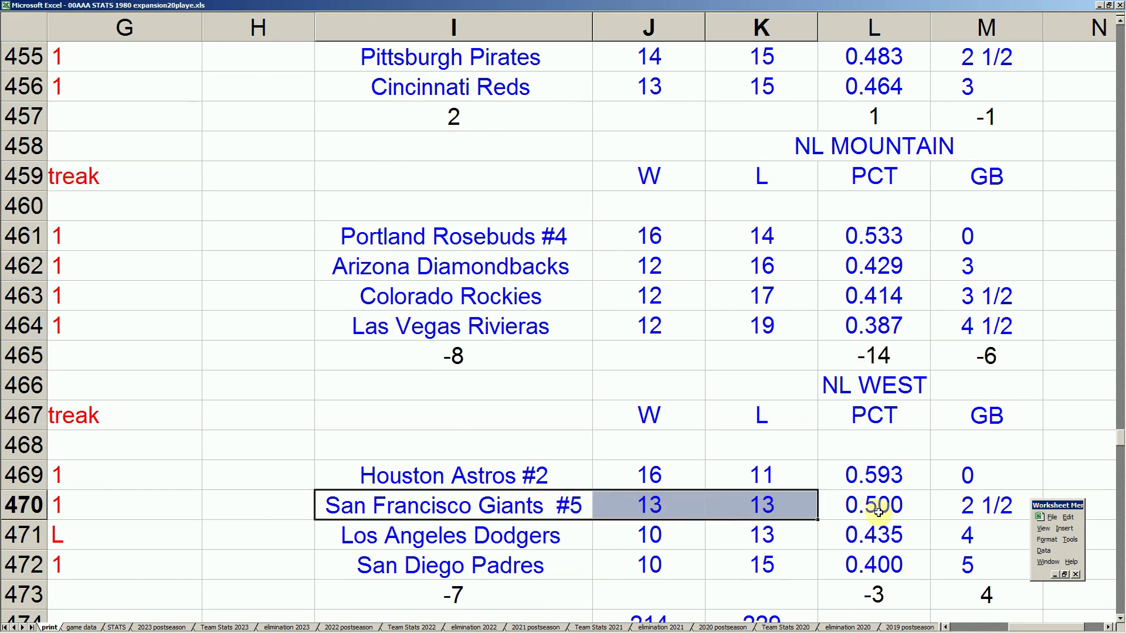
click(881, 508)
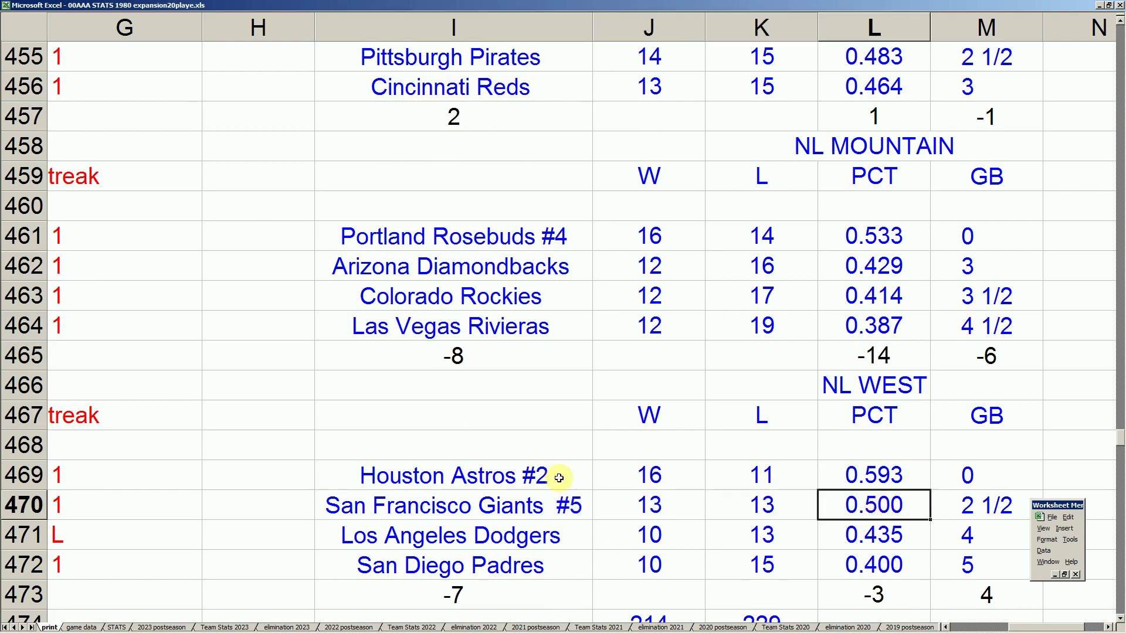
Step: Review the NL standings from the East to the West and examine the league win and loss totals in J474:K474
scroll(559, 478, up, 4)
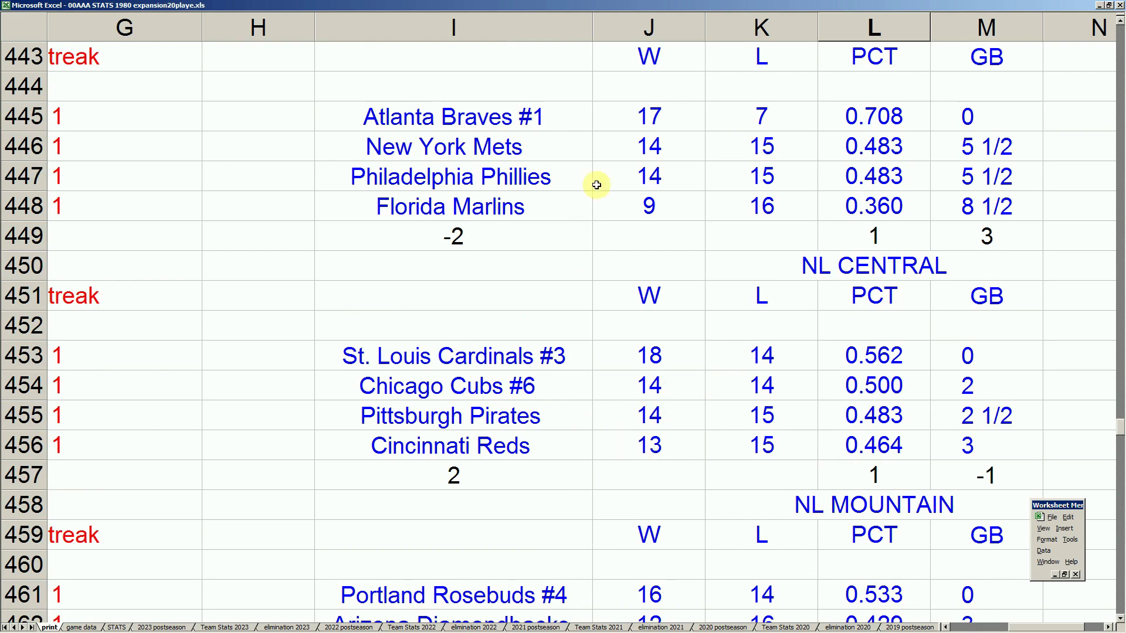
scroll(556, 352, down, 4)
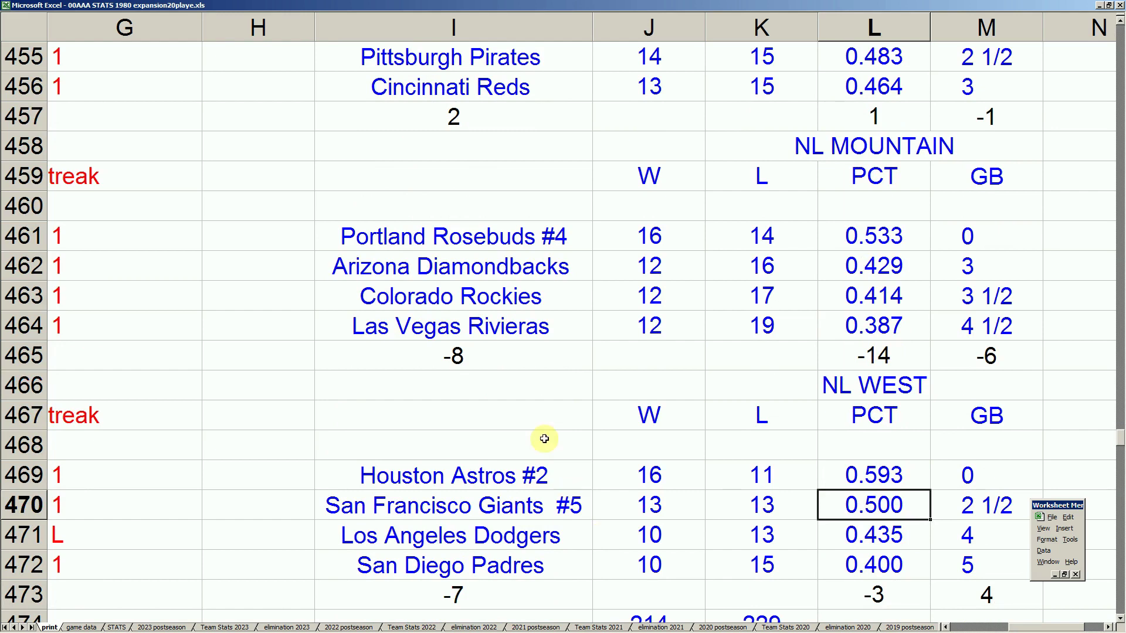
scroll(518, 337, down, 3)
click(658, 355)
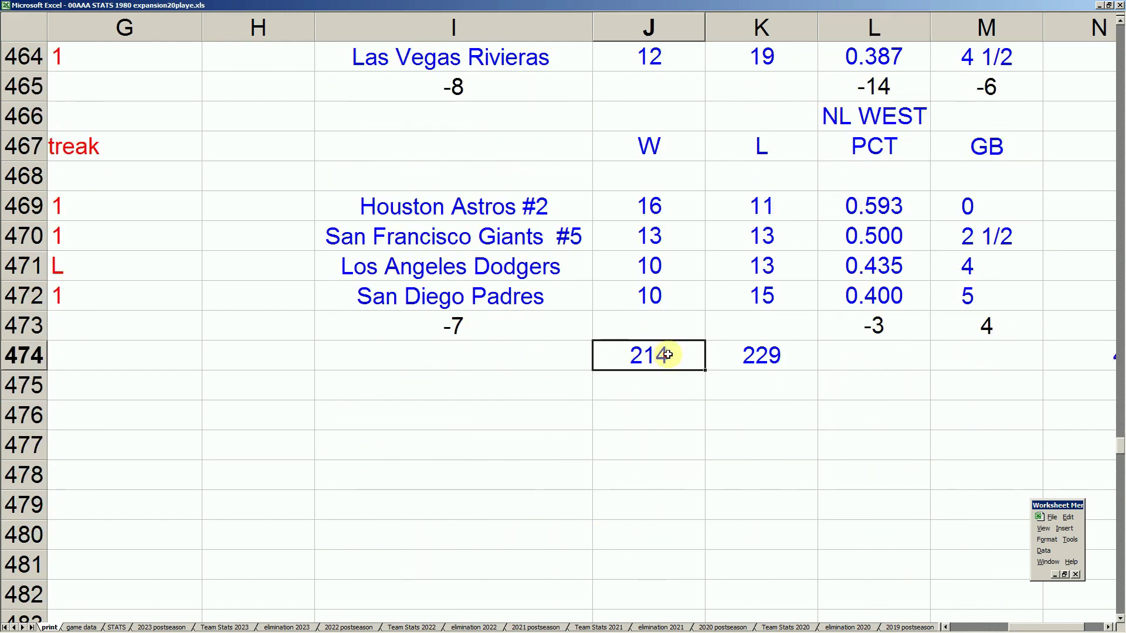
key(shift+Right)
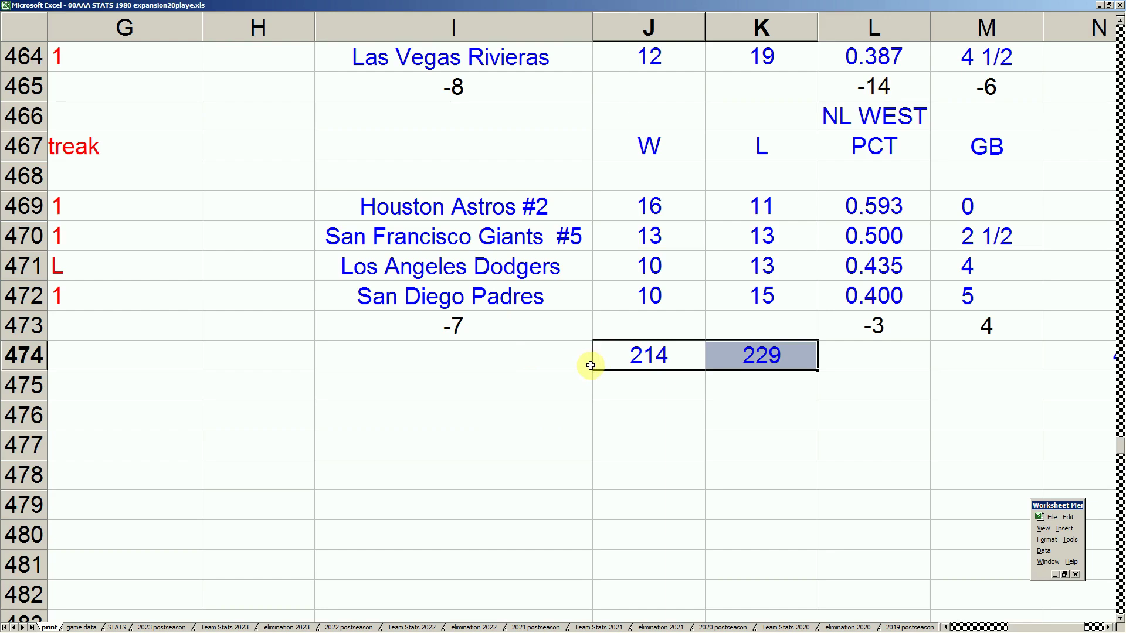
click(521, 302)
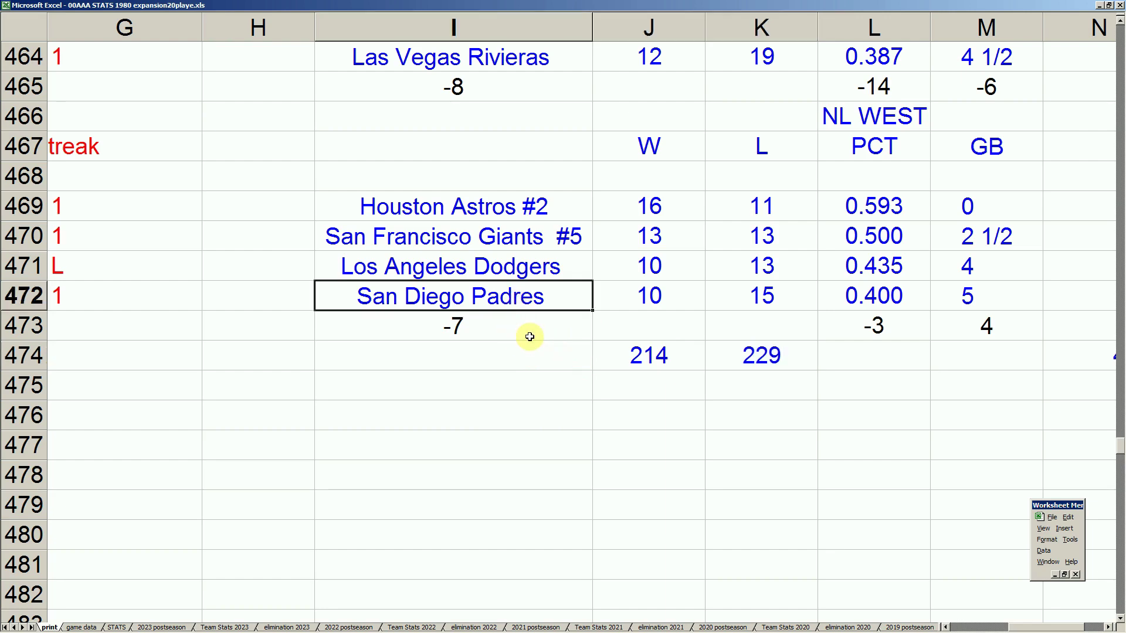
Step: Return to the AL standings and examine the AL East teams, starting with the Baltimore Orioles in A445
key(Home)
scroll(530, 337, up, 4)
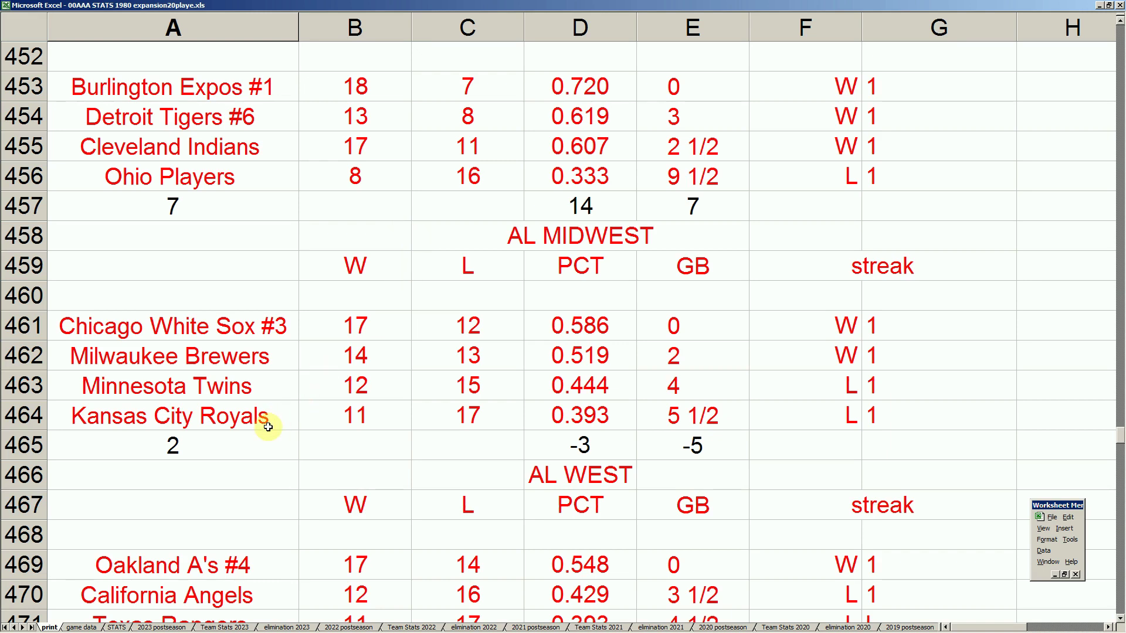
mouse_move(125, 631)
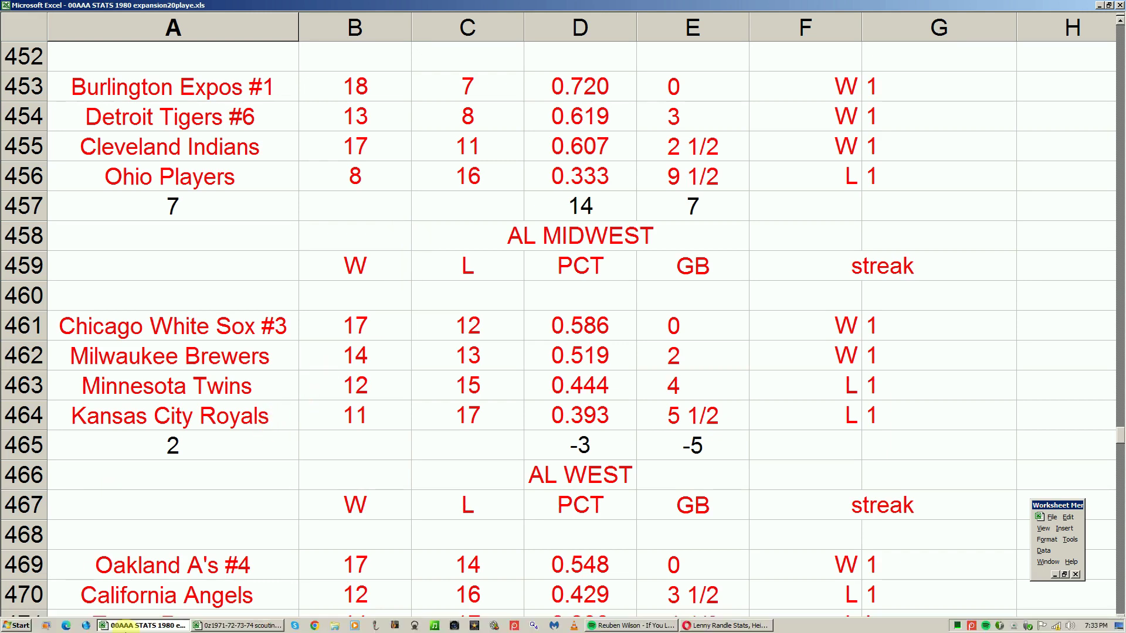
click(234, 257)
scroll(236, 254, up, 3)
scroll(236, 254, up, 2)
click(276, 296)
scroll(266, 321, down, 1)
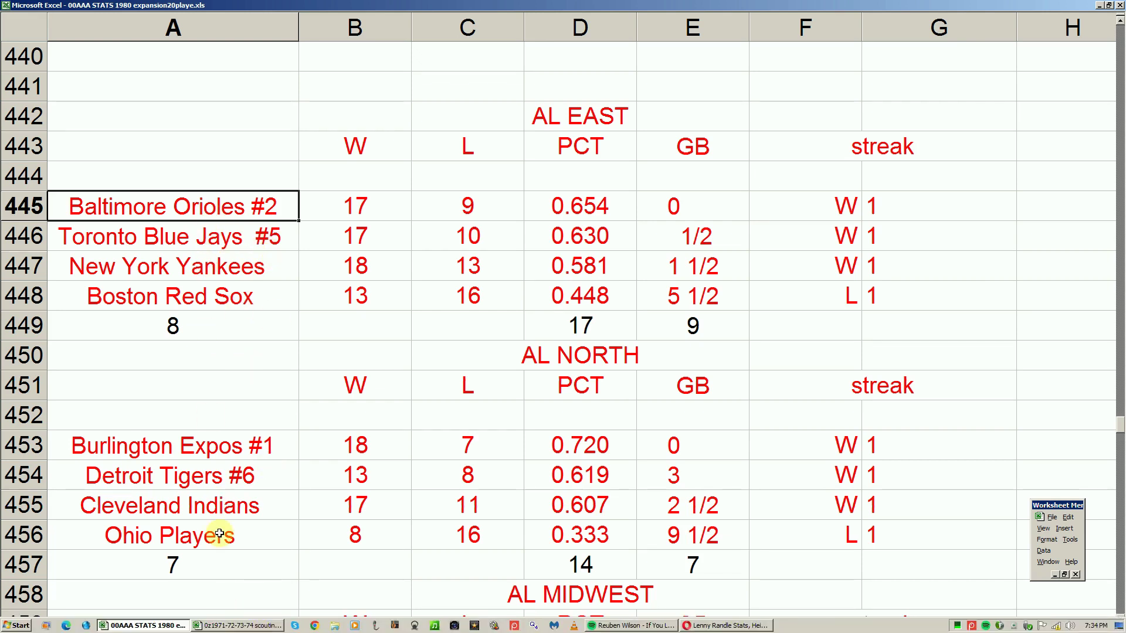
click(236, 628)
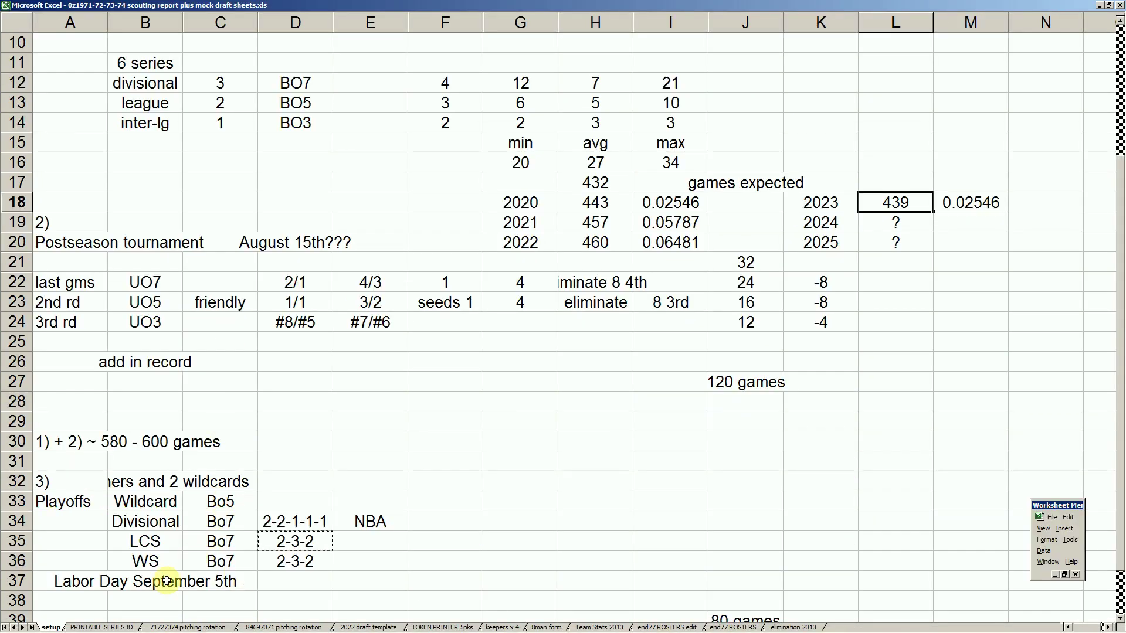
click(130, 628)
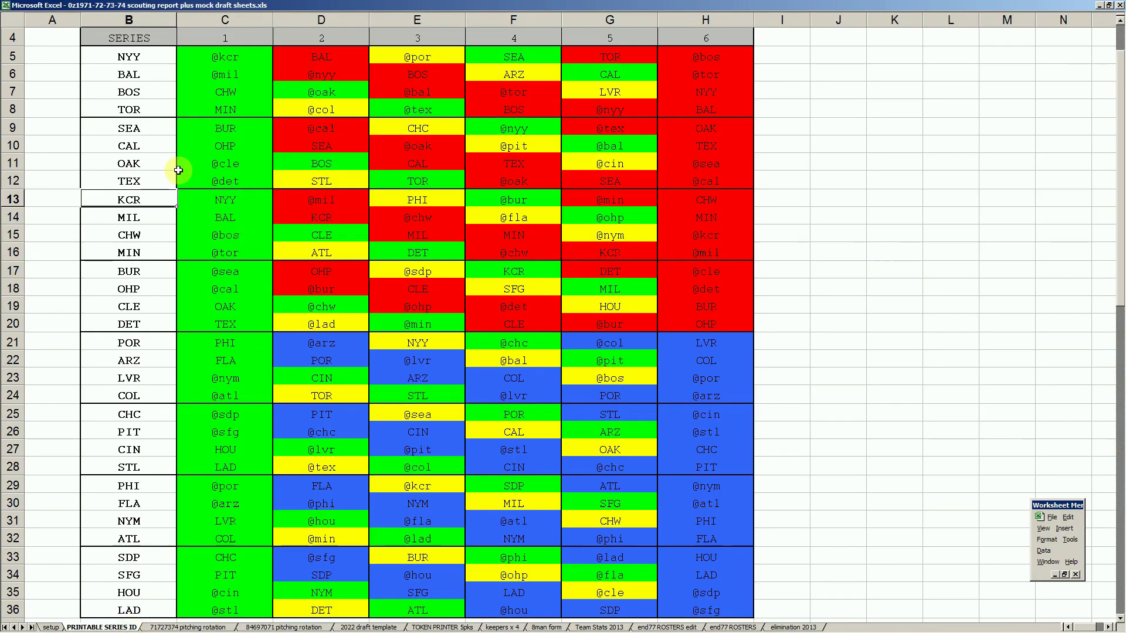
click(147, 80)
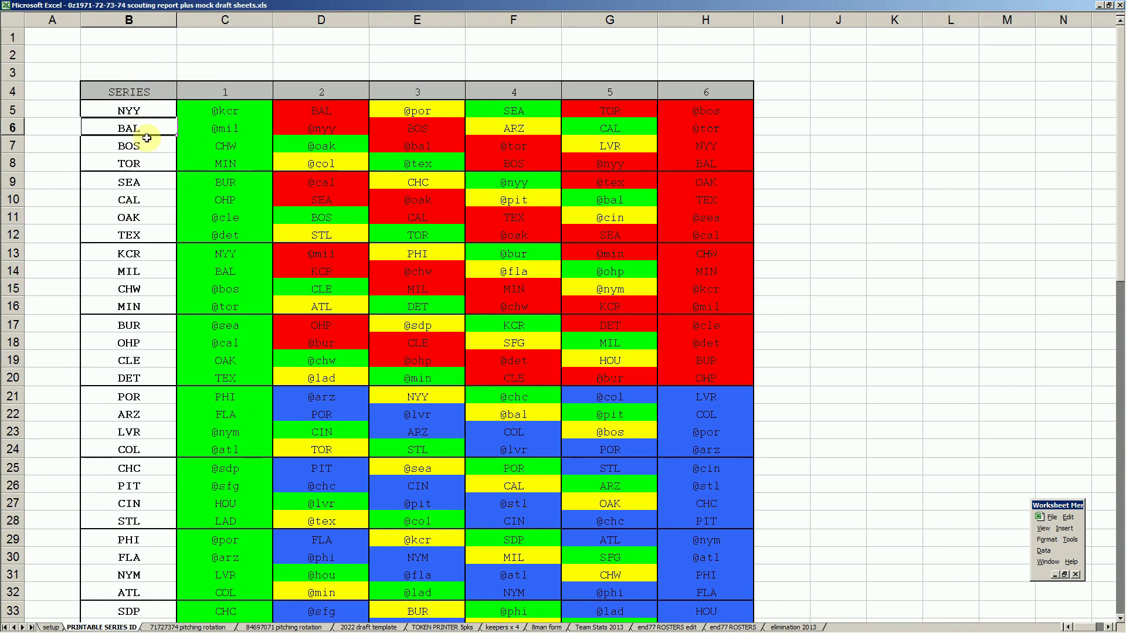
scroll(136, 129, up, 1)
Step: Trace Baltimore's opponents for series 1 to 6 across C6:H6 of the schedule
click(223, 129)
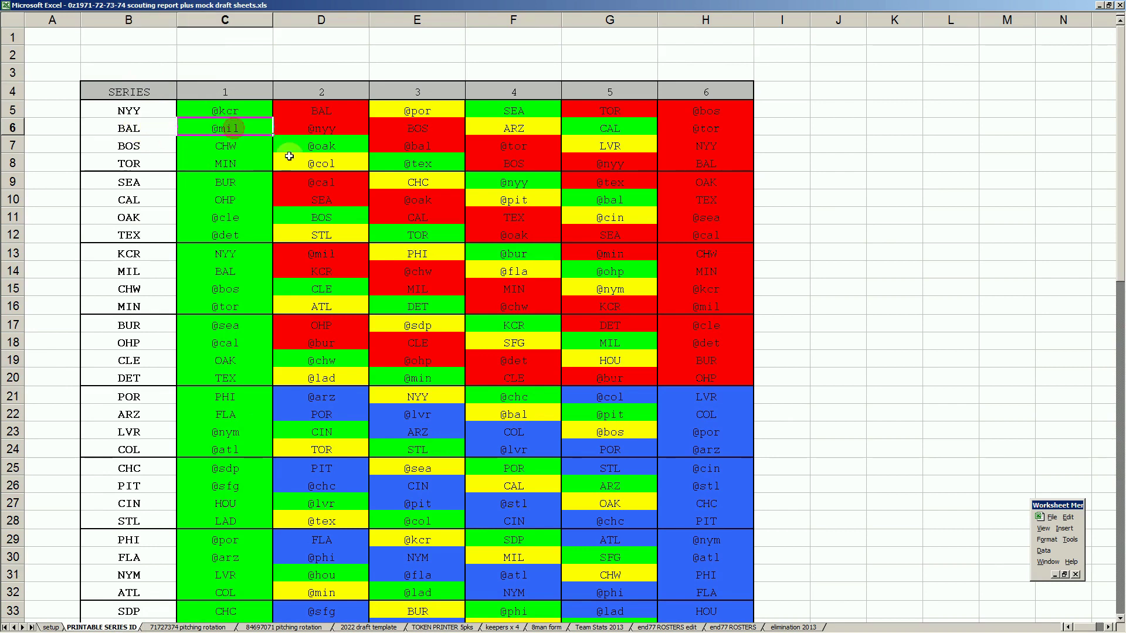
click(319, 129)
click(401, 130)
click(513, 131)
click(598, 130)
click(722, 134)
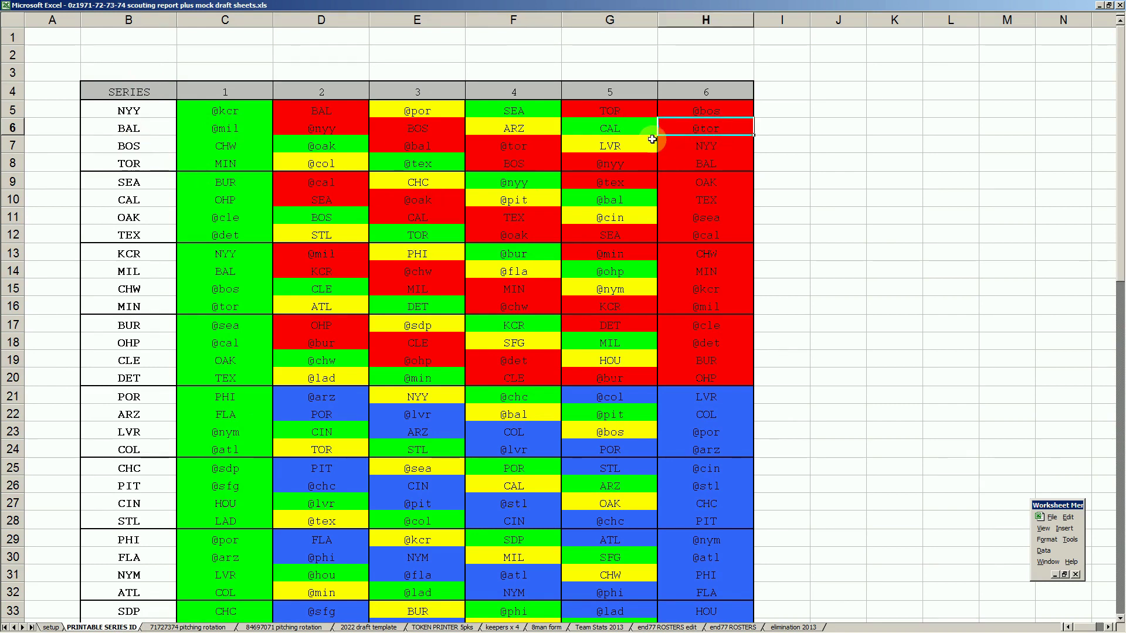
click(729, 131)
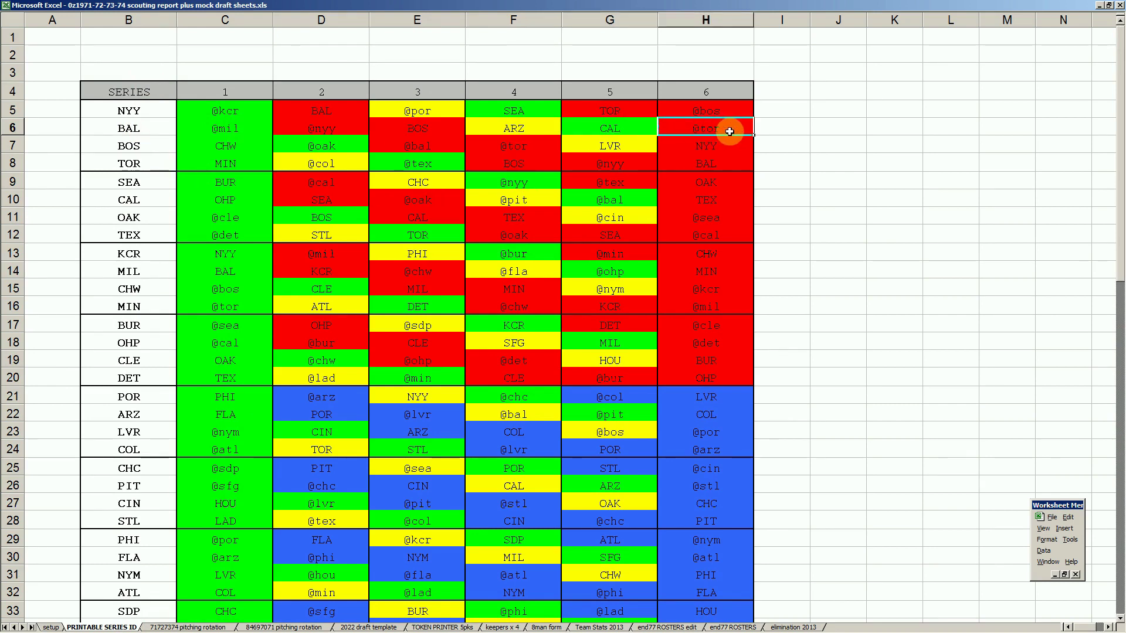
Step: Switch to the 00AAA STATS 1980 workbook's 2023 postseason sheet and examine the Toronto–Baltimore division title matchup in C50:D50
mouse_move(294, 628)
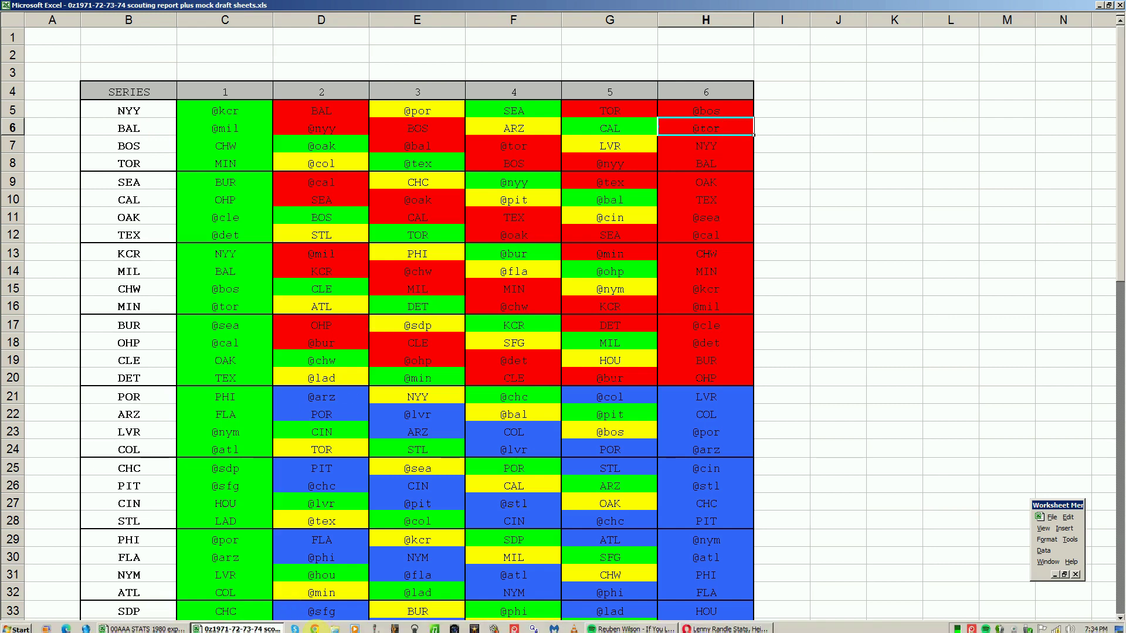
click(146, 626)
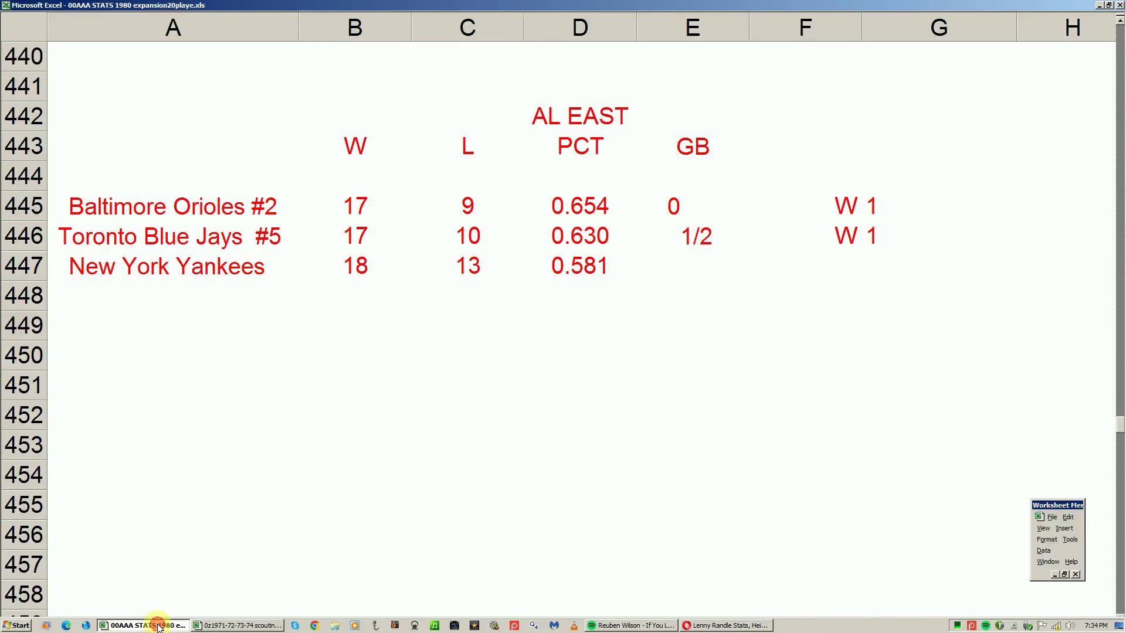
click(161, 627)
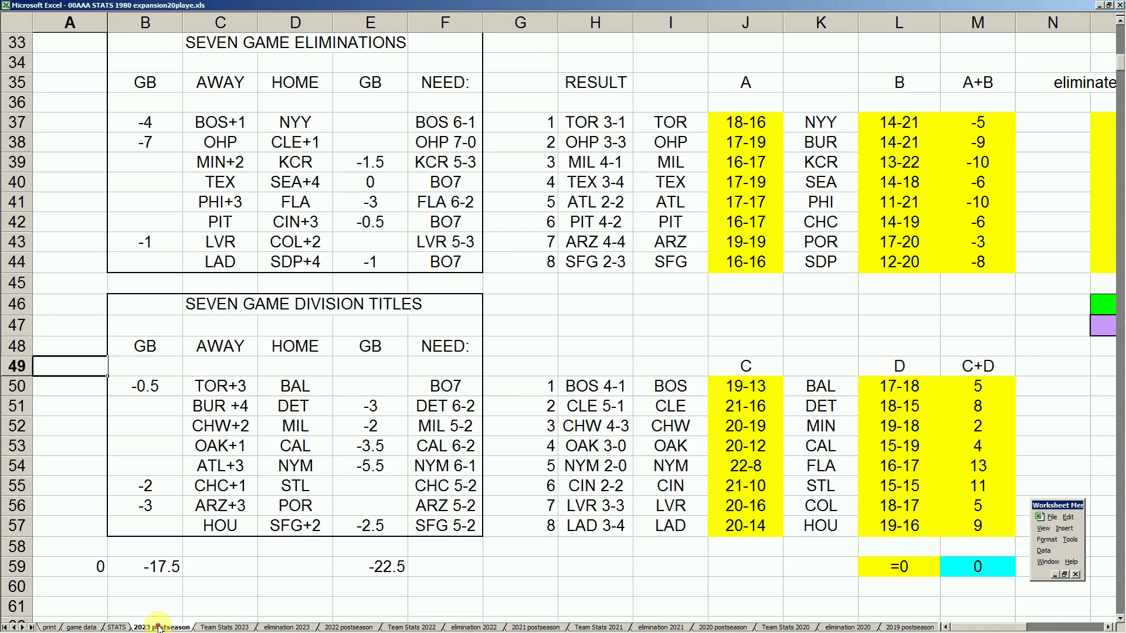
click(220, 387)
click(286, 386)
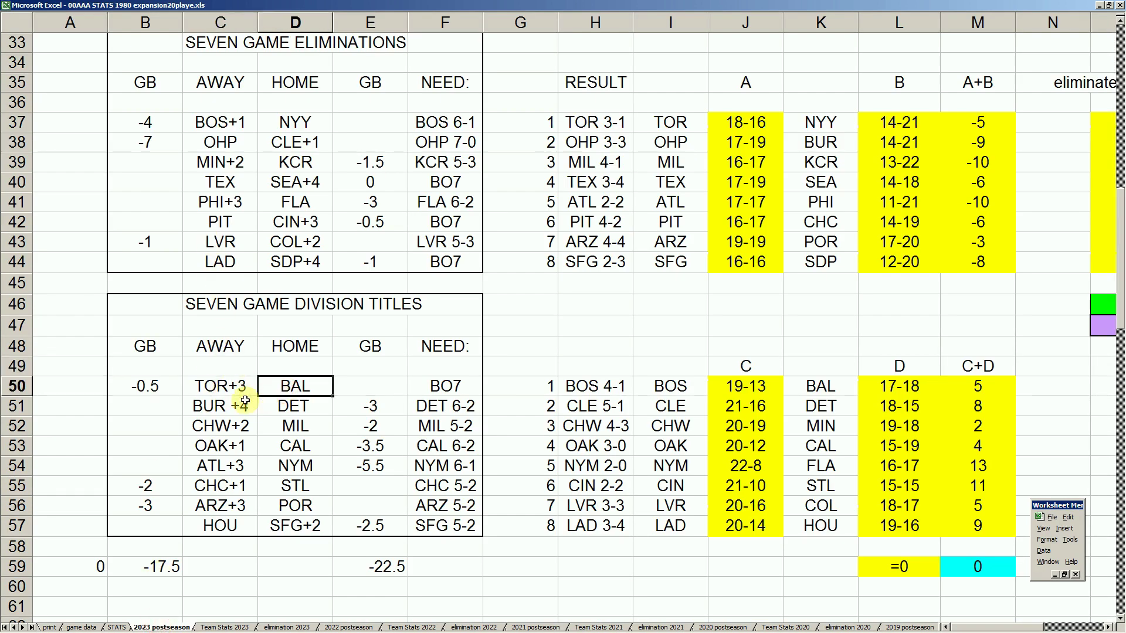
click(234, 387)
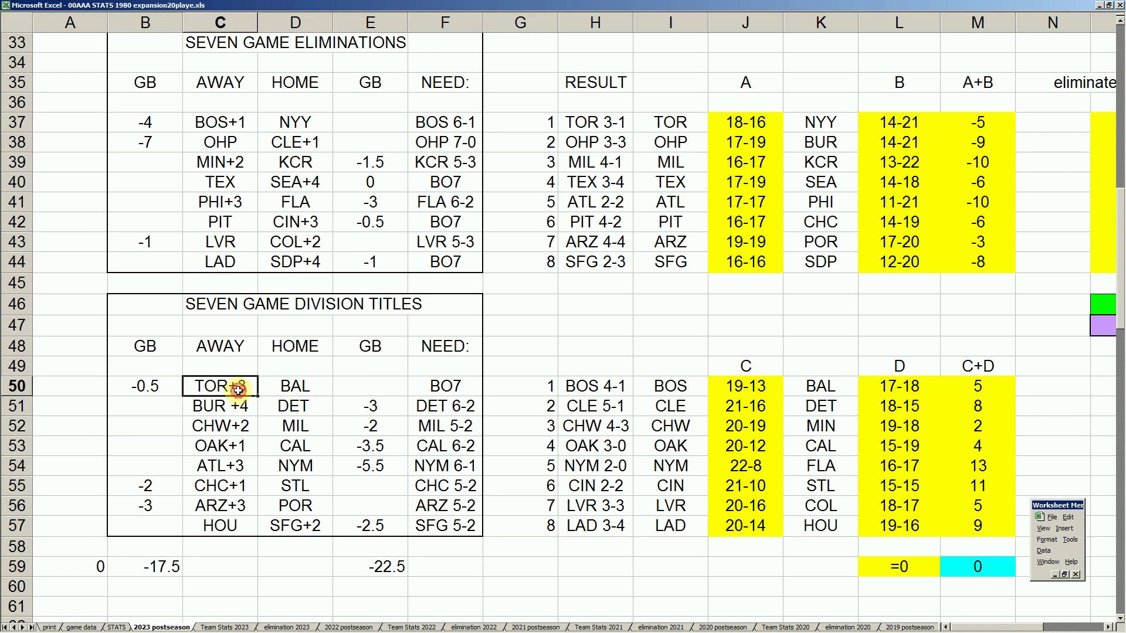
Step: Examine the games-behind value, both teams and the series requirement for Toronto–Baltimore across B50:F50
scroll(236, 423, down, 1)
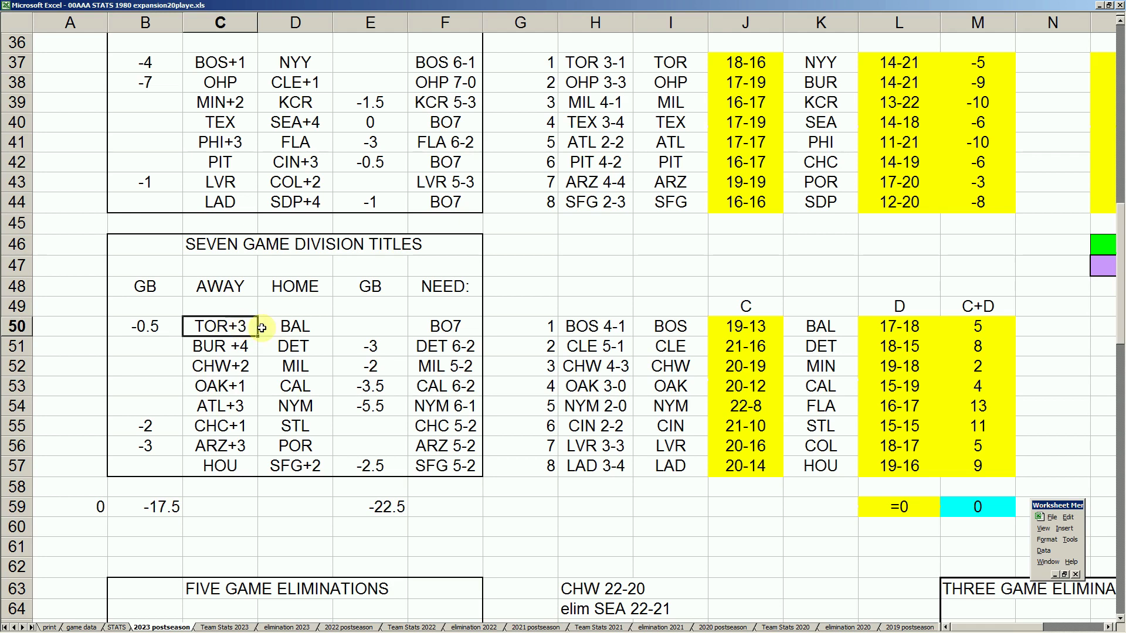
click(285, 331)
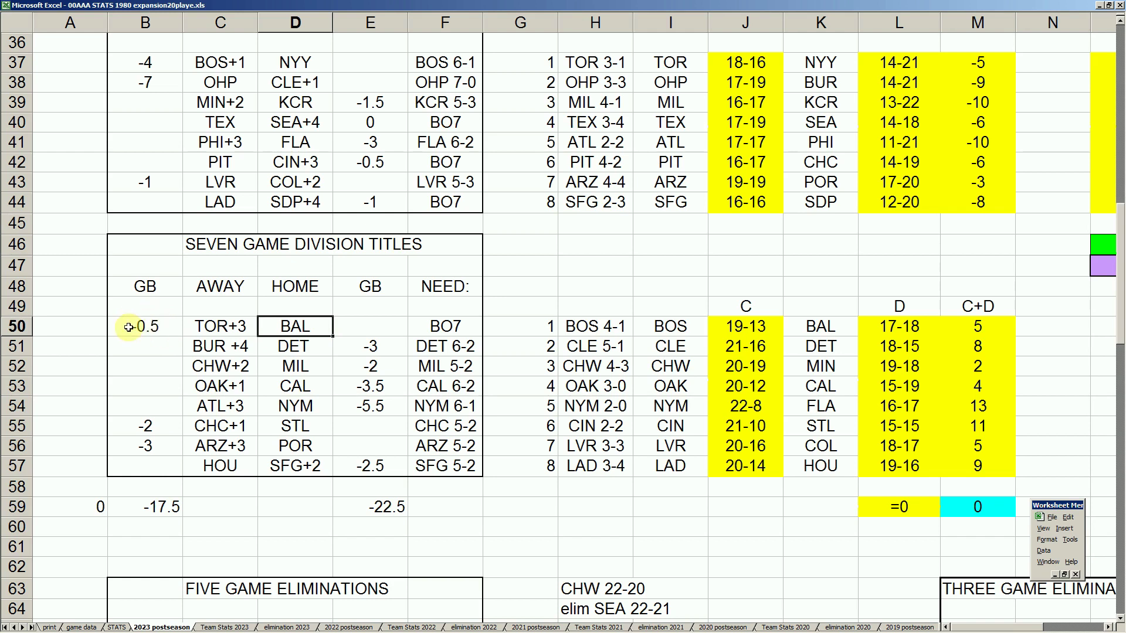
click(436, 326)
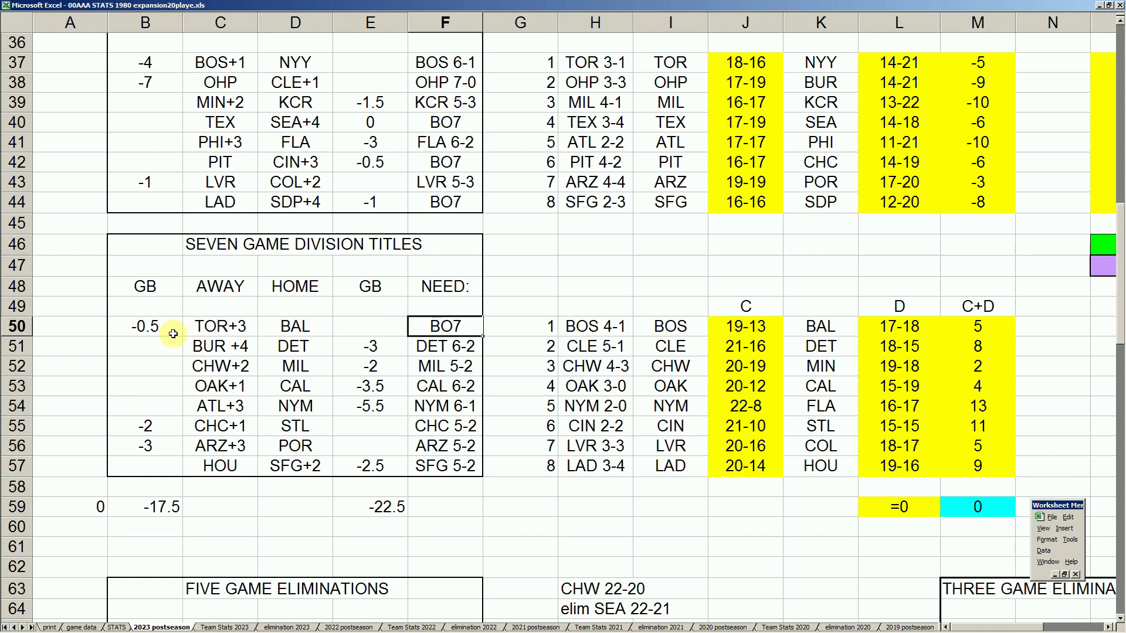
click(233, 330)
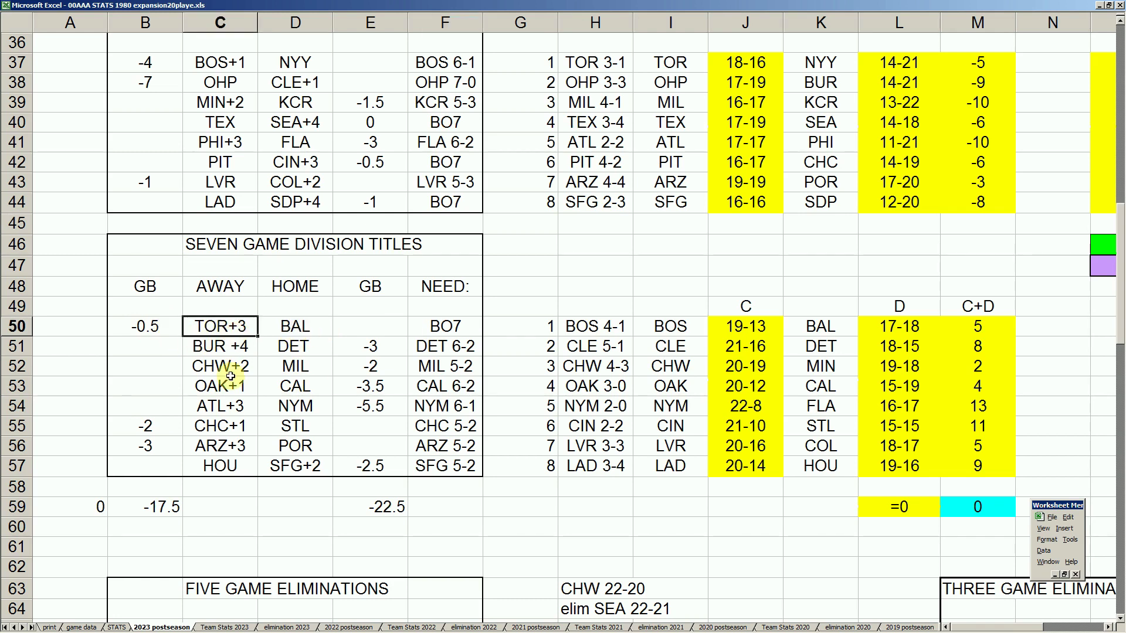
click(289, 326)
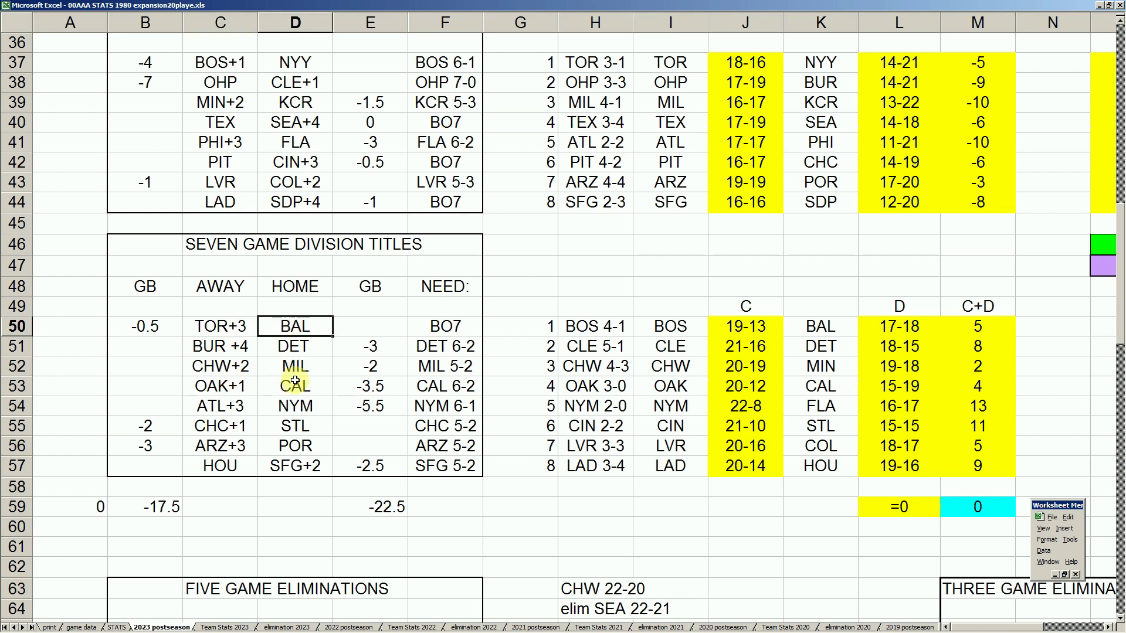
click(244, 327)
click(293, 326)
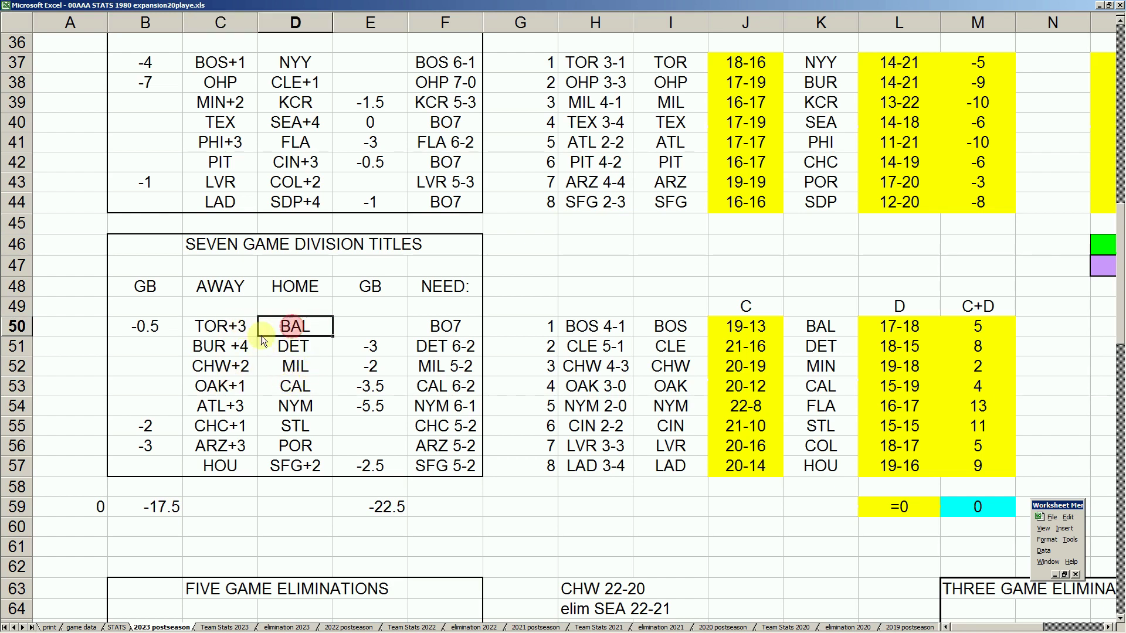
click(162, 326)
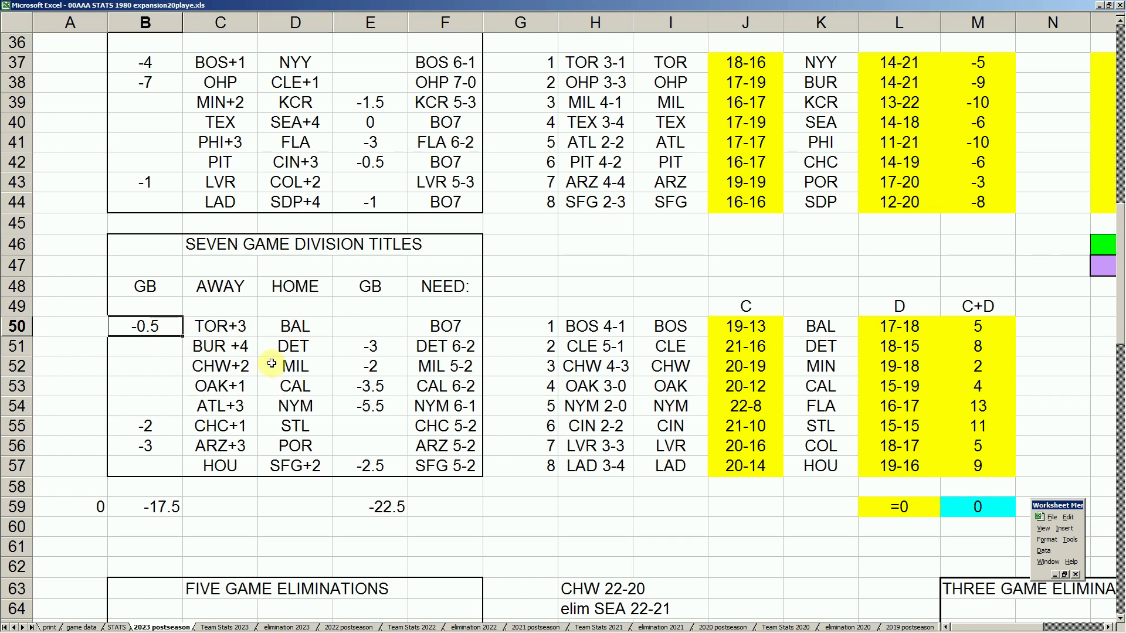
click(296, 330)
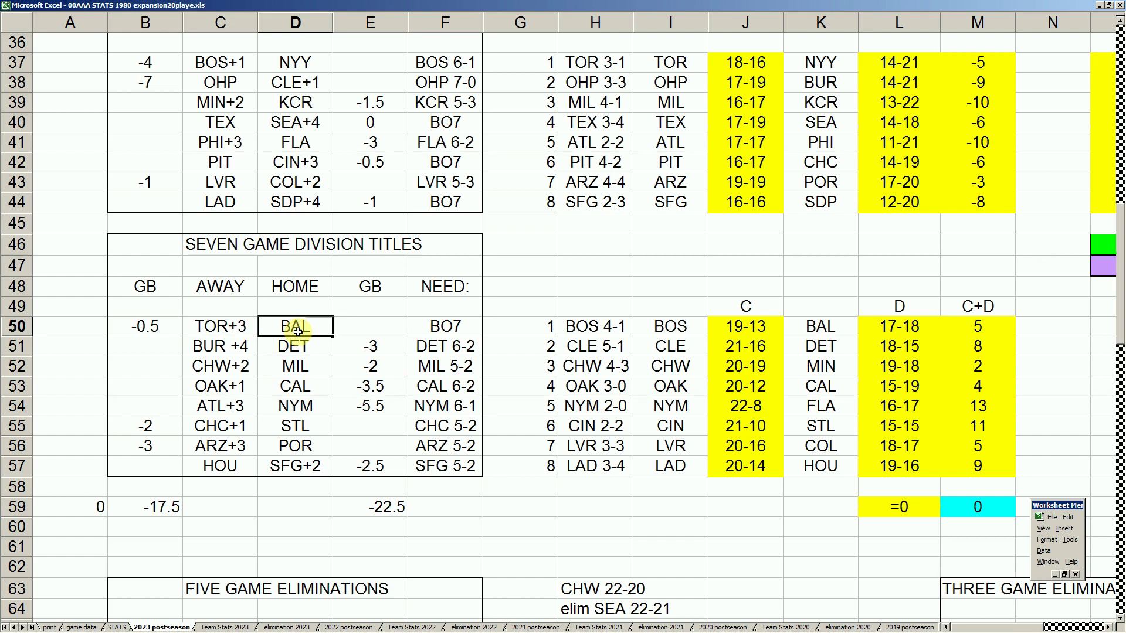
click(466, 325)
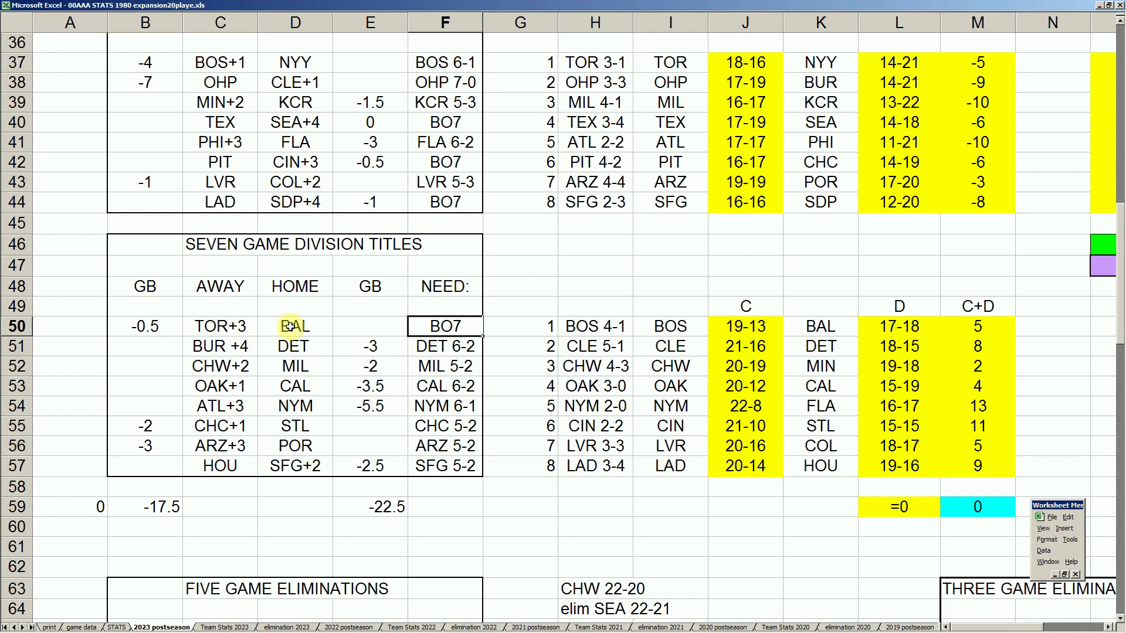
Step: Examine the Burlington–Detroit and Chicago White Sox–Milwaukee division title matchups and their required results in rows 51 and 52
click(376, 347)
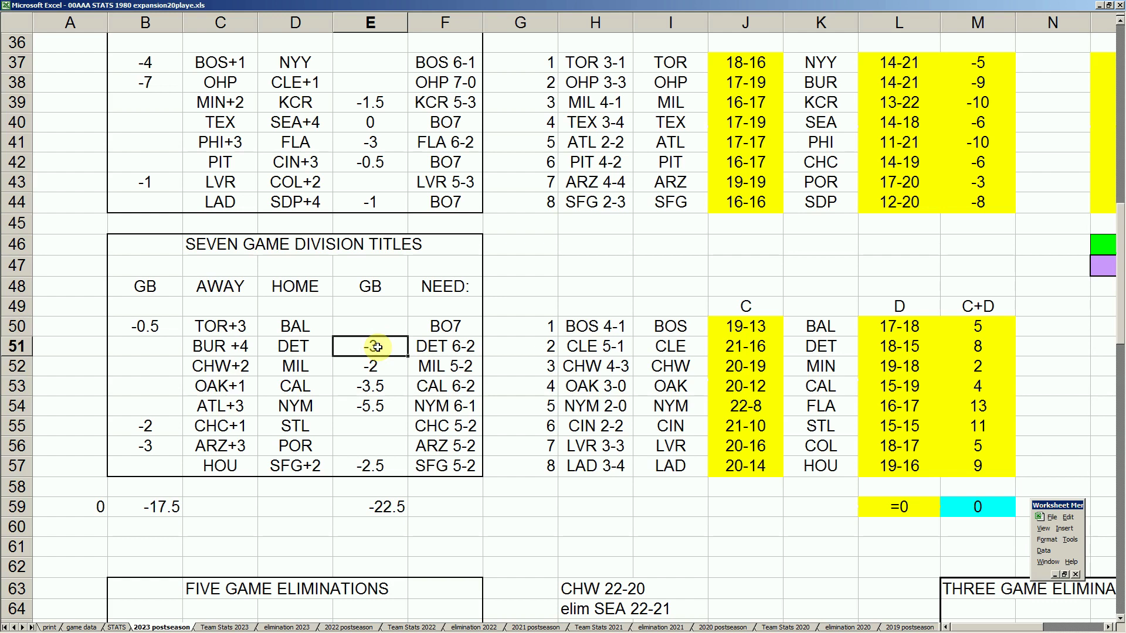
click(238, 349)
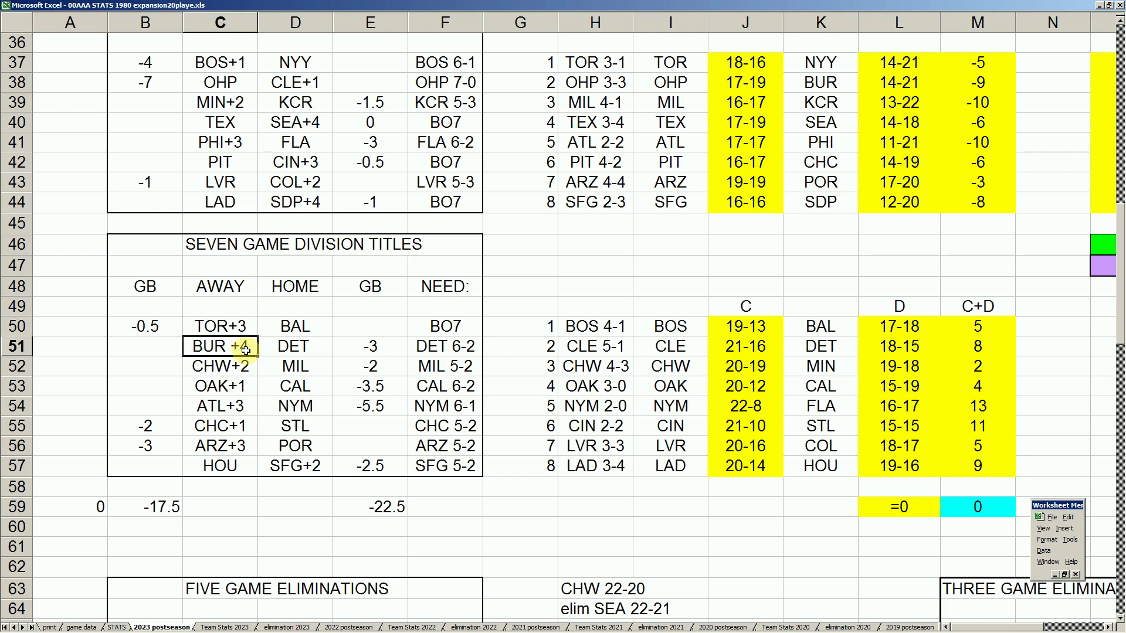
click(454, 350)
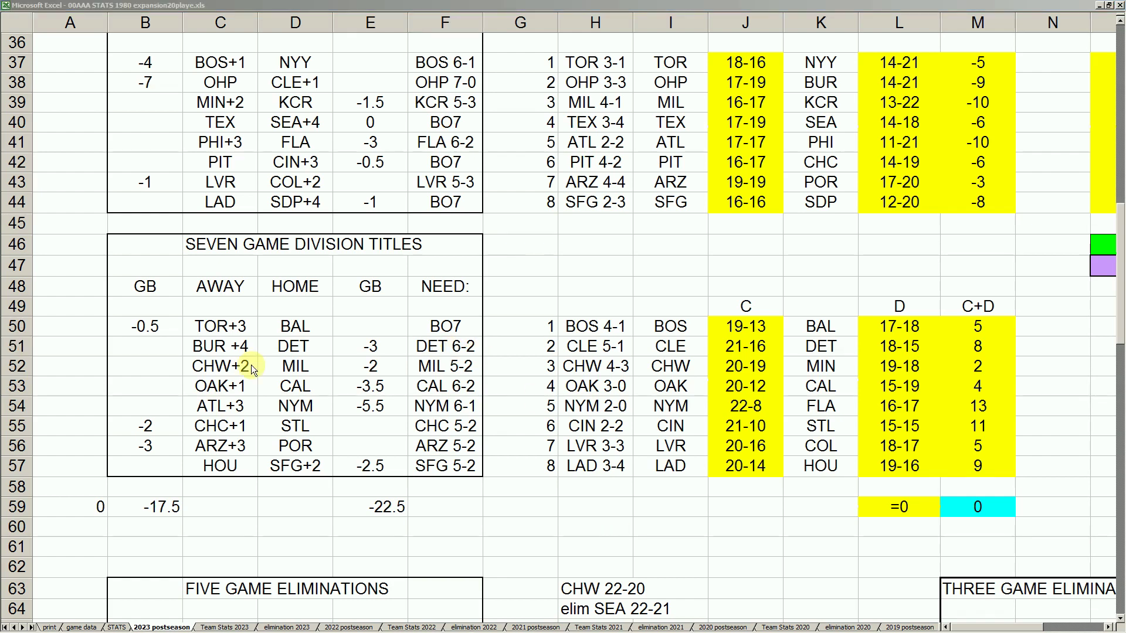
click(298, 351)
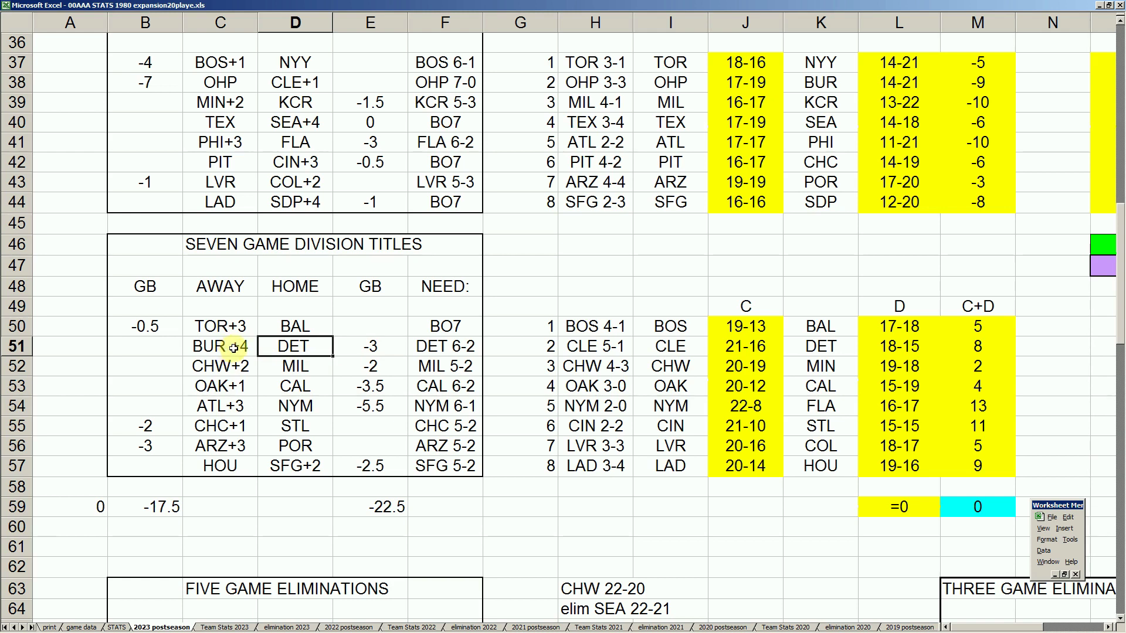
click(457, 347)
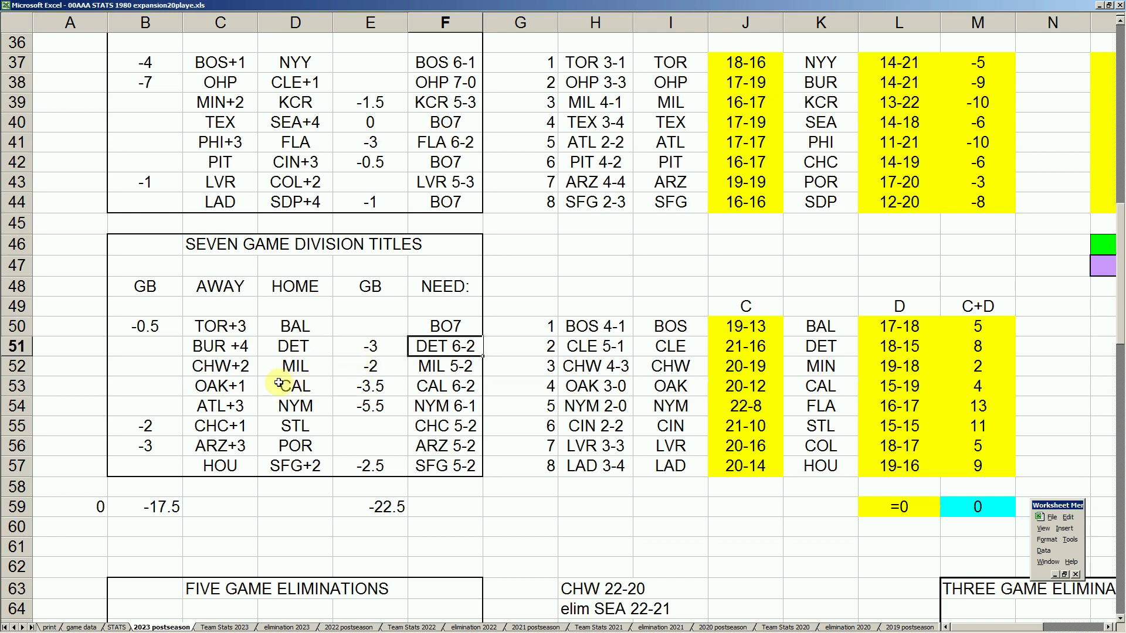
click(294, 365)
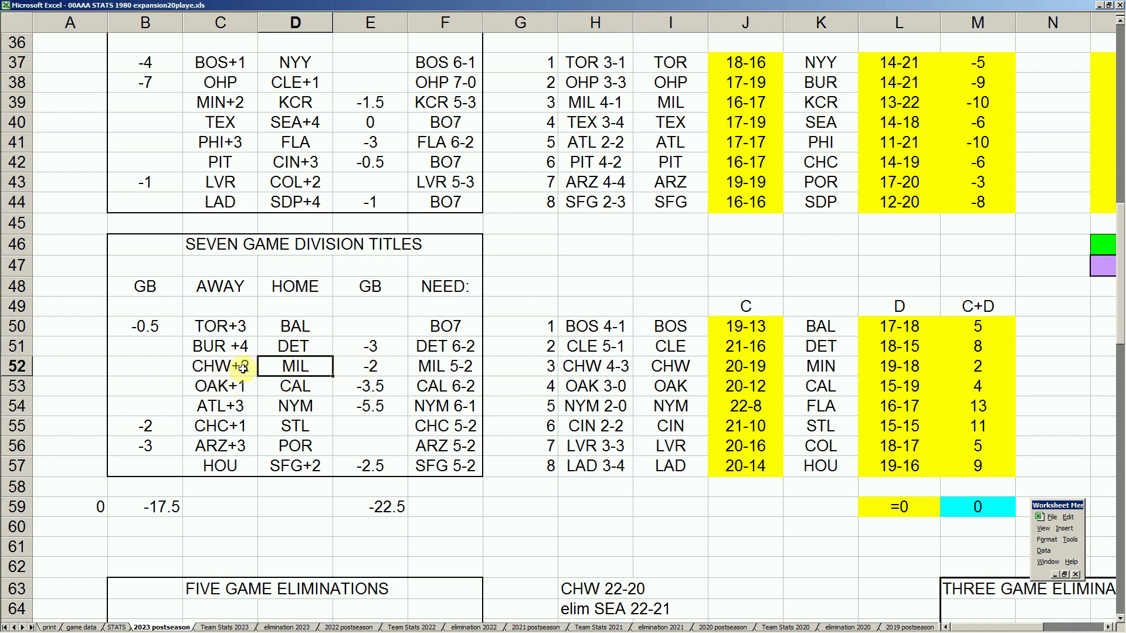
click(437, 368)
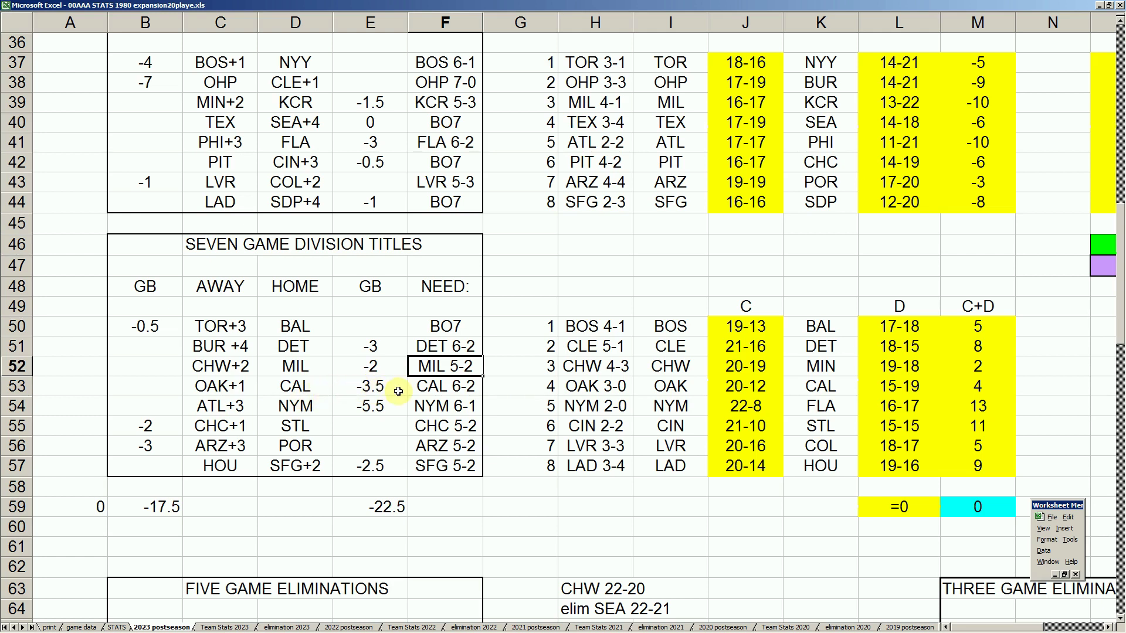
Step: Review the Oakland–California requirement in F53 and change the Atlanta–NYM series requirement in F54 to NYM 7-1
click(450, 386)
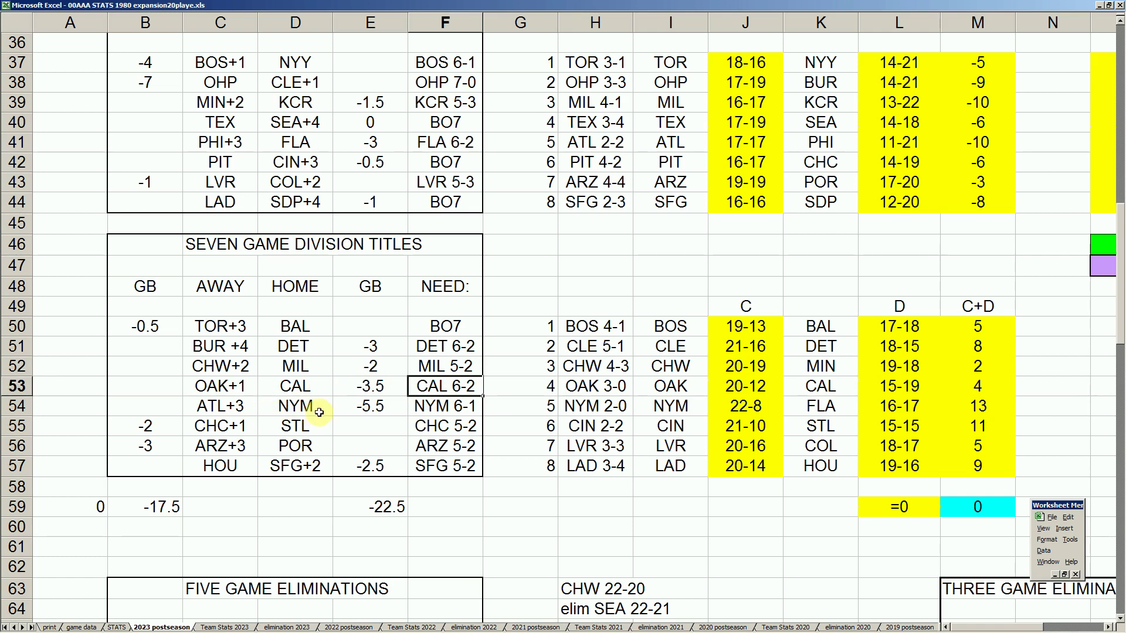
click(389, 409)
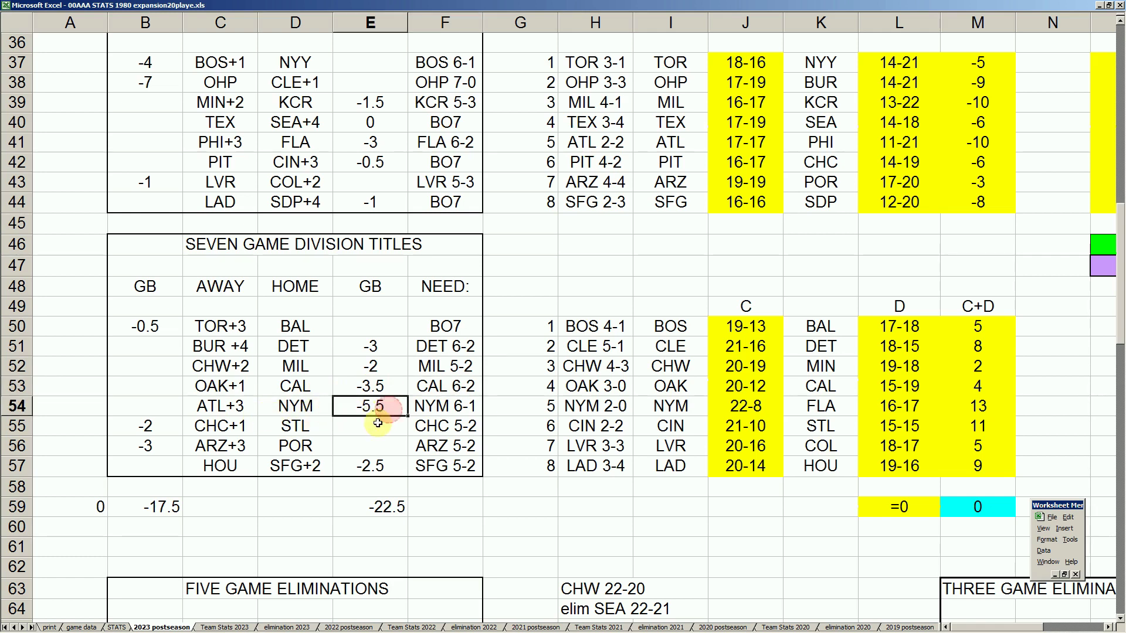
click(454, 406)
double_click(455, 406)
key(BackSpace)
text(7)
key(Return)
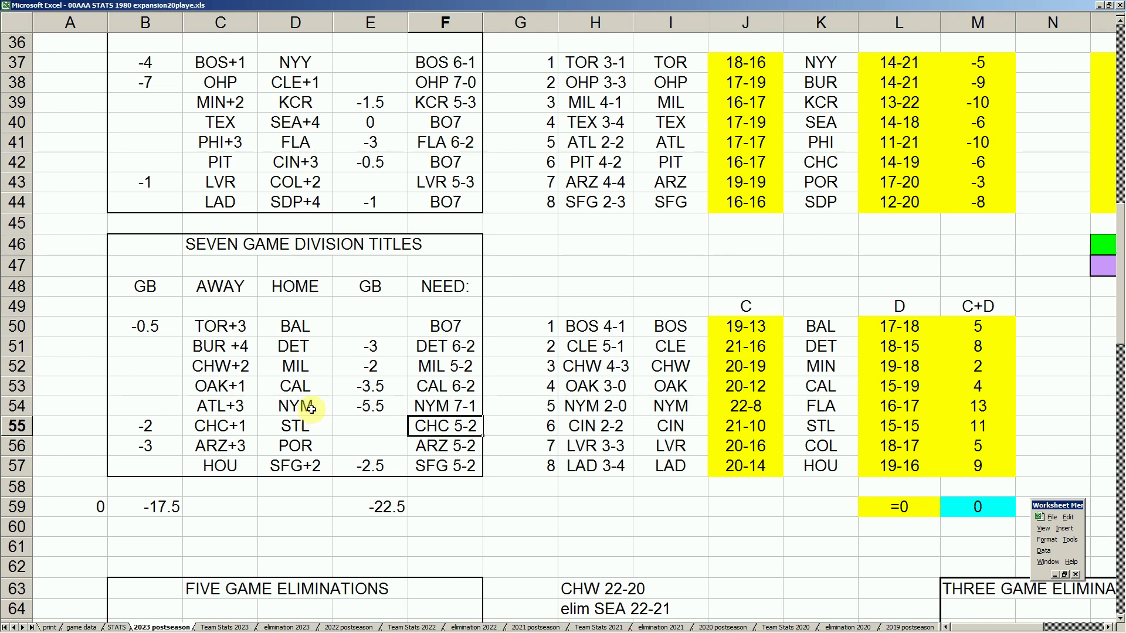
click(447, 405)
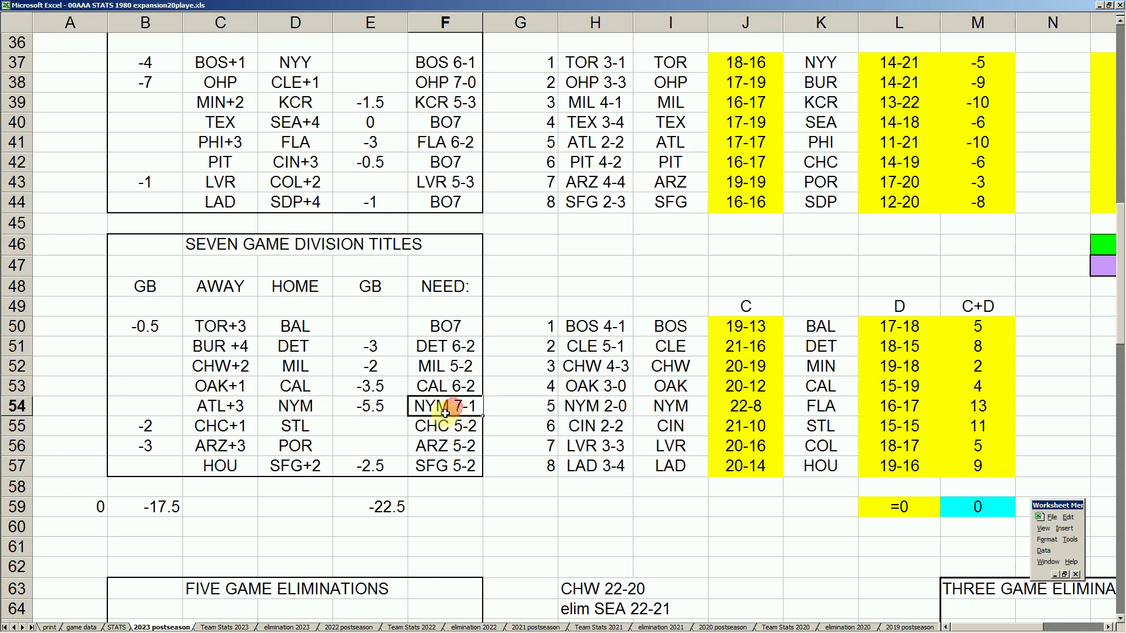
Step: Examine the CHC–STL and ARZ–POR division title matchups, with their games-behind values and required results, in rows 55 and 56
click(238, 424)
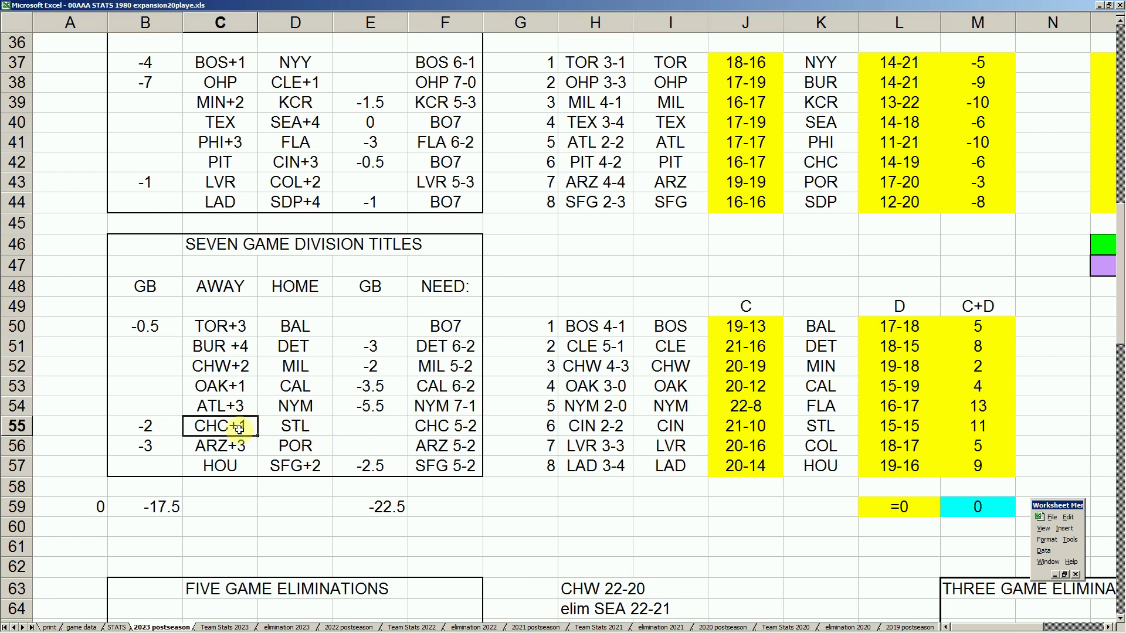
click(449, 433)
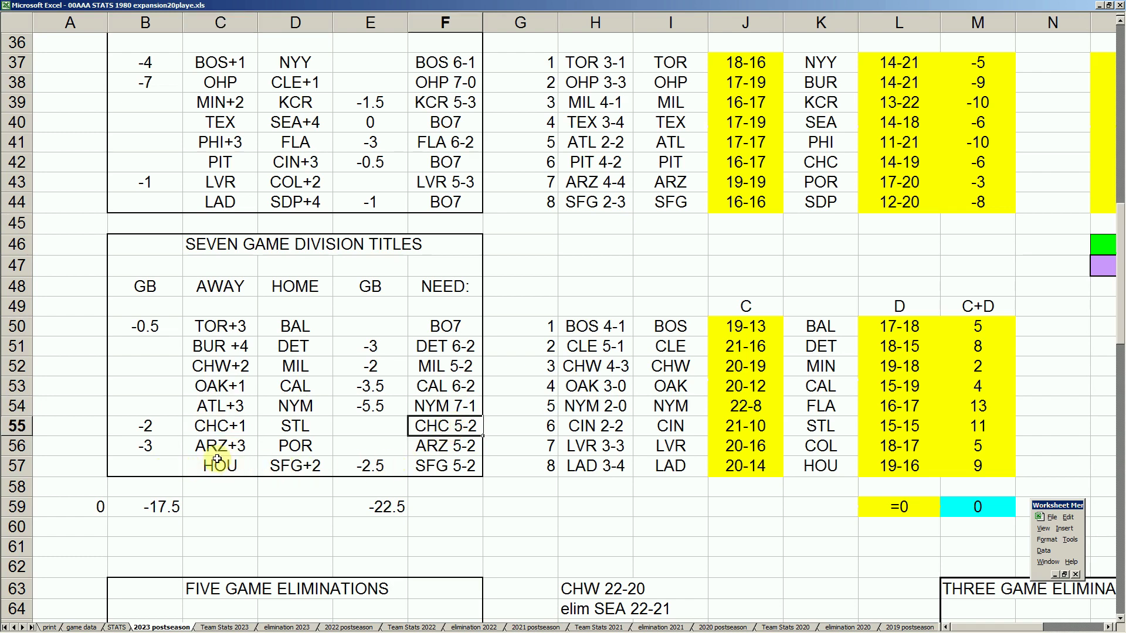
click(170, 445)
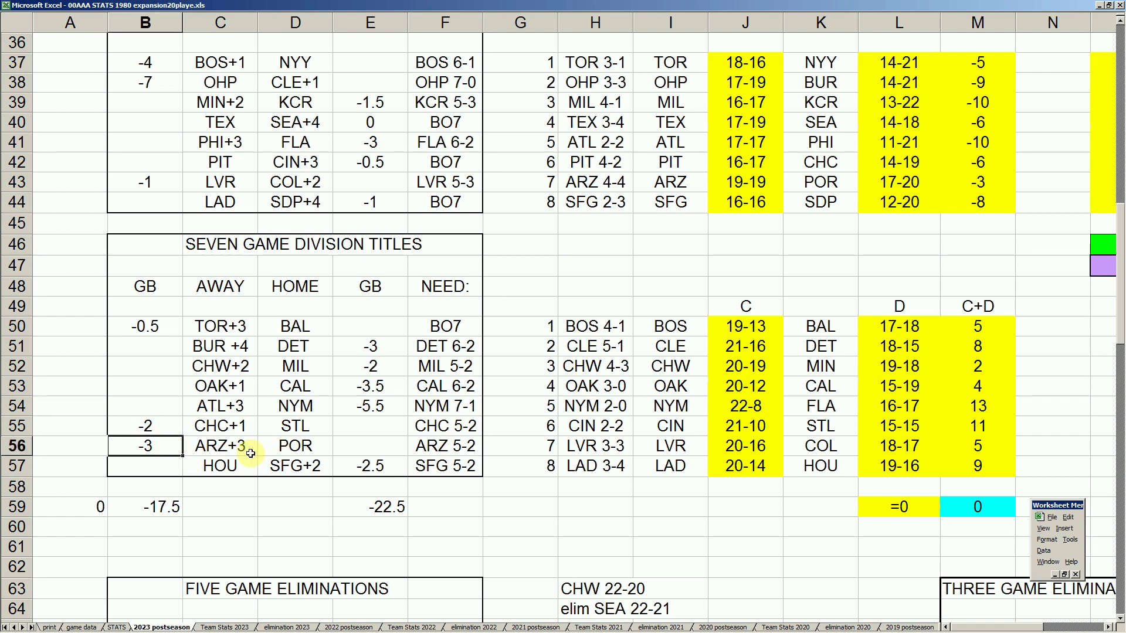
click(461, 445)
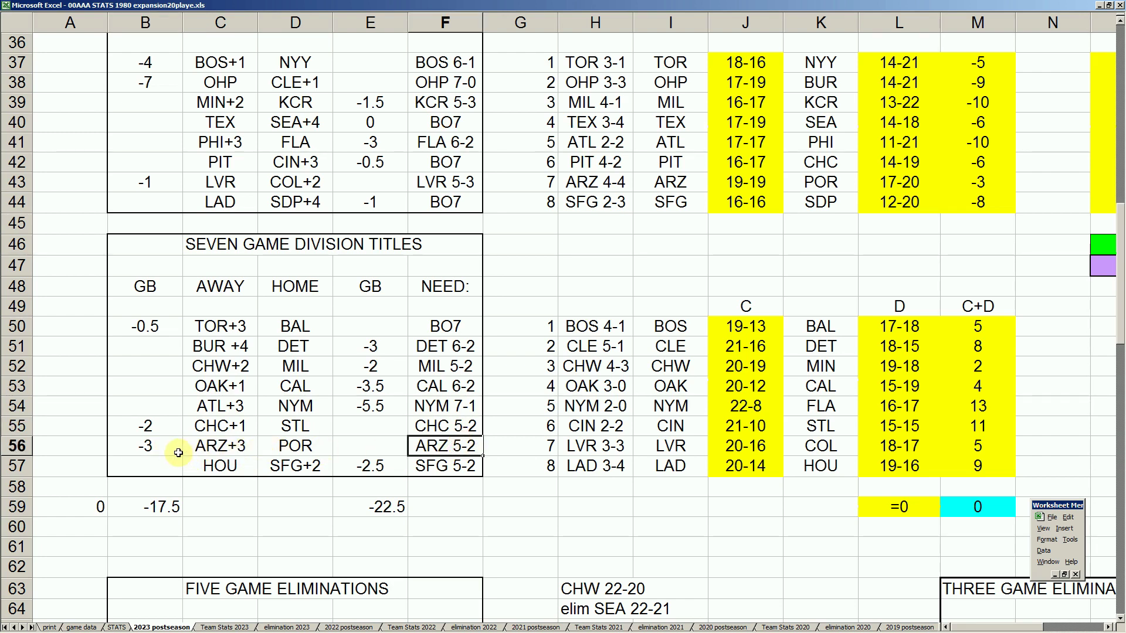
Step: Review the HOU–SFG row, the NEED entries in F50:F57 and the TOR games-back cell in the Seven Game Division Titles table
click(380, 460)
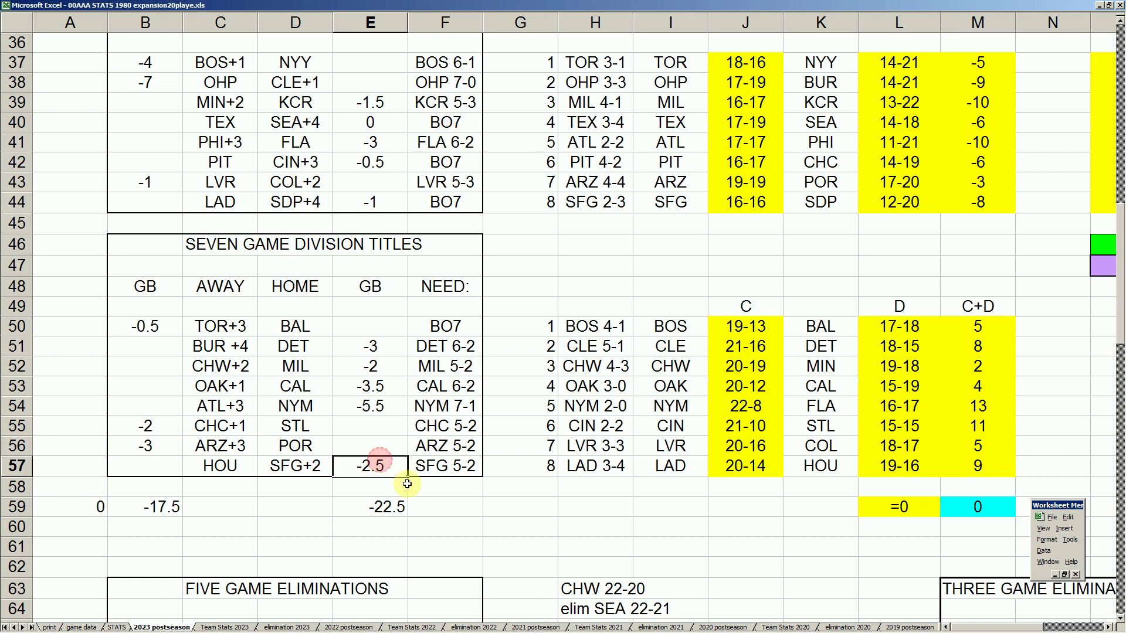
click(446, 468)
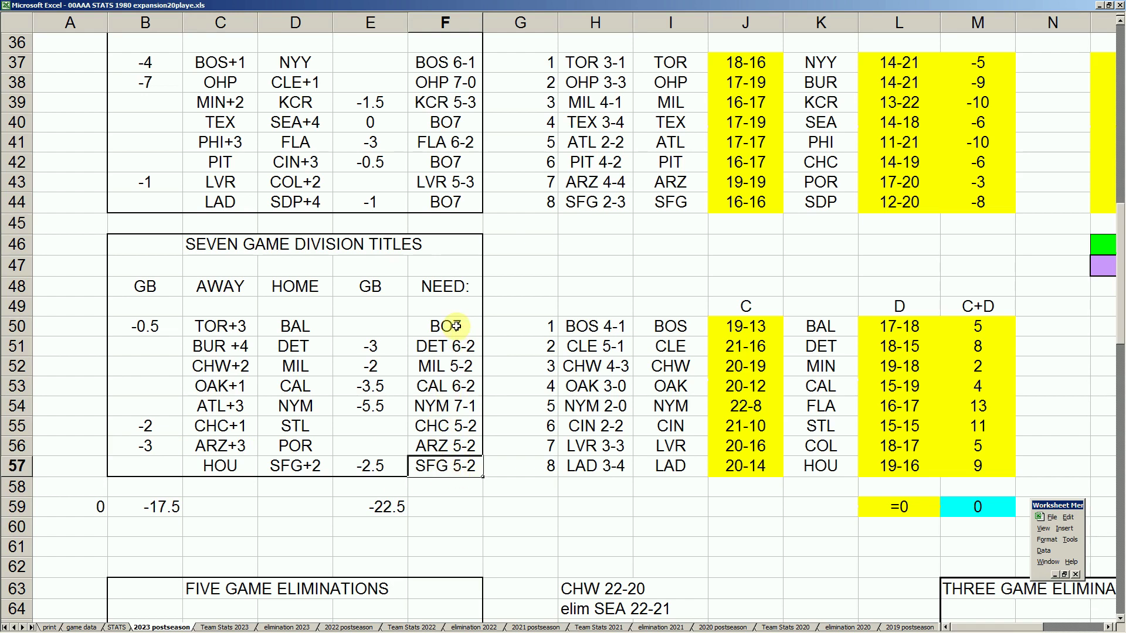
drag(458, 324, 456, 464)
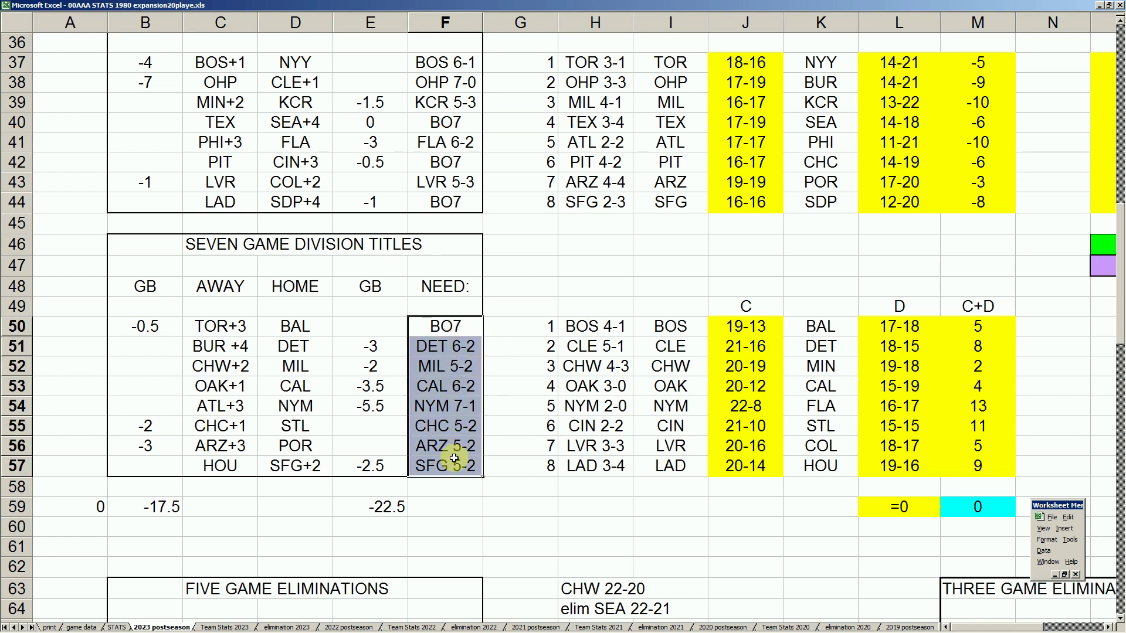
click(157, 326)
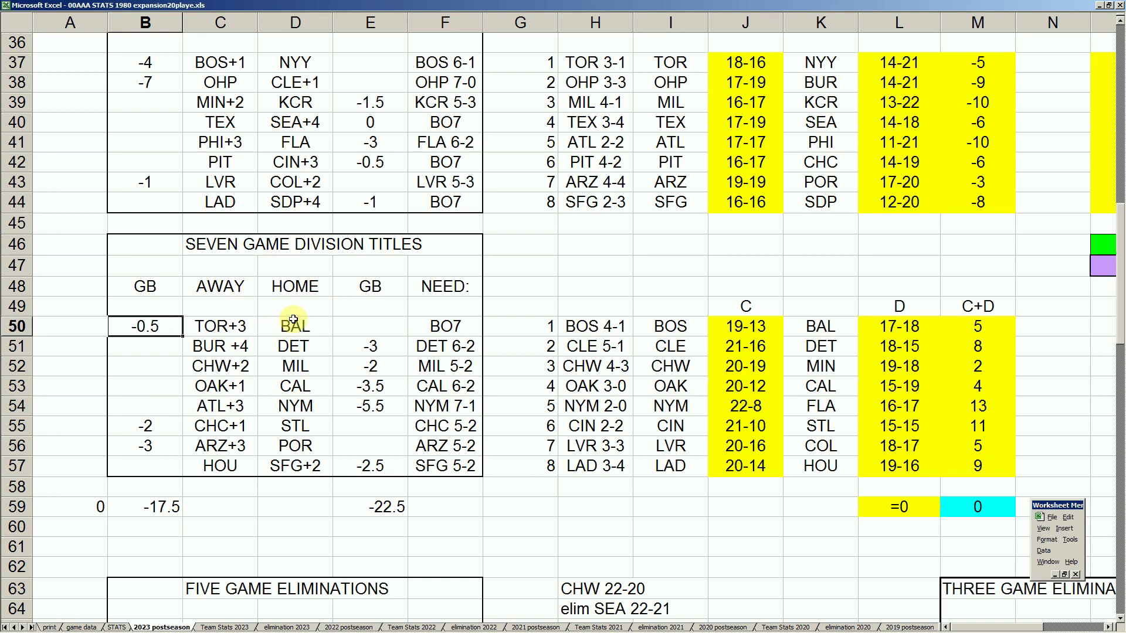
Step: Examine the games-back, home team and NEED cells for BOS–NYY and OHP–CLE in the Seven Game Eliminations table
scroll(296, 320, up, 2)
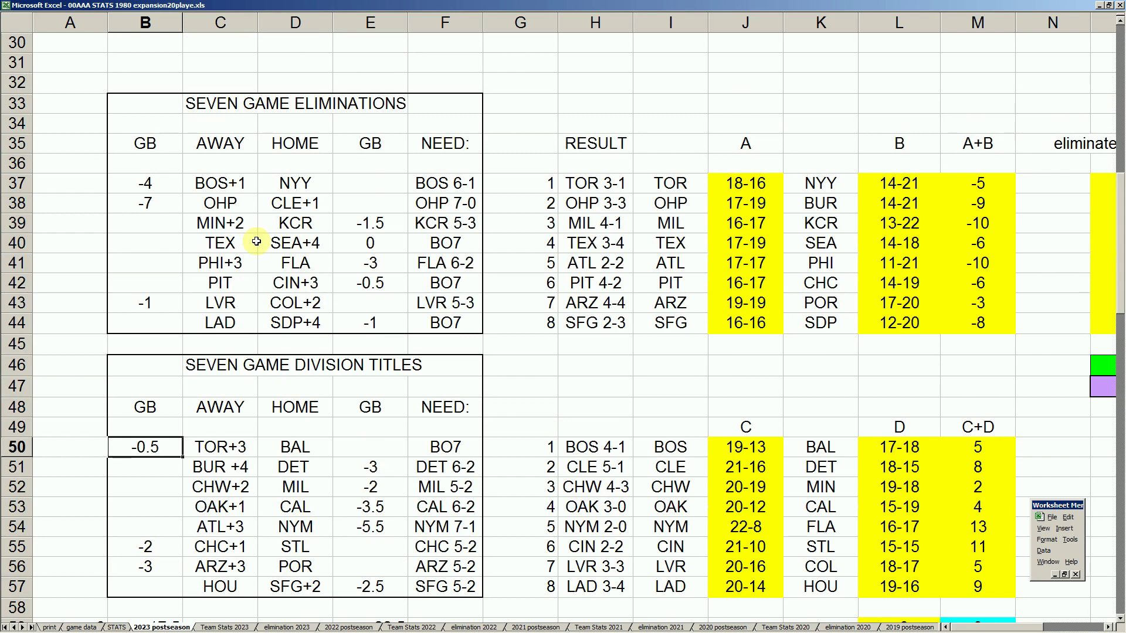
click(221, 185)
click(160, 188)
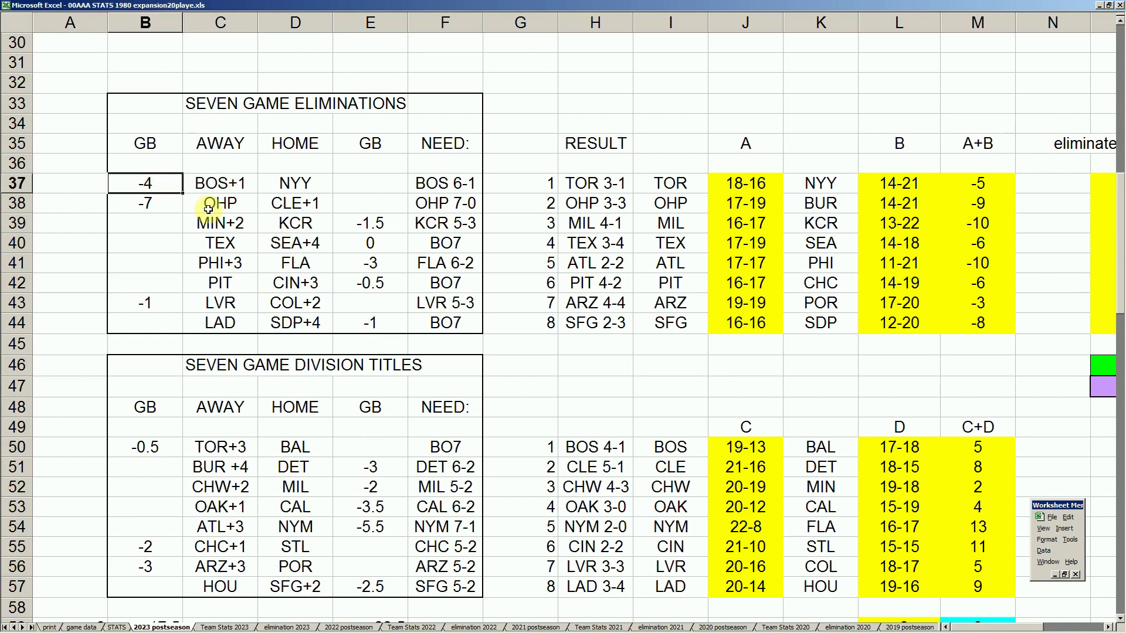
click(310, 183)
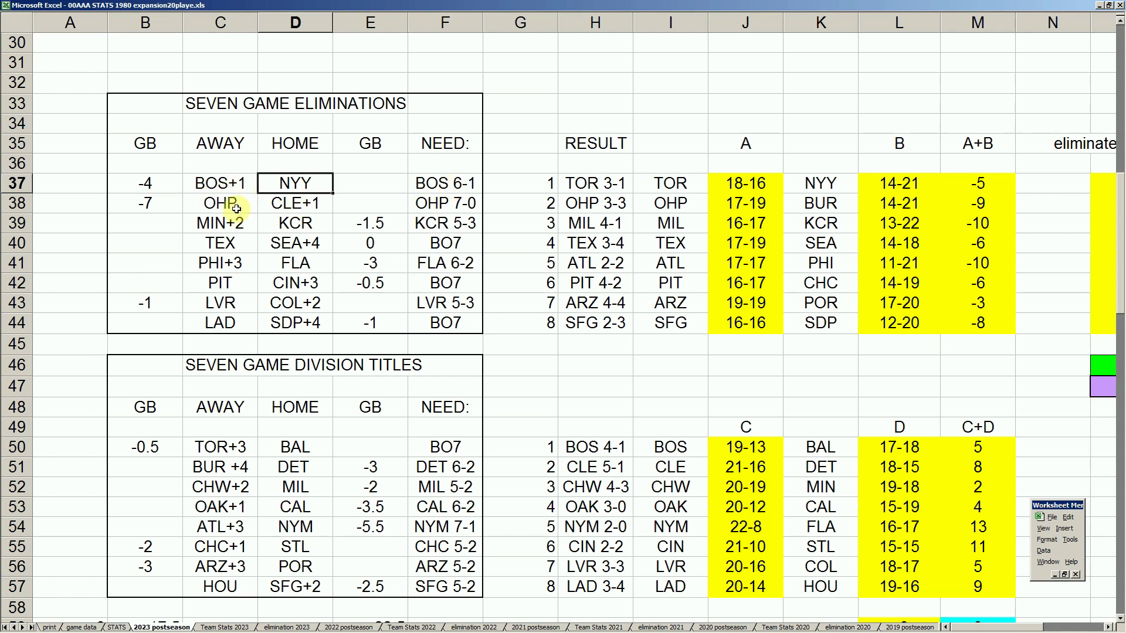
click(161, 206)
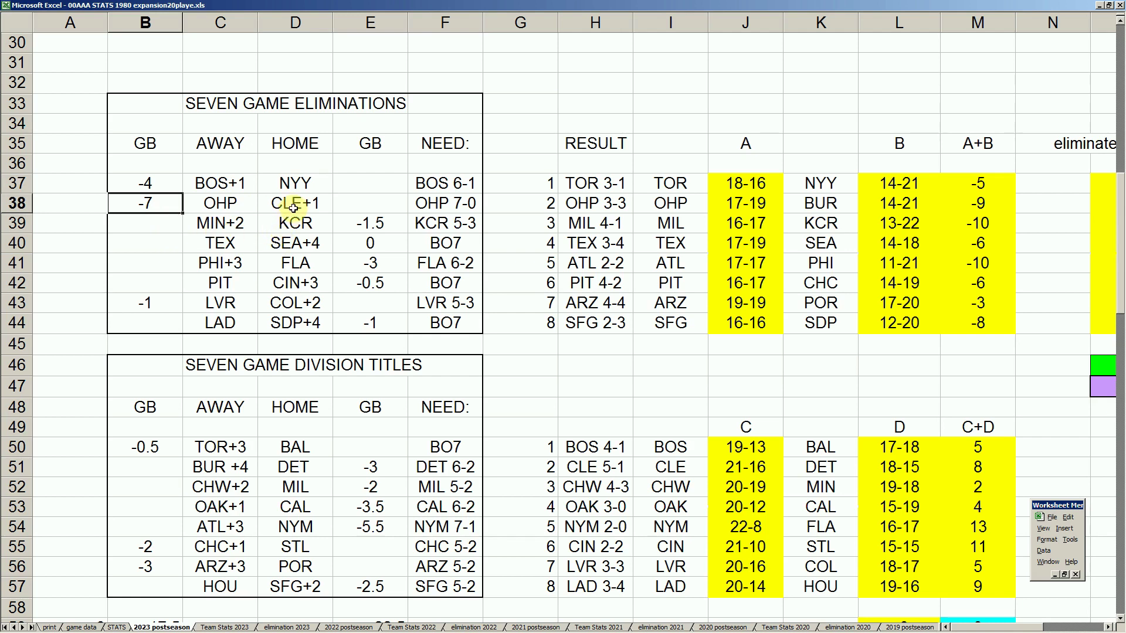
click(468, 206)
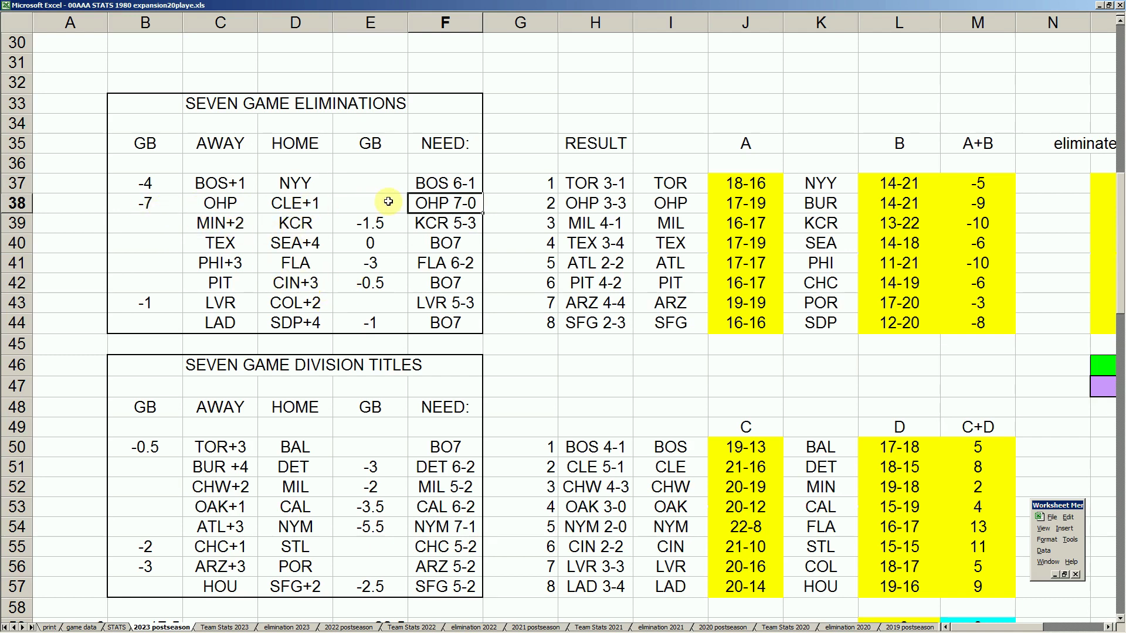
click(319, 206)
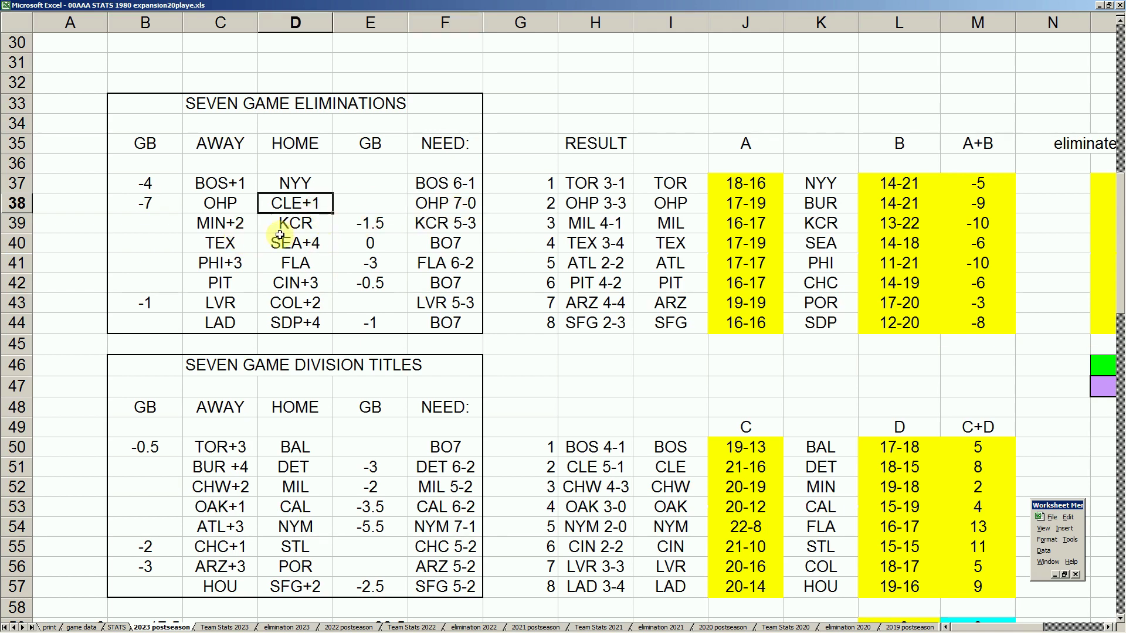
Step: Check the games-back and NEED entries of the MIN–KCR, TEX–SEA and PHI–FLA elimination matchups in rows 39 to 41
click(382, 229)
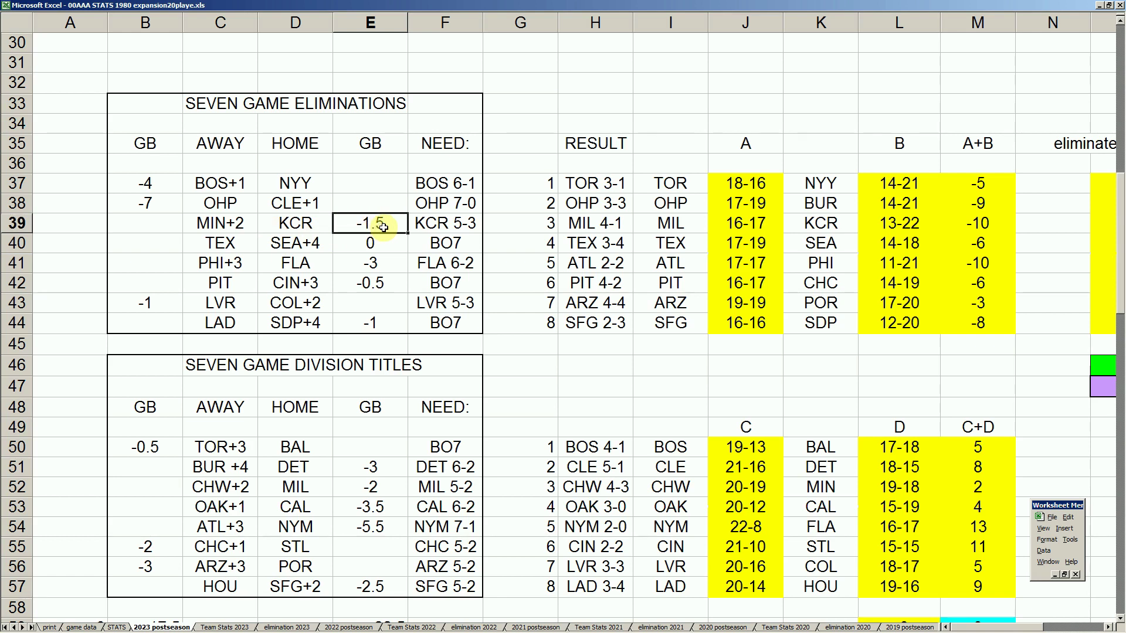
click(415, 224)
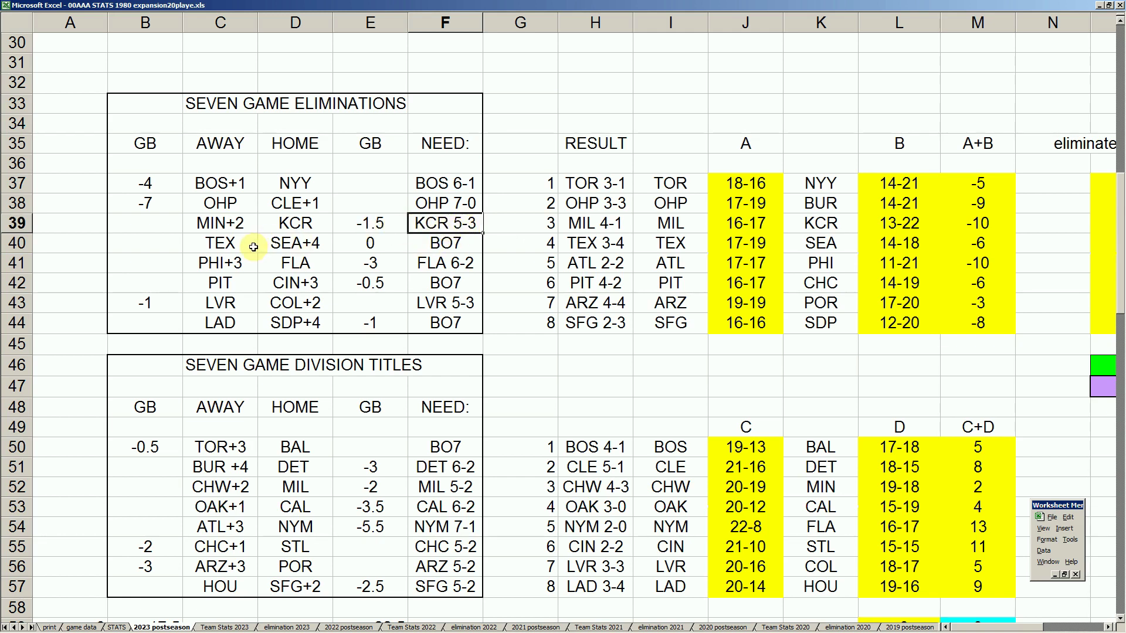
click(369, 242)
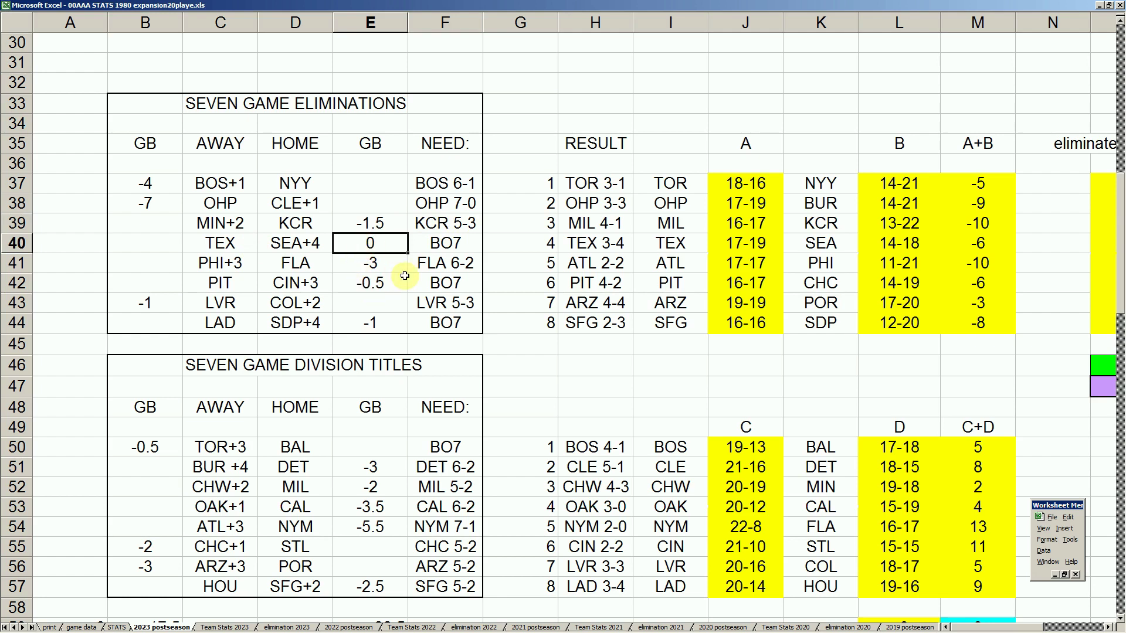
click(287, 245)
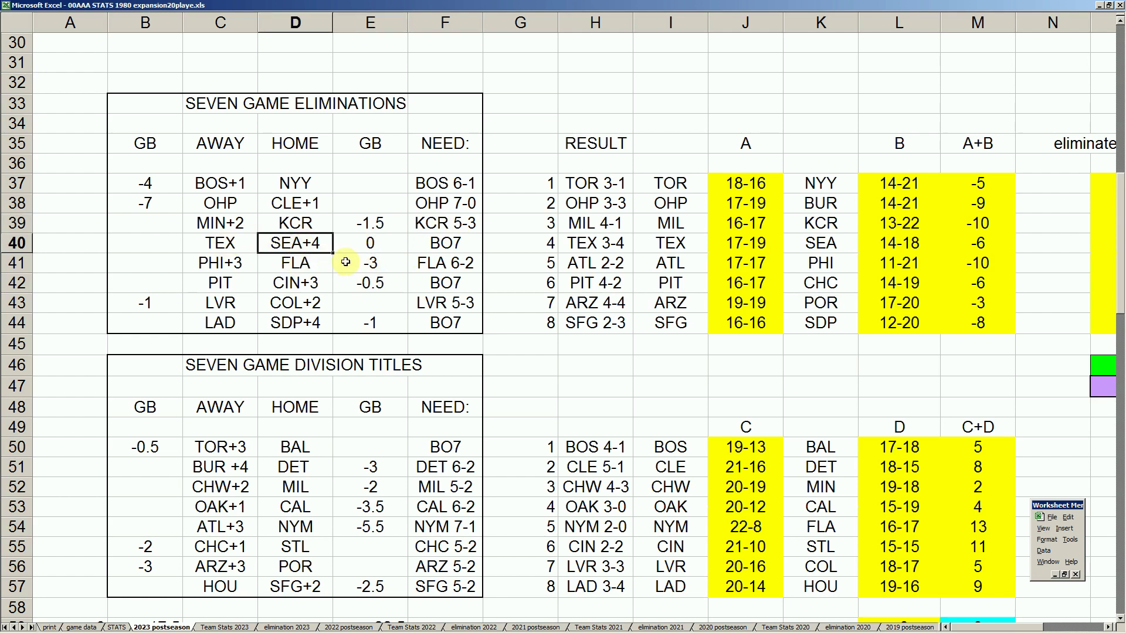
click(371, 243)
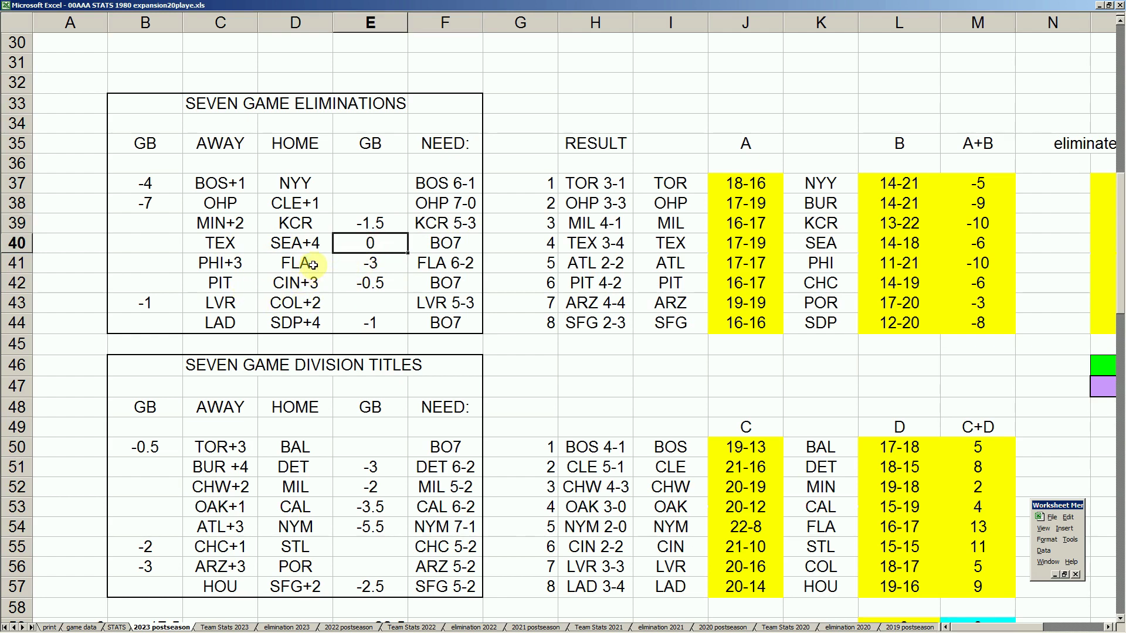
click(373, 267)
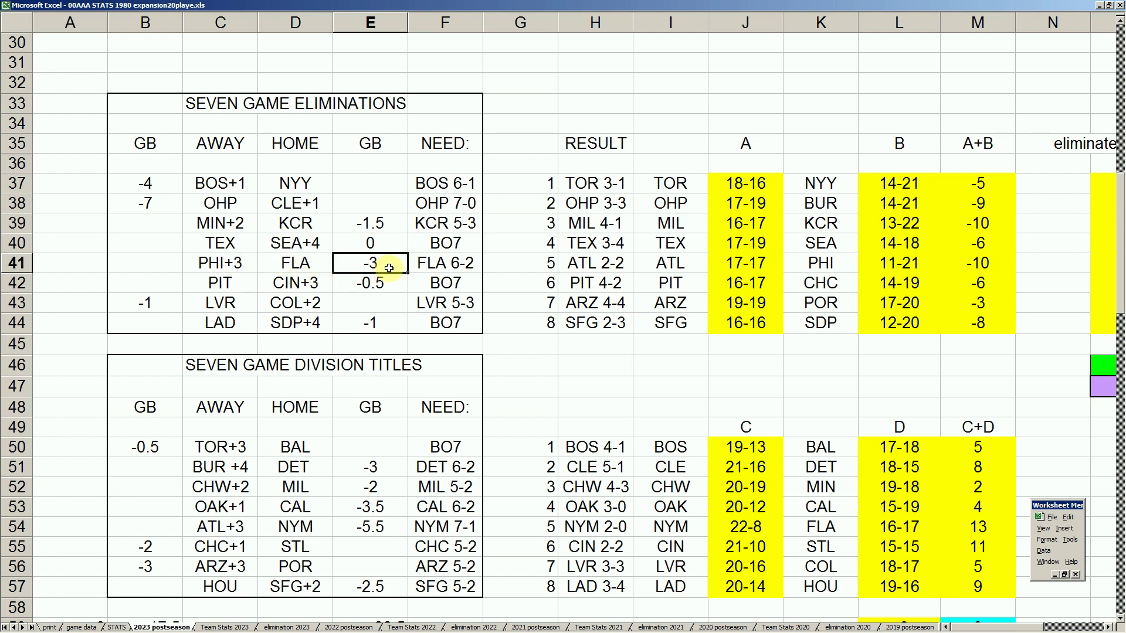
click(229, 268)
click(443, 264)
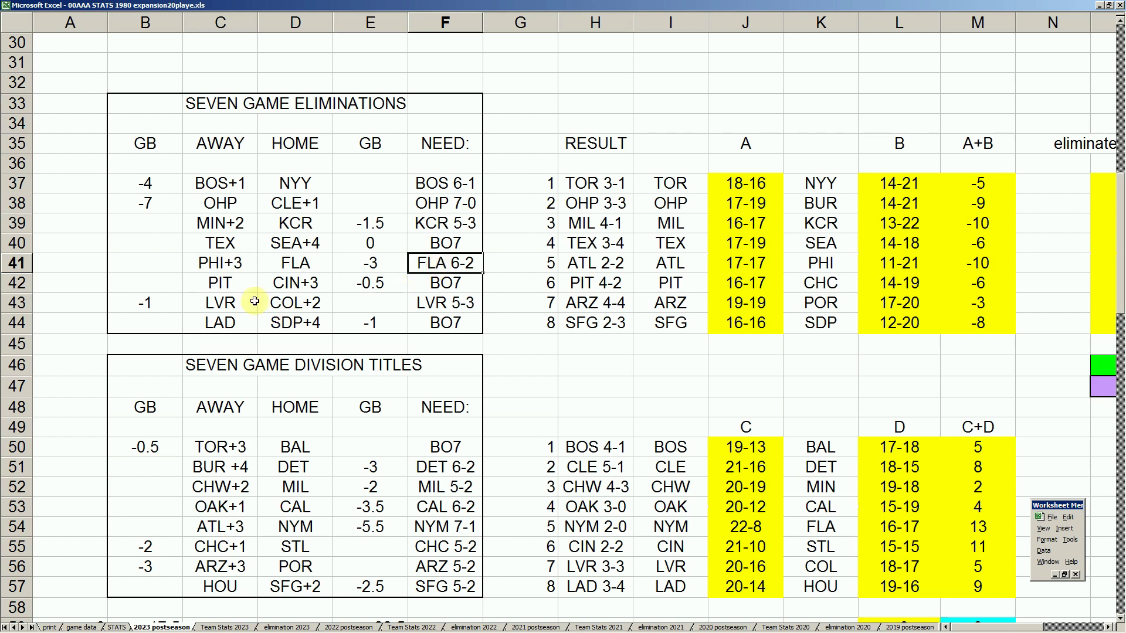
Step: Examine the PIT–CIN elimination matchup in row 42, covering both teams, the games-back value and the NEED entry
drag(246, 285, 435, 282)
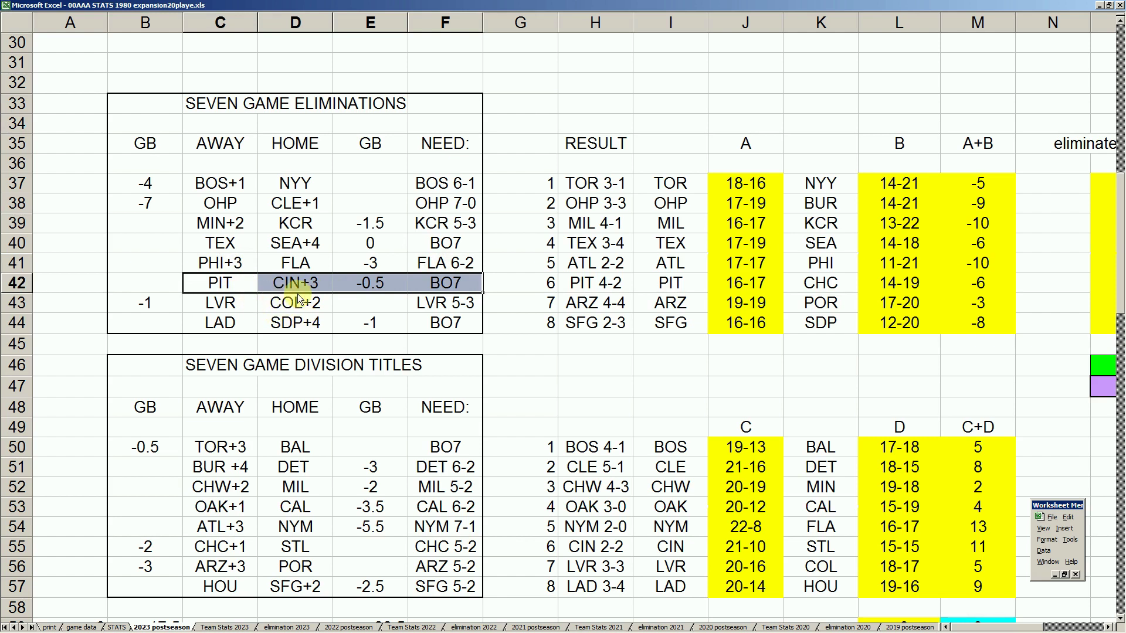
click(367, 283)
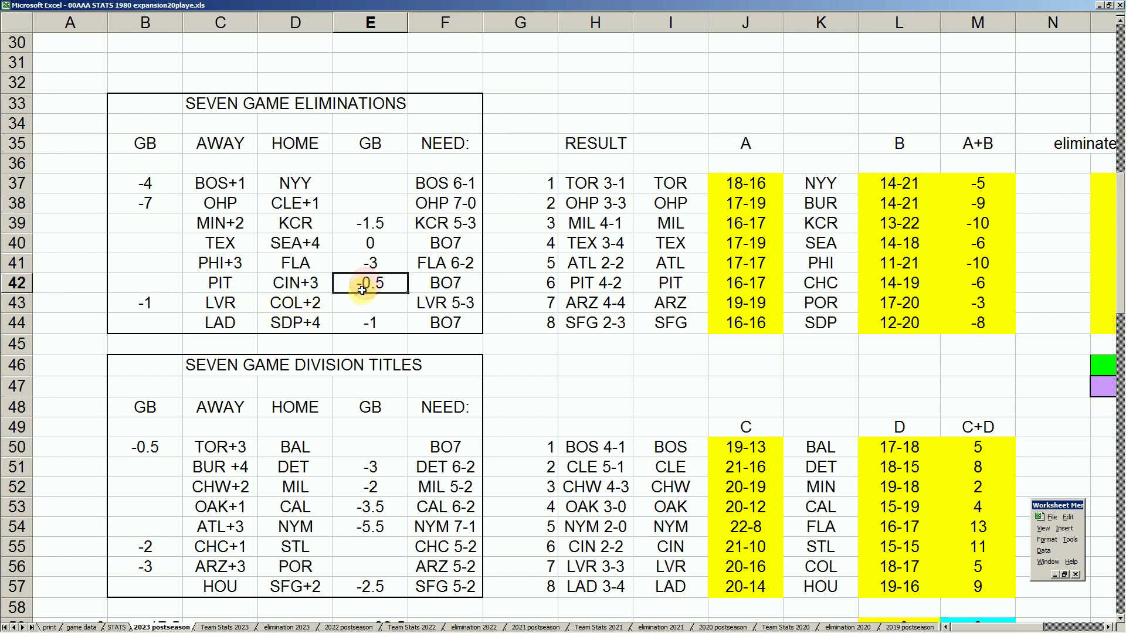
click(429, 284)
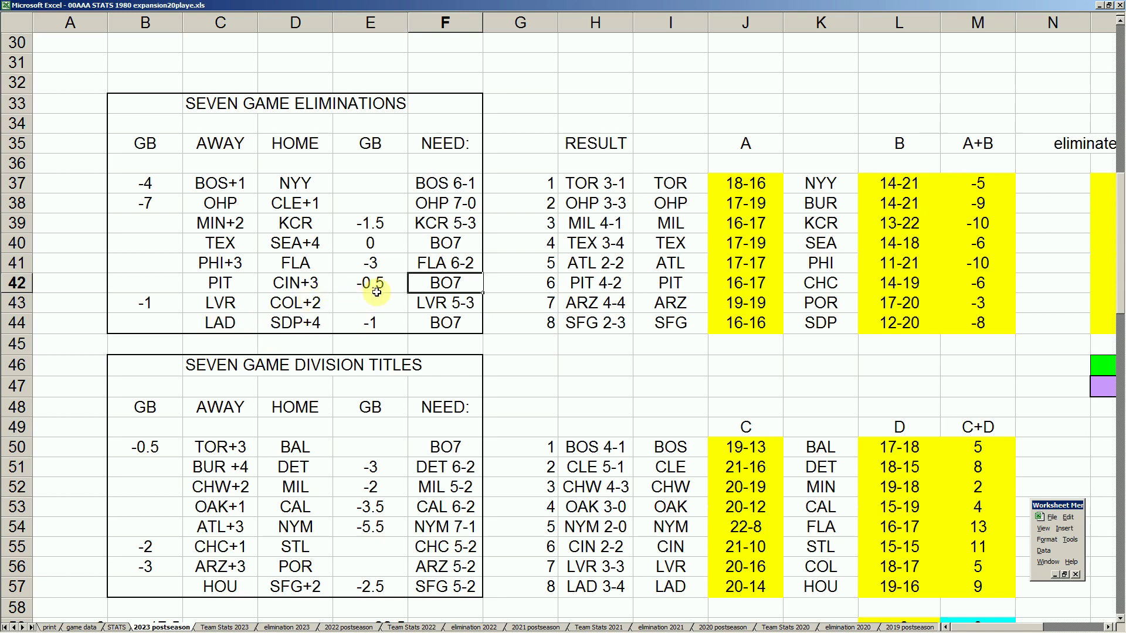
click(308, 288)
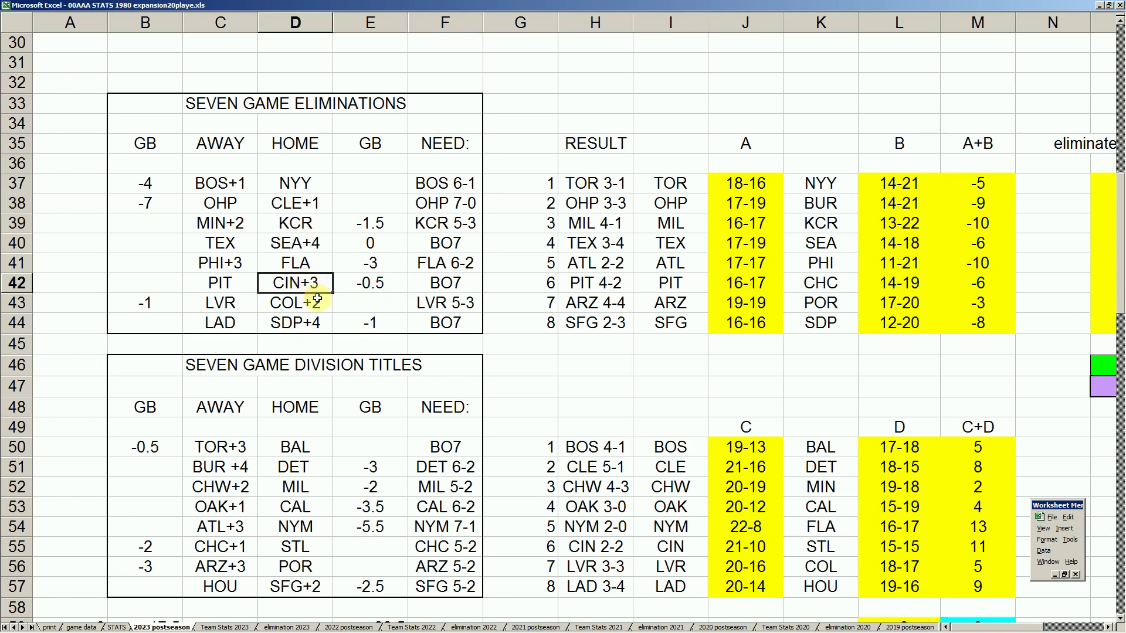
click(248, 286)
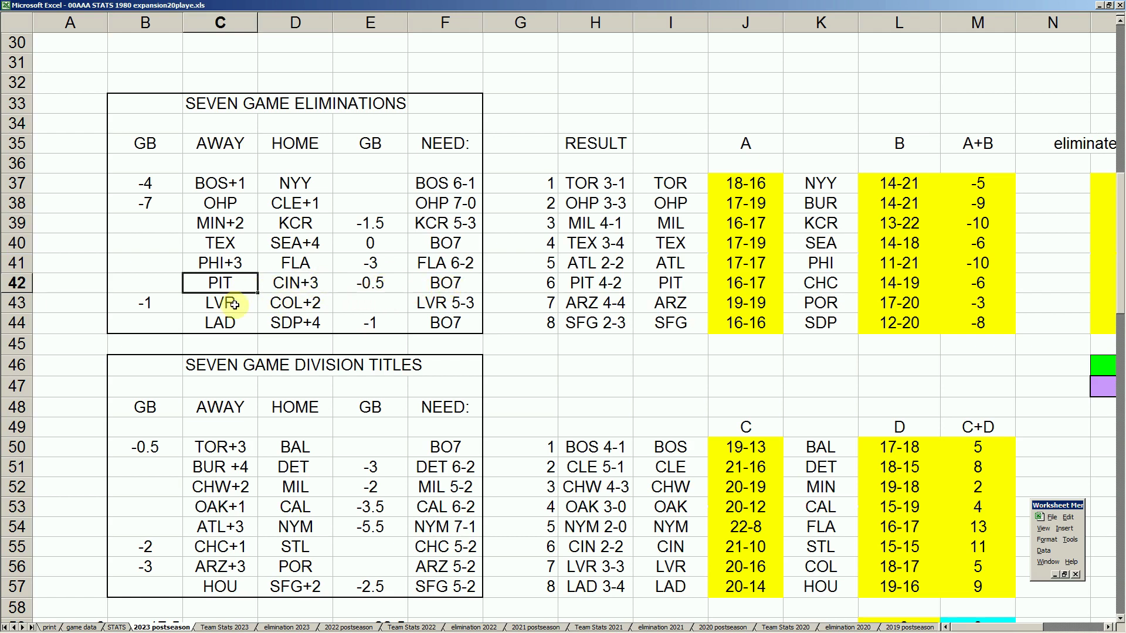
Step: Review the LVR–COL and LAD–SDP elimination matchups in rows 43 and 44, including their games-back values
click(174, 305)
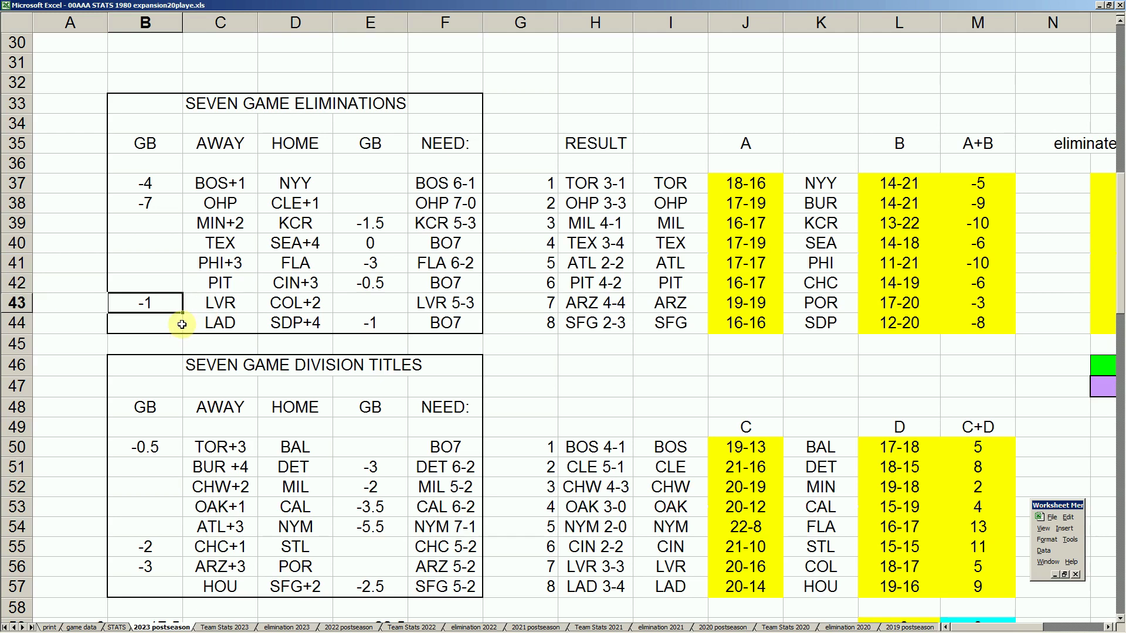
click(290, 308)
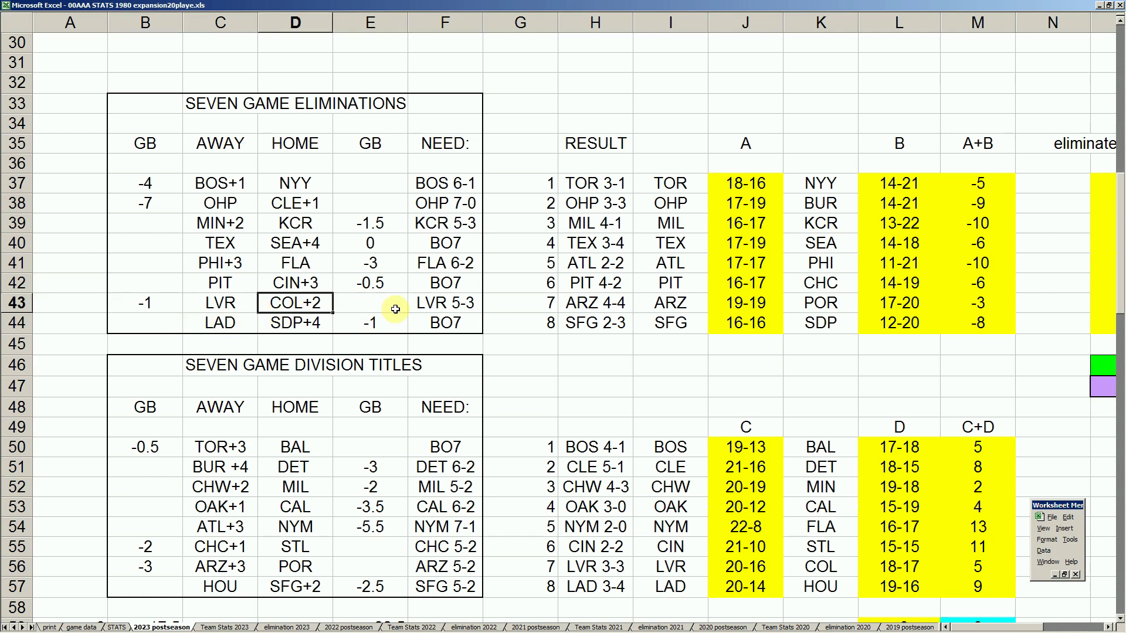
click(436, 306)
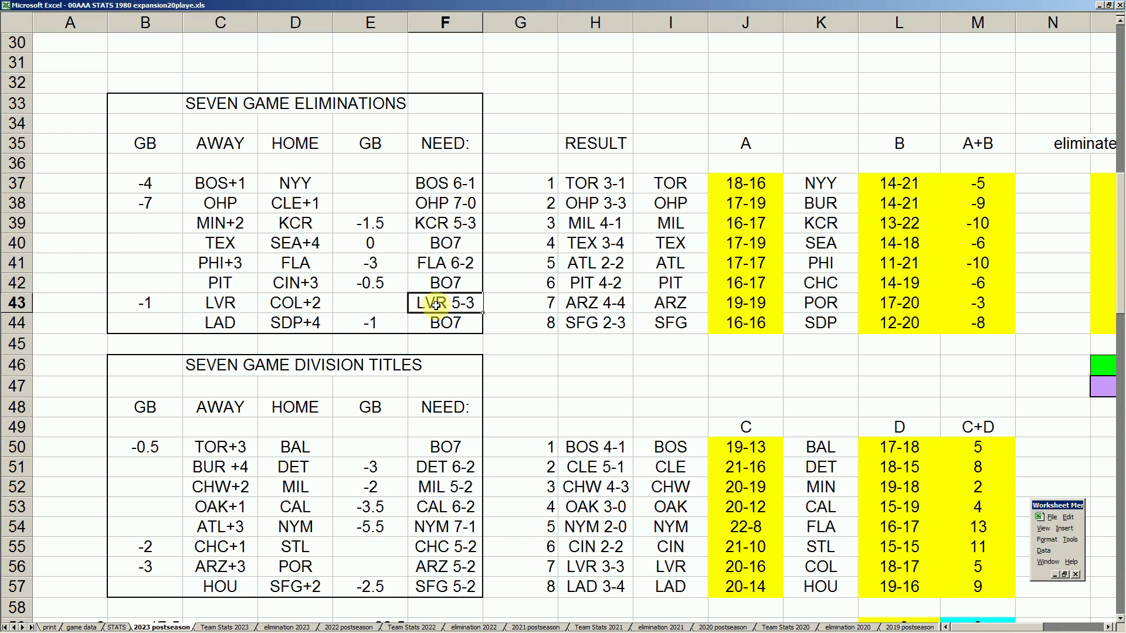
click(290, 323)
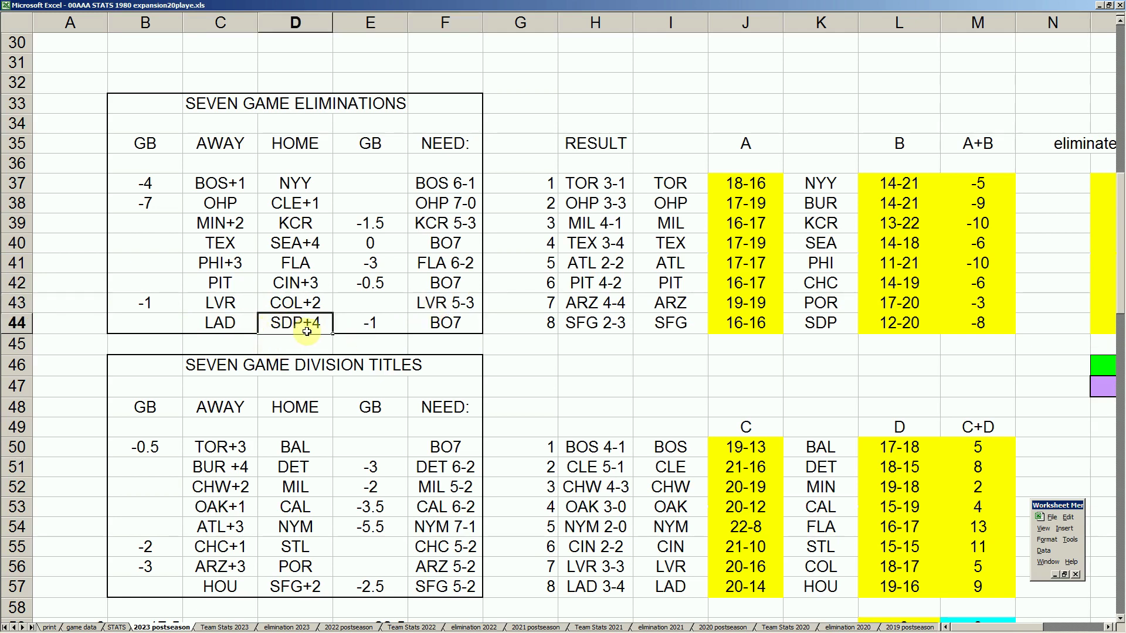
click(372, 324)
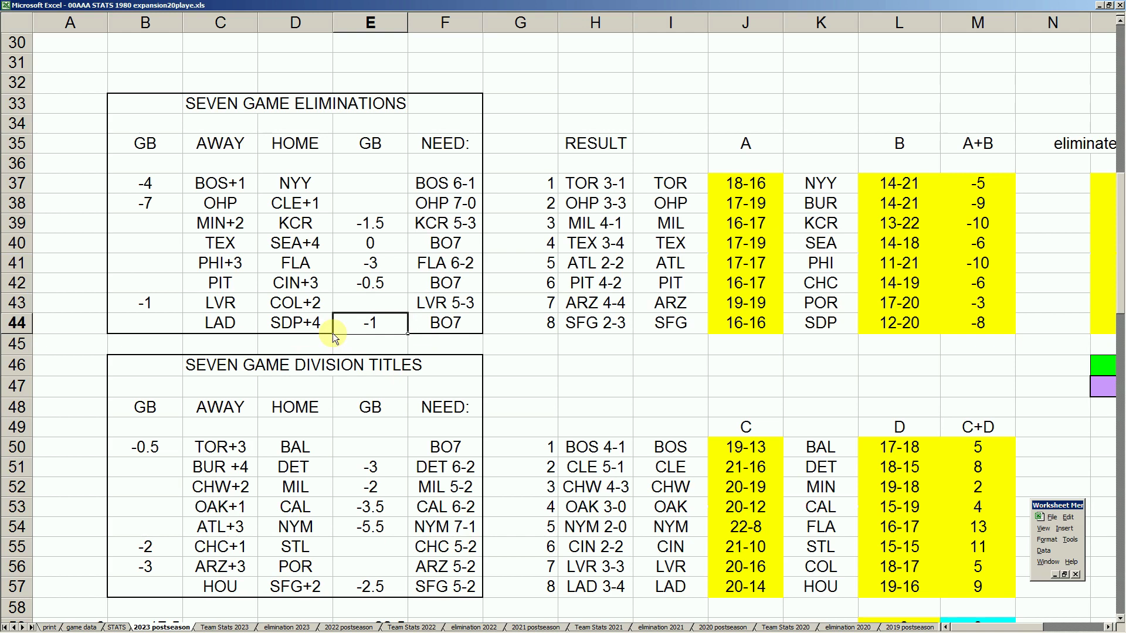
click(310, 323)
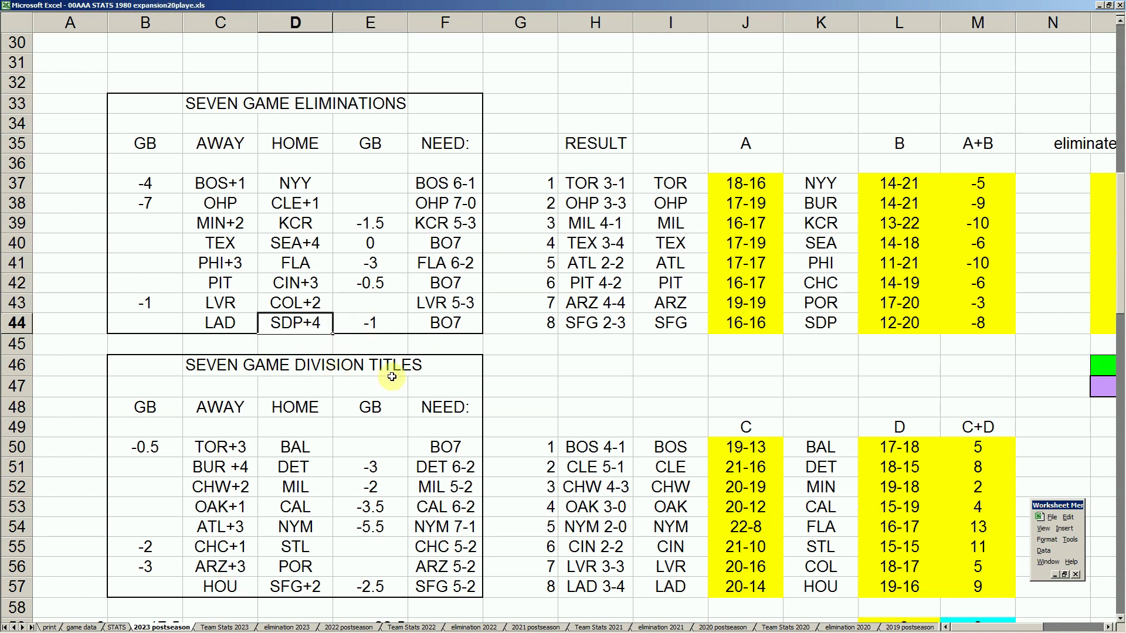
Step: Select the seven-game elimination results and records in H37:L44 and look over the division title results below them
click(317, 266)
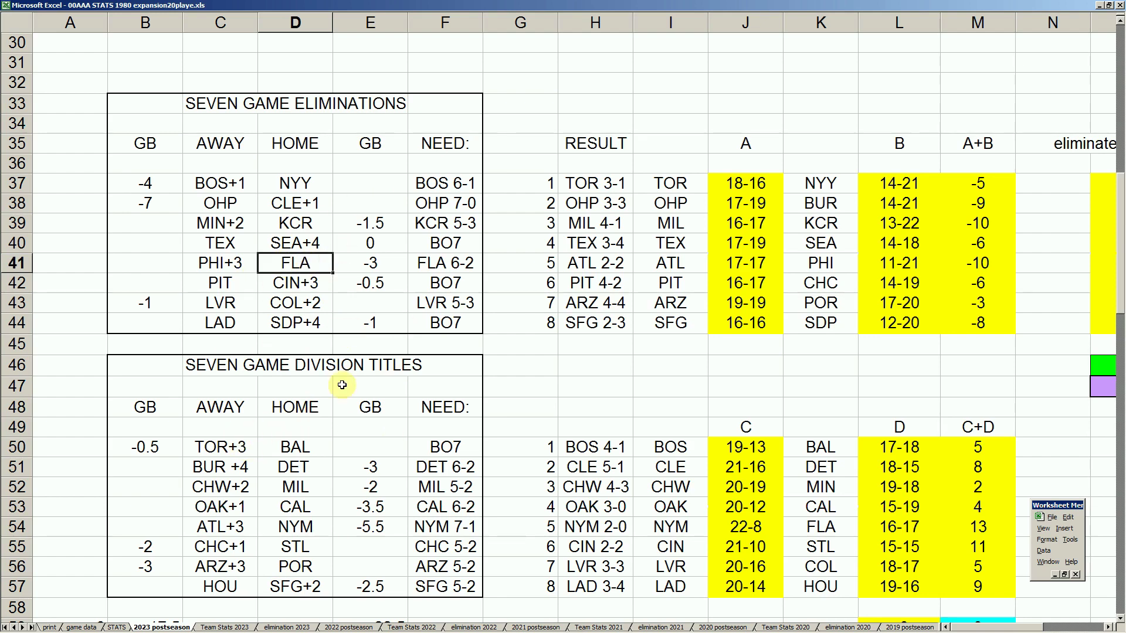
drag(614, 186, 938, 329)
scroll(648, 434, down, 4)
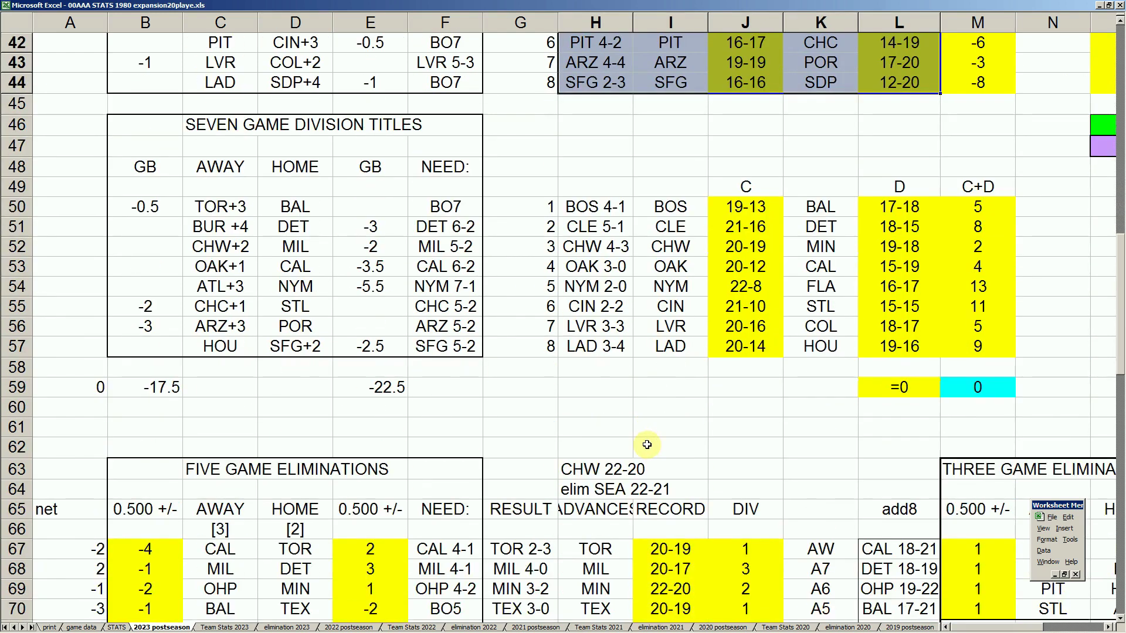
scroll(646, 445, down, 3)
scroll(384, 313, up, 8)
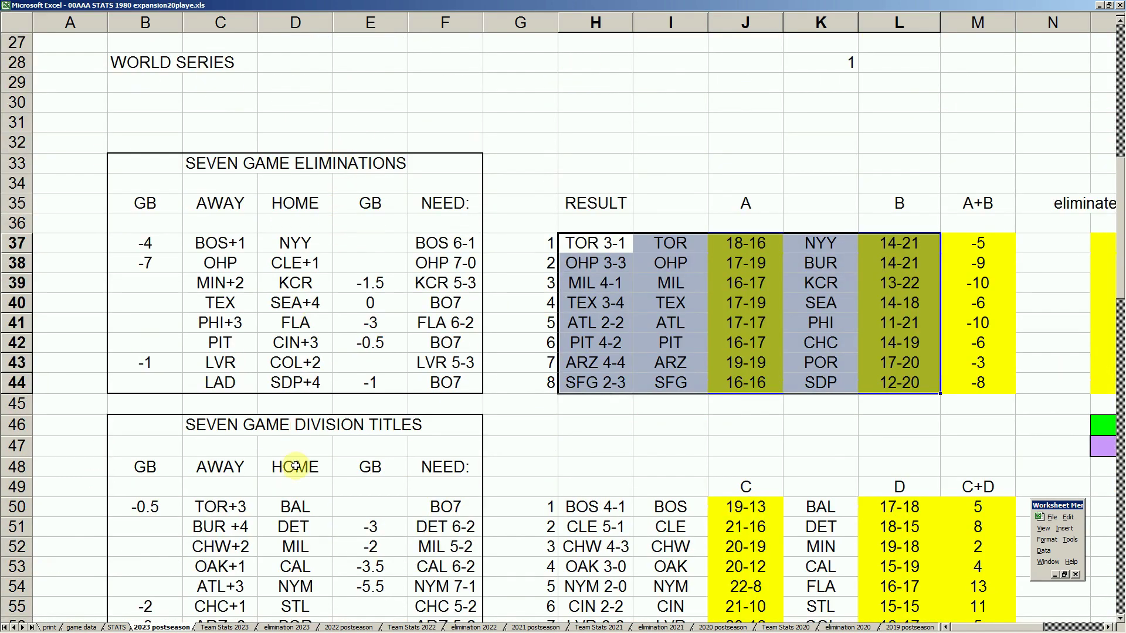
Step: Look through the five-game, wildcard, divisional, LCS and final series tables, then examine the playoff format rules near the sheet's start
scroll(305, 468, down, 6)
scroll(312, 469, down, 6)
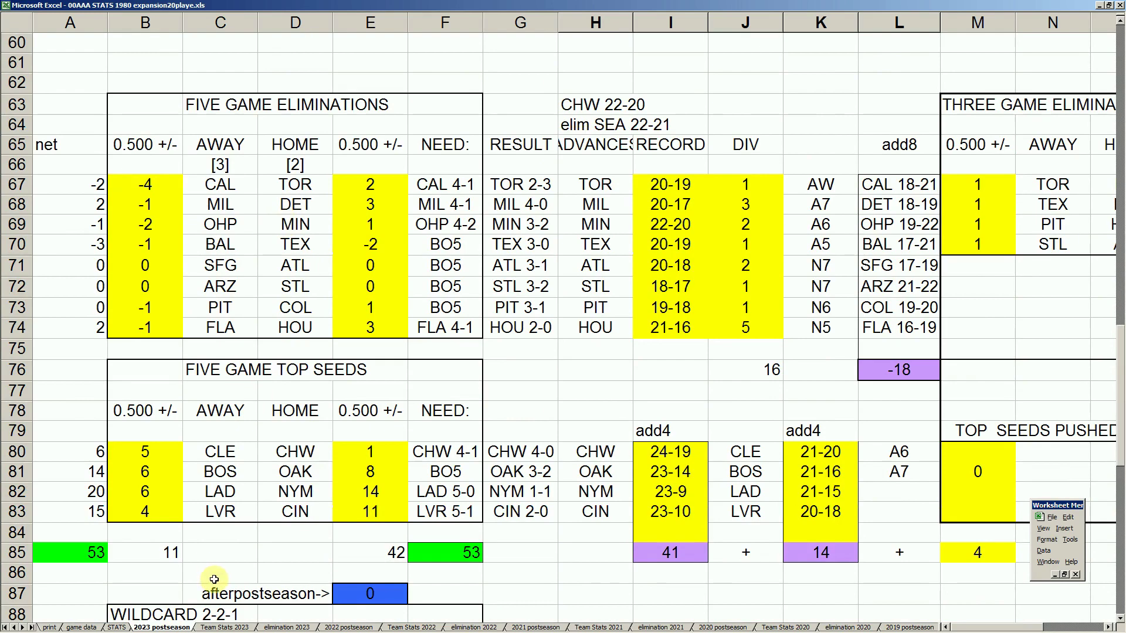
scroll(347, 479, down, 5)
scroll(290, 352, down, 4)
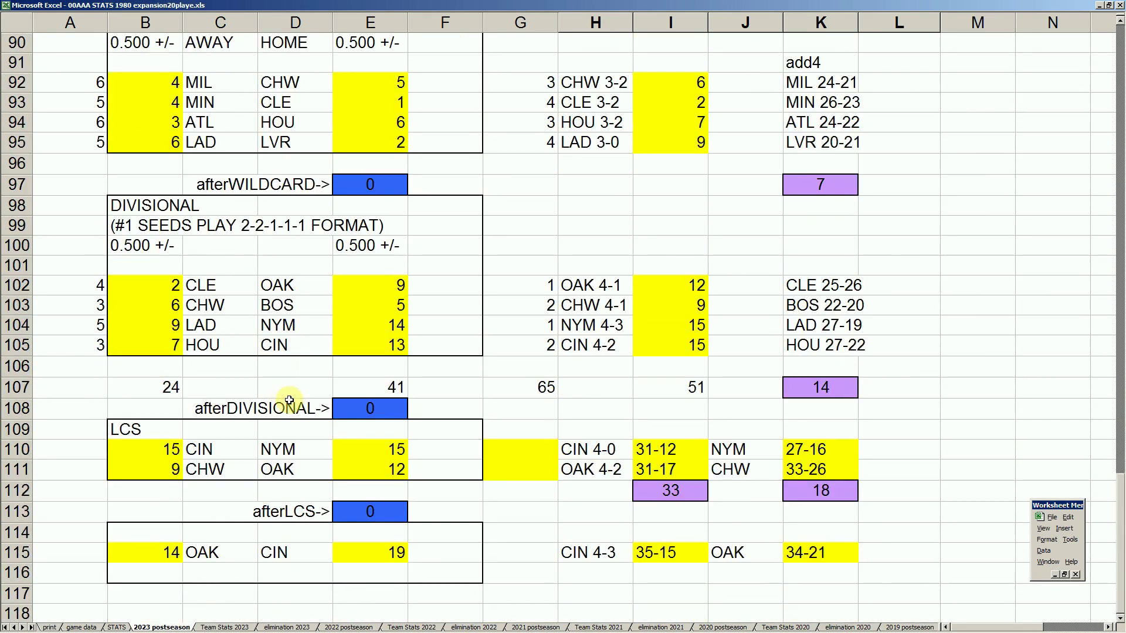
scroll(300, 387, down, 3)
scroll(305, 401, up, 4)
scroll(306, 402, up, 7)
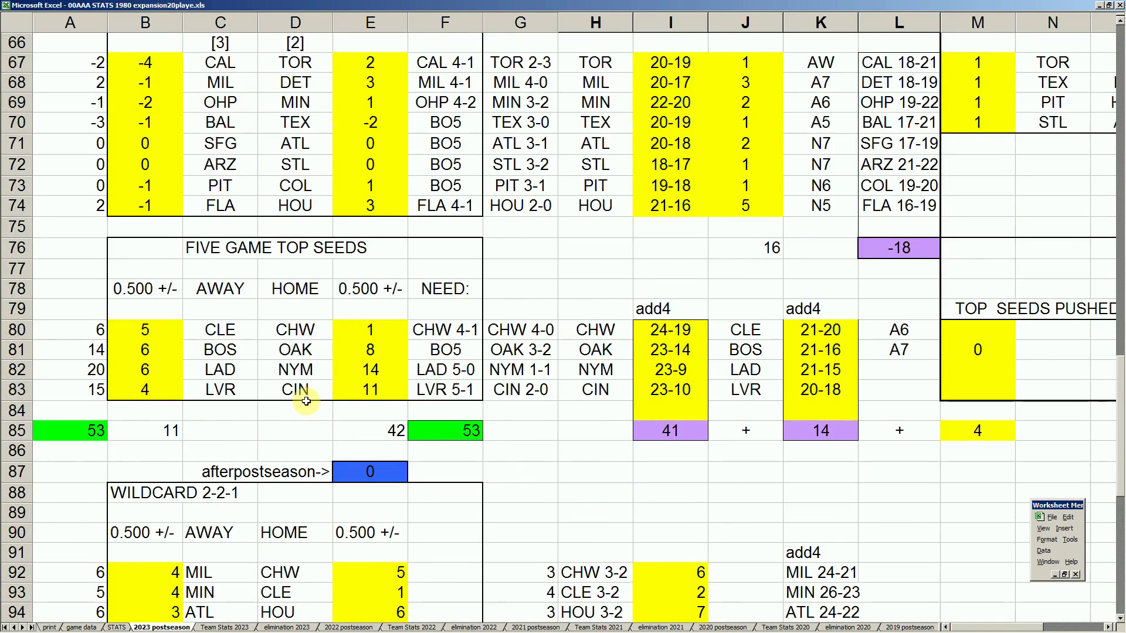
scroll(306, 402, up, 7)
scroll(306, 402, up, 14)
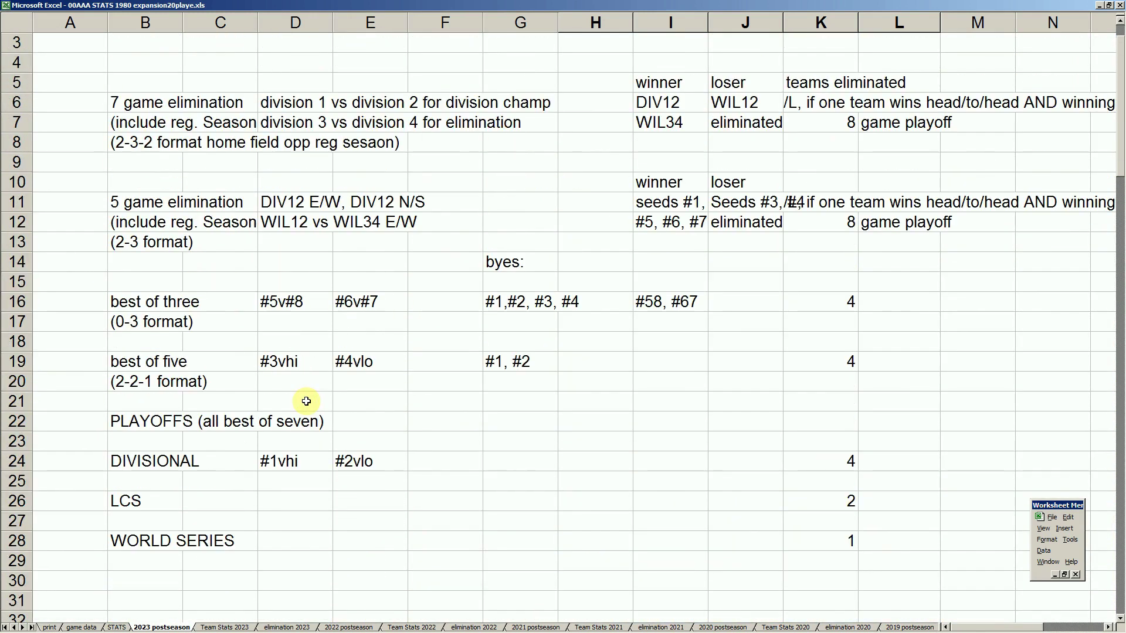
Step: Switch to the 71-72-73-74 scouting report workbook, view its 71727374 pitching rotation sheet, and return to the 1980 expansion stats workbook
mouse_move(232, 628)
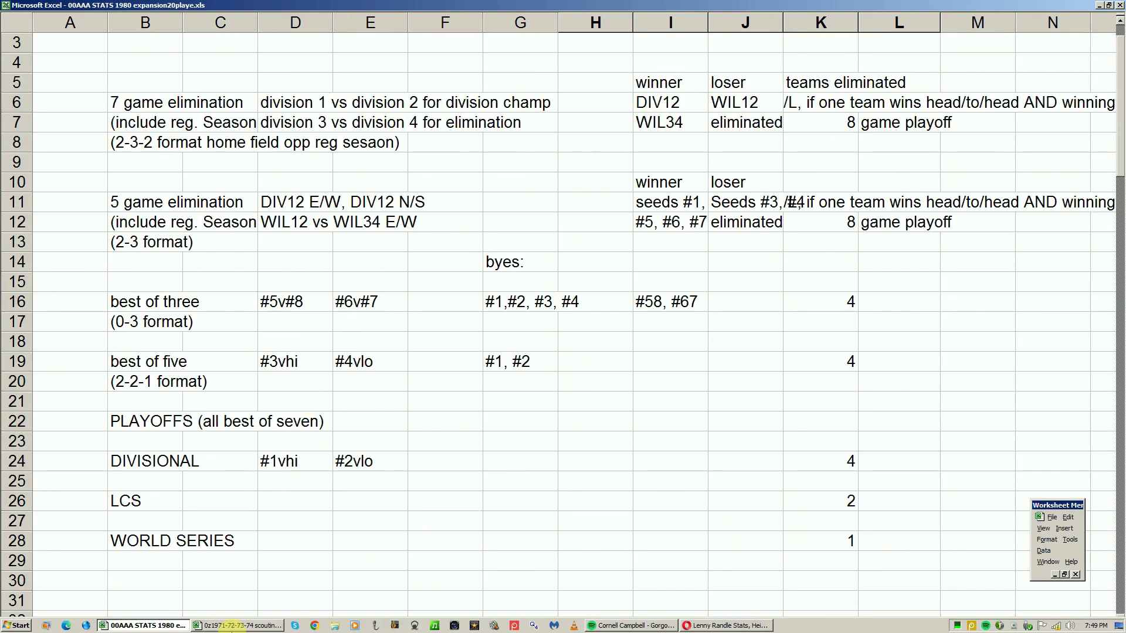
click(239, 626)
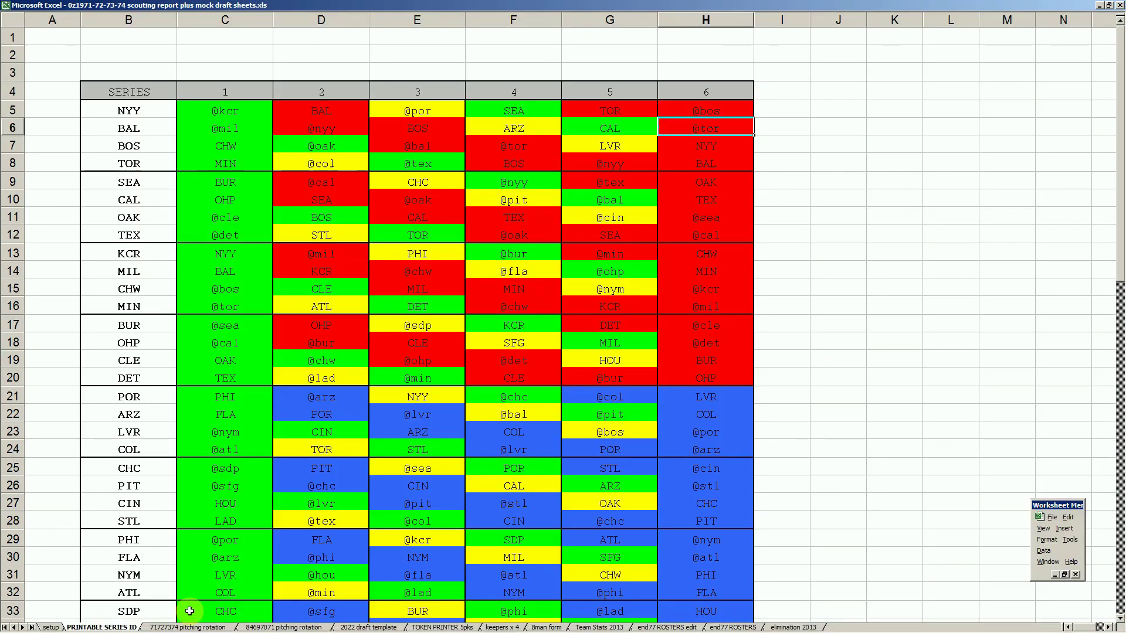
click(191, 628)
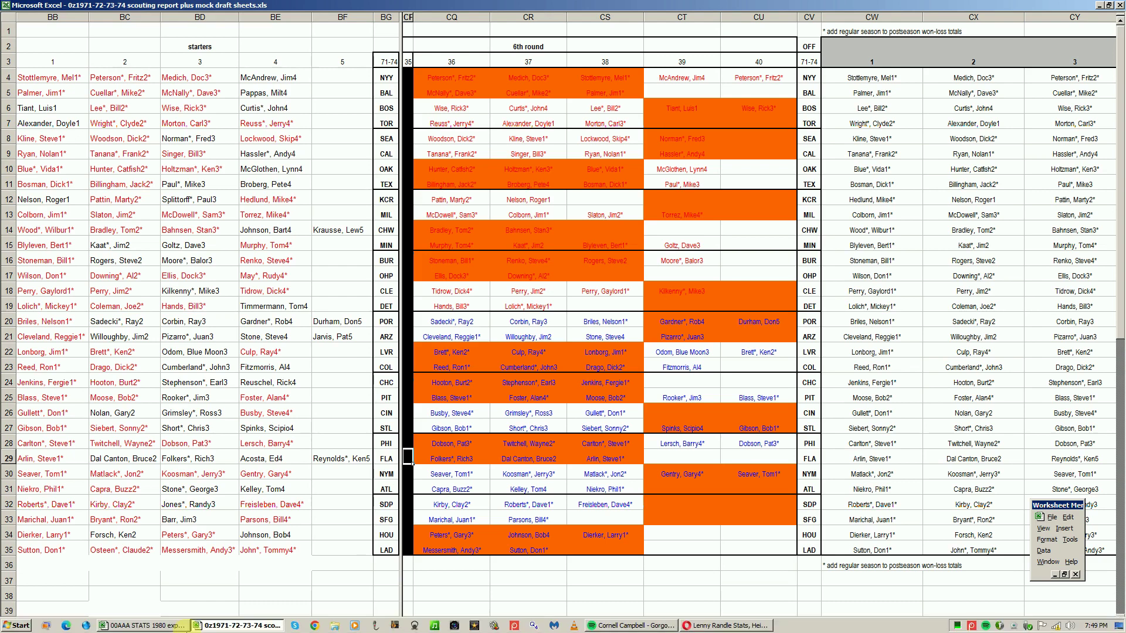
click(141, 627)
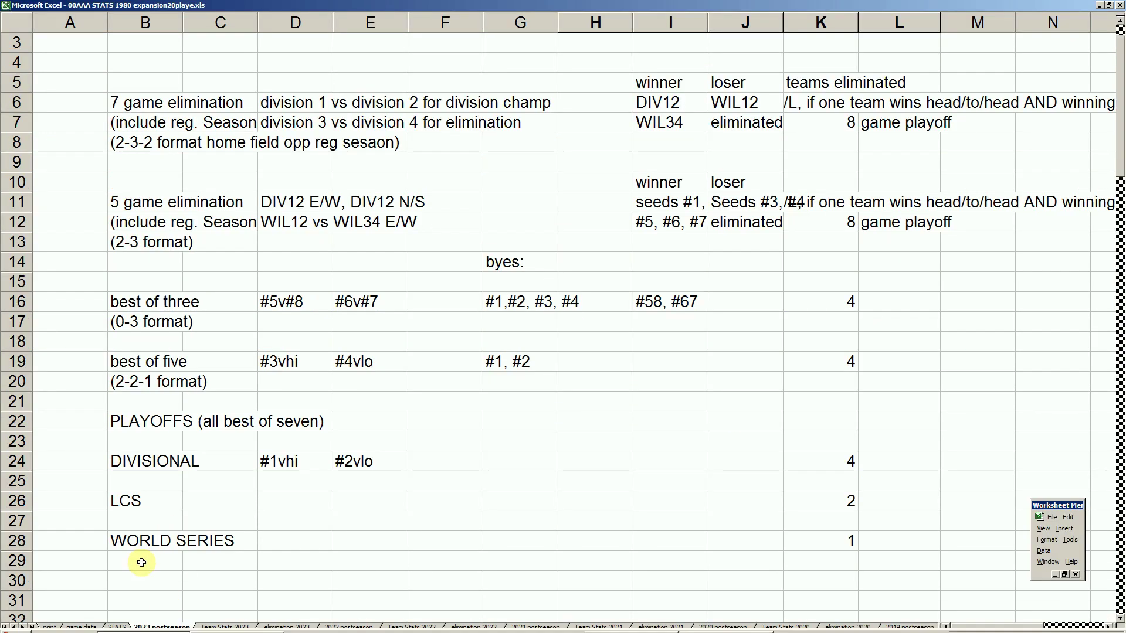
Step: Open the print sheet, look over the AL East and AL North standings, and go up to the team table sorted by batting average
click(114, 627)
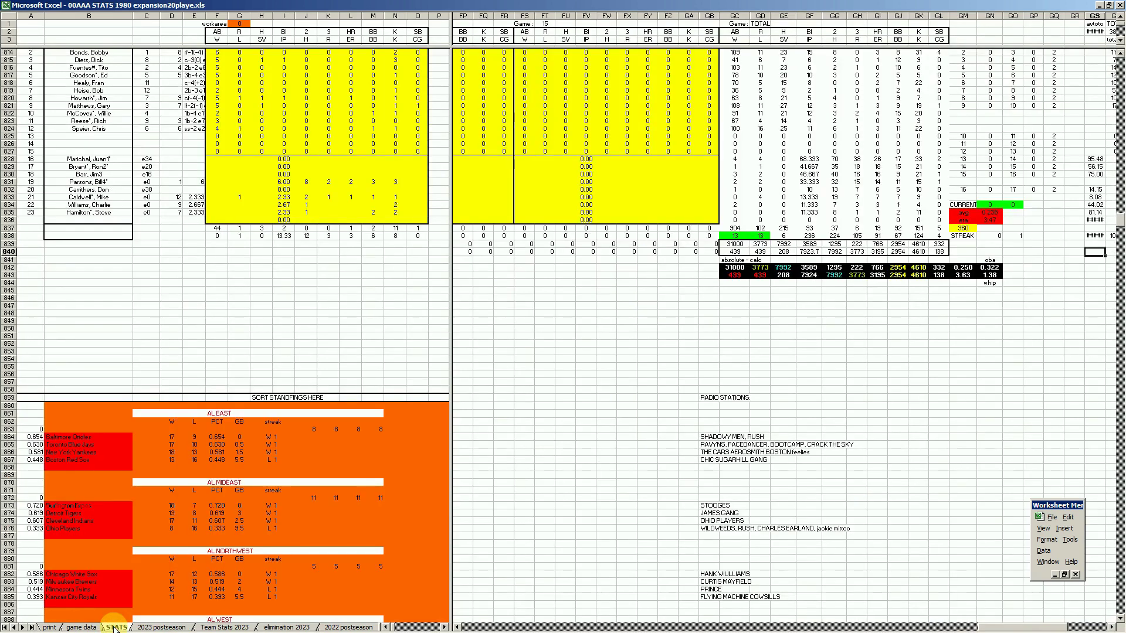
click(49, 627)
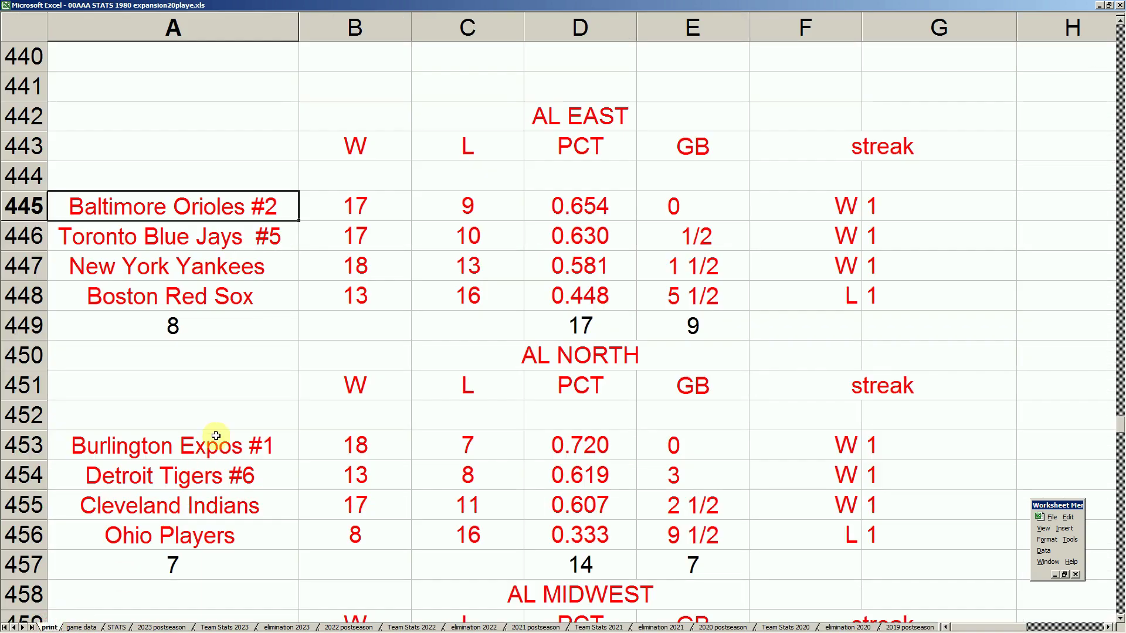
click(233, 398)
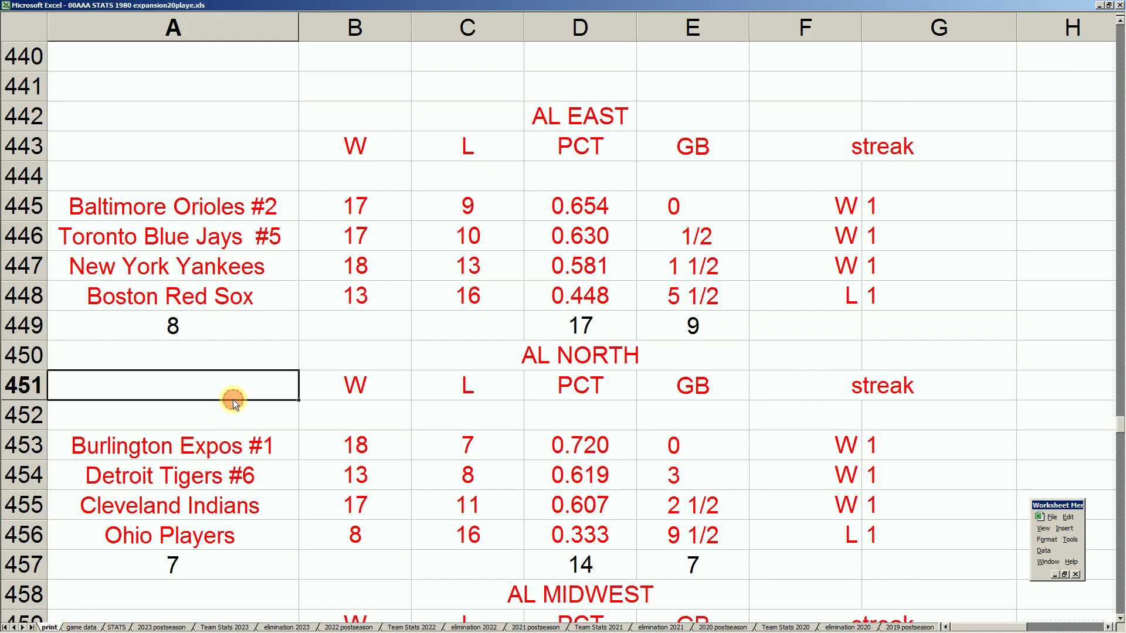
click(246, 175)
click(250, 209)
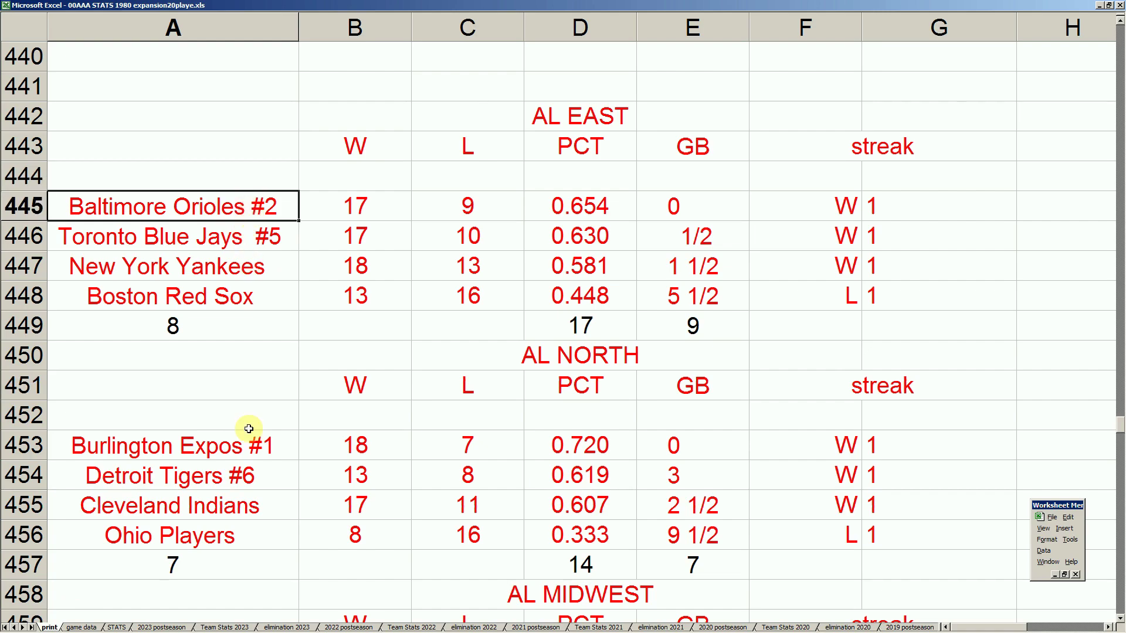
scroll(247, 432, up, 7)
scroll(248, 429, up, 7)
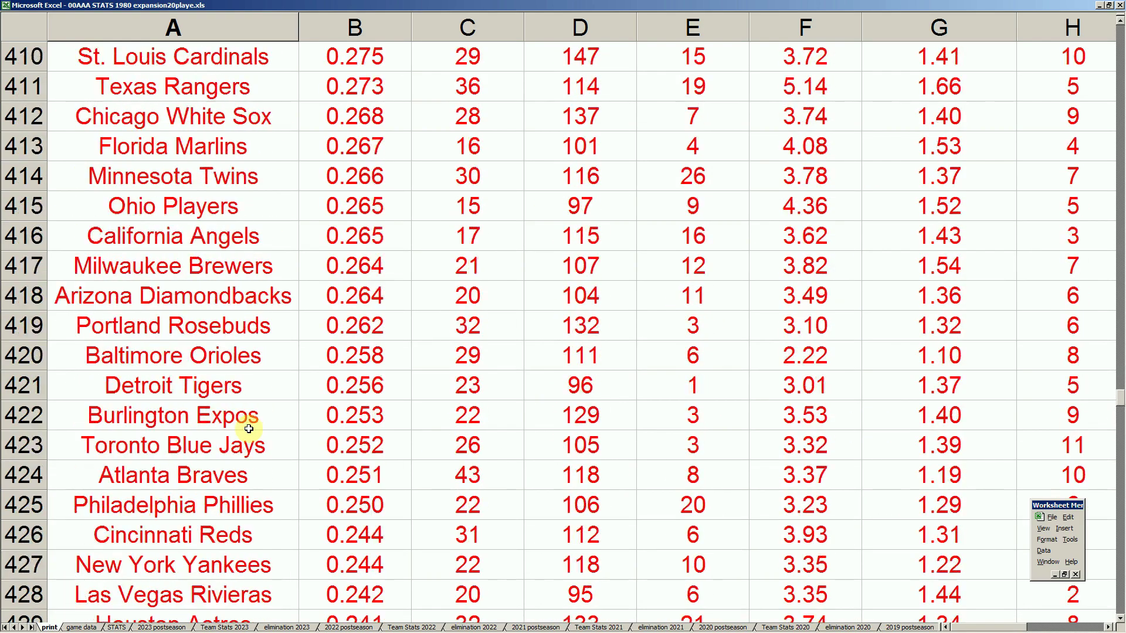
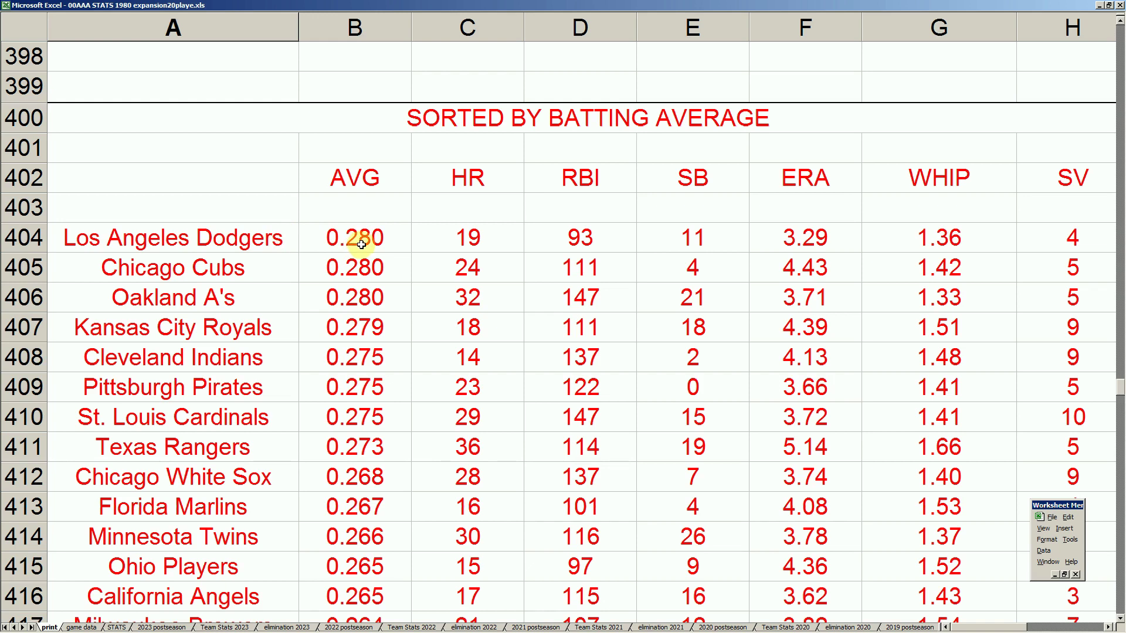
Step: Examine the leading team batting averages in B404:B410, focusing on the Dodgers, Cubs, Oakland A's and Kansas City Royals
drag(384, 245, 384, 414)
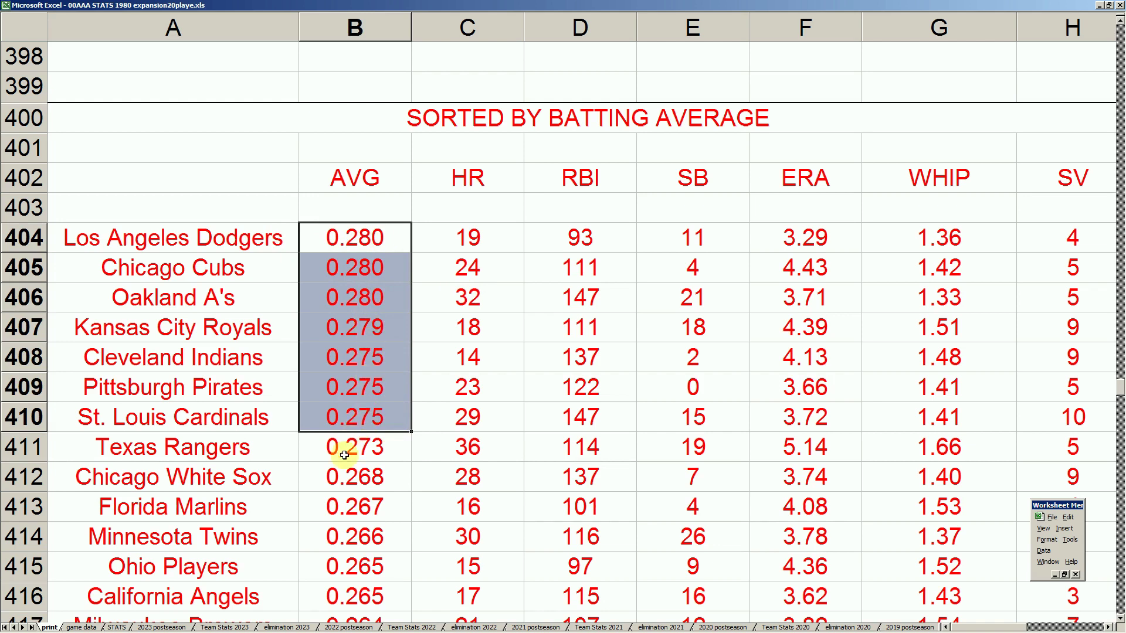
click(252, 233)
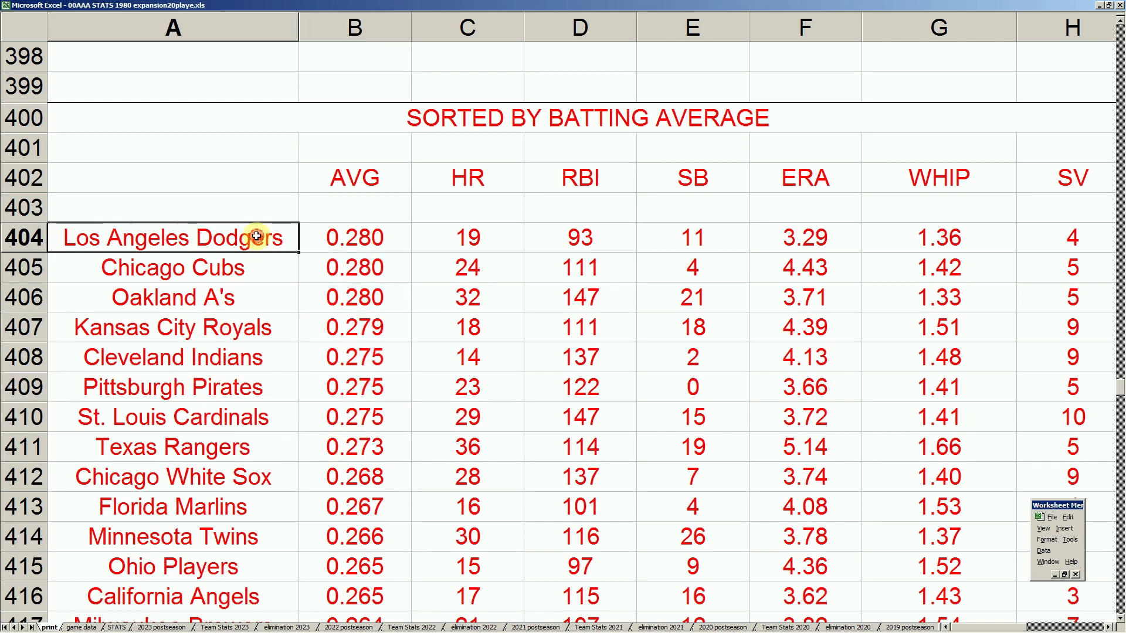
click(248, 273)
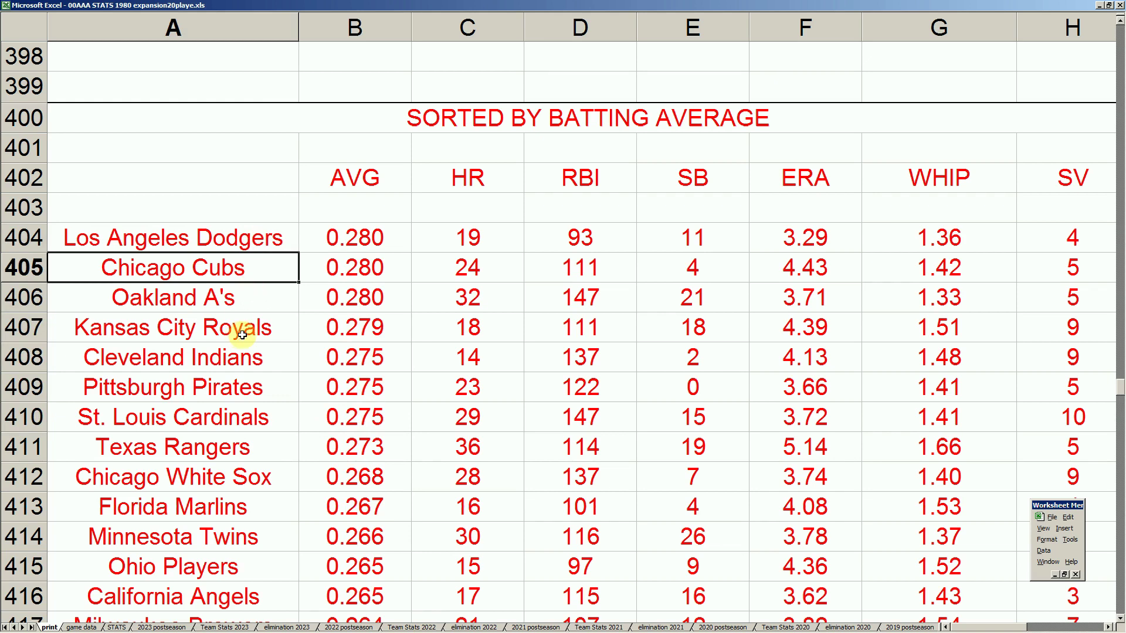
click(256, 300)
click(259, 328)
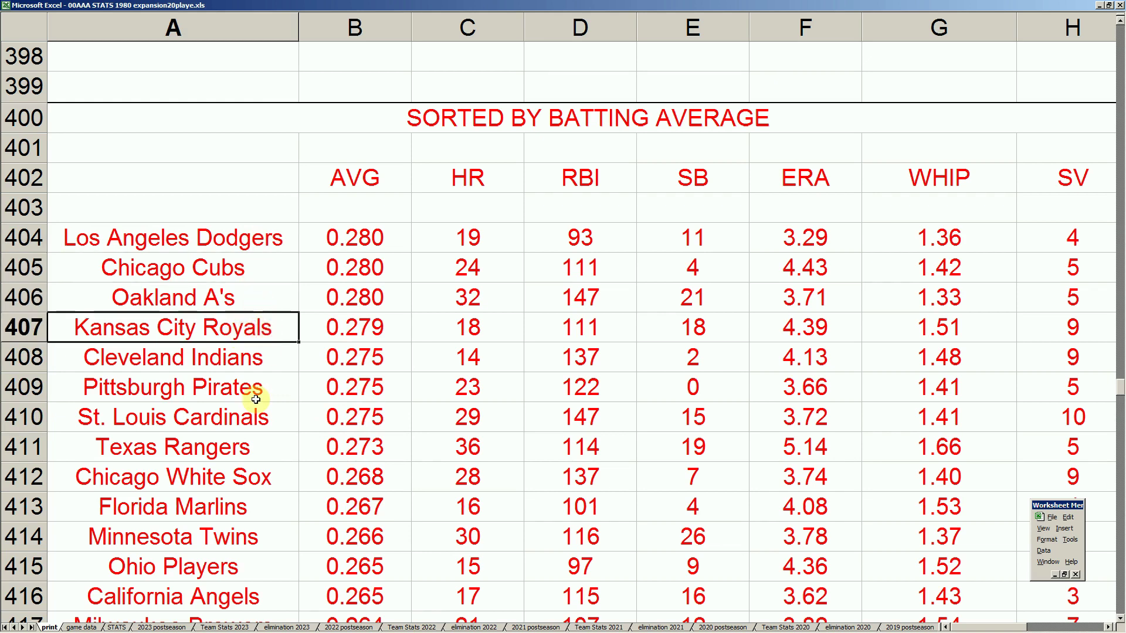
click(373, 327)
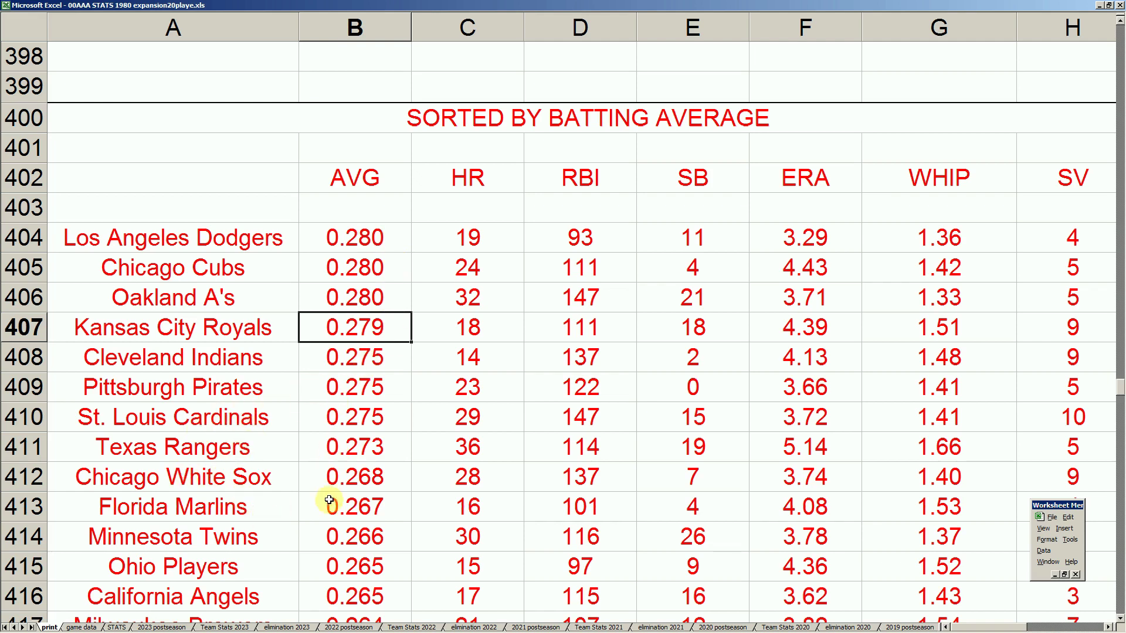
Step: Check the Chicago White Sox and Minnesota Twins batting averages, and the home run totals of the Texas Rangers and Minnesota Twins
click(367, 479)
click(370, 533)
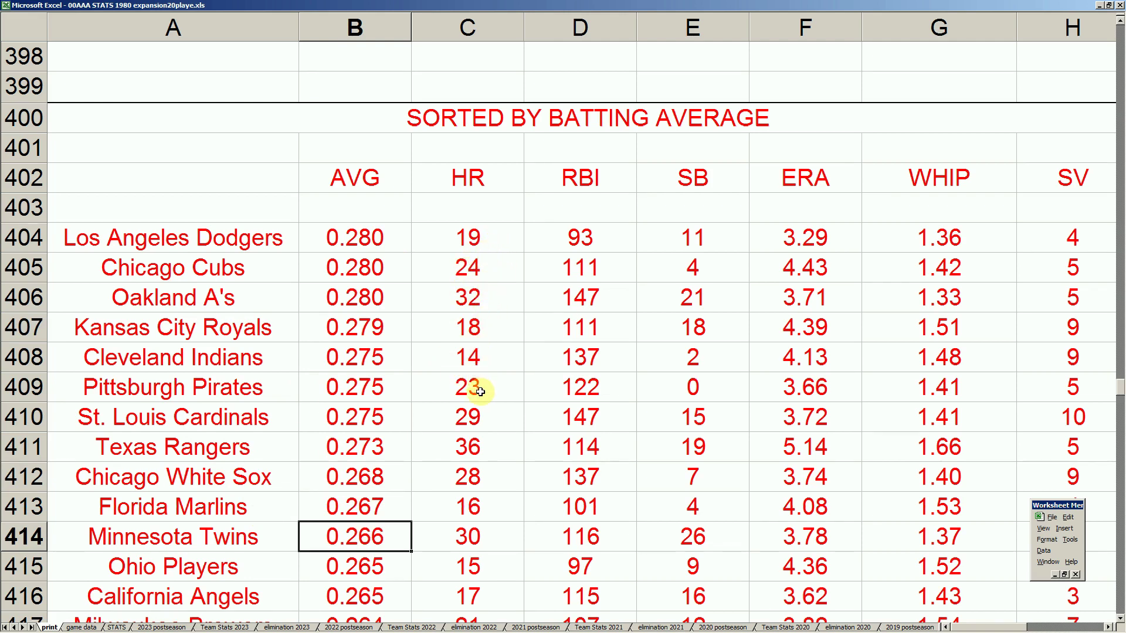
click(494, 449)
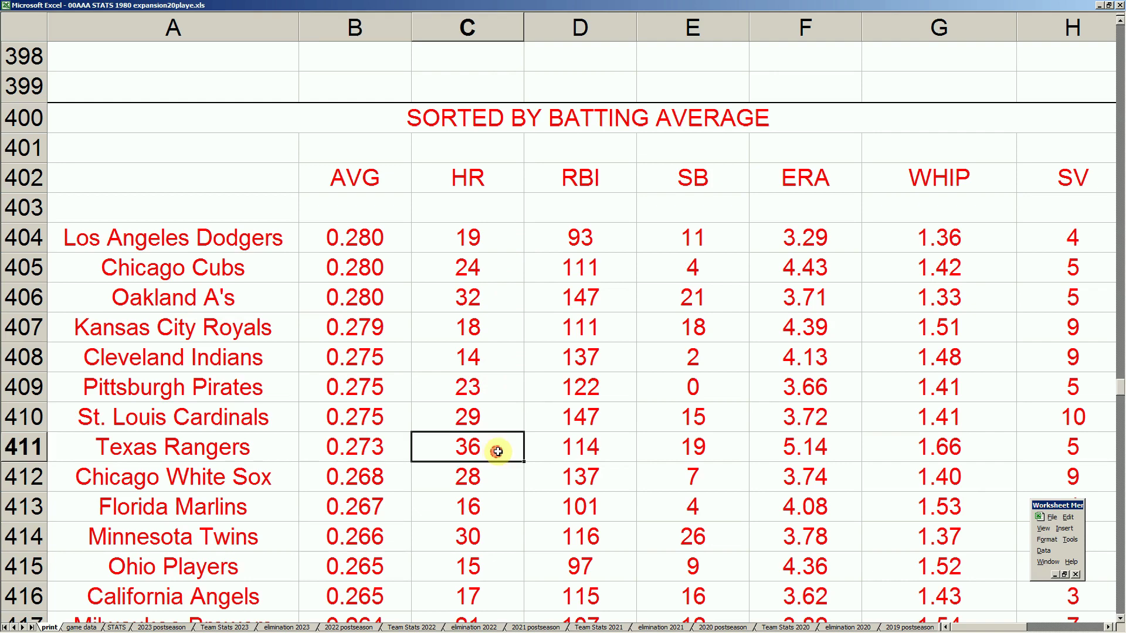
click(491, 538)
Step: Compare the Atlanta Braves' home run total with their batting average in row 424
scroll(496, 544, down, 3)
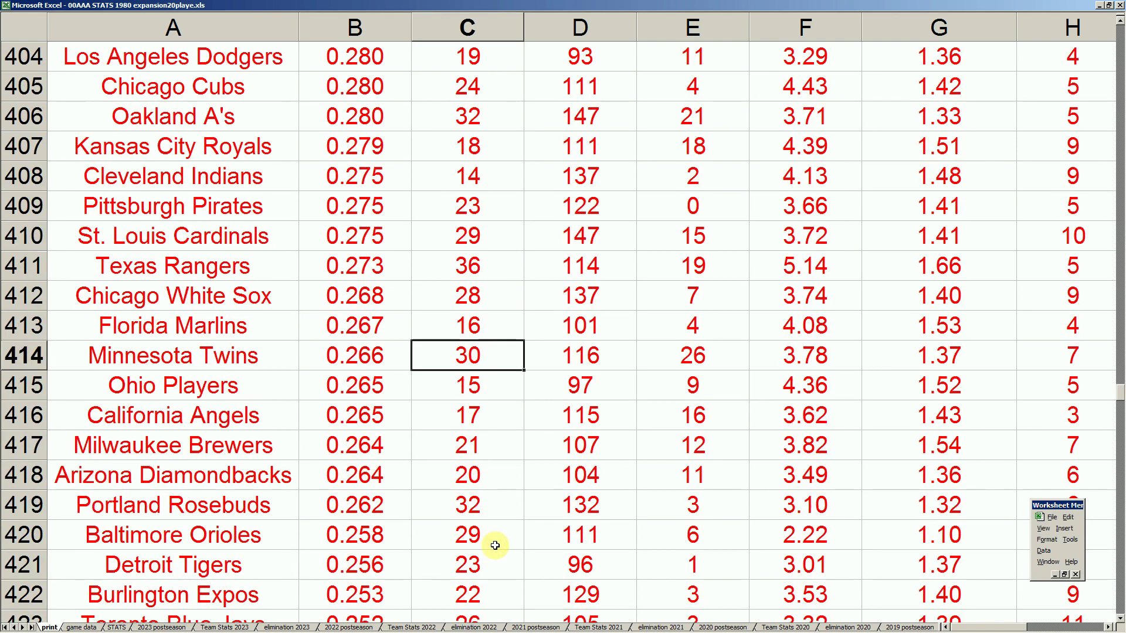
scroll(508, 488, down, 1)
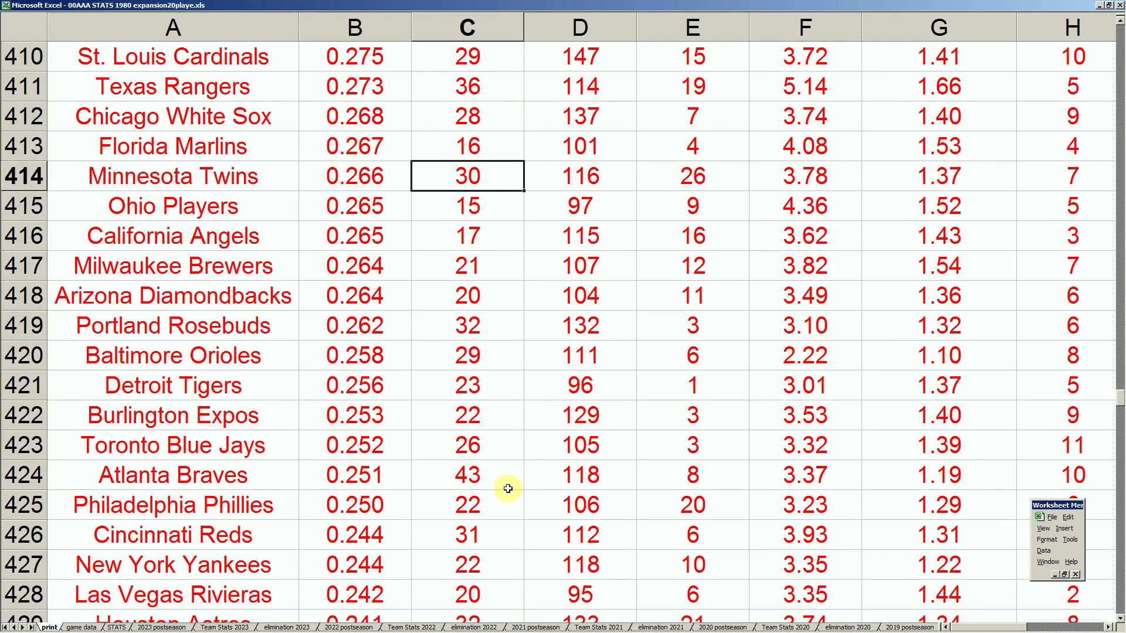
click(508, 481)
click(349, 469)
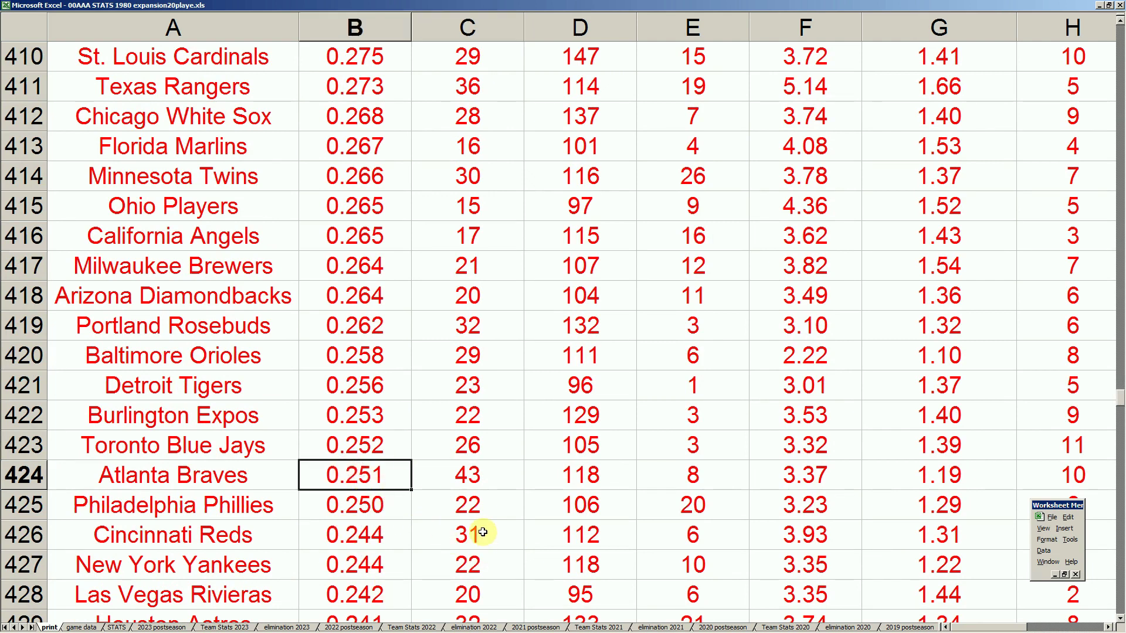
click(490, 477)
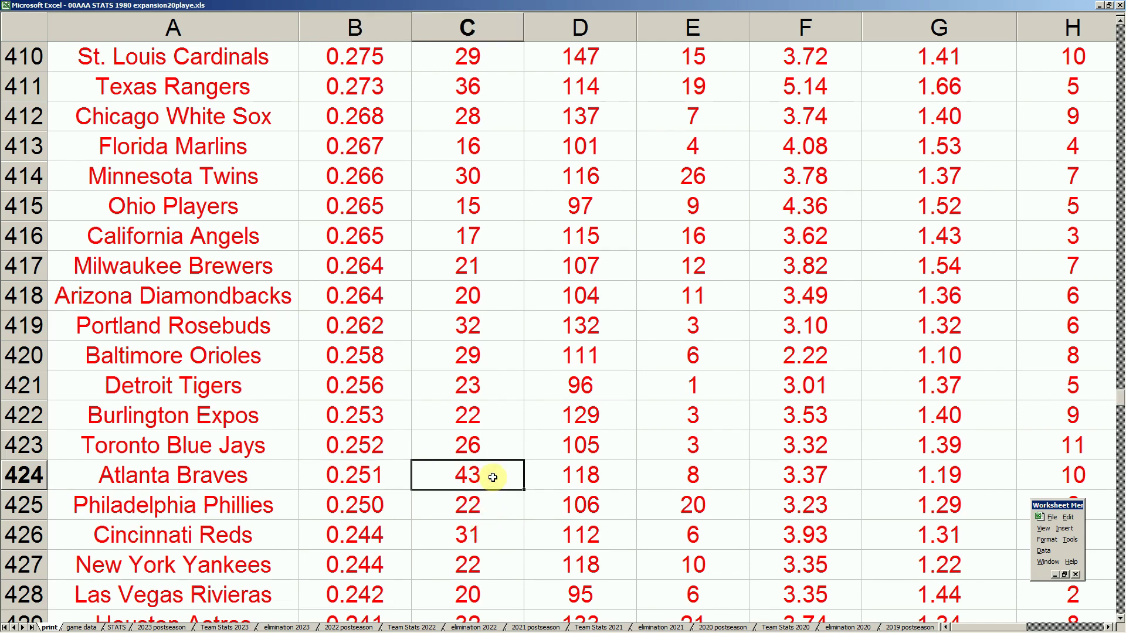
Step: Review the lowest batting averages from the Boston Red Sox up to the San Francisco Giants, plus the Seattle Mariners' home runs
scroll(493, 477, down, 4)
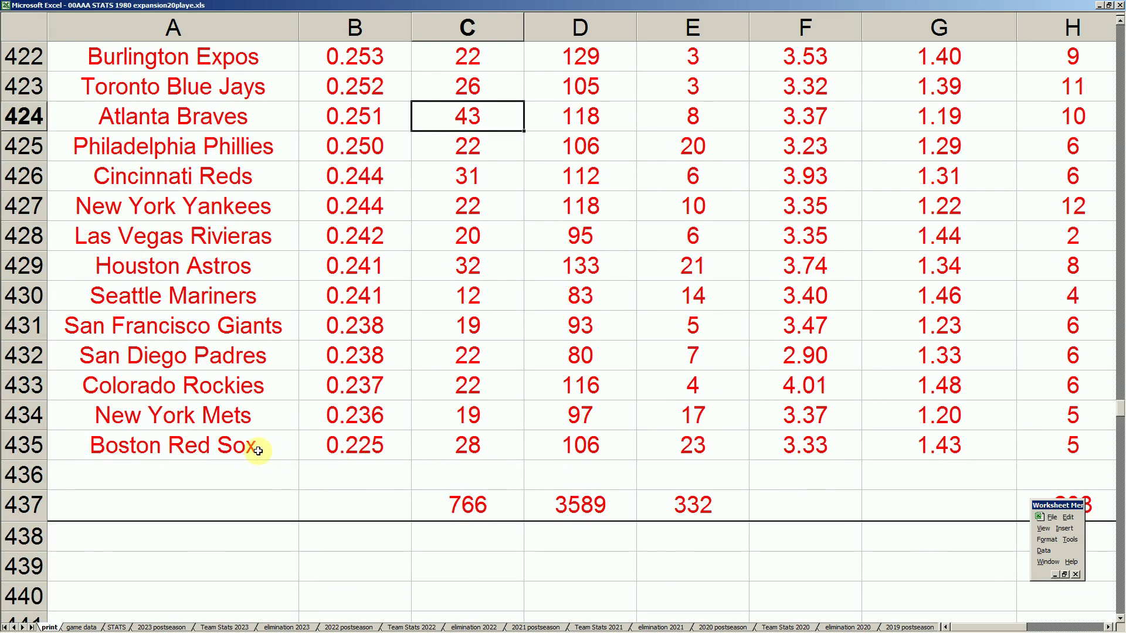
click(258, 451)
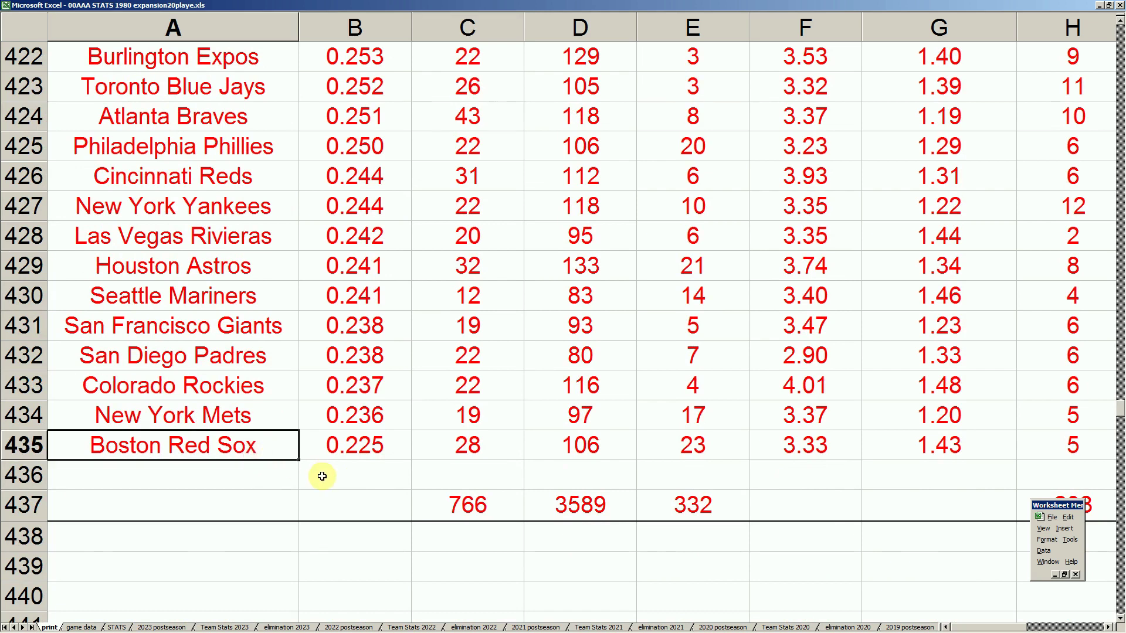
click(394, 445)
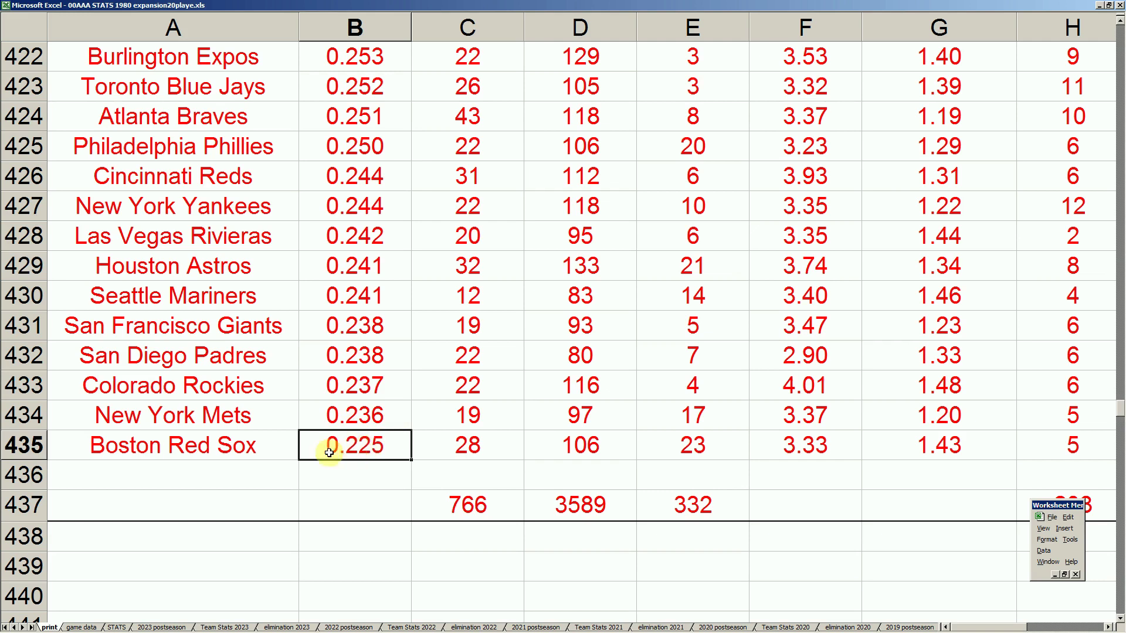
key(Left)
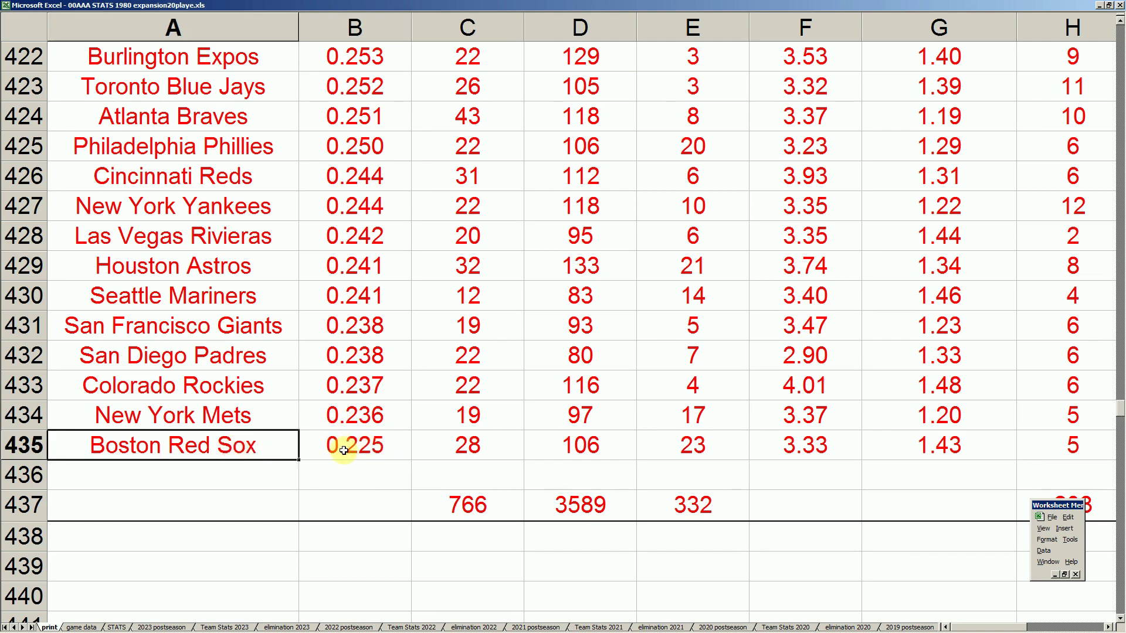
click(378, 424)
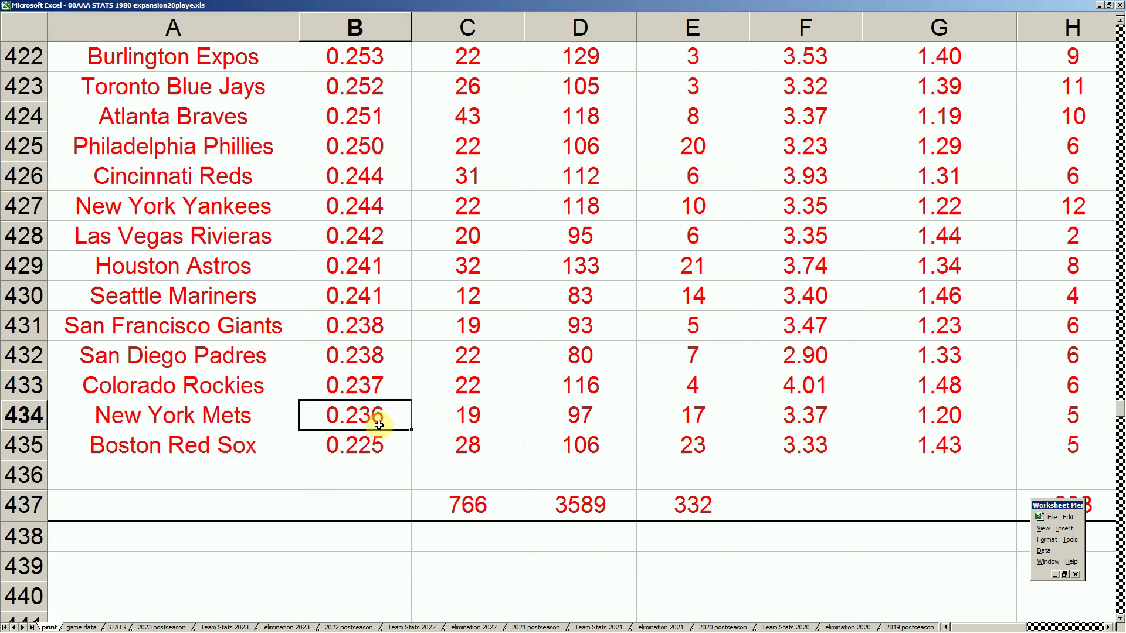
click(369, 383)
click(394, 351)
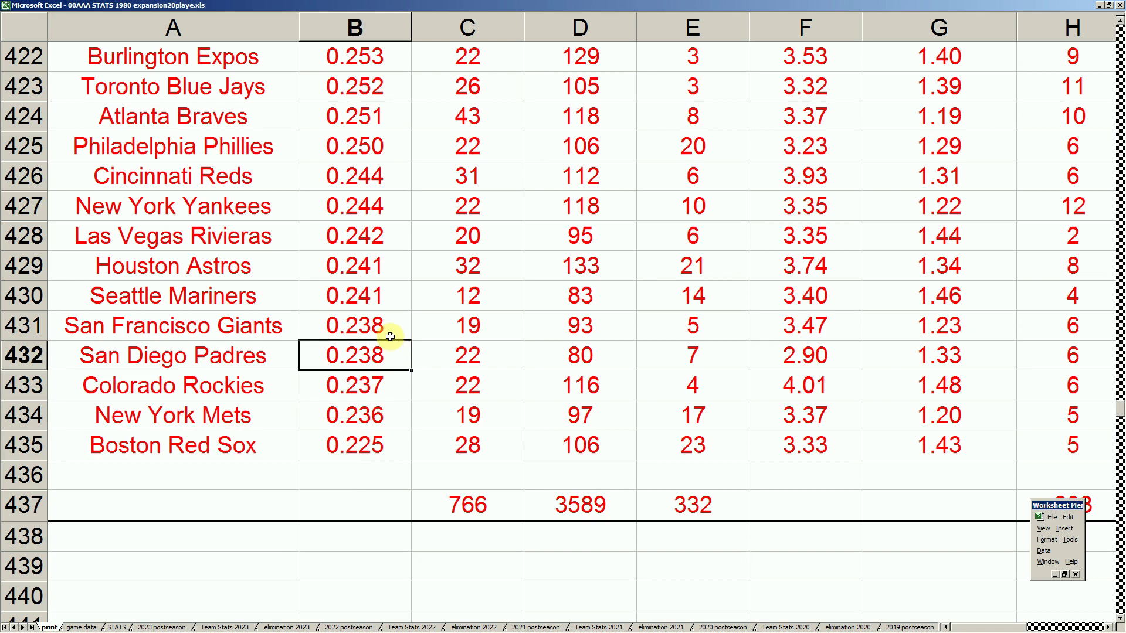
click(392, 327)
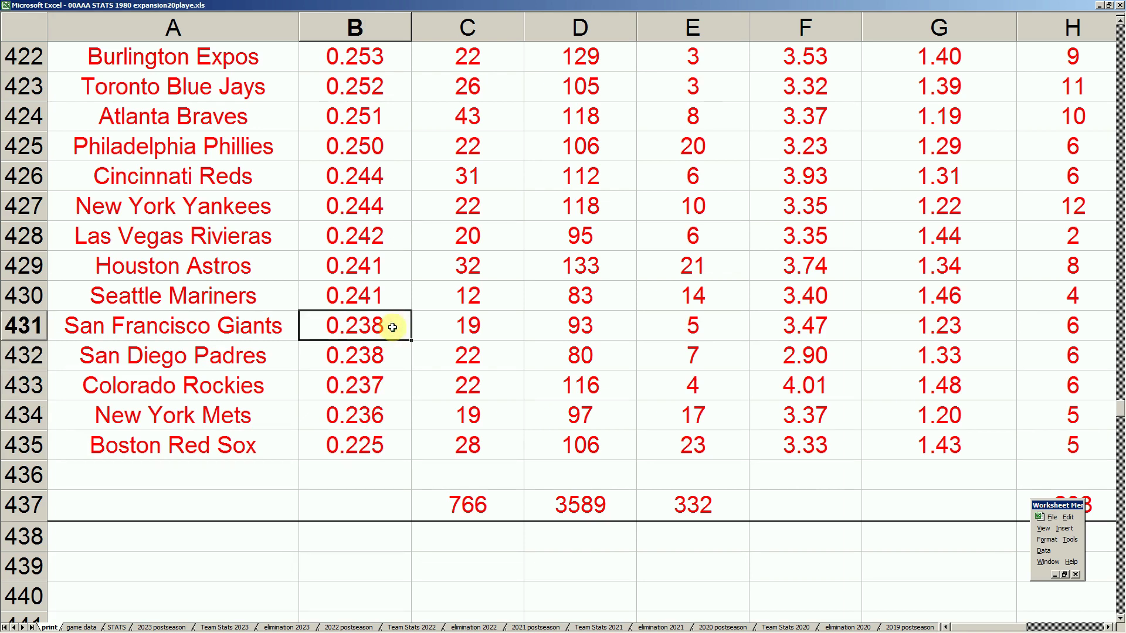
click(486, 299)
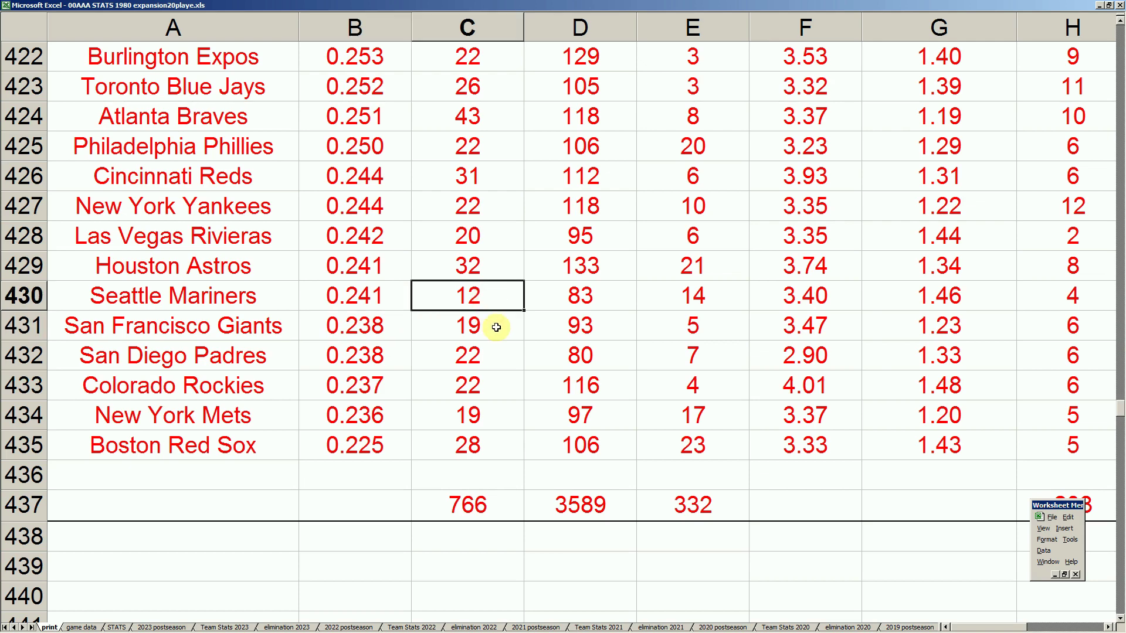
Step: Check the stolen base totals of the Minnesota Twins and the Oakland A's in column E
scroll(693, 351, up, 2)
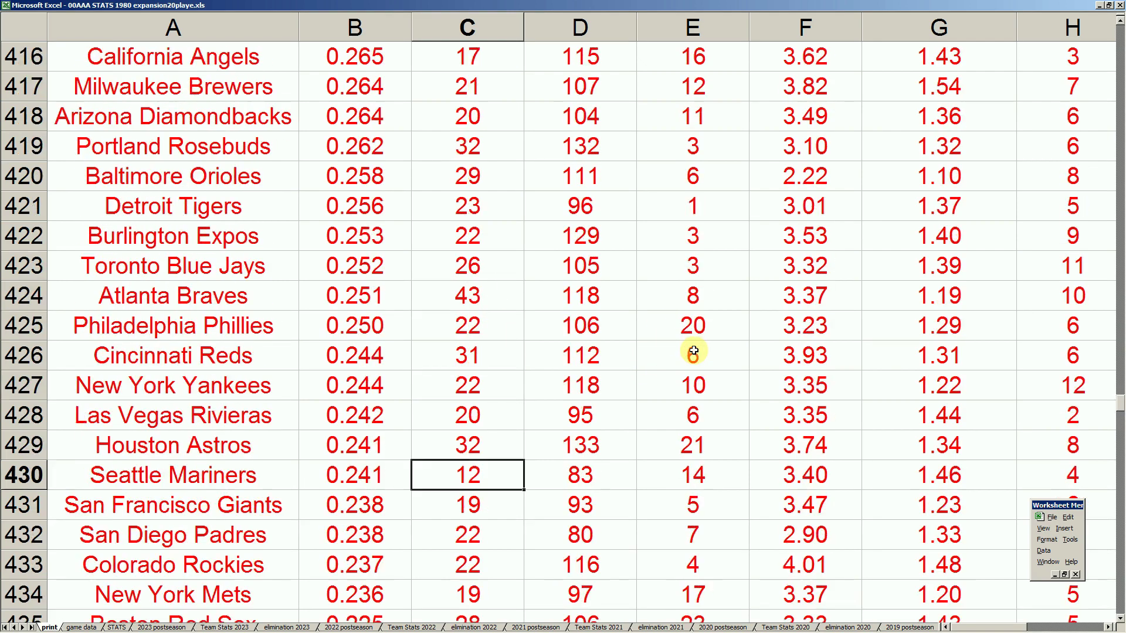
scroll(693, 351, up, 2)
click(719, 172)
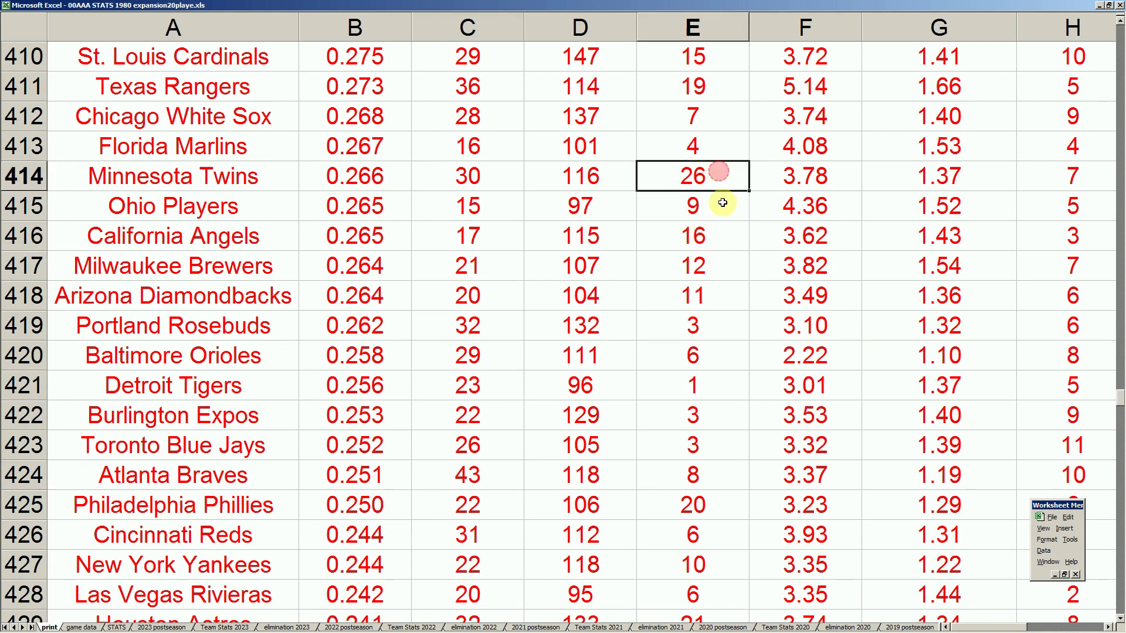
scroll(722, 202, up, 3)
click(722, 214)
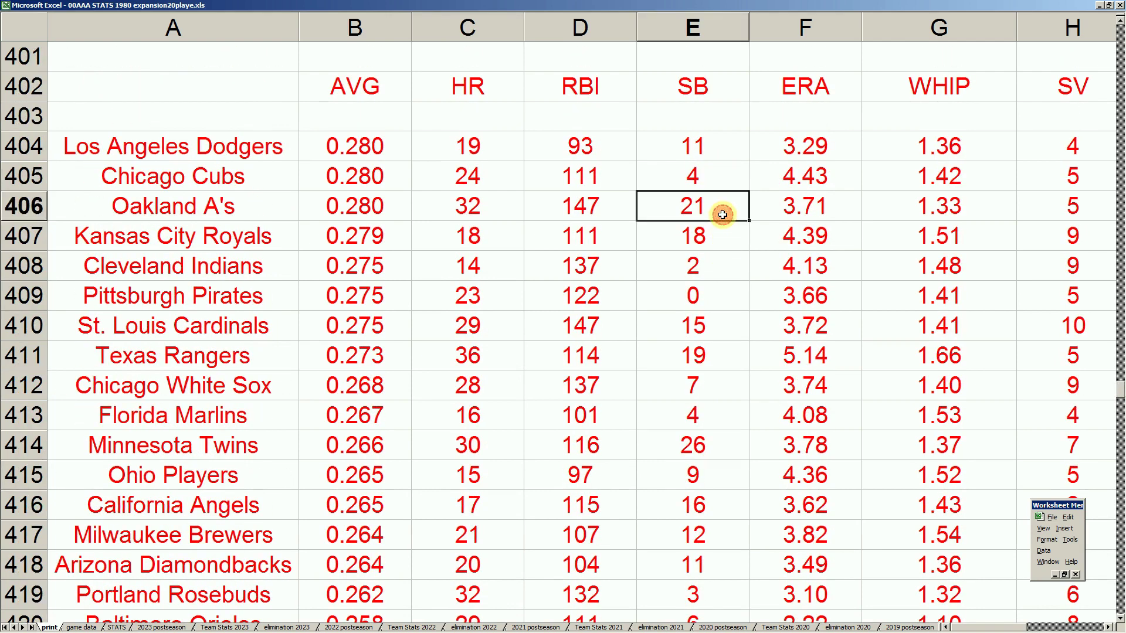
Step: Move across to the blue team table in columns I to P and examine the Baltimore Orioles' ERA in N404
key(Right)
key(Right)
key(Right)
key(Right)
key(Right)
key(Right)
key(Right)
key(Right)
key(Right)
key(Right)
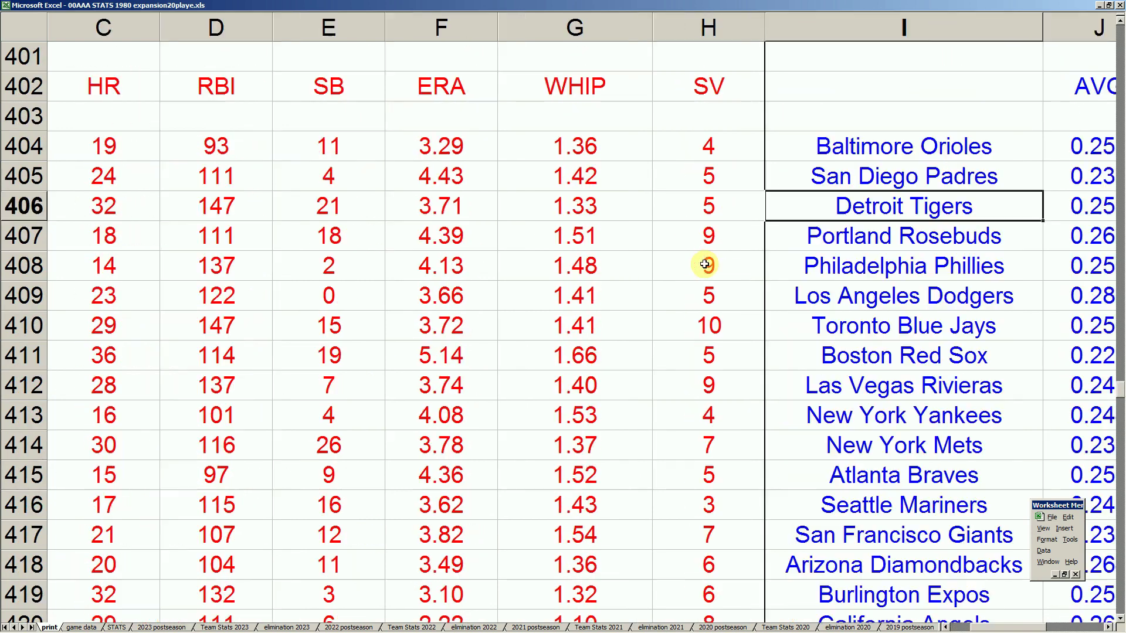
key(Right)
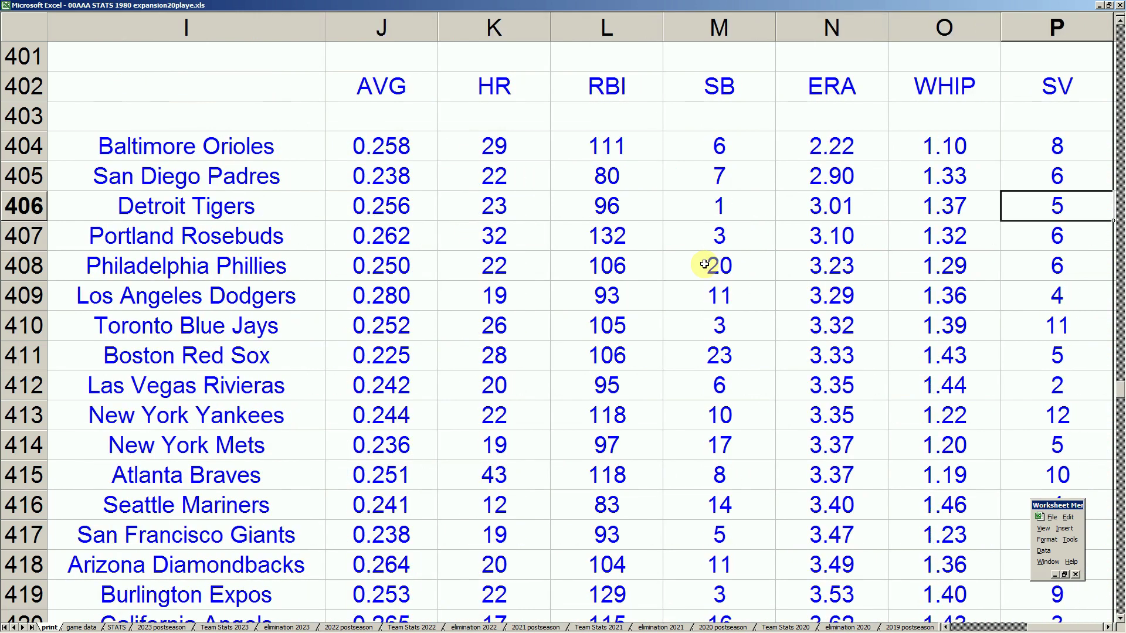
click(840, 149)
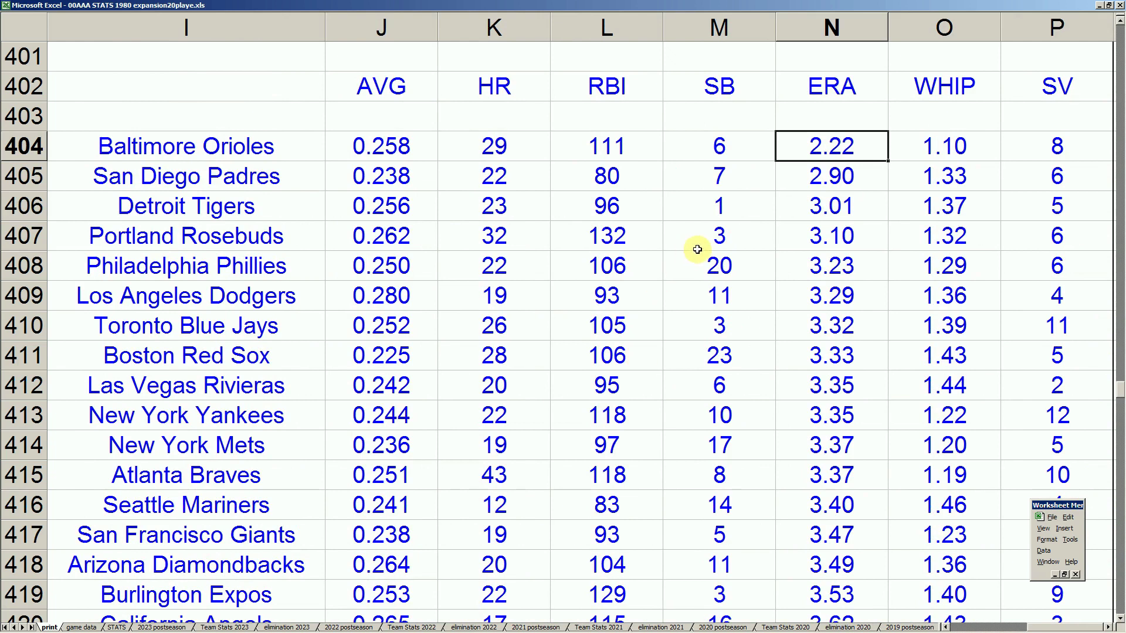
Step: Check the batting averages of the Baltimore Orioles and the Philadelphia Phillies in column J of the blue table
click(378, 147)
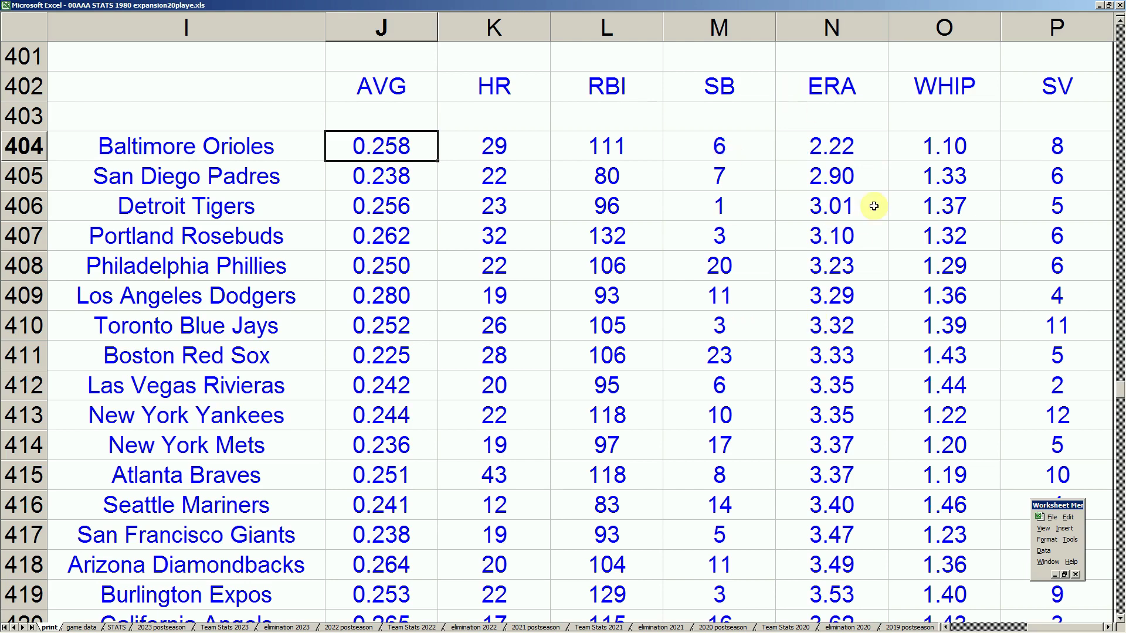
click(413, 273)
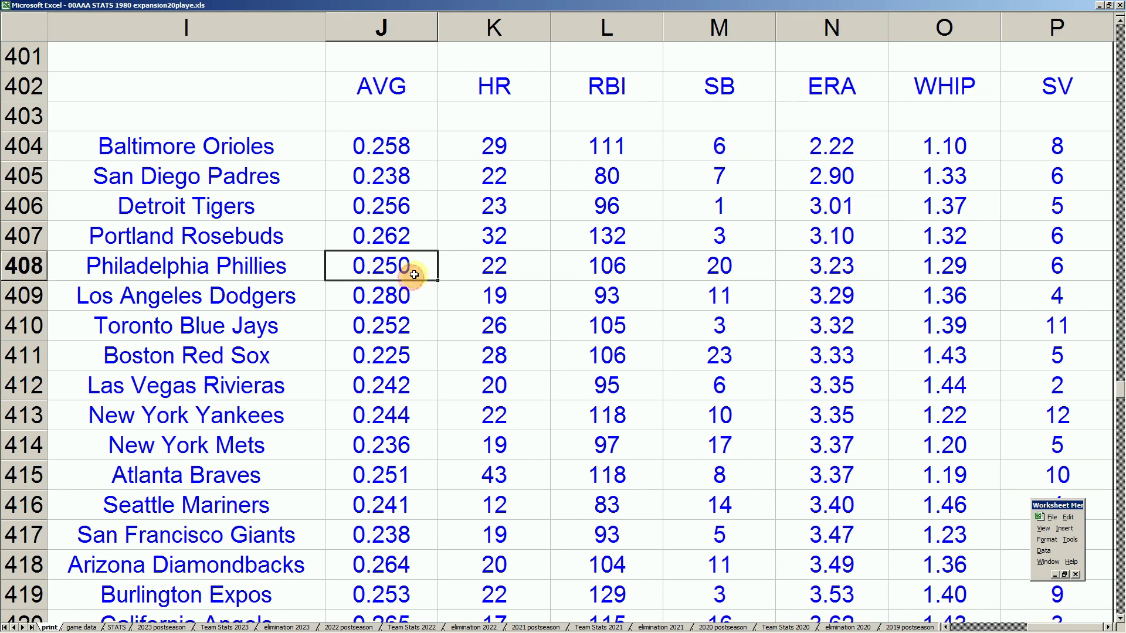
key(Home)
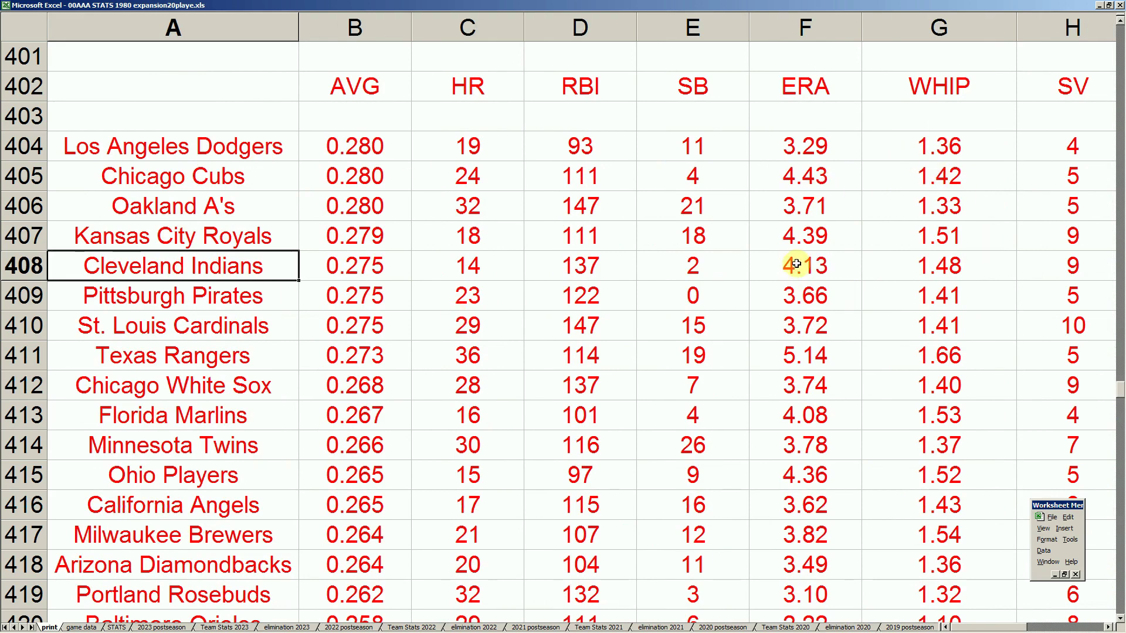
Step: Locate the Los Angeles Dodgers in row 409 of the blue table and examine their batting average in column J
click(827, 236)
key(Right)
key(Right)
key(Right)
key(Right)
key(Right)
key(Right)
key(Right)
key(Right)
key(Right)
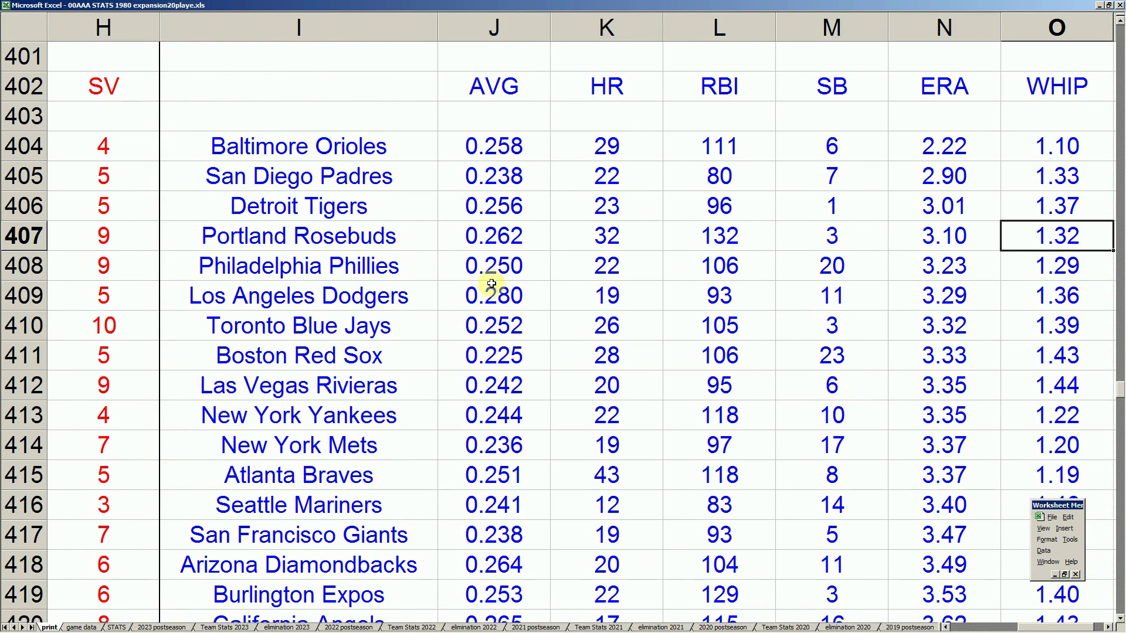
drag(414, 298, 494, 299)
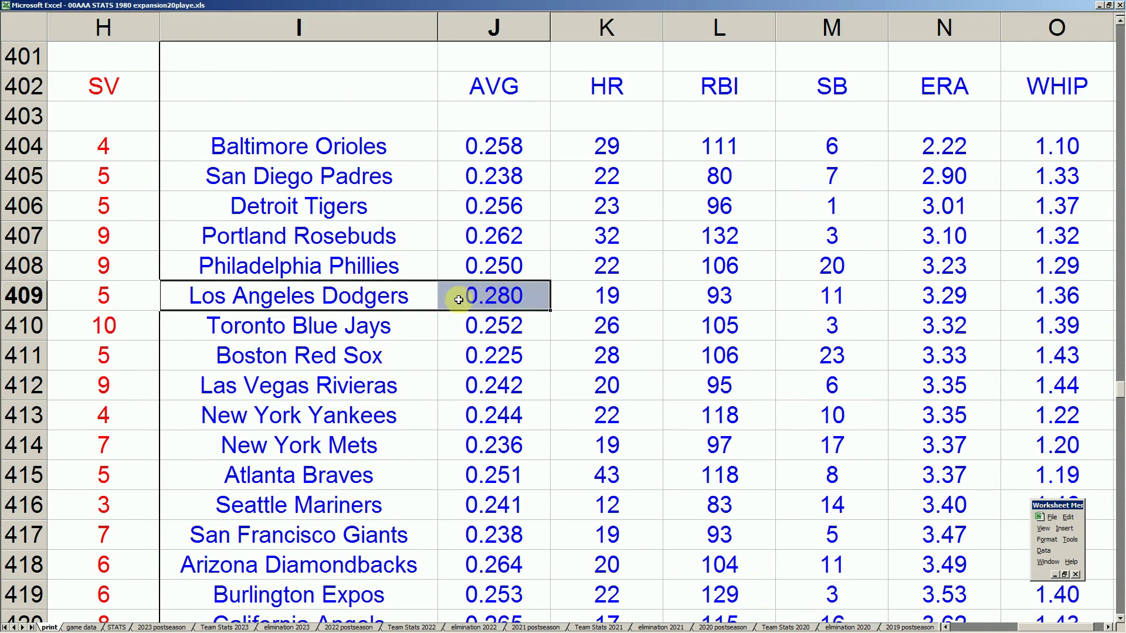
click(428, 302)
Step: Compare the Los Angeles Dodgers' batting average in B404 with the Baltimore Orioles' ERA in N404
key(Home)
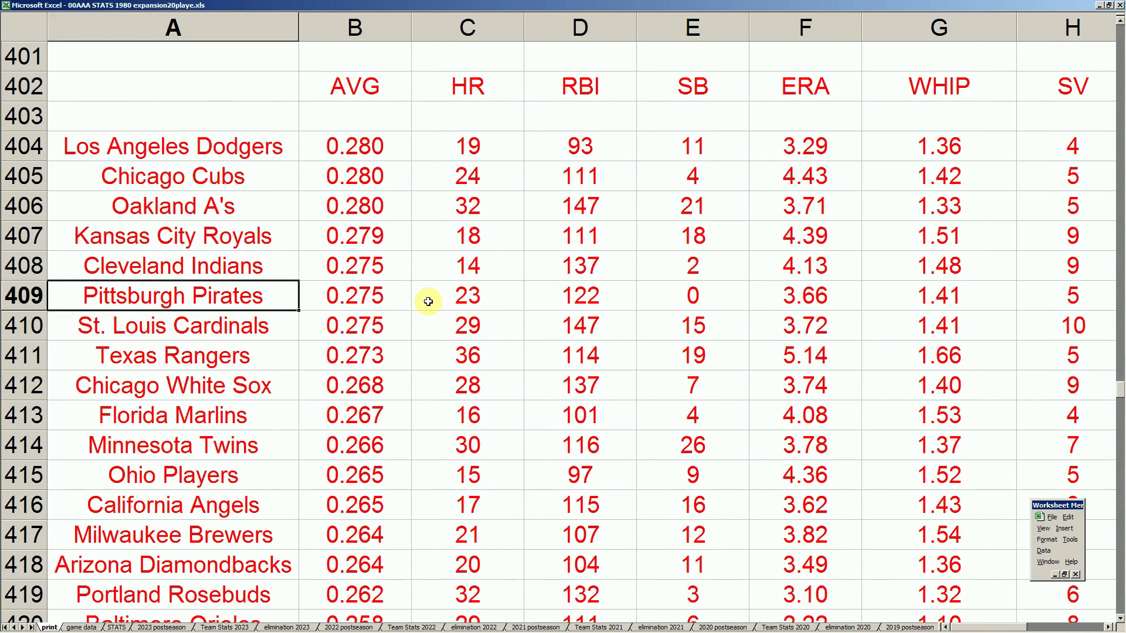
click(303, 144)
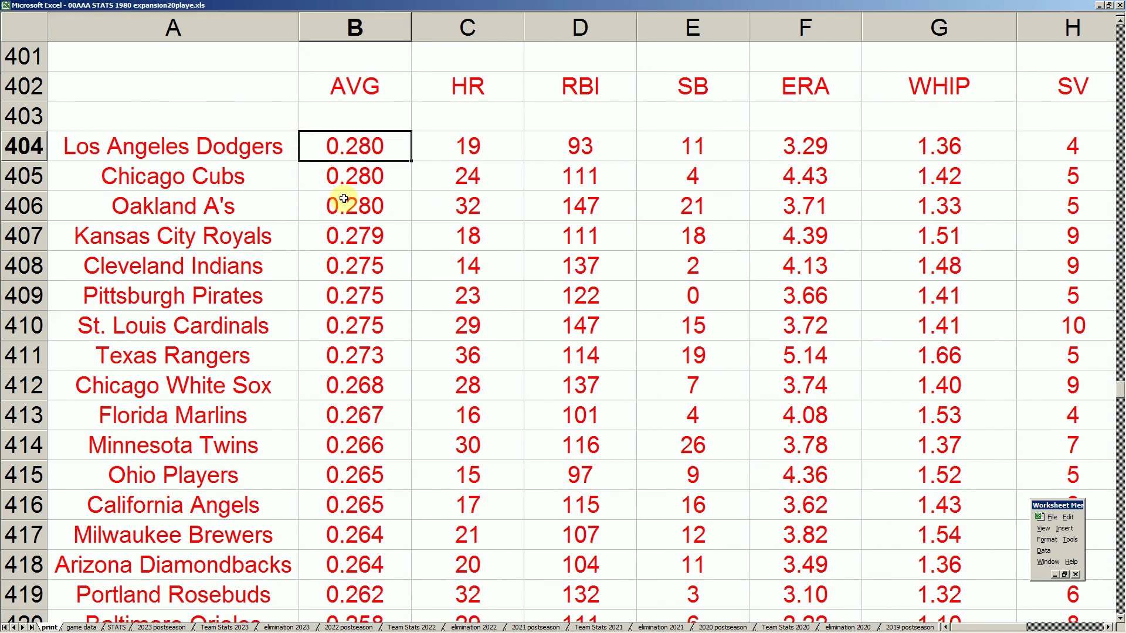
key(Right)
key(Right)
key(Right)
key(Right)
key(Right)
key(Right)
key(Right)
key(Right)
key(Right)
key(Right)
key(Right)
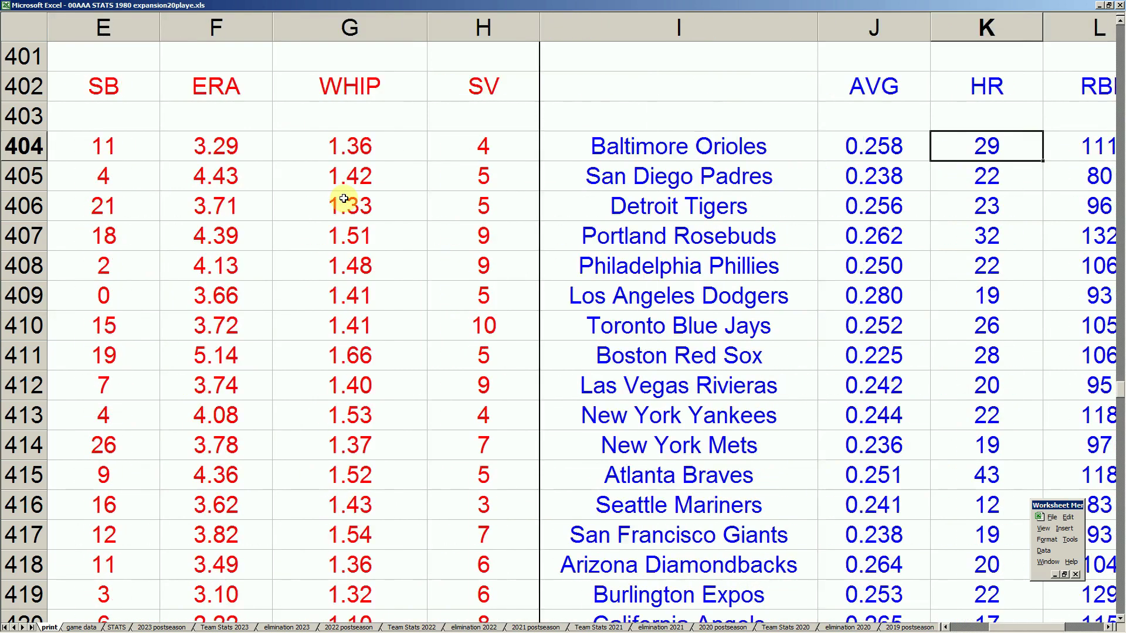
key(Right)
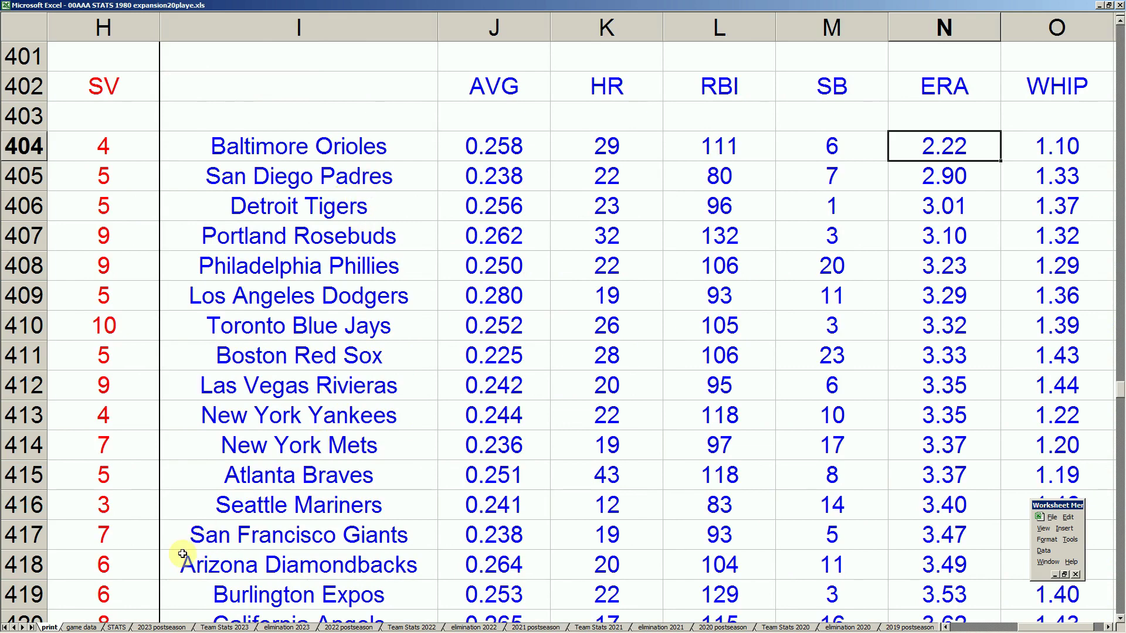
Step: Glance at the STATS sheet, then examine the Los Angeles Dodgers' wins and losses in the print sheet's NL West standings, J471:K471
click(117, 627)
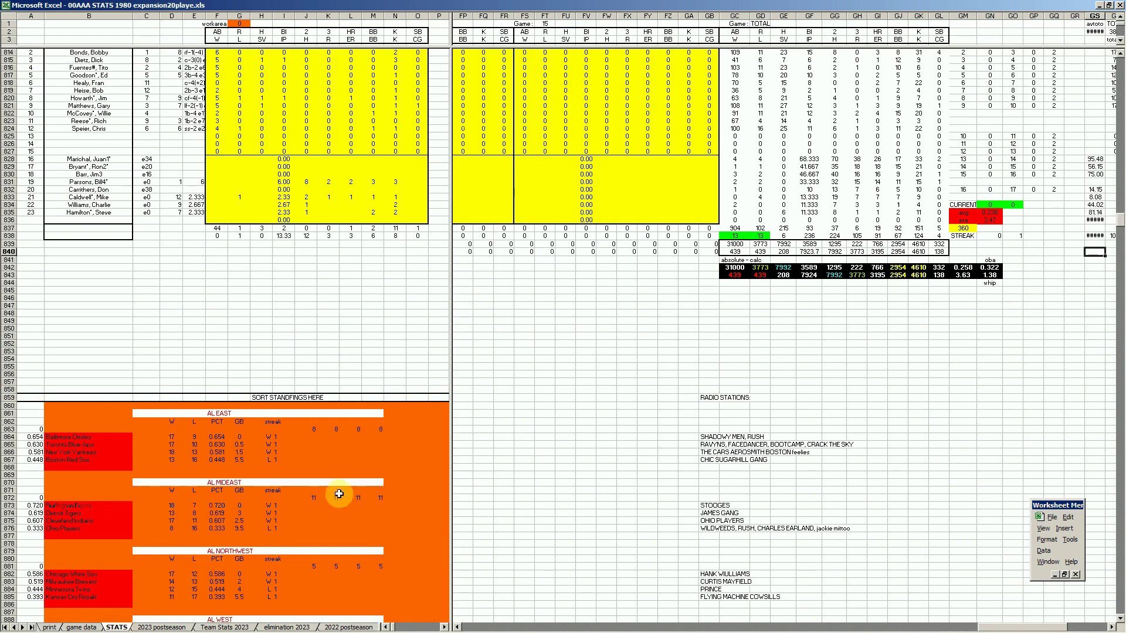
click(50, 627)
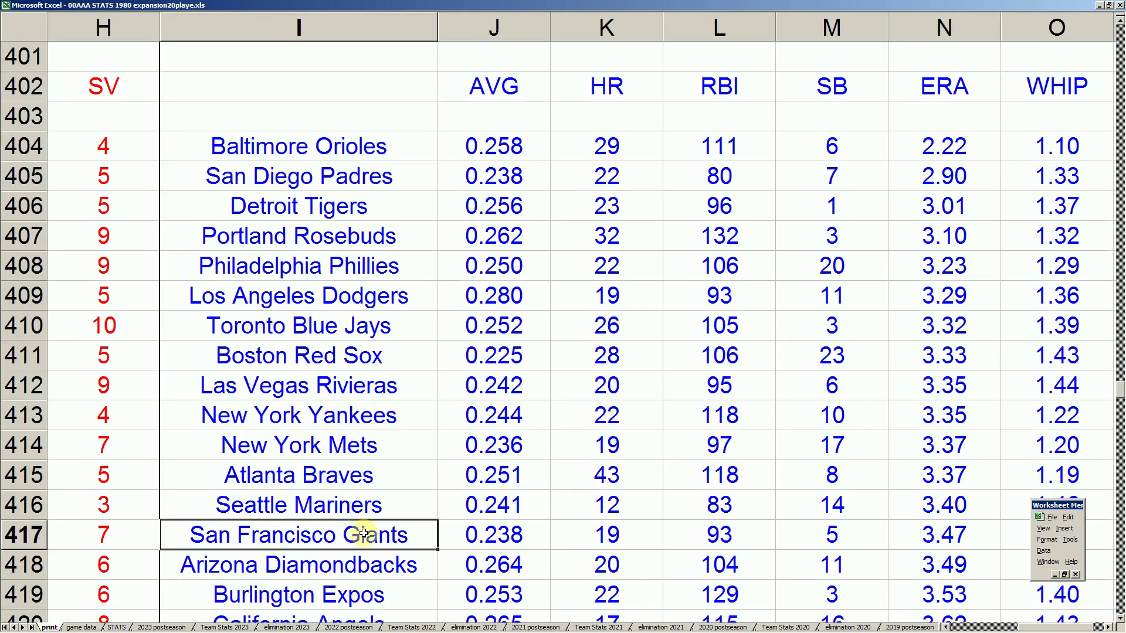
key(Page_Down)
key(Page_Down)
key(Page_Down)
key(Page_Down)
key(Page_Up)
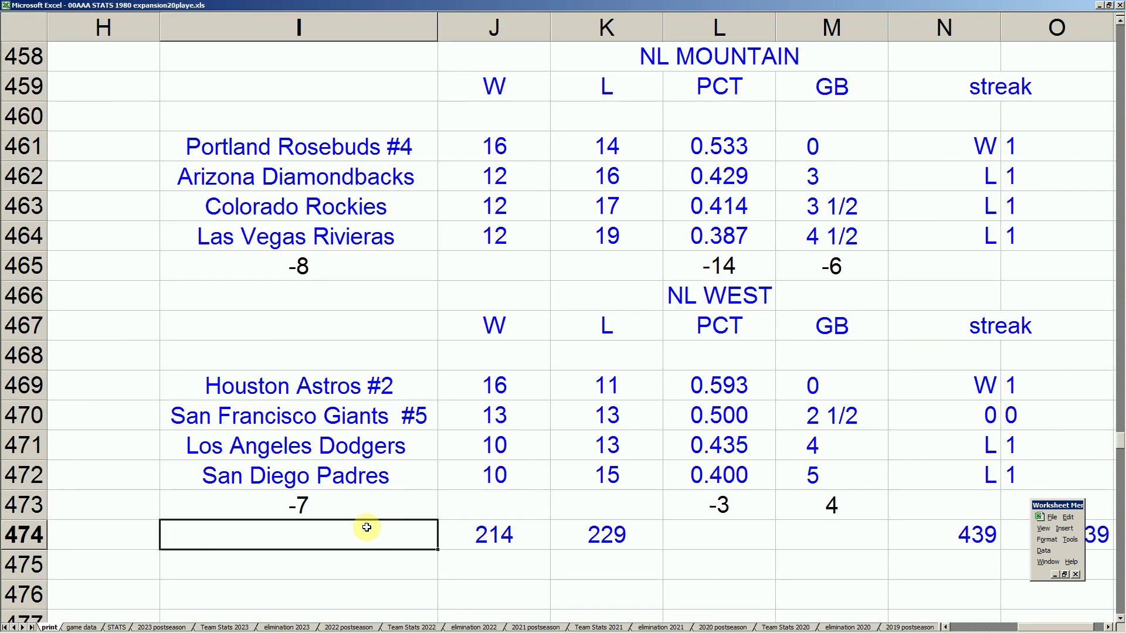
click(509, 444)
key(shift+Right)
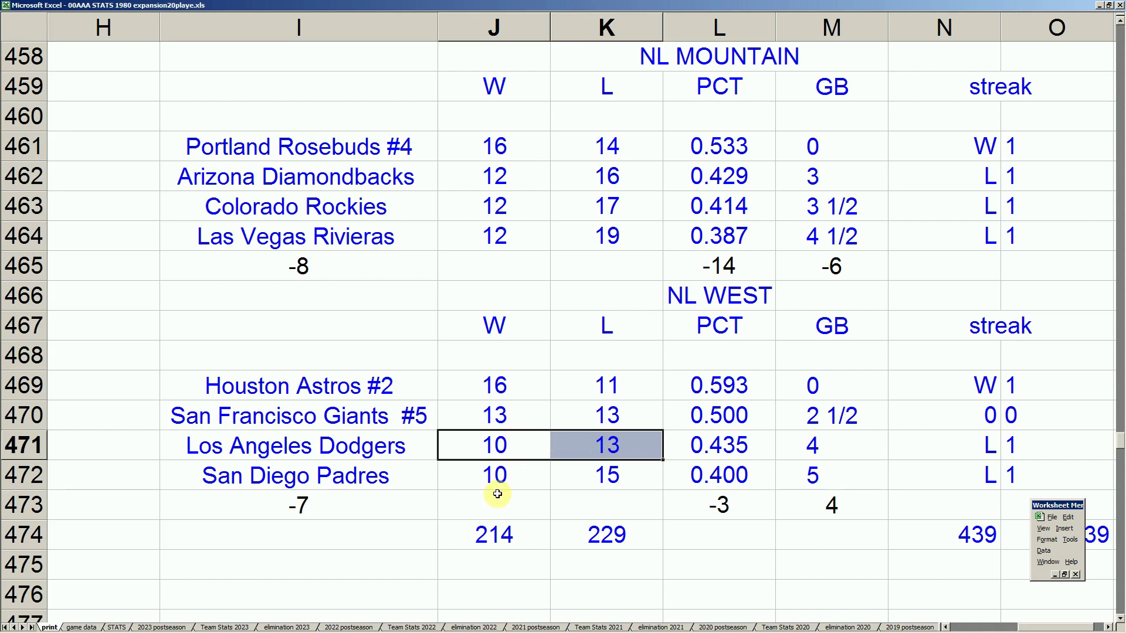
Step: Examine the Detroit Tigers' win total in B454 of the AL North standings
key(Left)
key(Home)
key(Up)
key(Up)
key(Up)
key(Up)
key(Up)
key(Up)
key(Up)
key(Up)
key(Up)
key(Up)
key(Up)
key(Up)
key(Up)
key(Up)
key(Up)
key(Up)
key(Up)
key(Up)
key(Up)
key(Up)
key(Up)
key(Up)
key(Up)
key(Up)
key(Down)
key(Down)
key(Down)
key(Down)
key(Down)
key(Down)
key(Down)
key(Right)
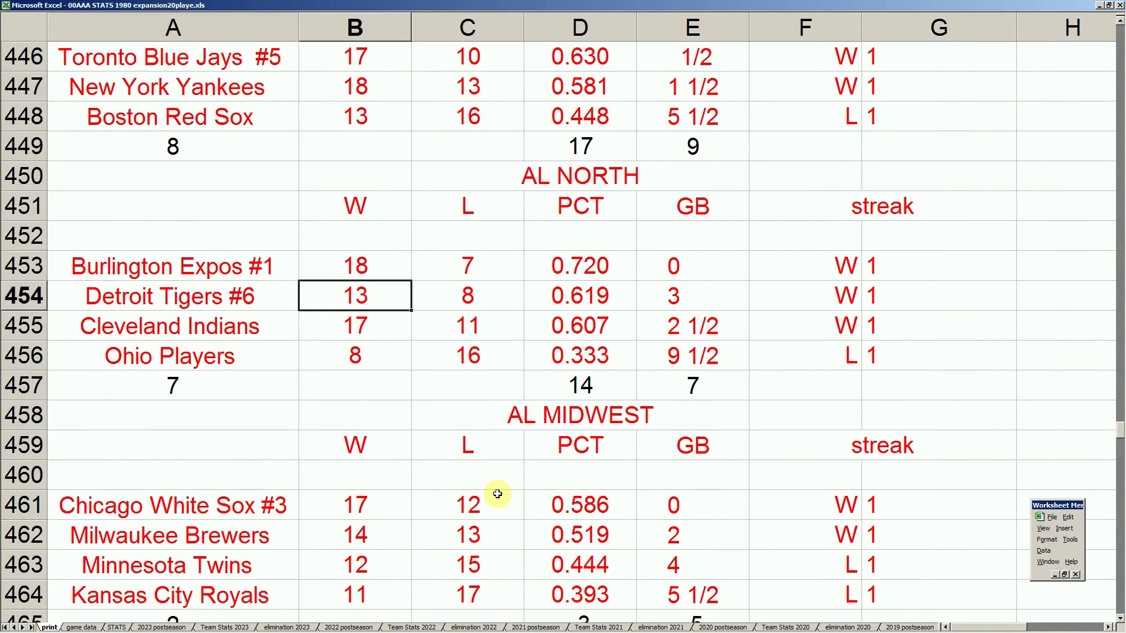
Step: Check the 2023 postseason and STATS sheets, then review the print sheet's batting average ranking down to the Detroit Tigers in B421
click(137, 627)
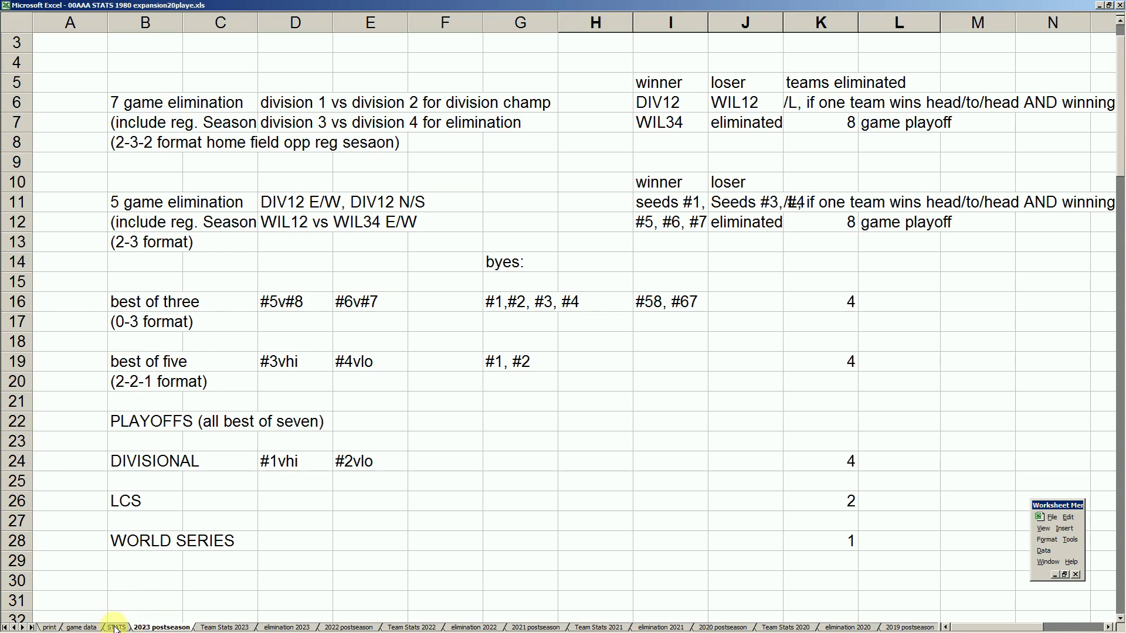
click(116, 628)
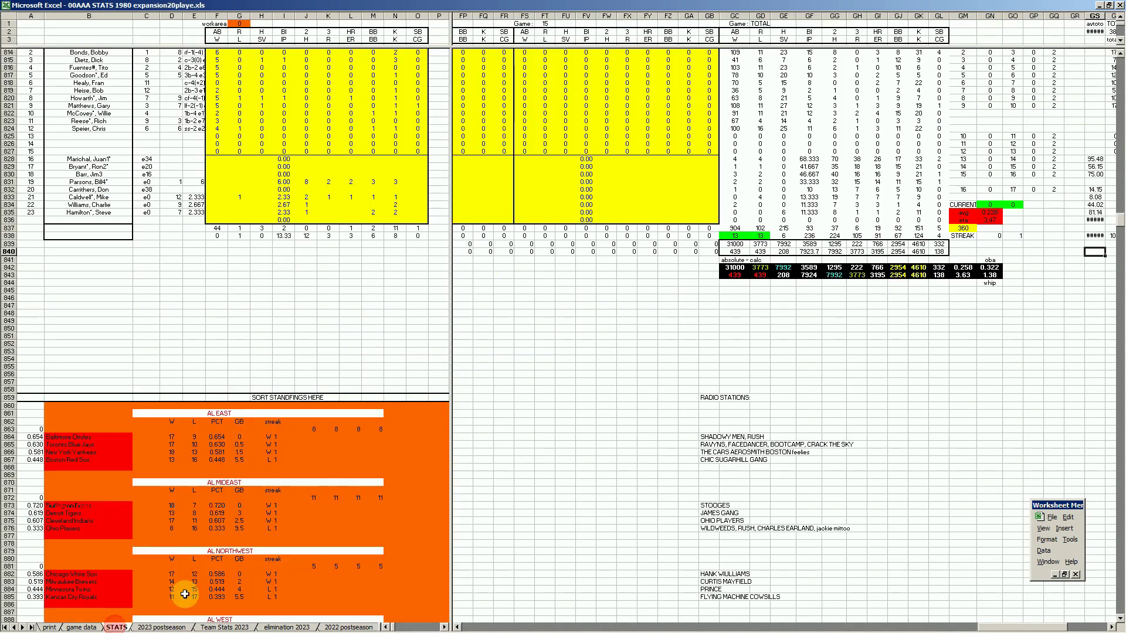
click(52, 626)
click(563, 428)
scroll(563, 411, down, 1)
scroll(566, 347, up, 7)
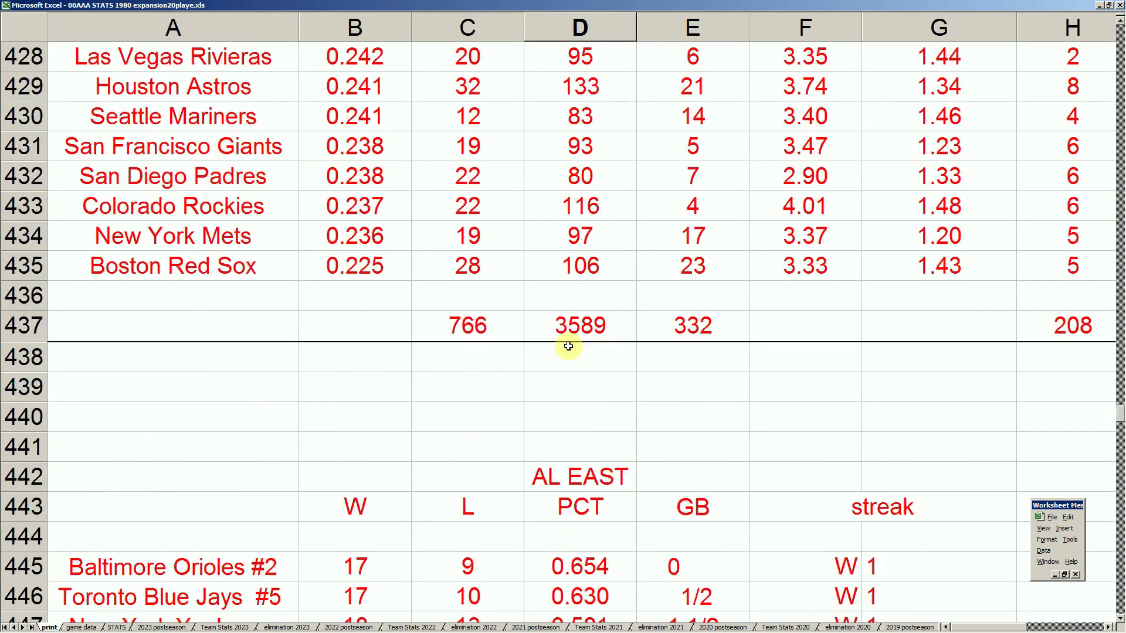
scroll(568, 346, up, 11)
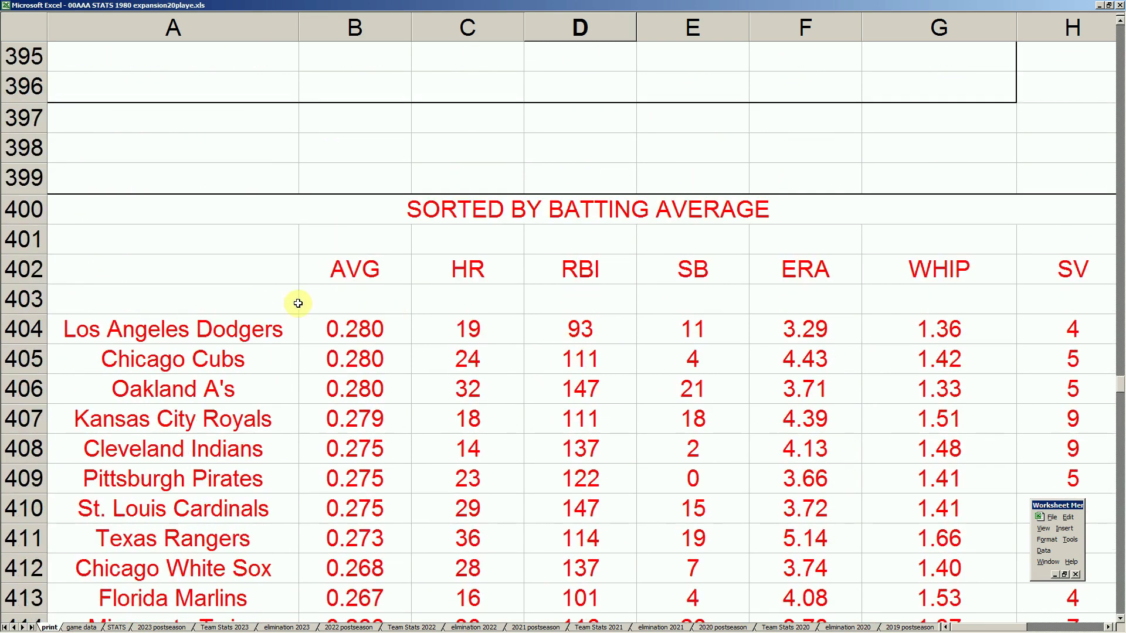
click(154, 599)
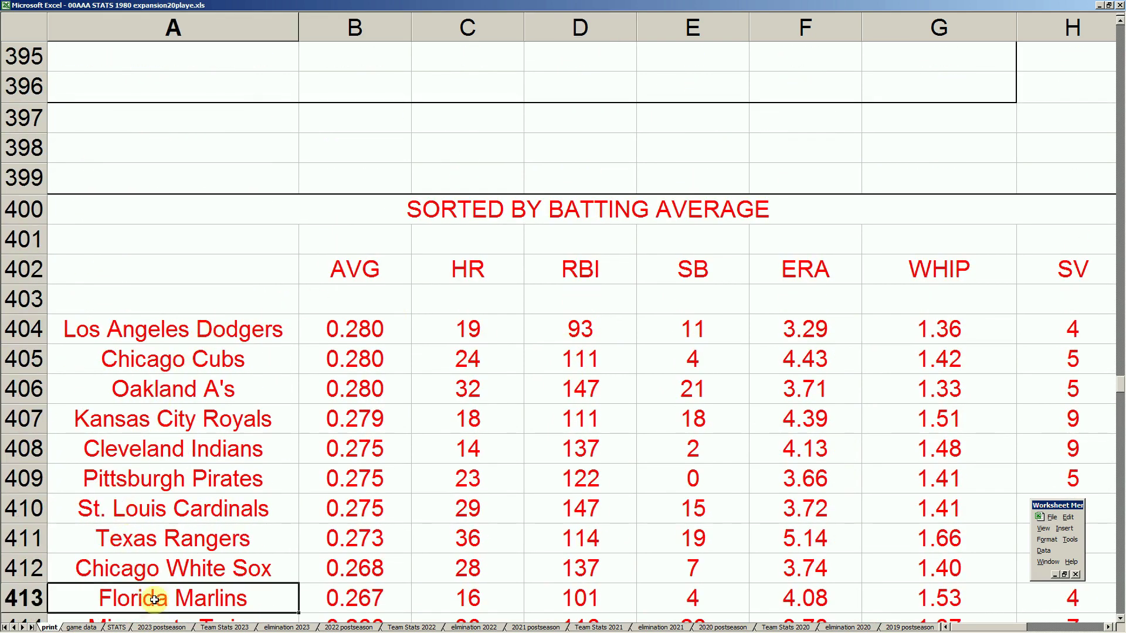
scroll(154, 599, down, 5)
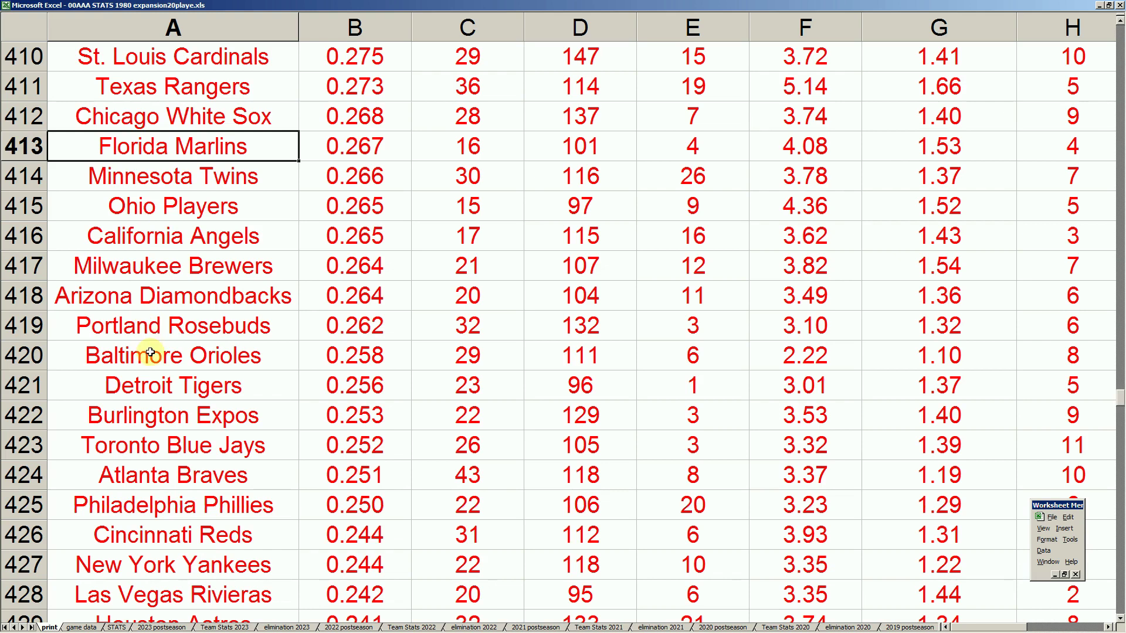
click(366, 386)
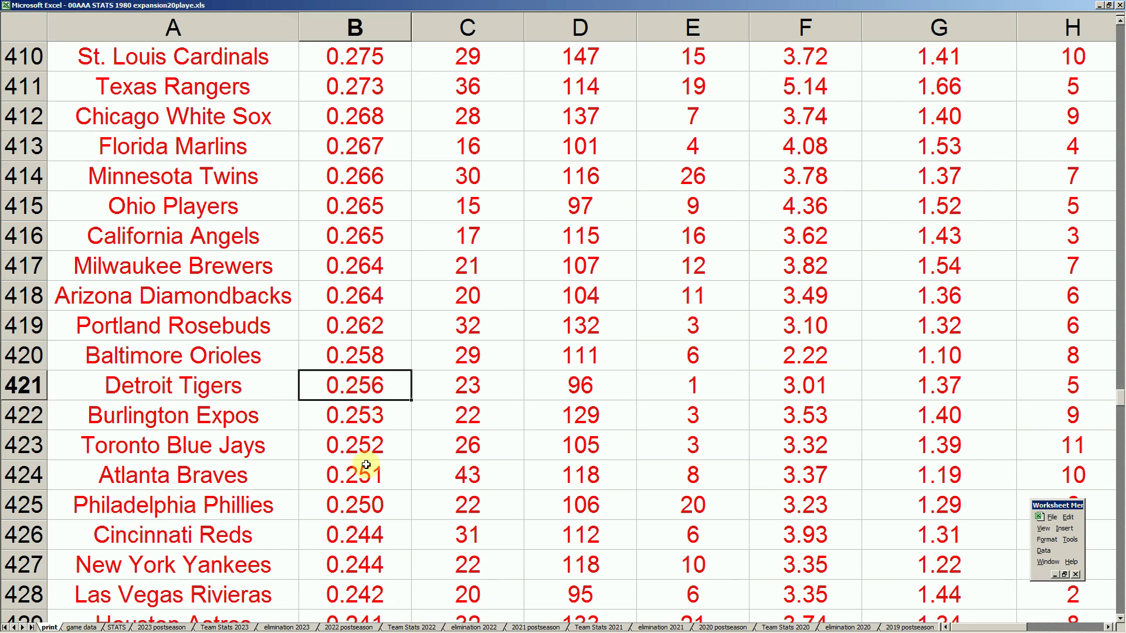
Step: Find the Detroit Tigers' batting average in row 406 of the table sorted by earned run average
key(Right)
key(Right)
key(Right)
key(Right)
key(Right)
key(Right)
key(Right)
key(Right)
key(Right)
key(Right)
key(Right)
key(Right)
key(Right)
key(Right)
key(Right)
key(Right)
key(Right)
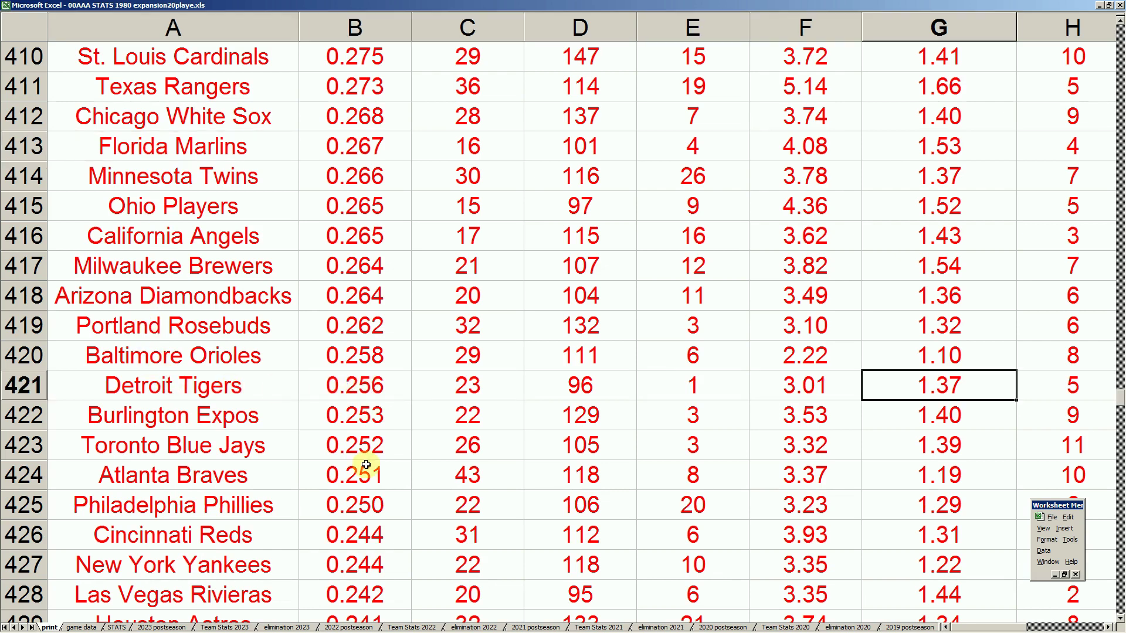
key(Left)
key(Left)
key(Left)
key(Left)
key(Left)
key(Left)
key(Left)
key(Left)
key(Left)
key(Left)
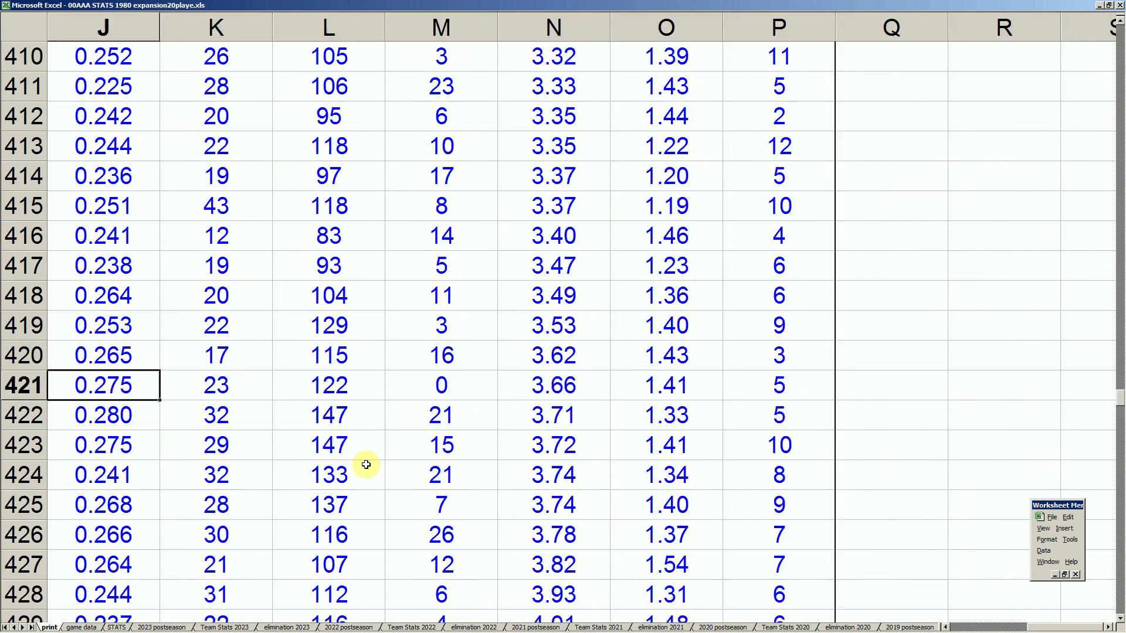
key(Up)
key(Up)
key(Up)
key(Up)
key(Up)
key(Up)
key(Up)
key(Up)
key(Up)
key(Up)
key(Up)
key(Up)
key(Up)
key(Up)
key(Up)
key(Up)
key(Up)
key(Up)
key(Up)
key(Up)
key(Up)
key(Up)
key(Down)
key(Down)
key(Down)
key(Down)
key(Down)
key(Down)
key(Down)
key(Right)
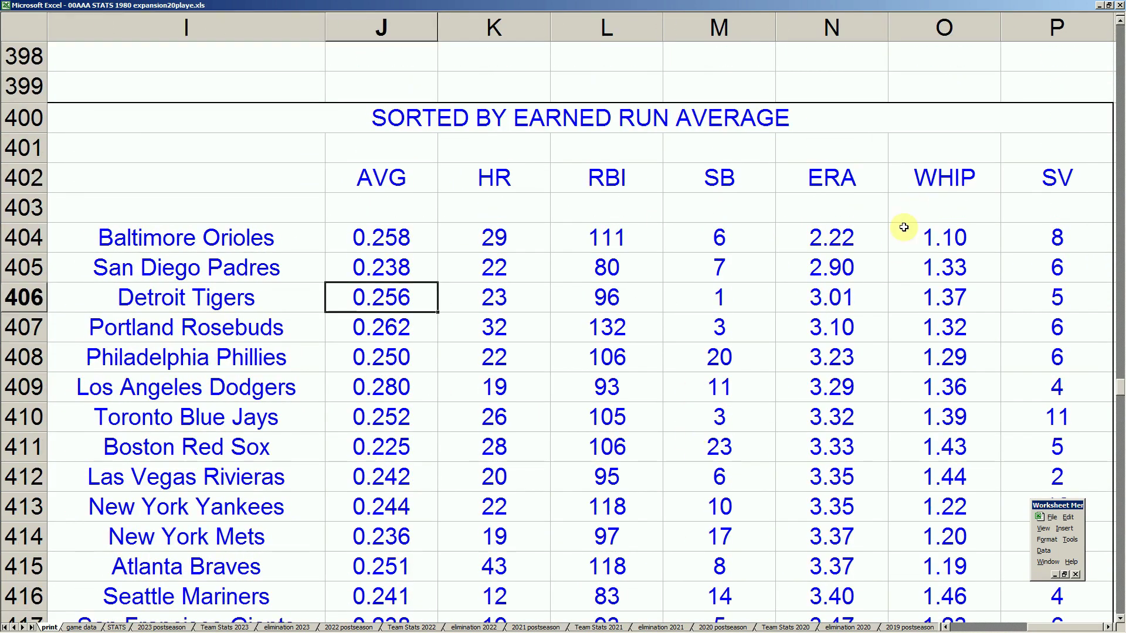
Step: Examine the San Diego Padres' ERA, batting average and RBI total in row 405
click(839, 269)
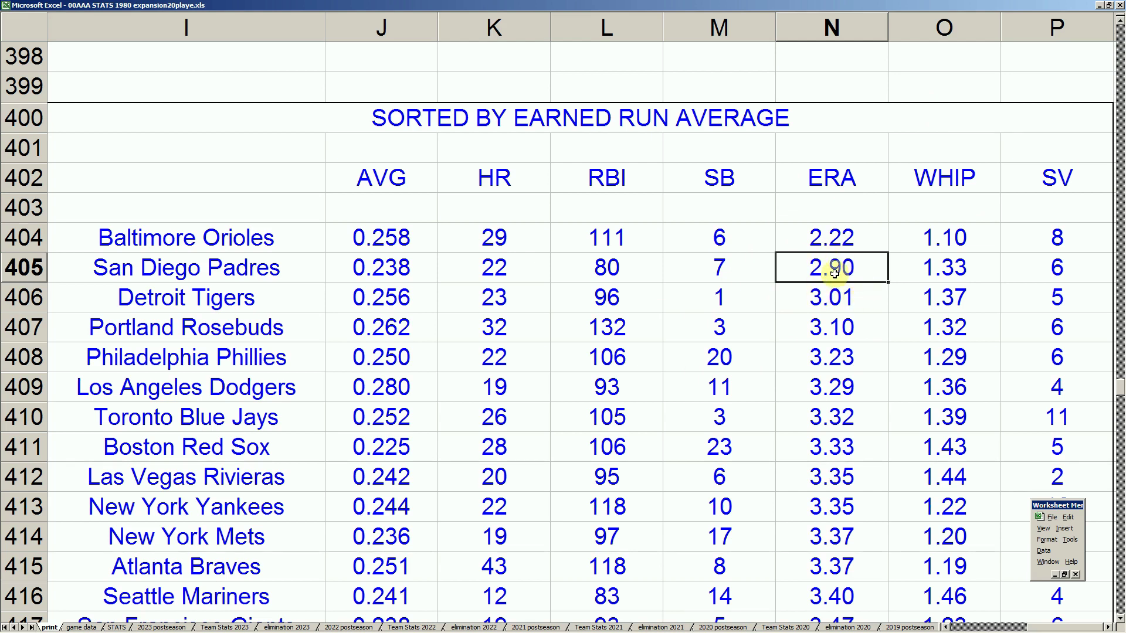
click(405, 270)
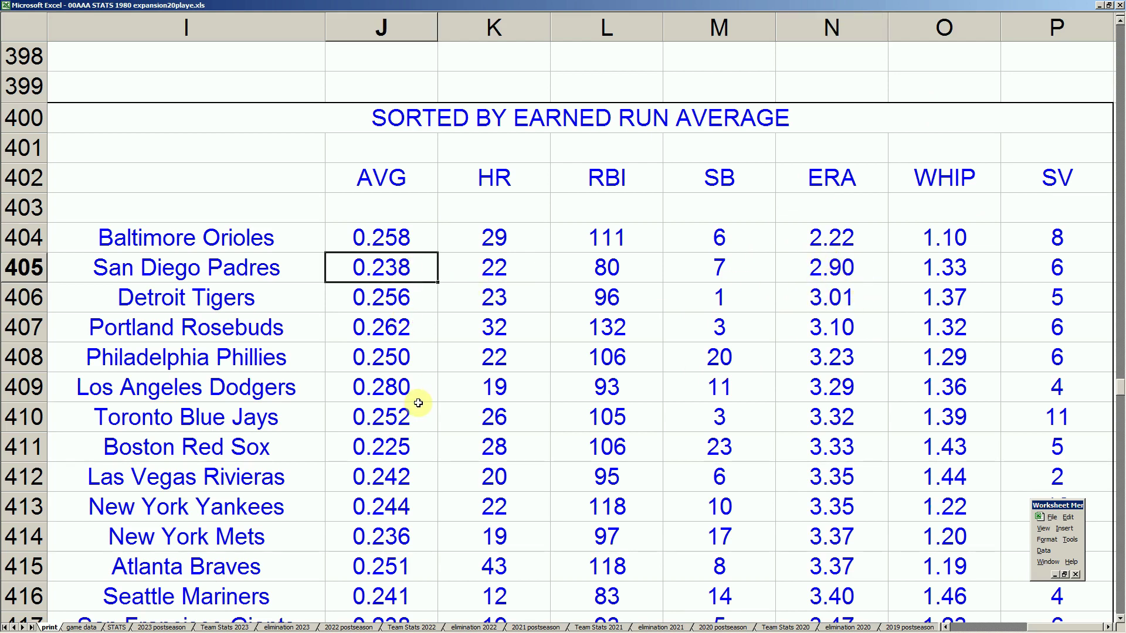
click(614, 269)
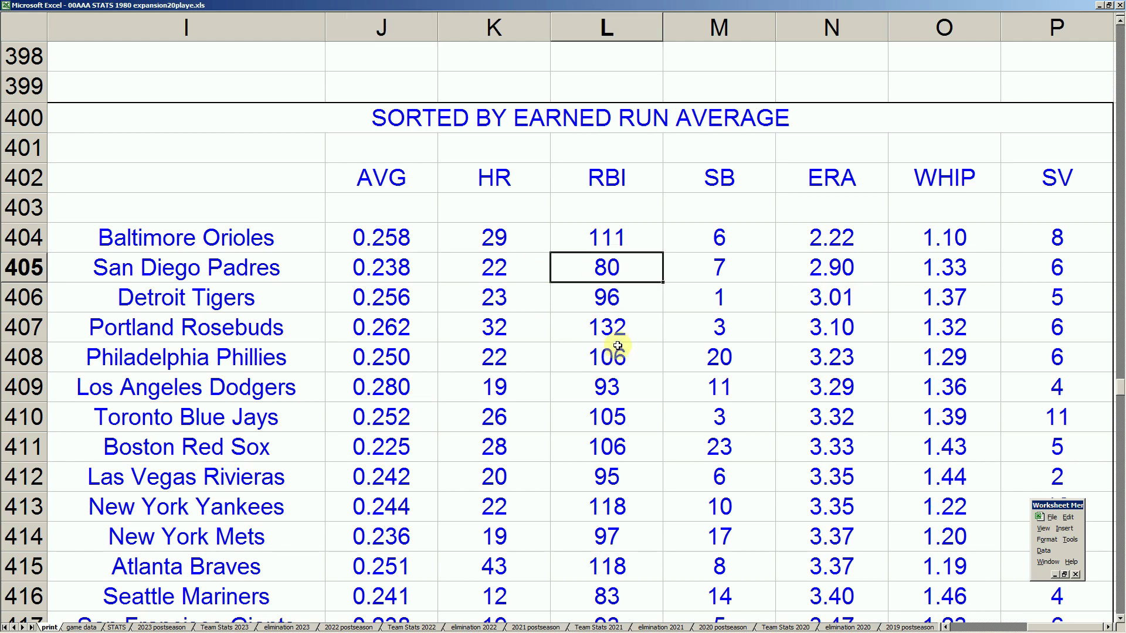
Step: Compare the RBI totals of the Portland Rosebuds, the St. Louis Cardinals and the Atlanta Braves in column L
click(610, 329)
scroll(622, 346, down, 3)
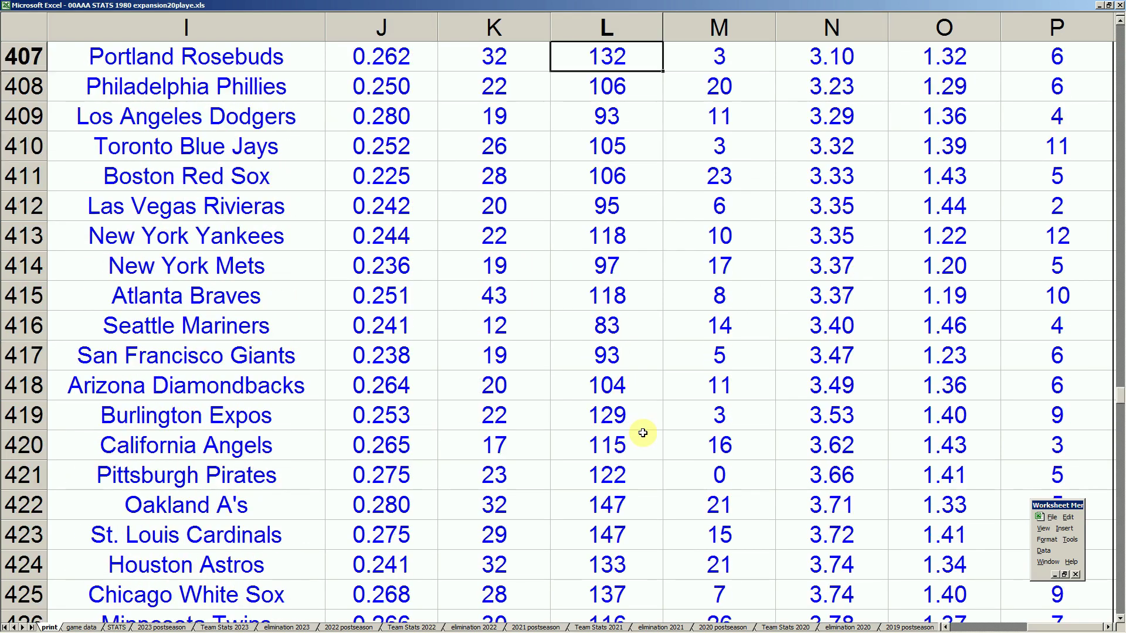
scroll(643, 433, down, 1)
click(626, 437)
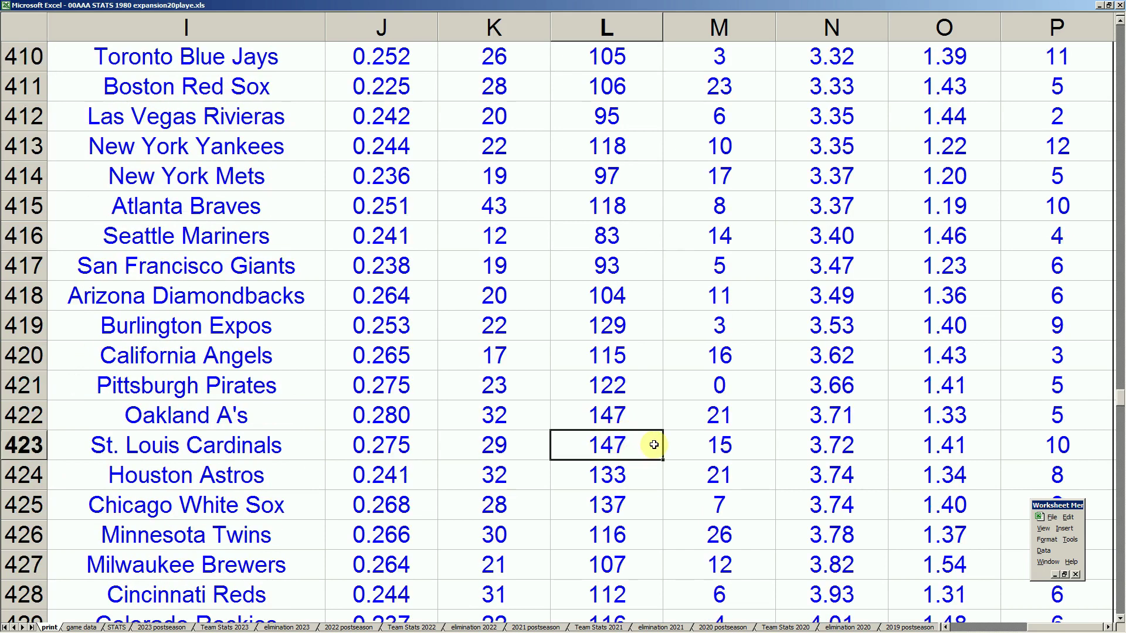
scroll(651, 440, down, 3)
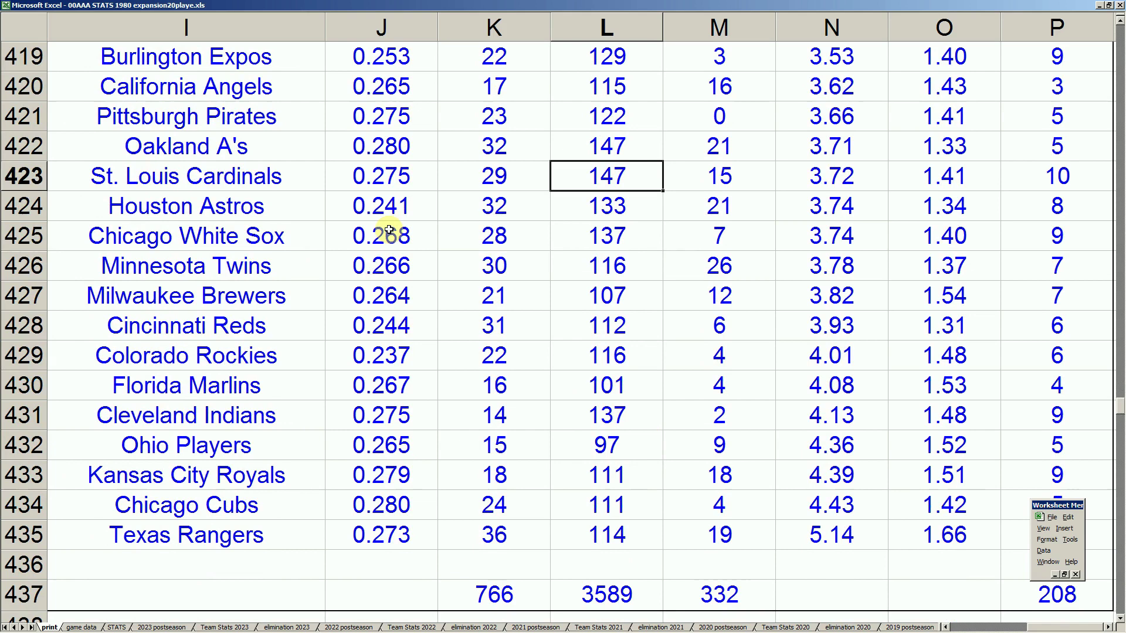
scroll(283, 272, up, 3)
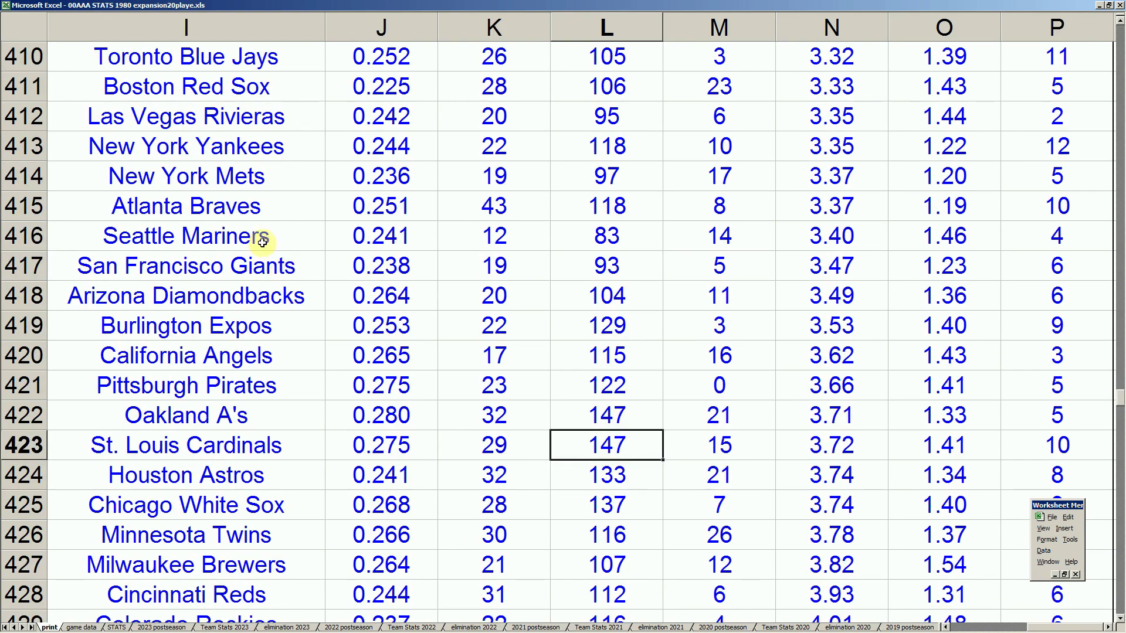
click(589, 208)
scroll(600, 247, up, 4)
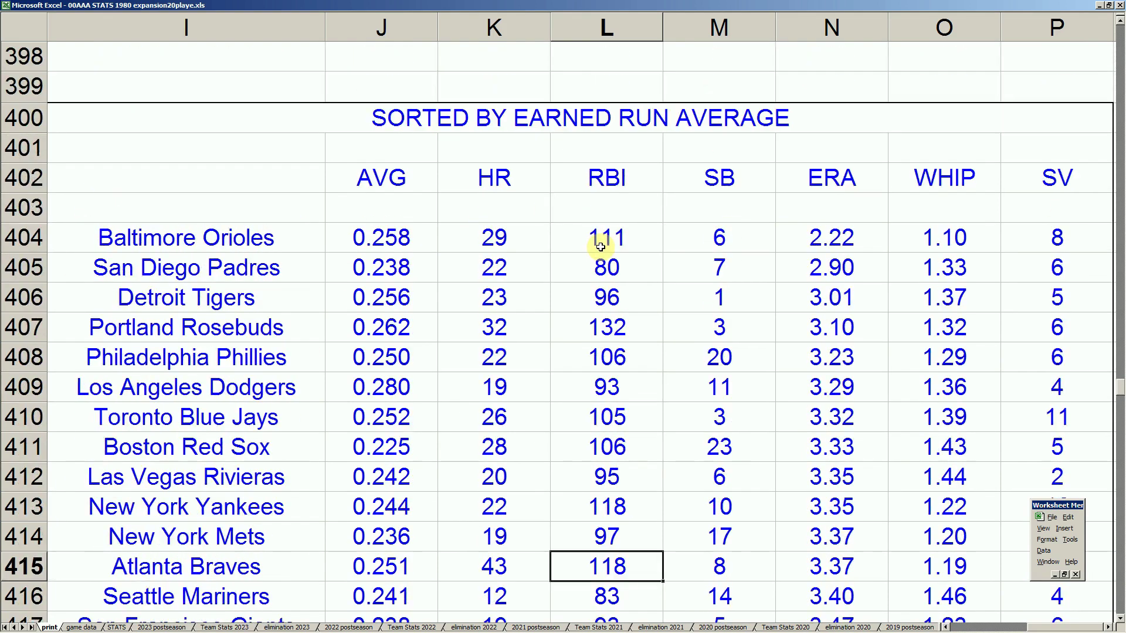
Step: Review the saves in column P, from the New York Yankees in P413 down through the remaining teams
scroll(938, 300, down, 2)
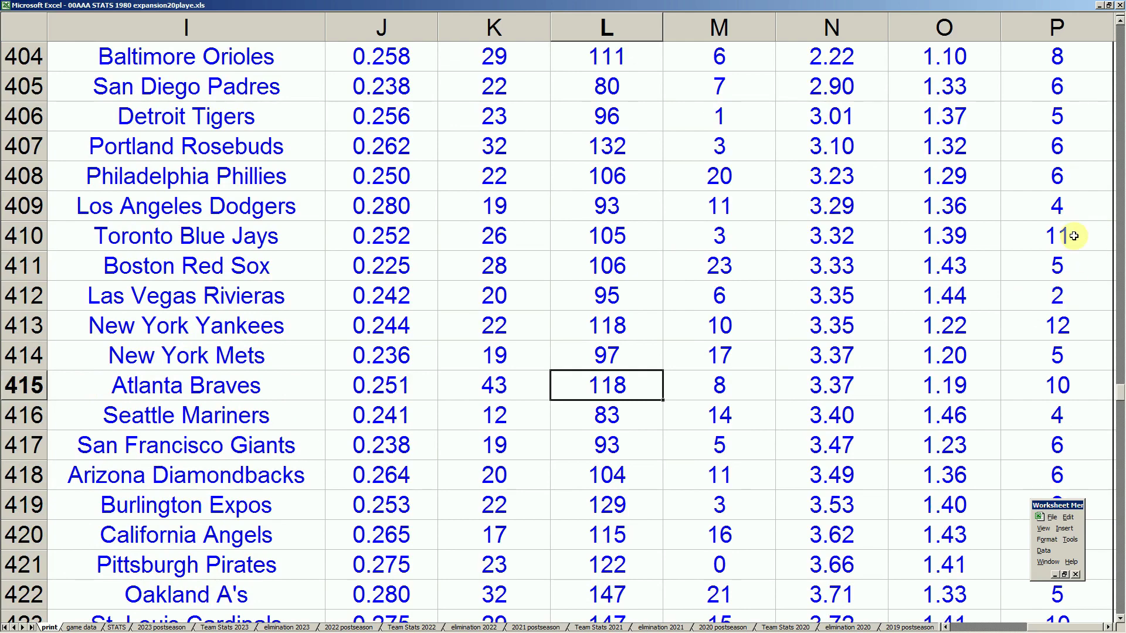
click(1058, 326)
scroll(1058, 326, down, 7)
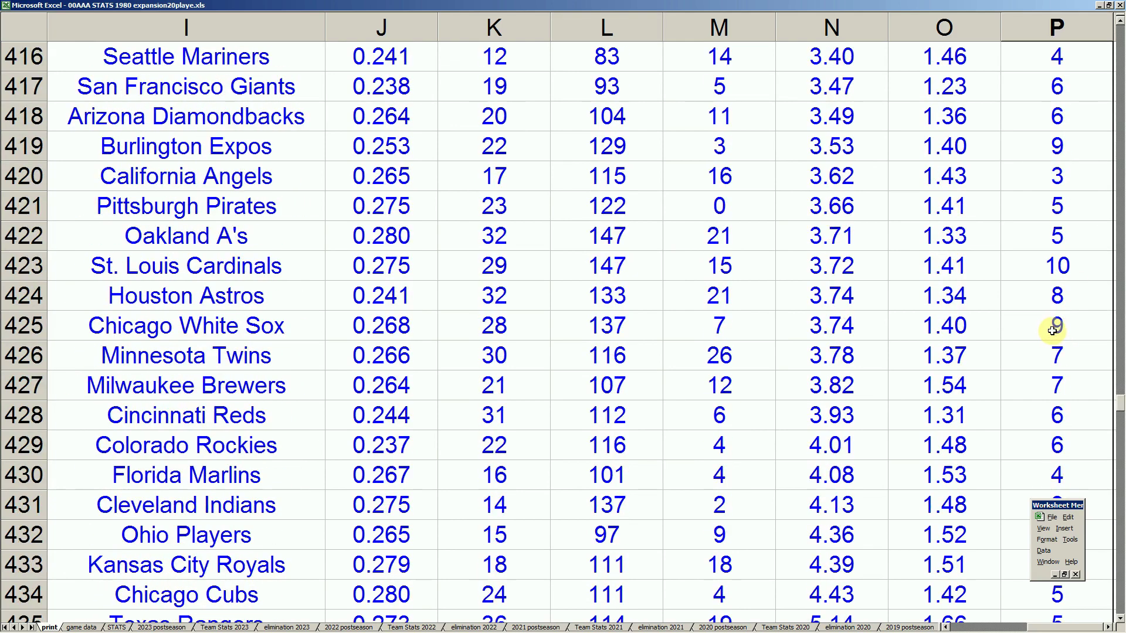
scroll(880, 326, down, 1)
scroll(799, 322, up, 10)
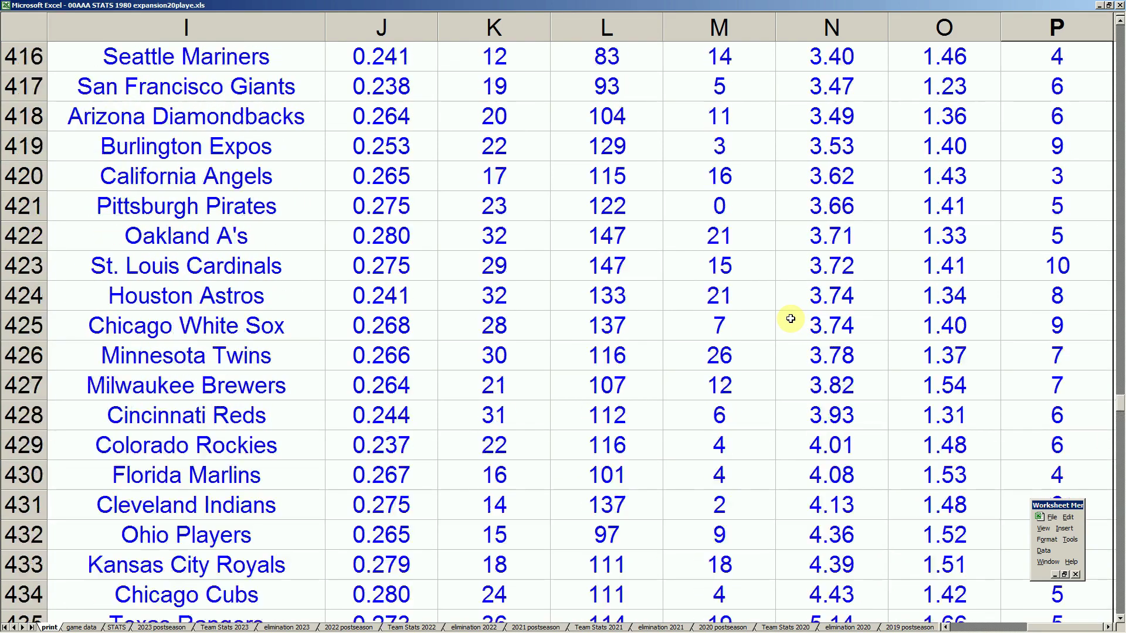
Step: Return to the American League batting statistics at the top of the print sheet, starting from column A
click(674, 214)
click(465, 217)
key(Left)
key(Left)
key(Left)
key(Left)
key(Left)
key(Left)
key(Left)
key(Left)
key(Left)
key(Left)
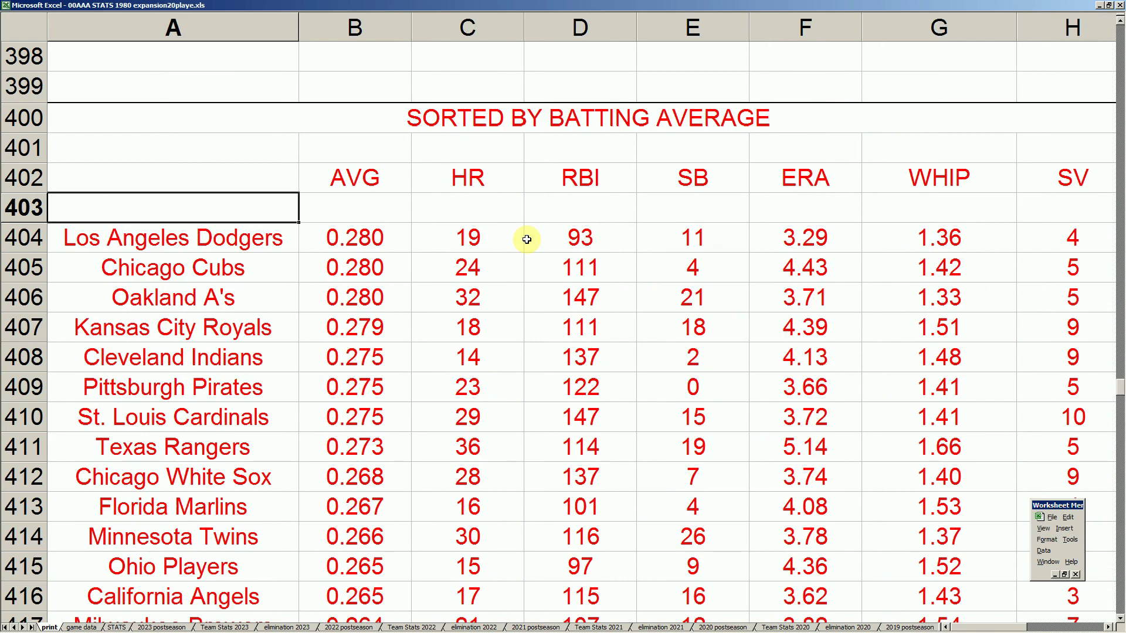
key(Page_Up)
key(Page_Up)
key(Page_Up)
key(Page_Up)
key(Page_Up)
key(Page_Up)
key(Page_Up)
key(Page_Up)
key(Page_Up)
key(Page_Up)
key(Page_Up)
key(Page_Up)
key(Page_Up)
key(Page_Up)
key(Page_Up)
key(Page_Up)
key(Page_Up)
key(Page_Up)
key(Page_Up)
key(Page_Up)
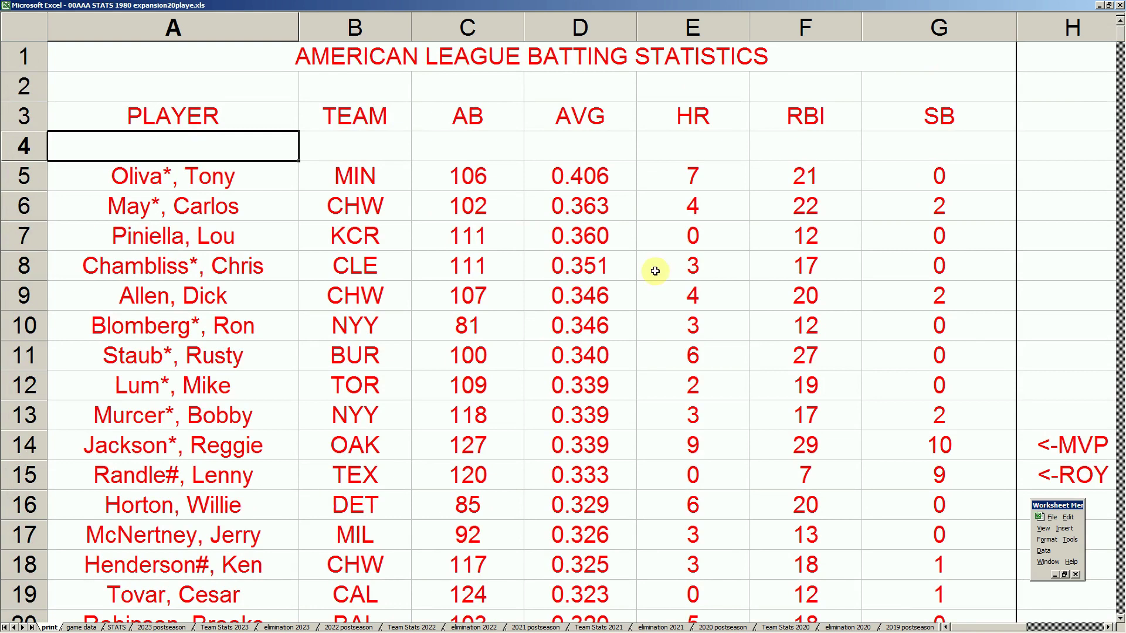
Step: Examine the at-bats and batting average of the Minnesota player heading the American League batting list in row 5
click(258, 180)
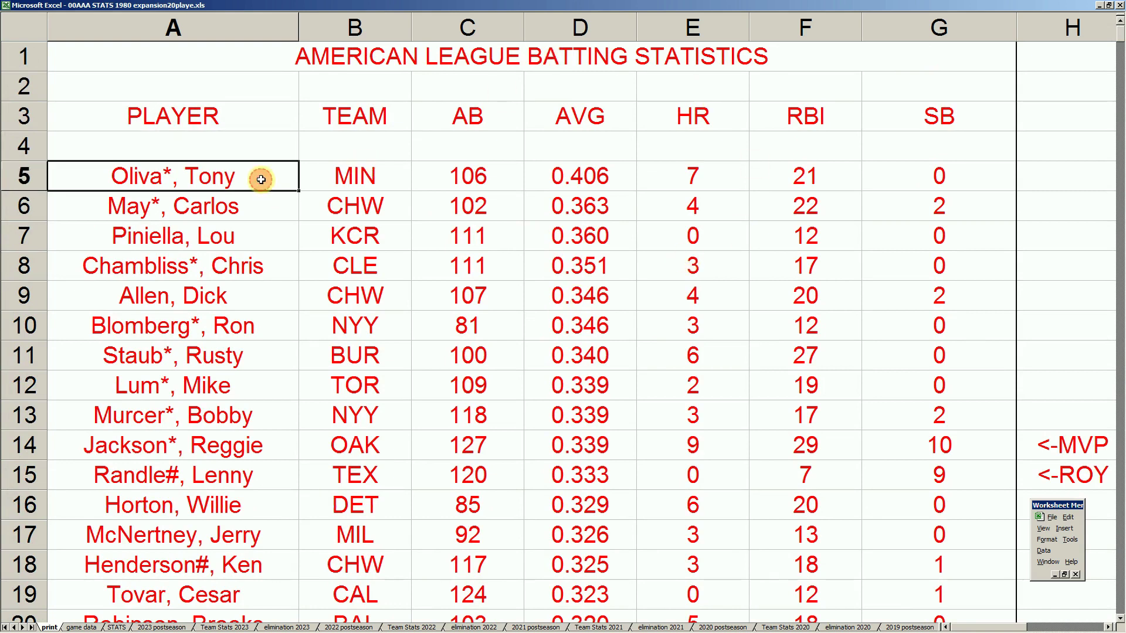
click(486, 176)
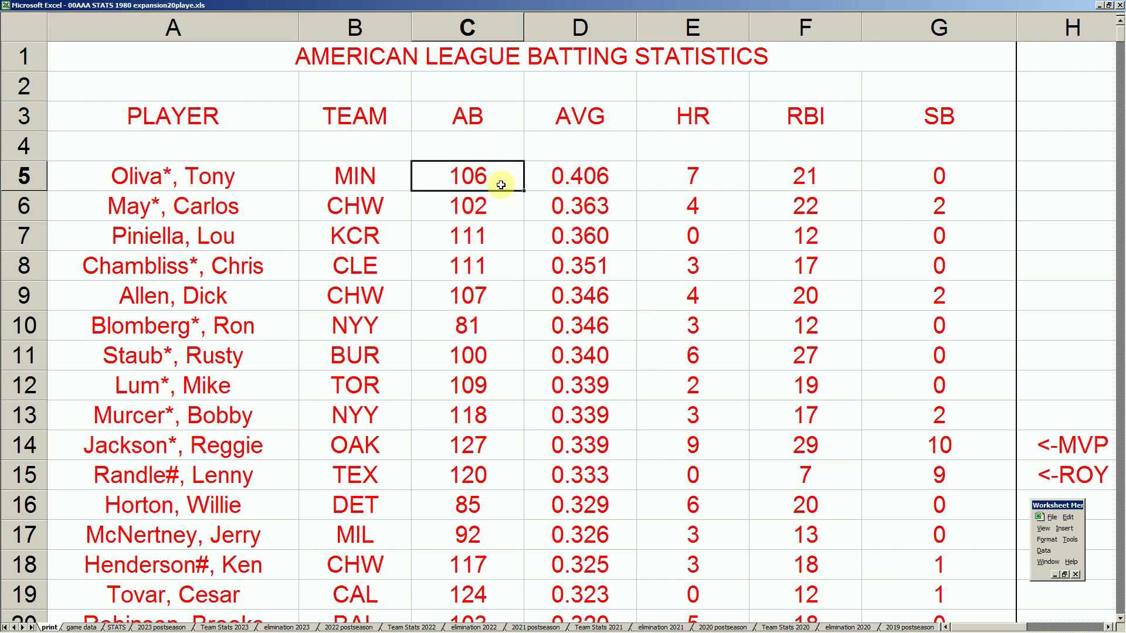
click(587, 174)
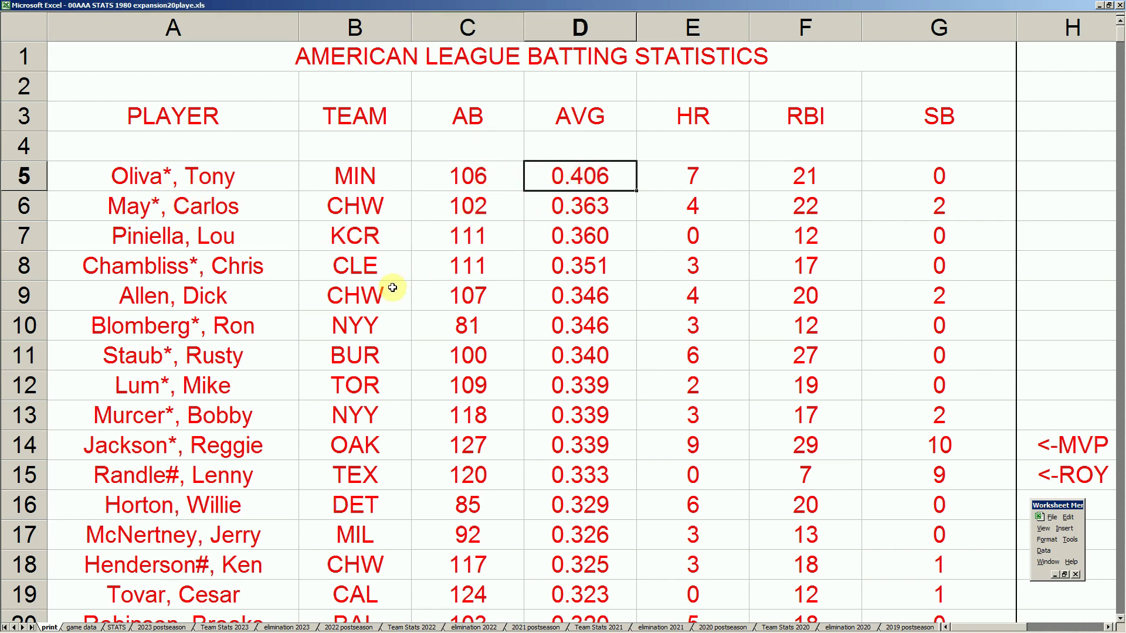
Step: Review the batting averages of the players marked MVP and ROY in rows 14 and 15
click(1076, 449)
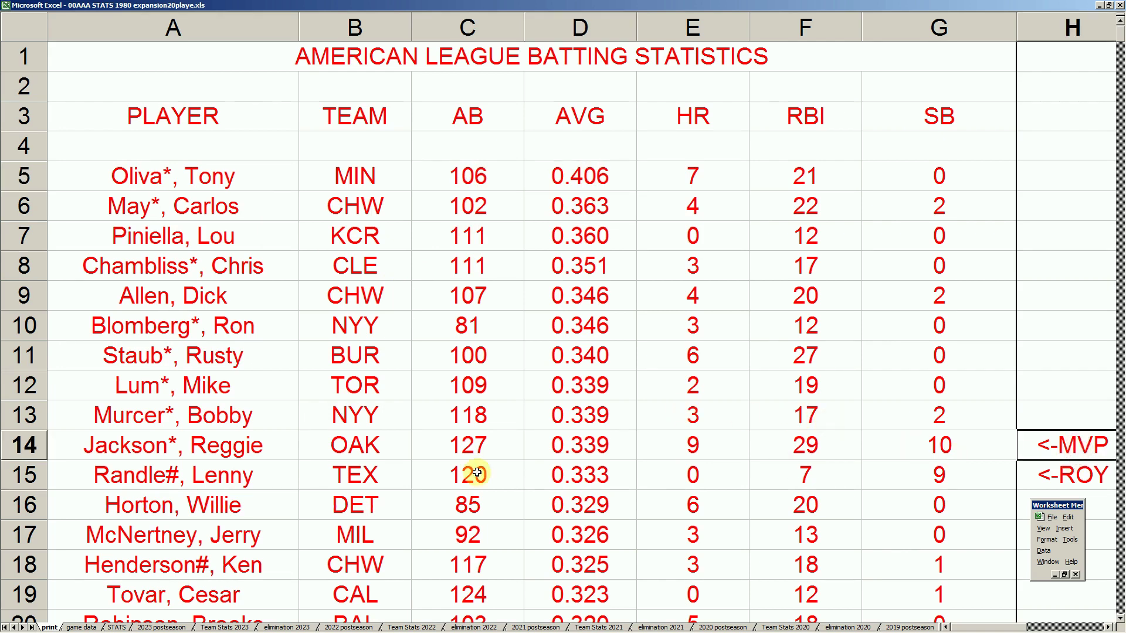
click(589, 448)
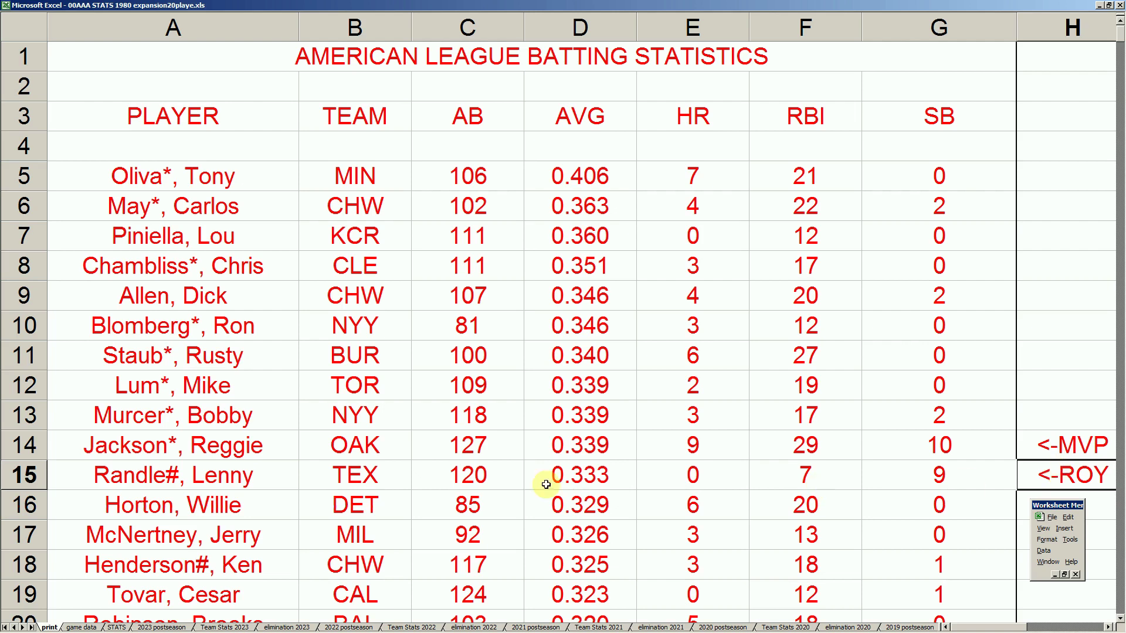
click(252, 476)
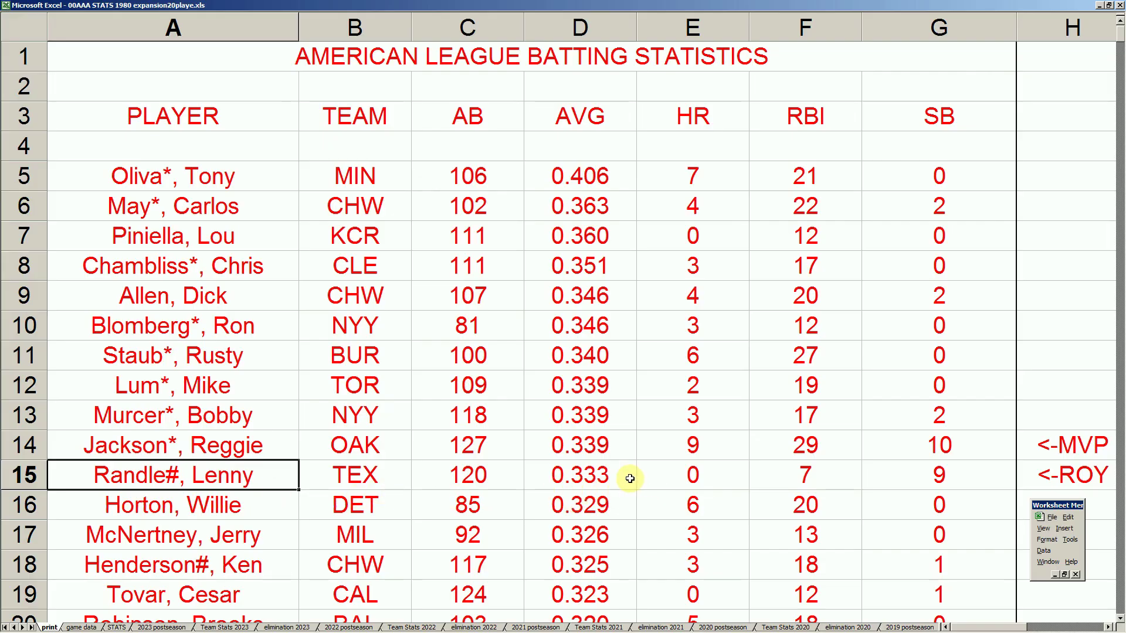
click(606, 478)
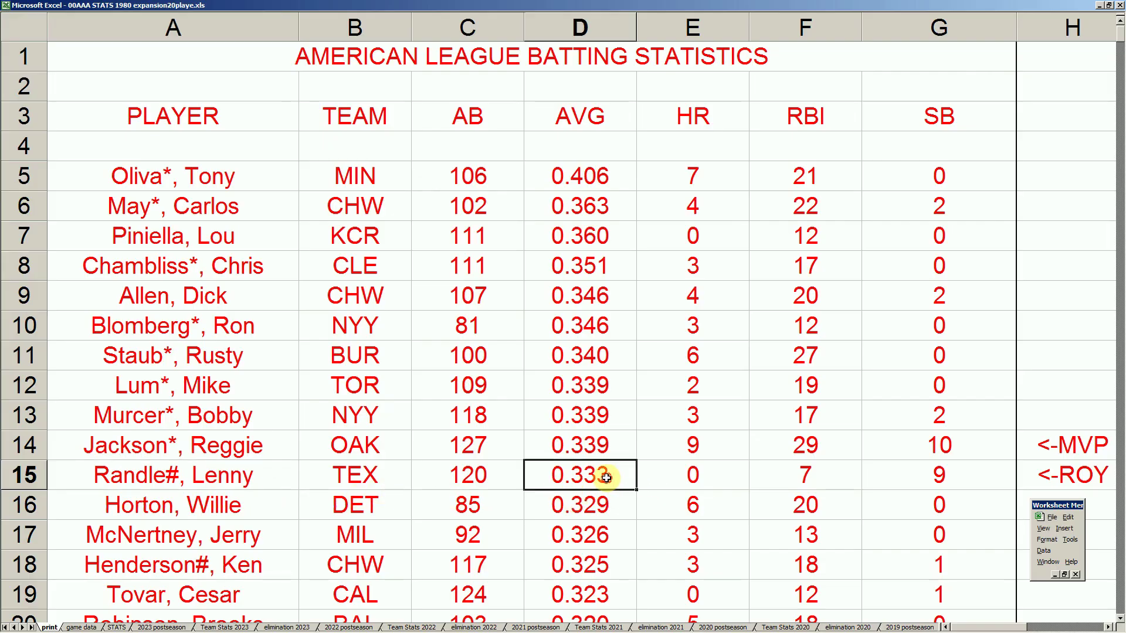
click(1079, 461)
click(1082, 473)
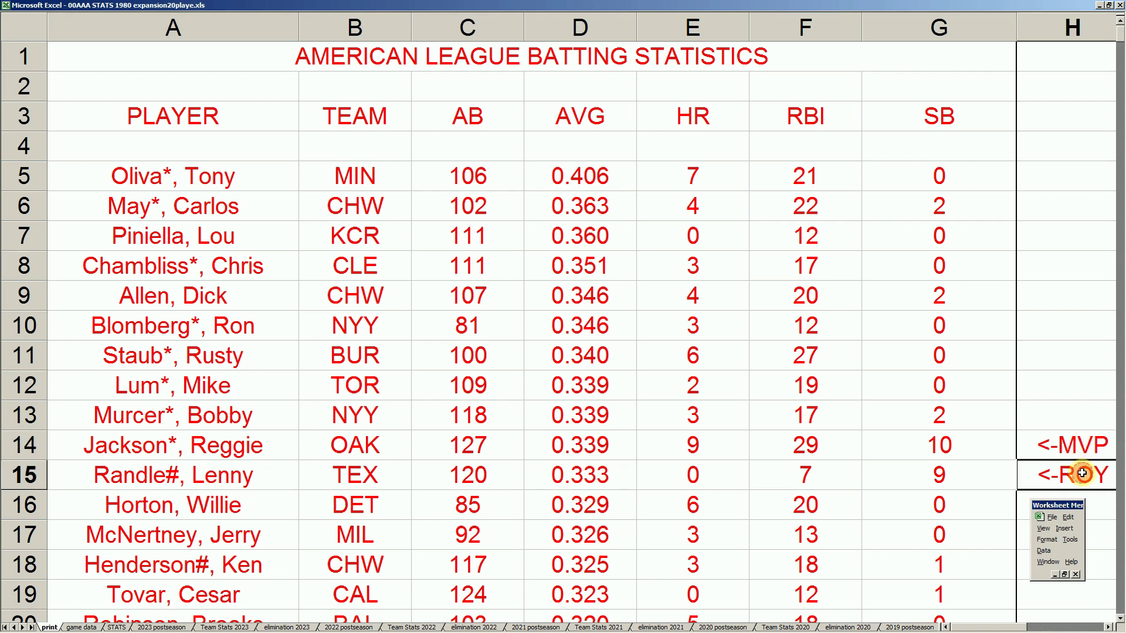
Step: Compare the league-leading batting average in D5 with the MVP's home runs, RBI and stolen bases in row 14
click(604, 182)
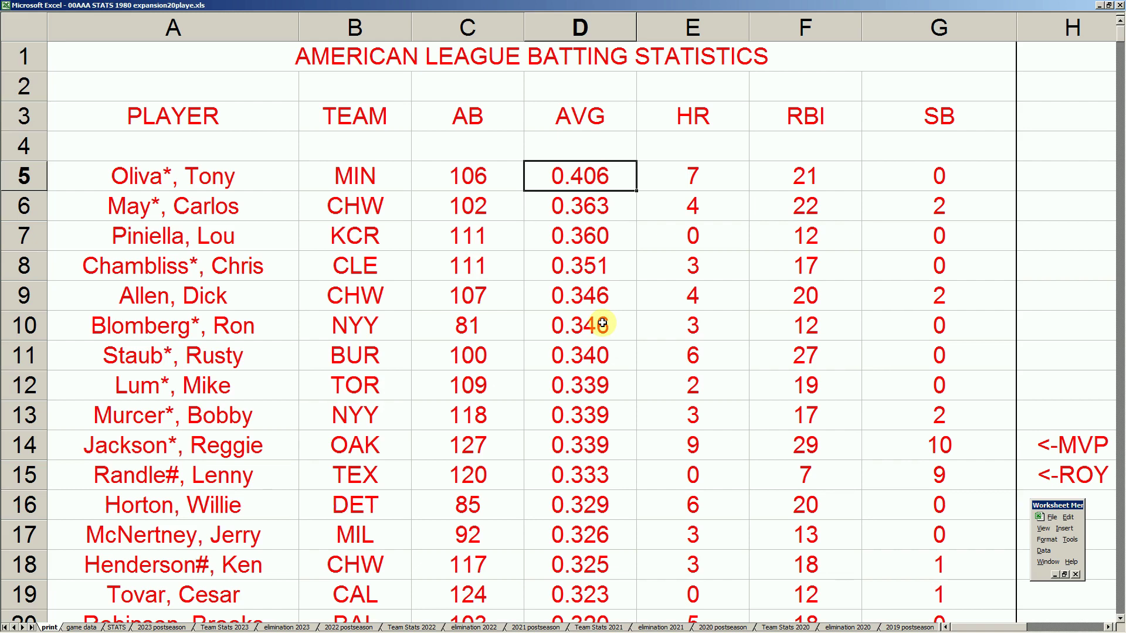
click(701, 449)
click(795, 456)
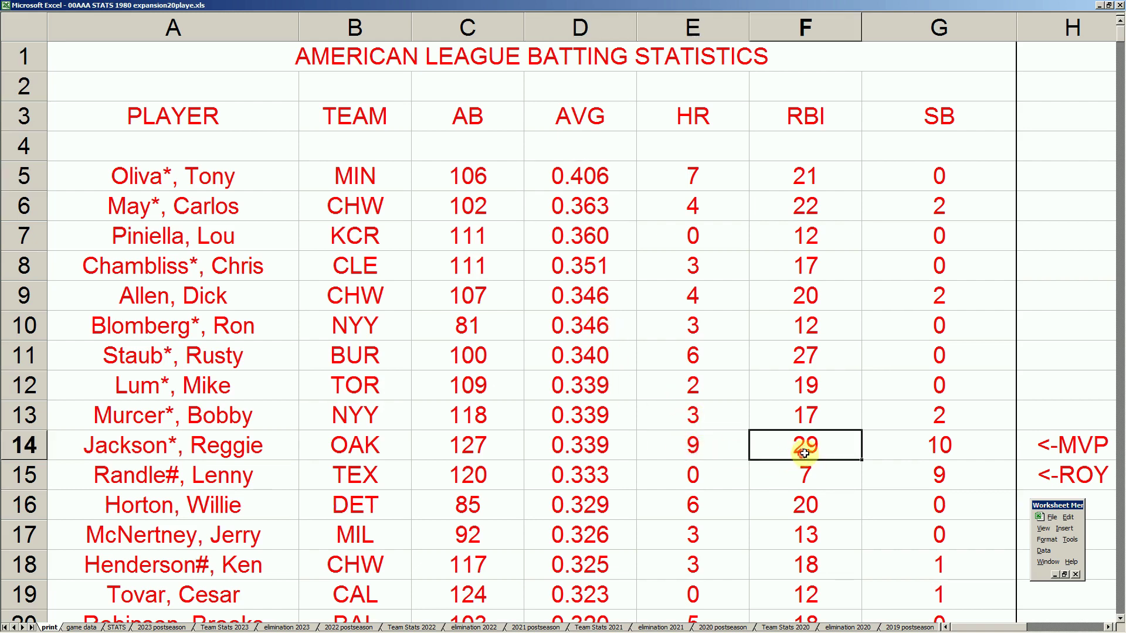
click(947, 445)
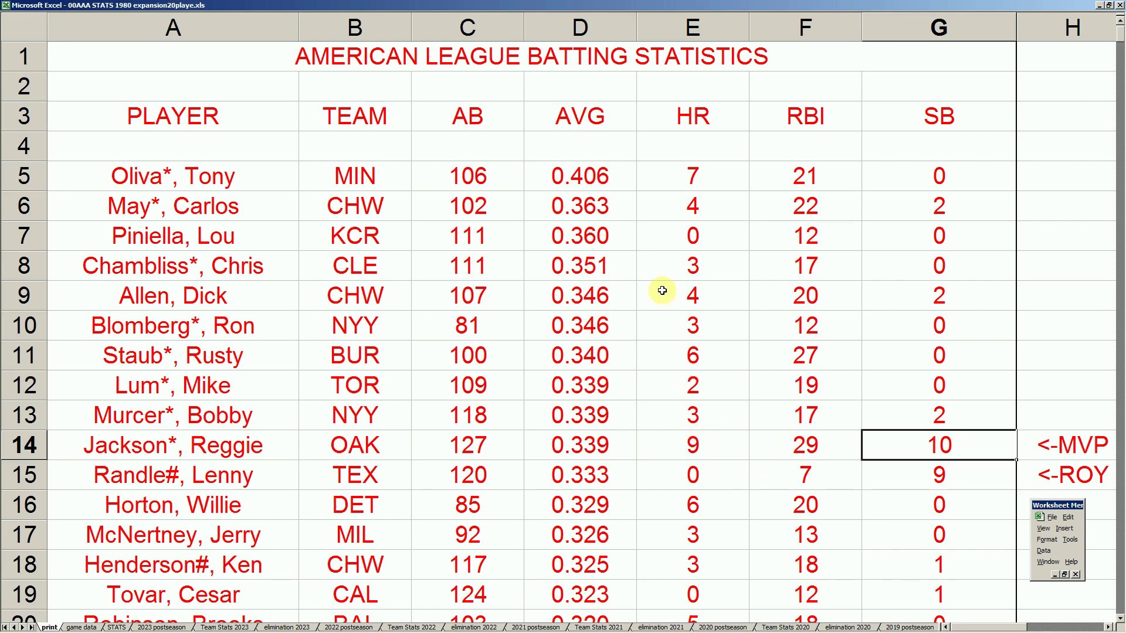
Step: Check the Texas player's home runs in E22 and the Oakland player's stolen bases in G26
scroll(644, 310, down, 2)
scroll(640, 327, down, 1)
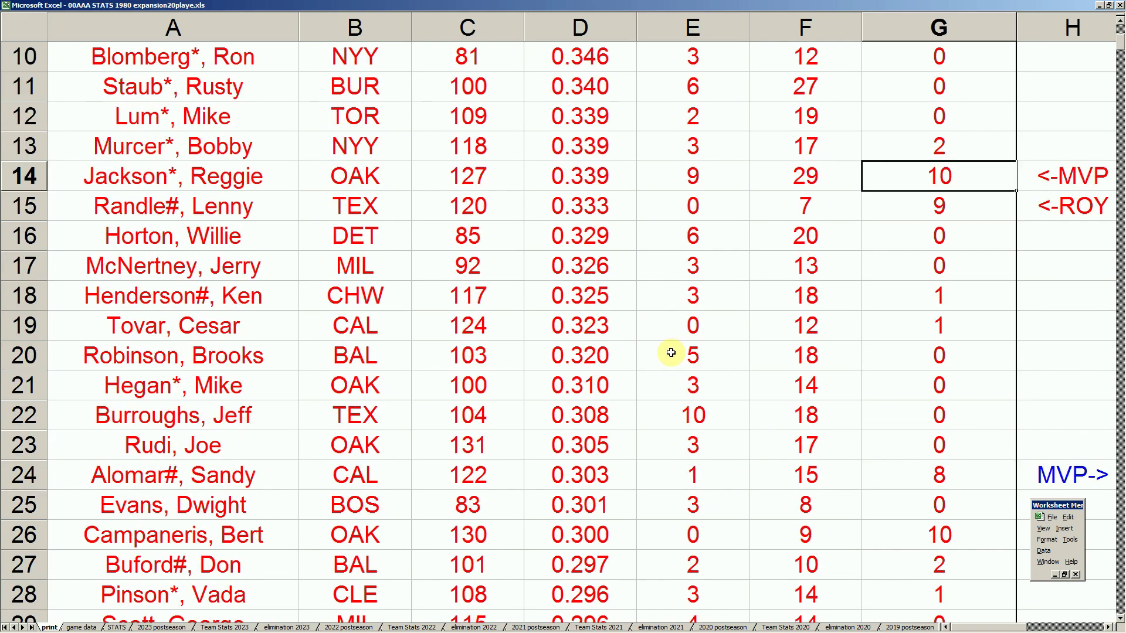
click(703, 415)
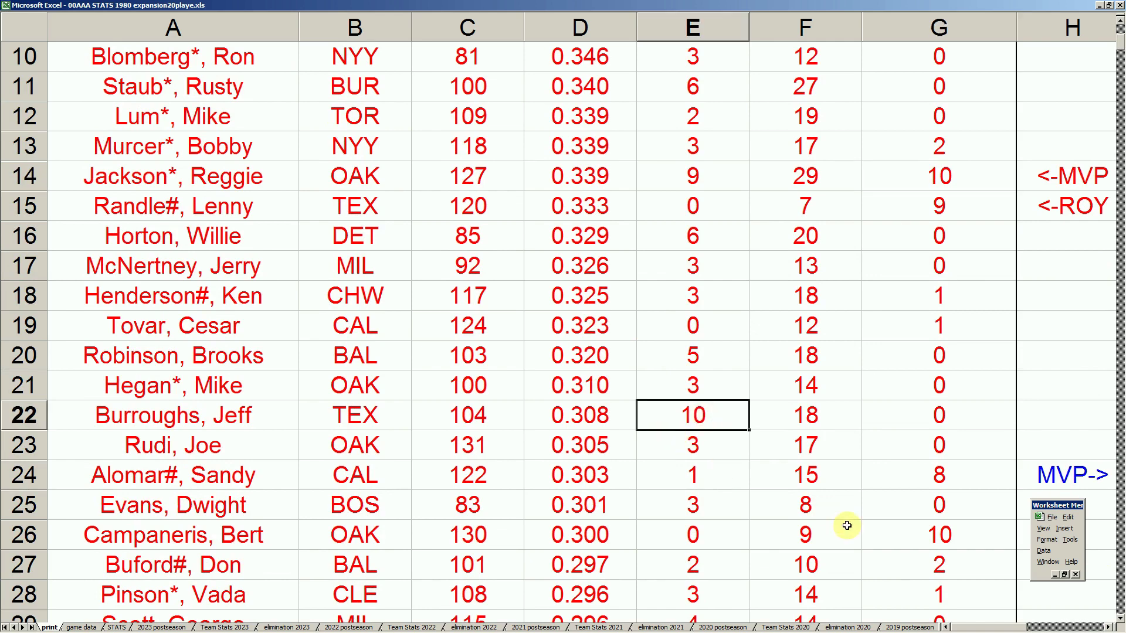
click(945, 531)
Step: Check the stolen bases and batting average of the Boston player in row 34
scroll(781, 513, down, 2)
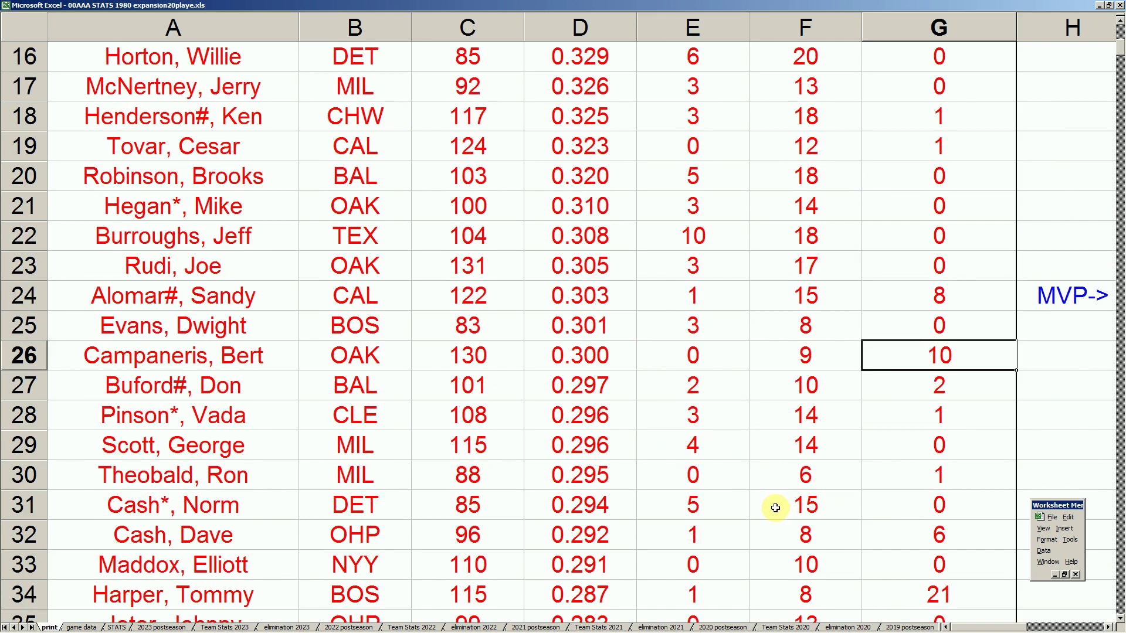
scroll(776, 507, down, 1)
click(939, 504)
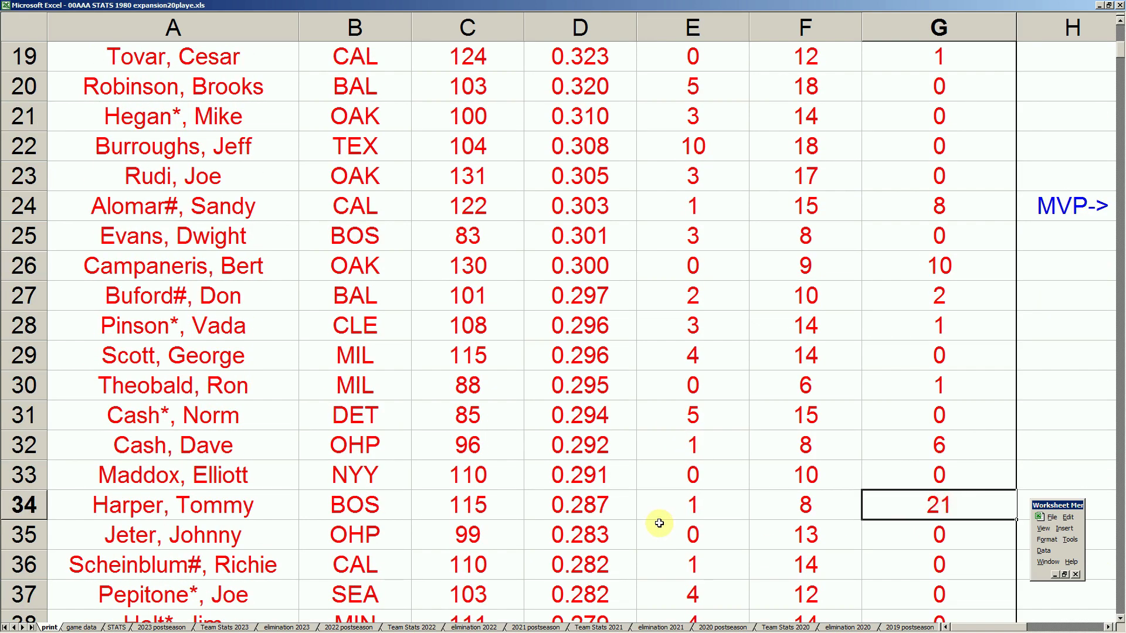
click(601, 511)
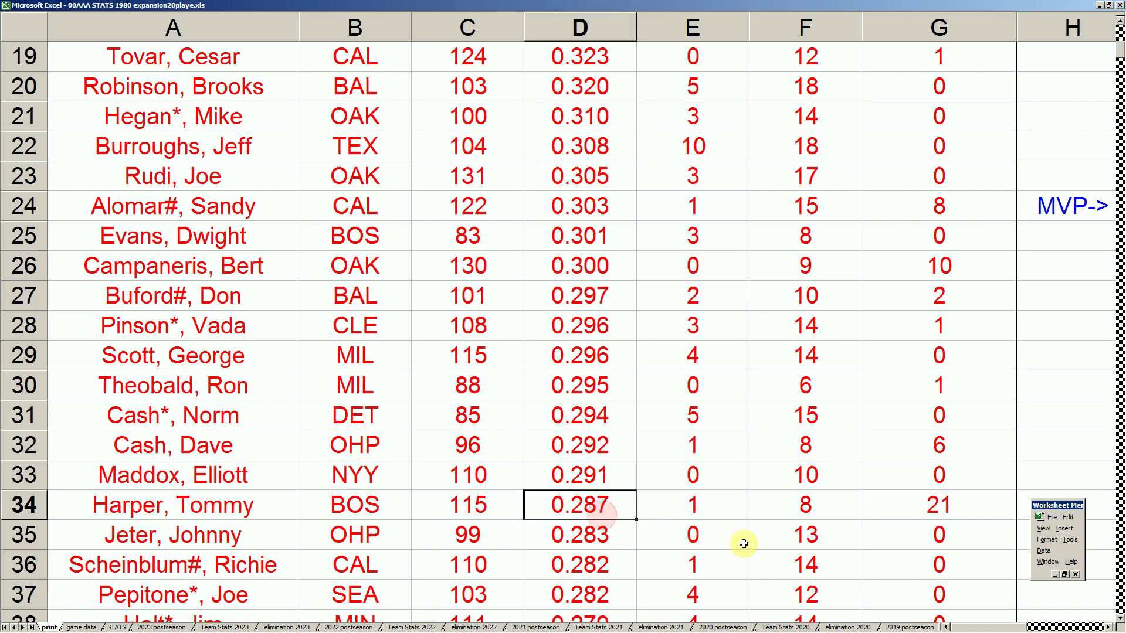
Step: Read through the rest of the American League batting list, past row 175, down to the players with fewer at-bats
scroll(742, 500, down, 2)
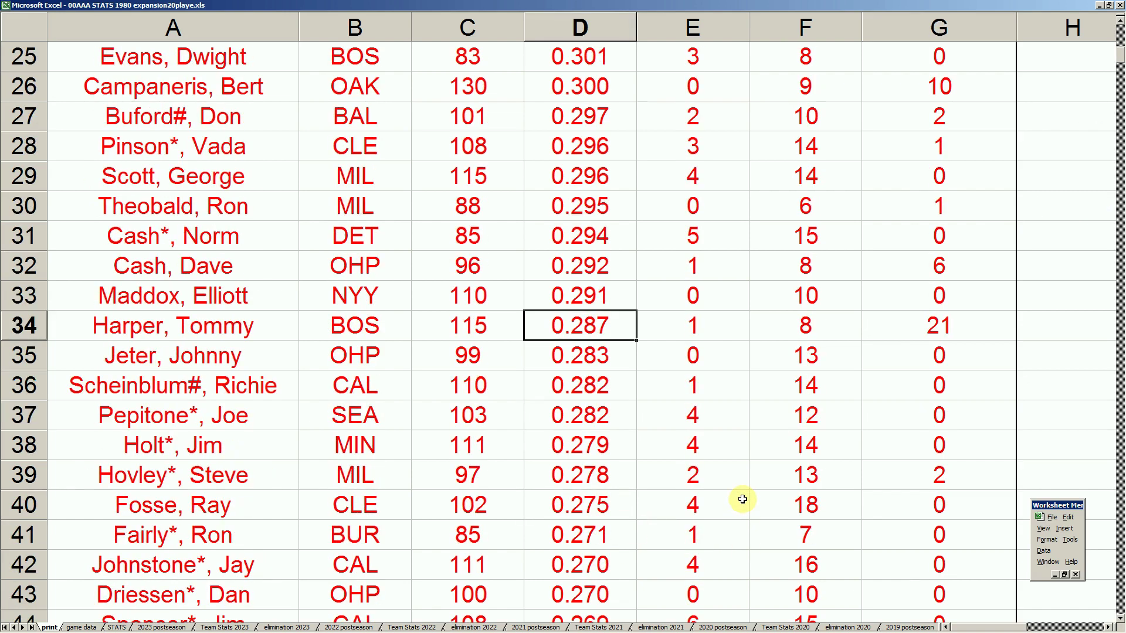
scroll(742, 499, down, 2)
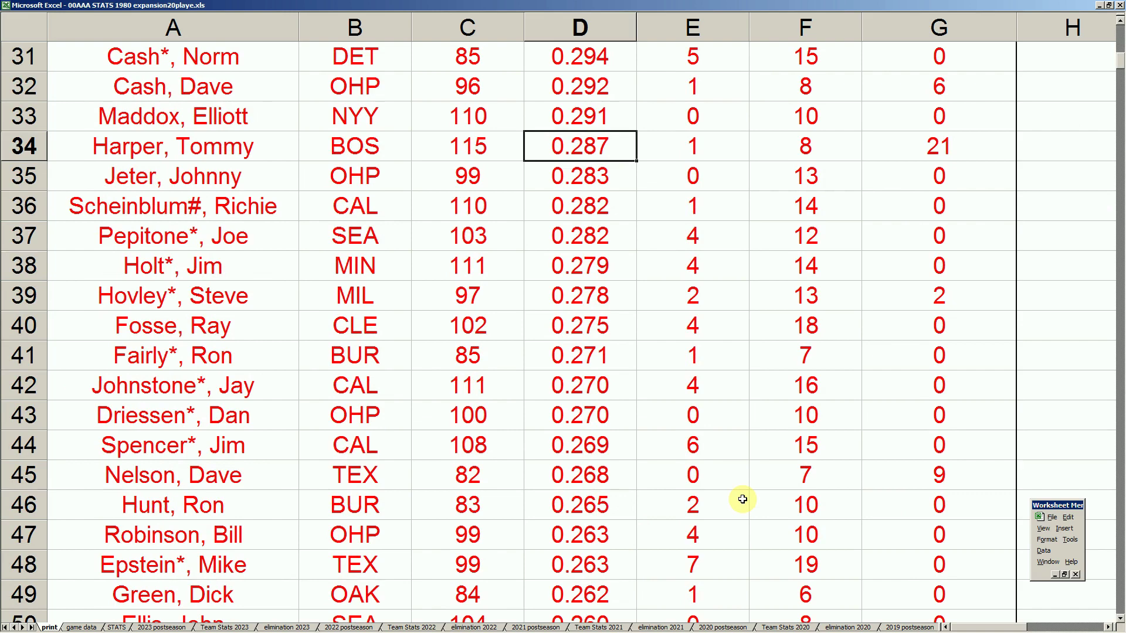
scroll(743, 499, down, 2)
scroll(742, 499, down, 2)
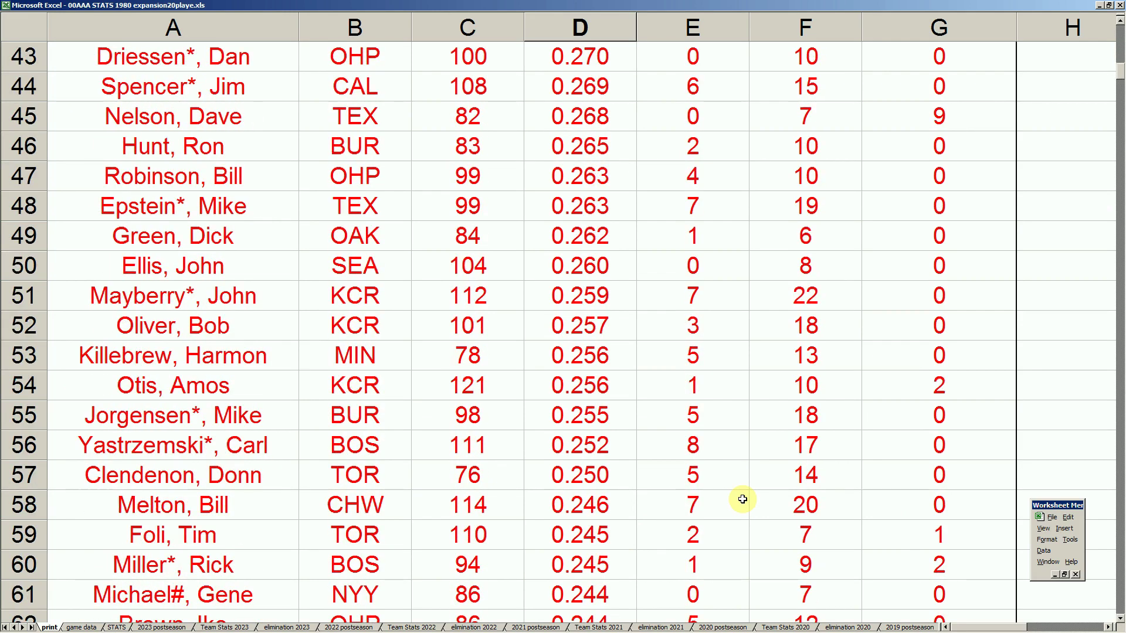
scroll(742, 499, down, 4)
scroll(742, 499, down, 5)
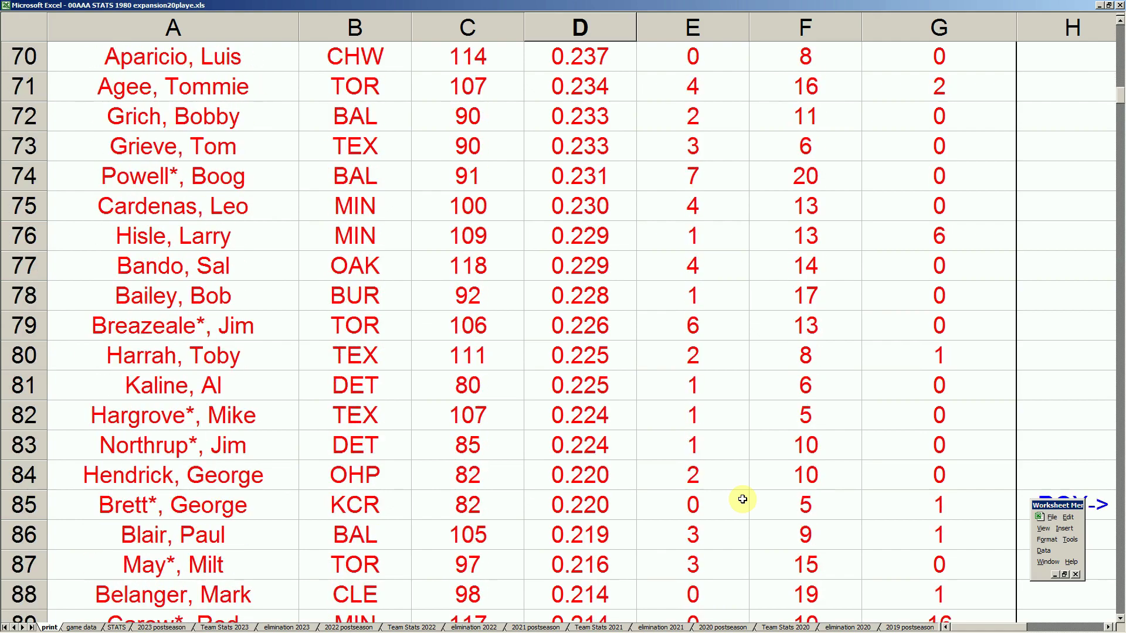
scroll(743, 499, down, 13)
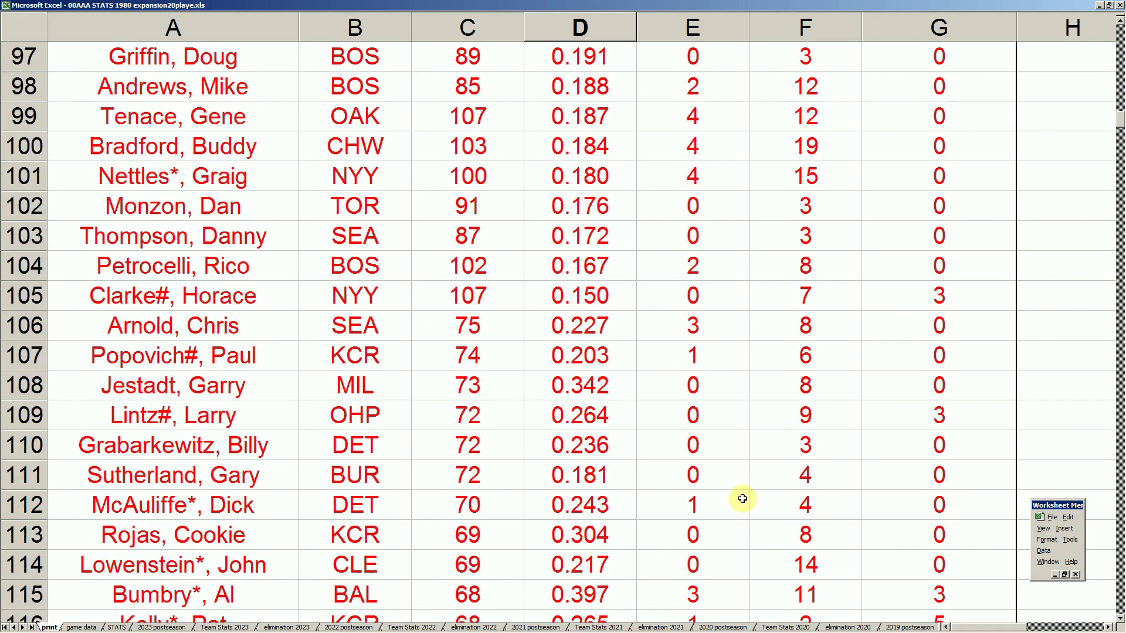
scroll(743, 499, down, 19)
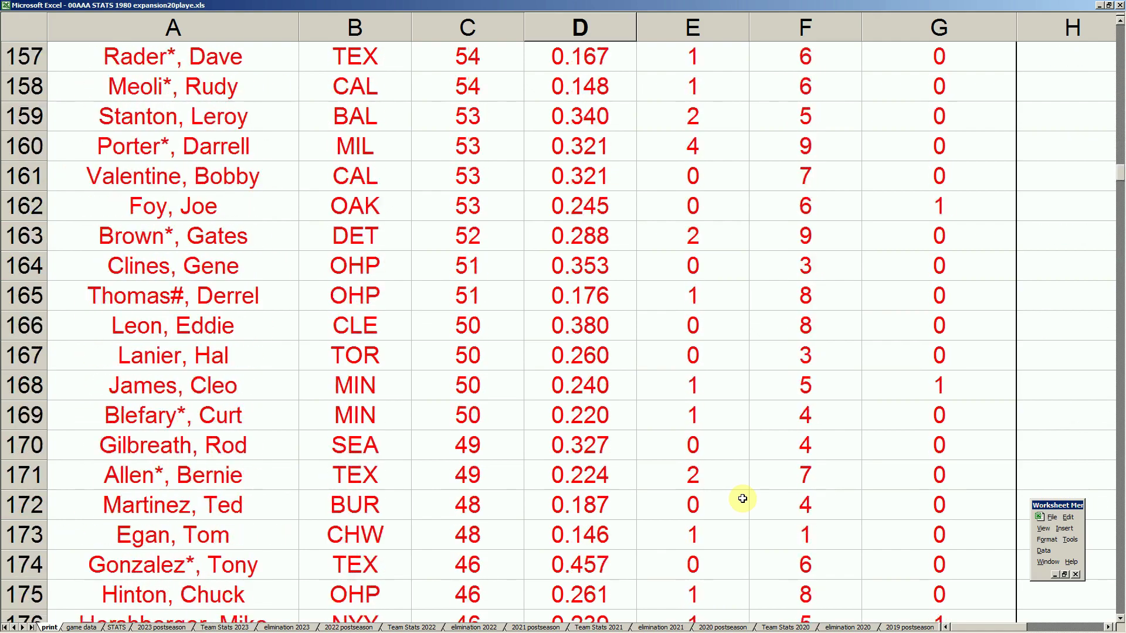
scroll(743, 499, down, 8)
Step: Go back to the lowest full-time batting averages and highlight the at-bats in C98:C105 and the players in A97:A105
scroll(743, 500, up, 9)
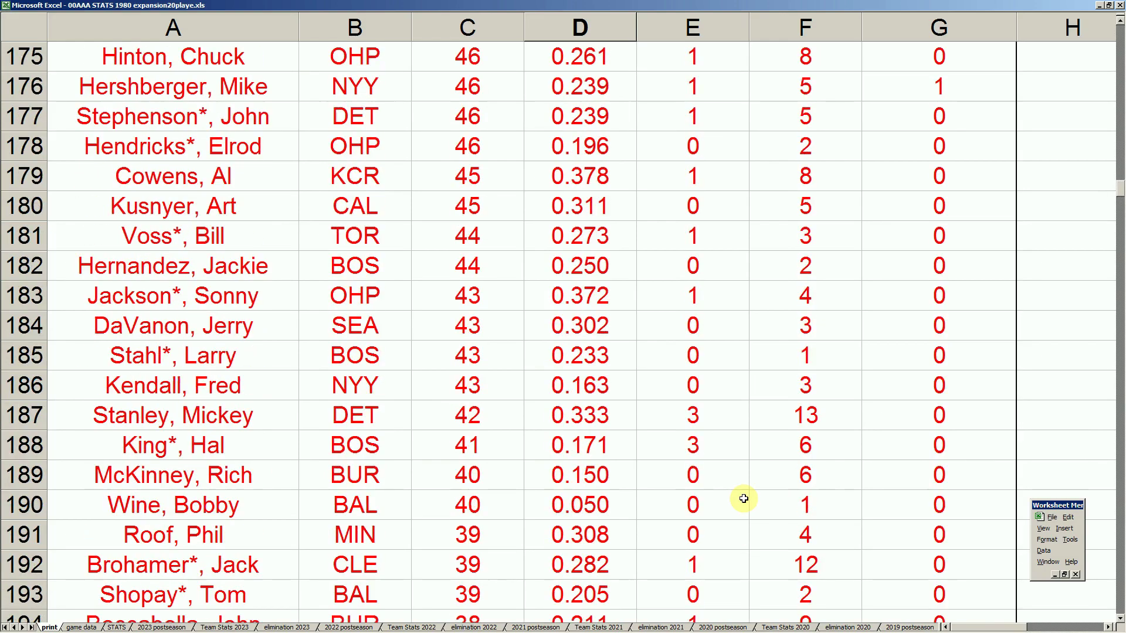
scroll(743, 499, up, 14)
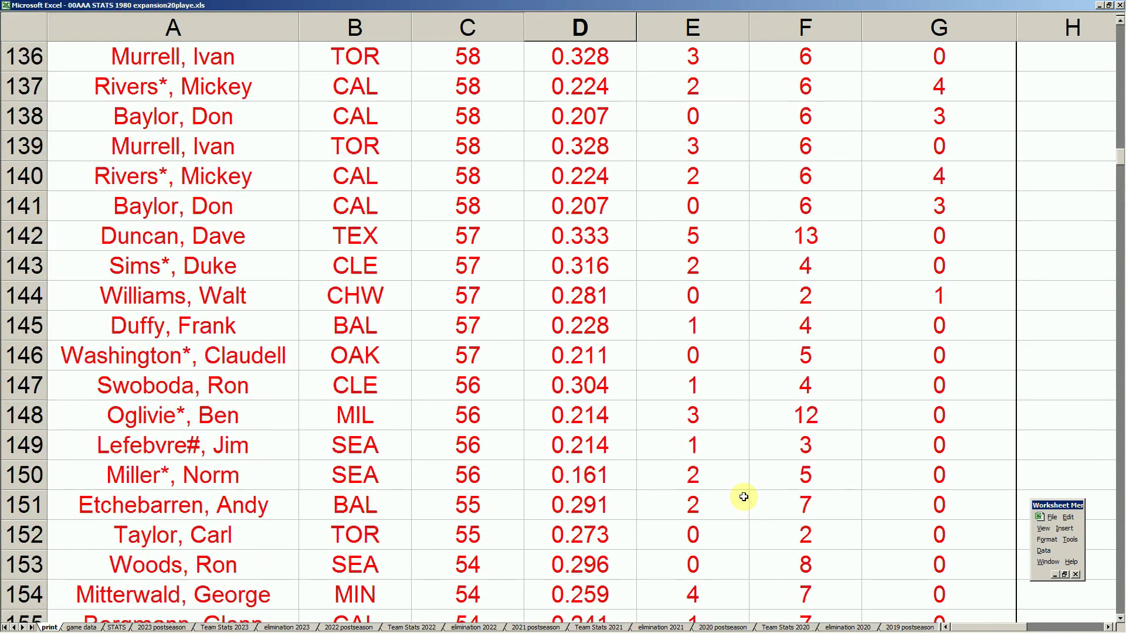
scroll(743, 497, up, 7)
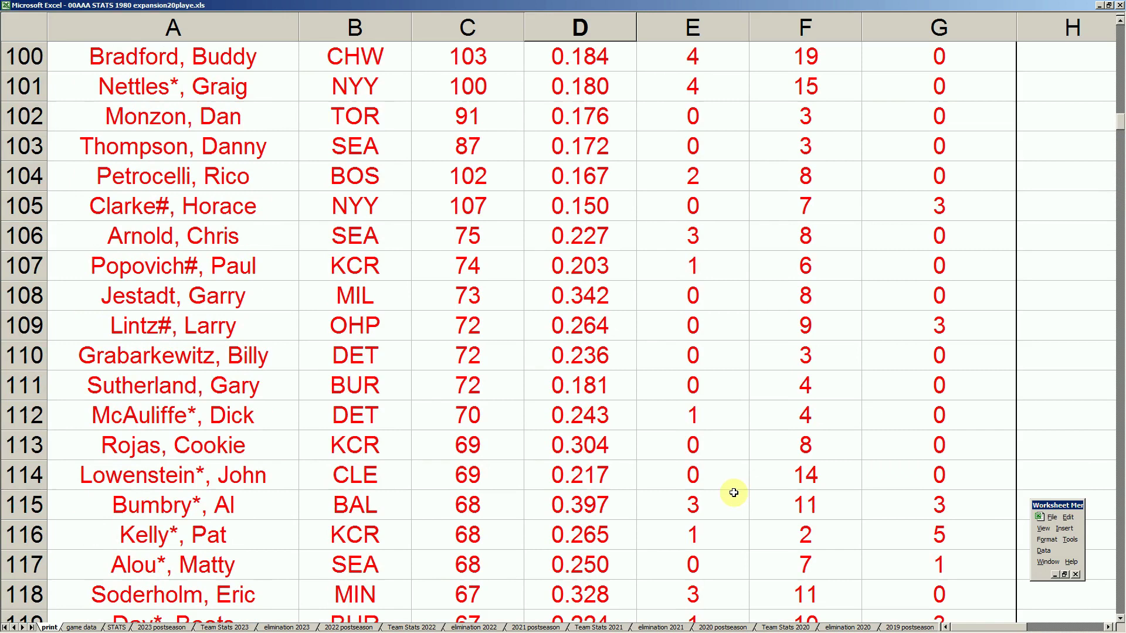
scroll(431, 340, up, 3)
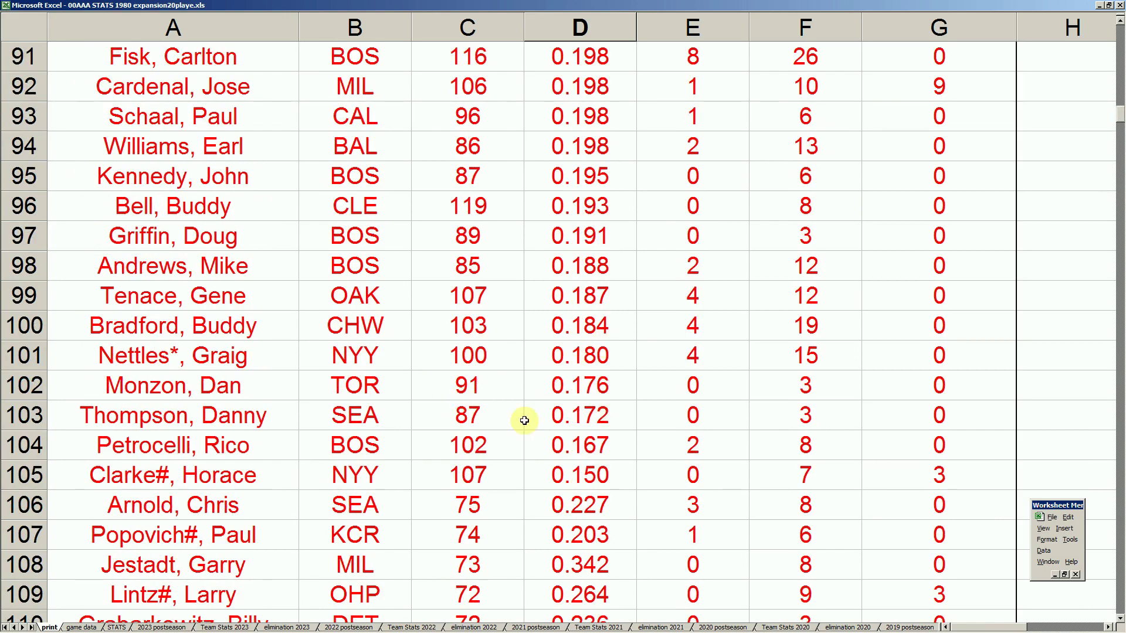
drag(500, 473, 492, 258)
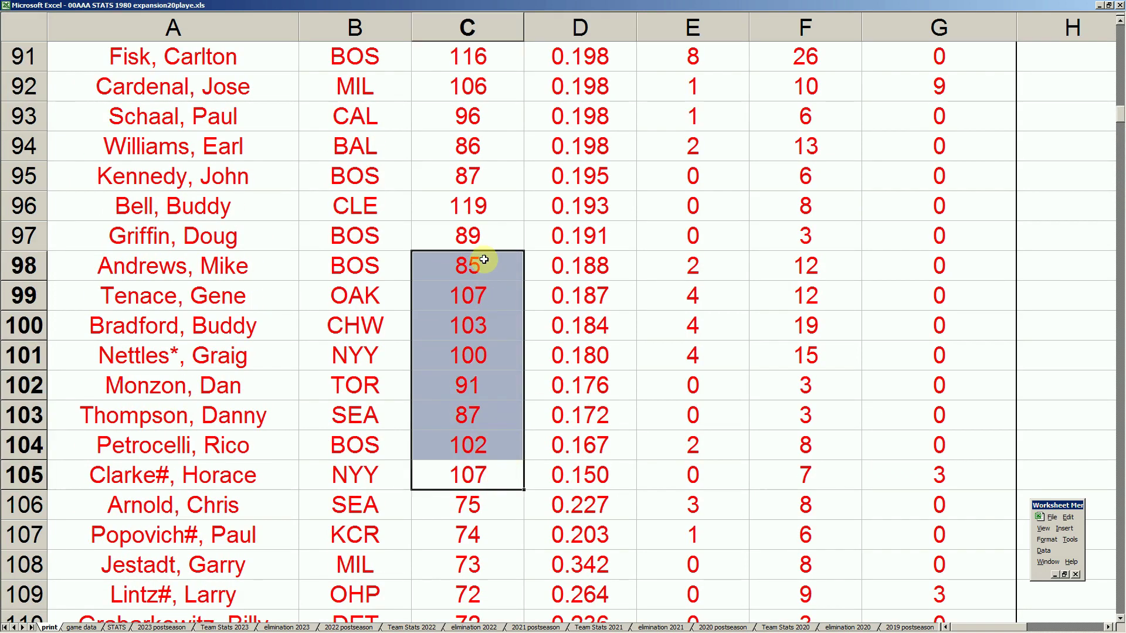
drag(284, 493, 293, 224)
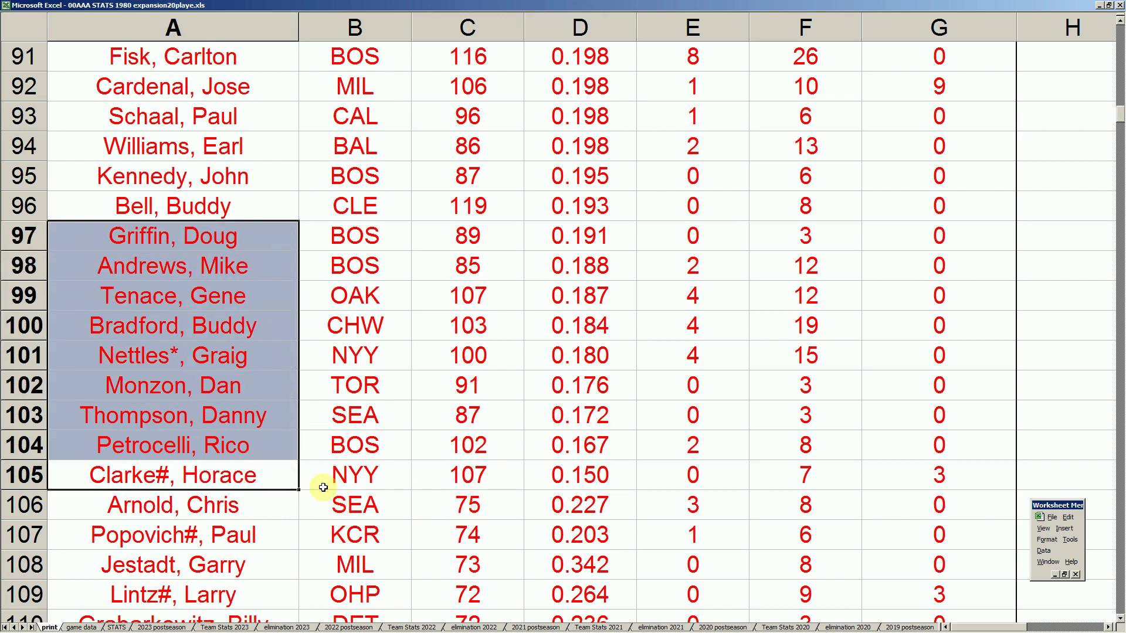
Step: Examine the low batting averages in D105, D104, D100 and D99, and the two Boston players in rows 97 and 98
click(601, 479)
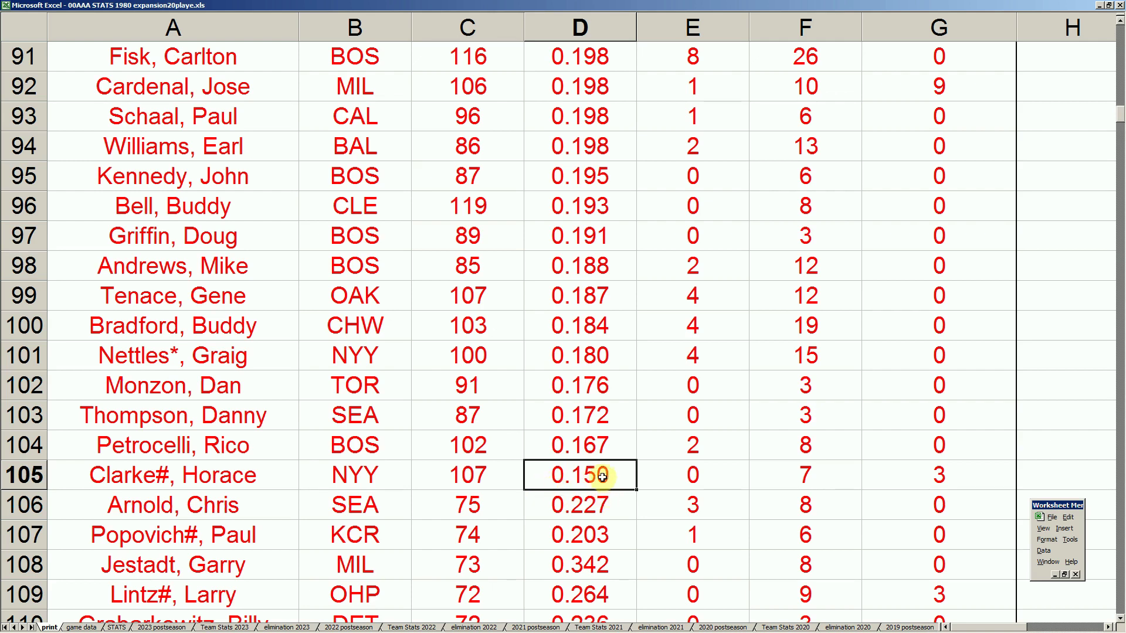
click(604, 444)
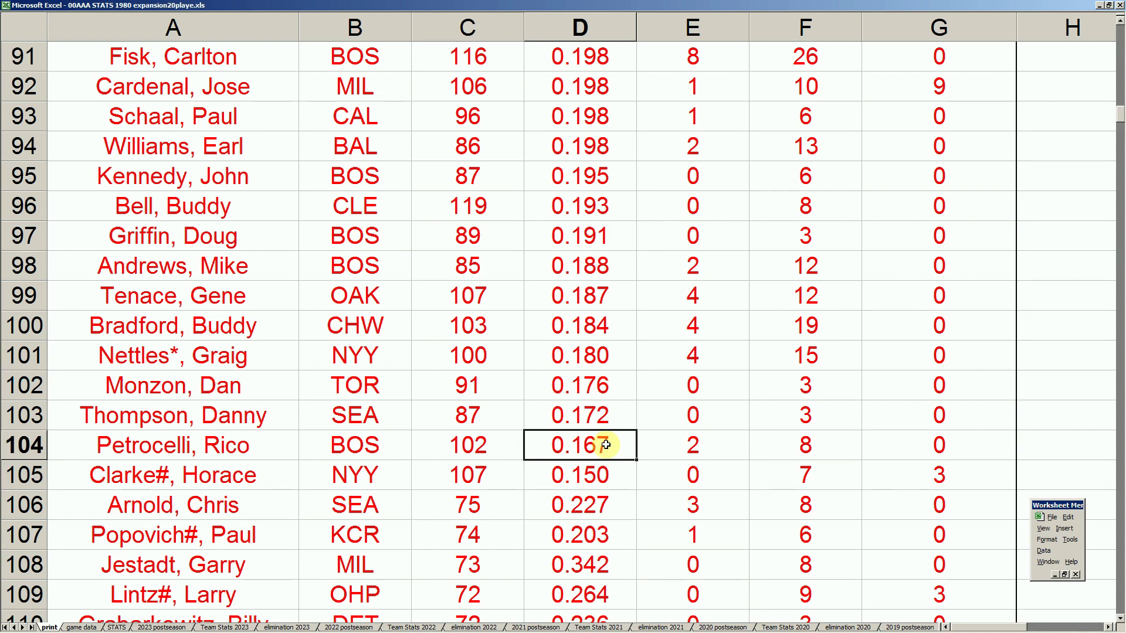
click(402, 324)
click(594, 330)
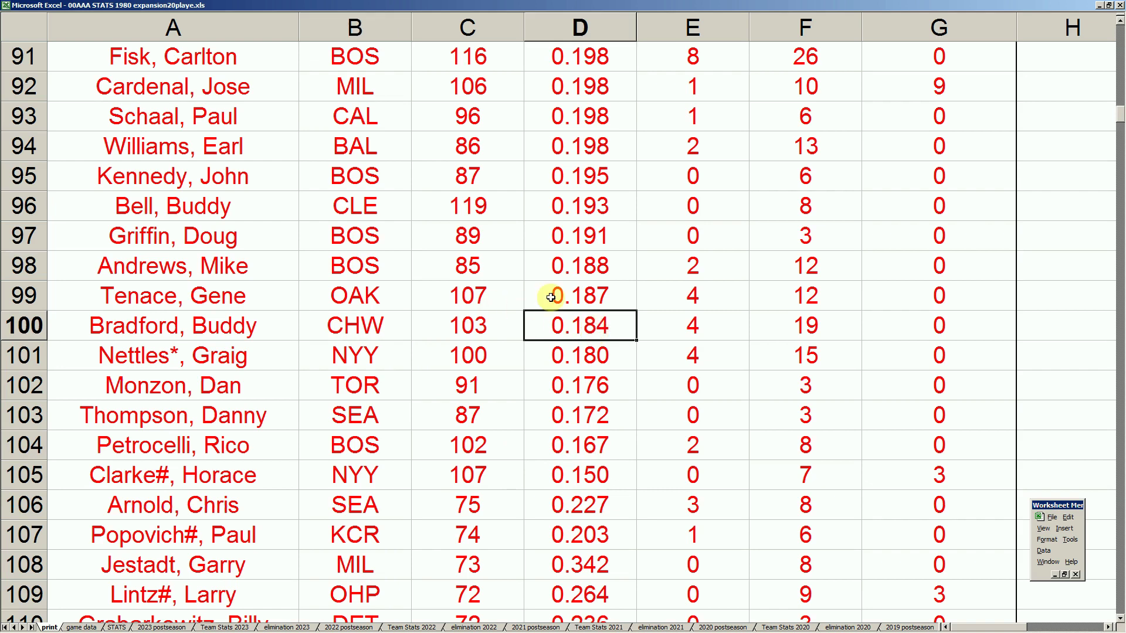
click(580, 298)
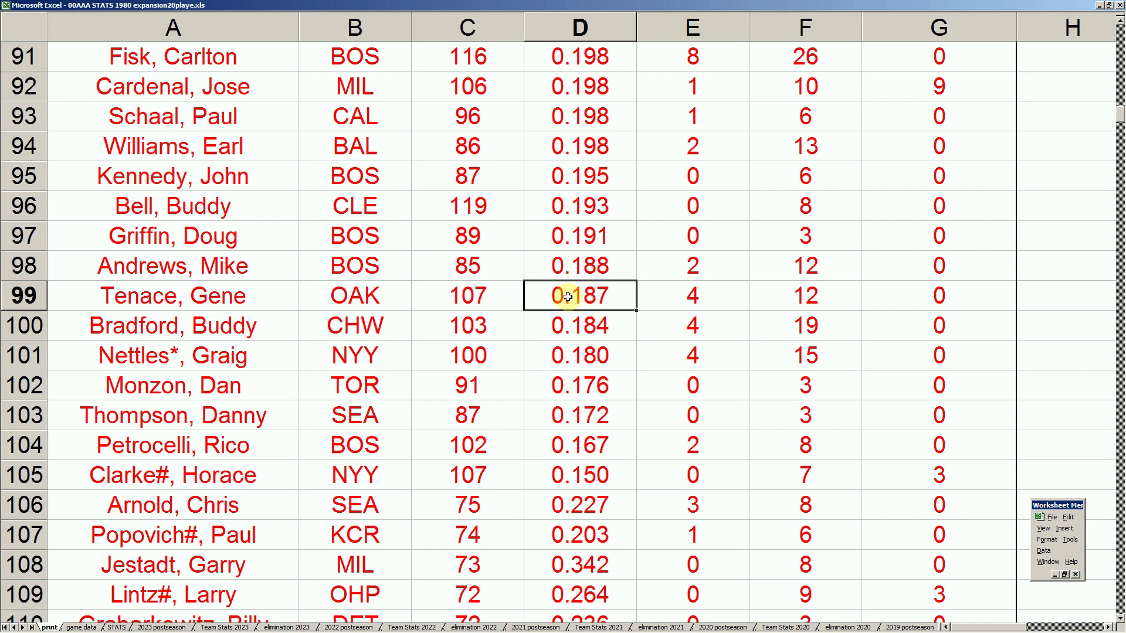
drag(378, 235, 381, 265)
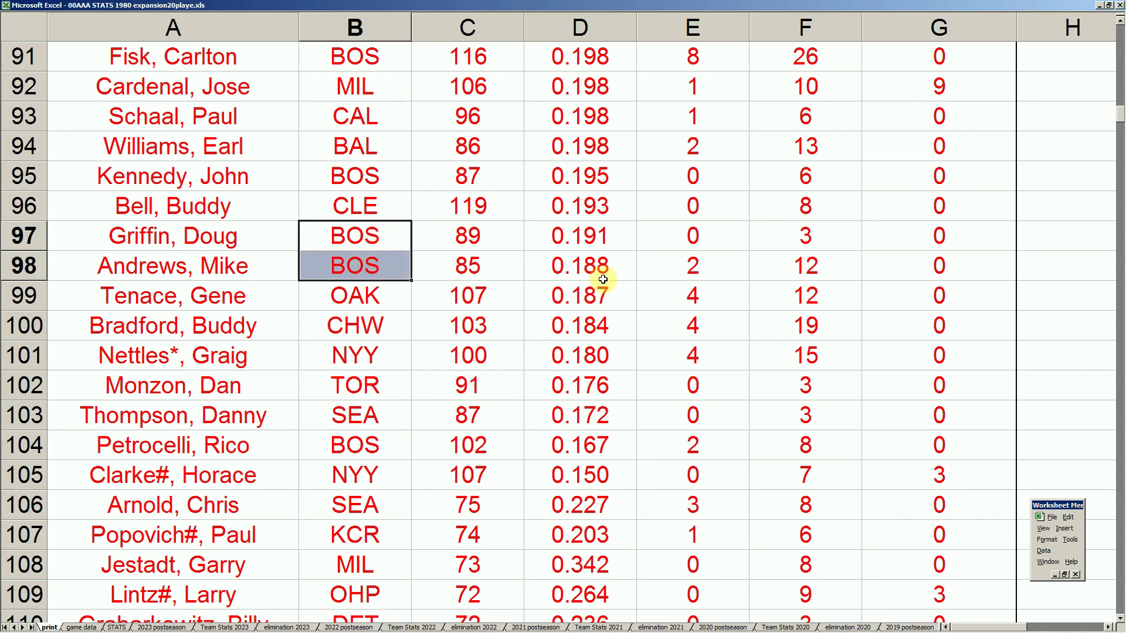
Step: Move on past the American League batting list to the American League pitching statistics and select the pitcher in A255
click(604, 326)
scroll(603, 334, down, 8)
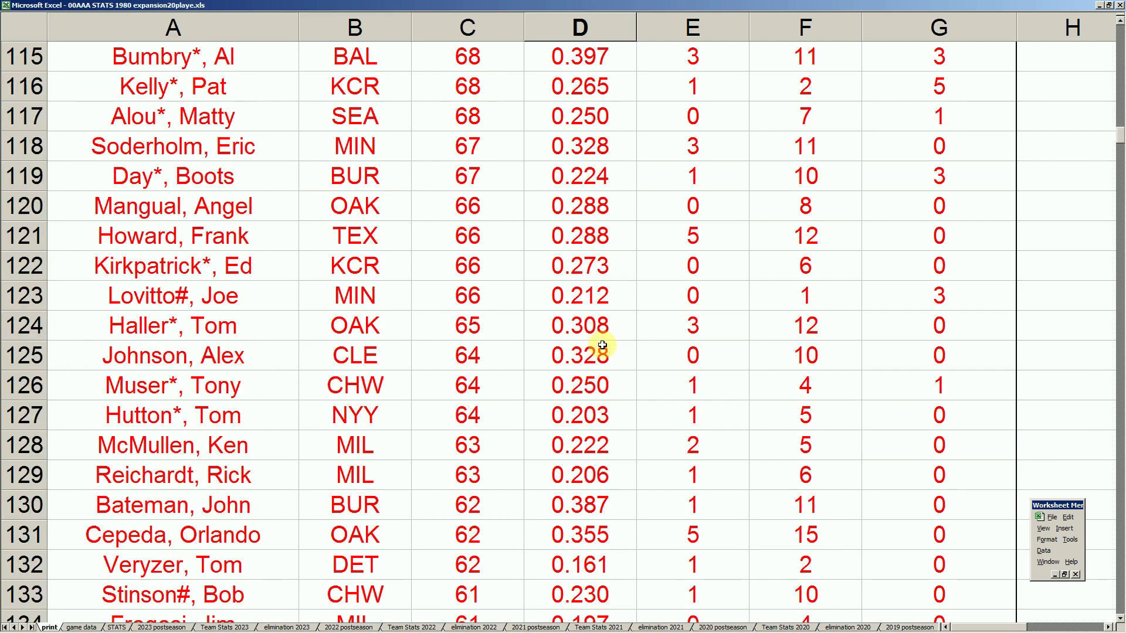
scroll(603, 344, down, 18)
scroll(614, 357, down, 14)
scroll(649, 358, down, 11)
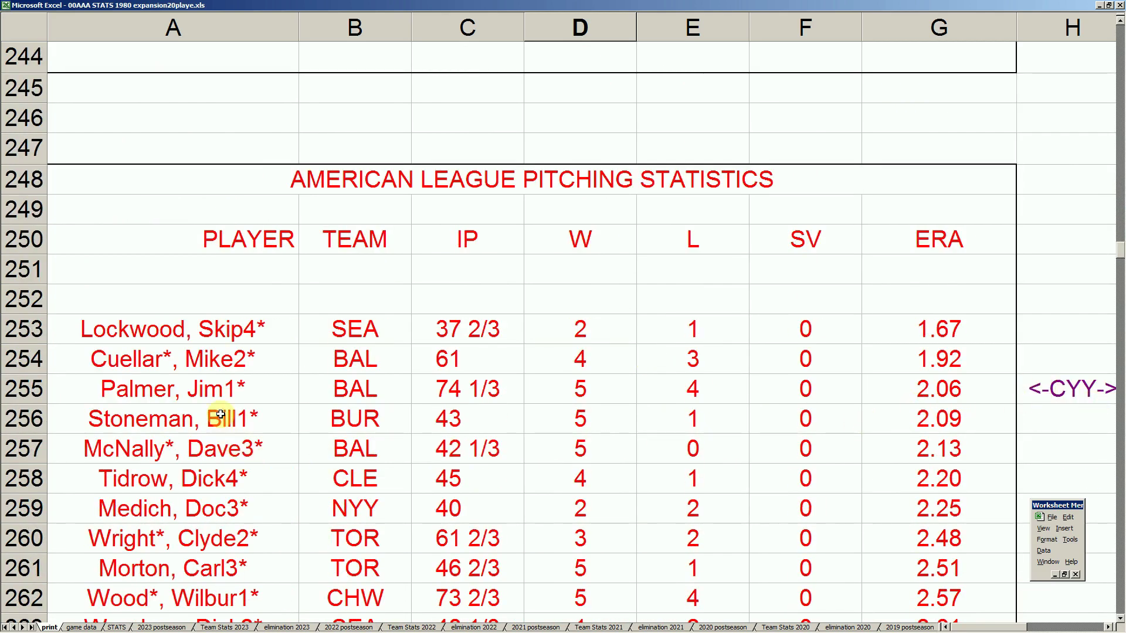
click(242, 388)
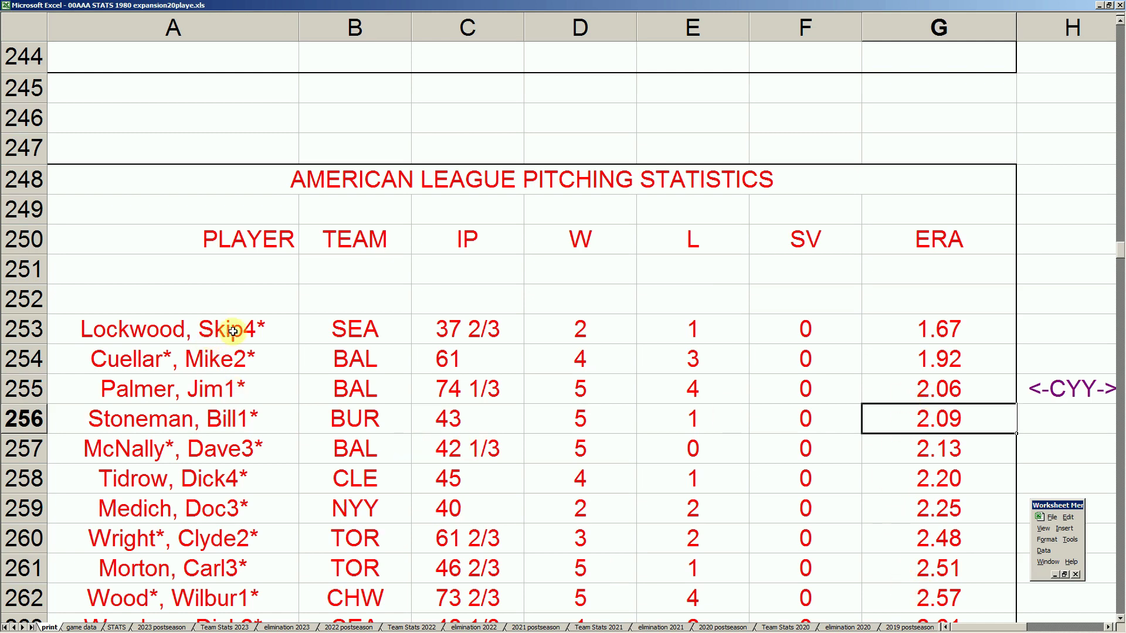
Step: Check the ERA in G253 and compare the innings pitched in C254, C255 and C256
click(471, 364)
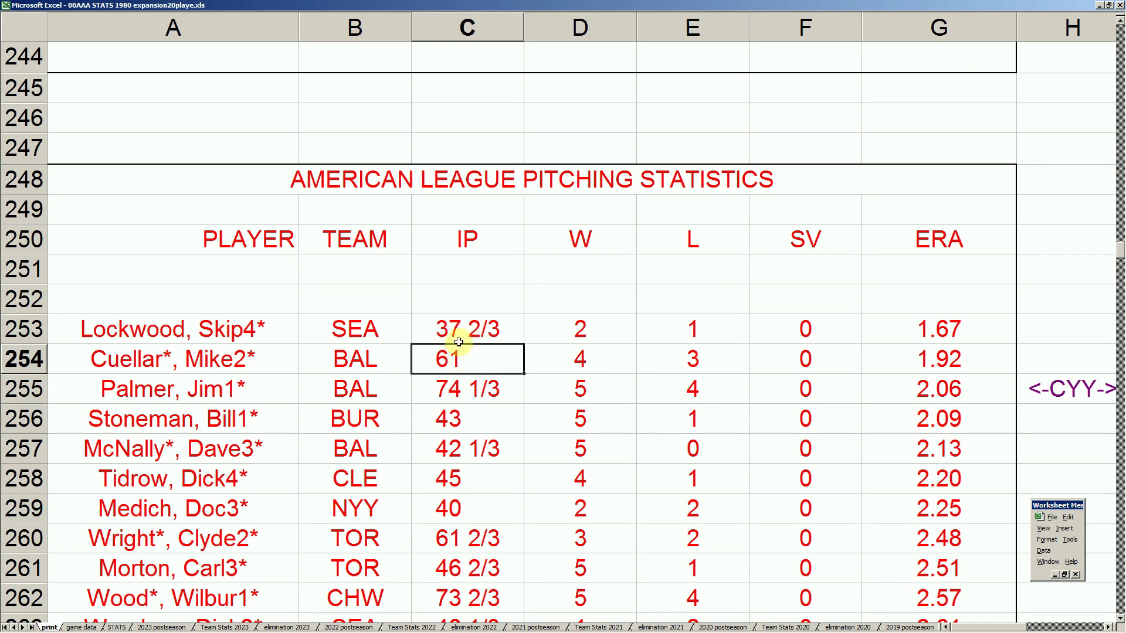
click(944, 333)
click(474, 391)
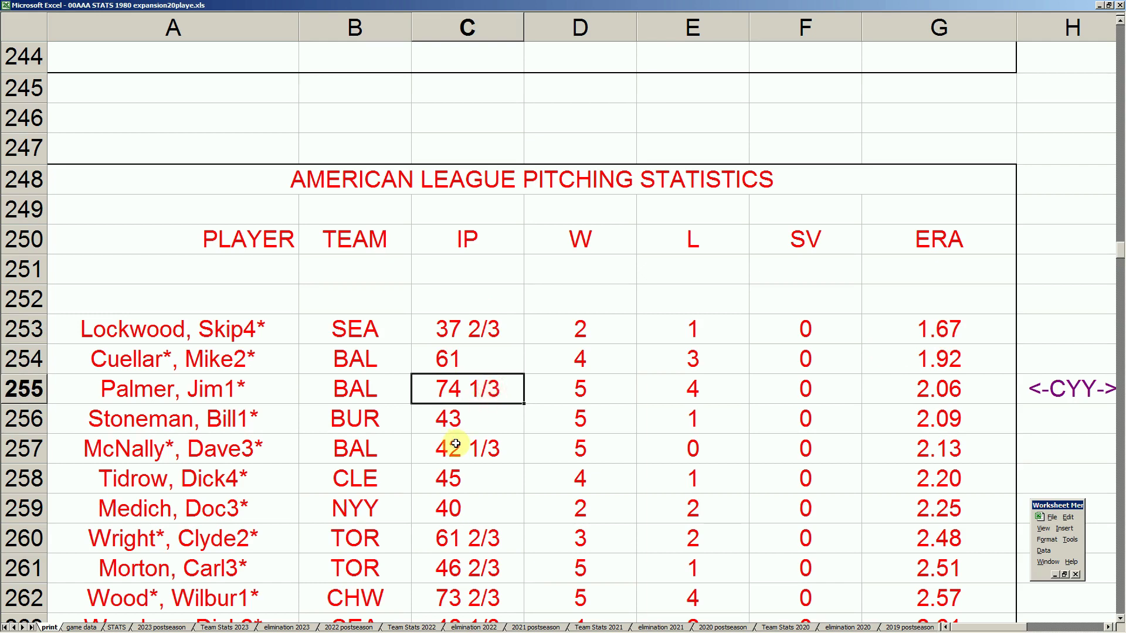
key(Down)
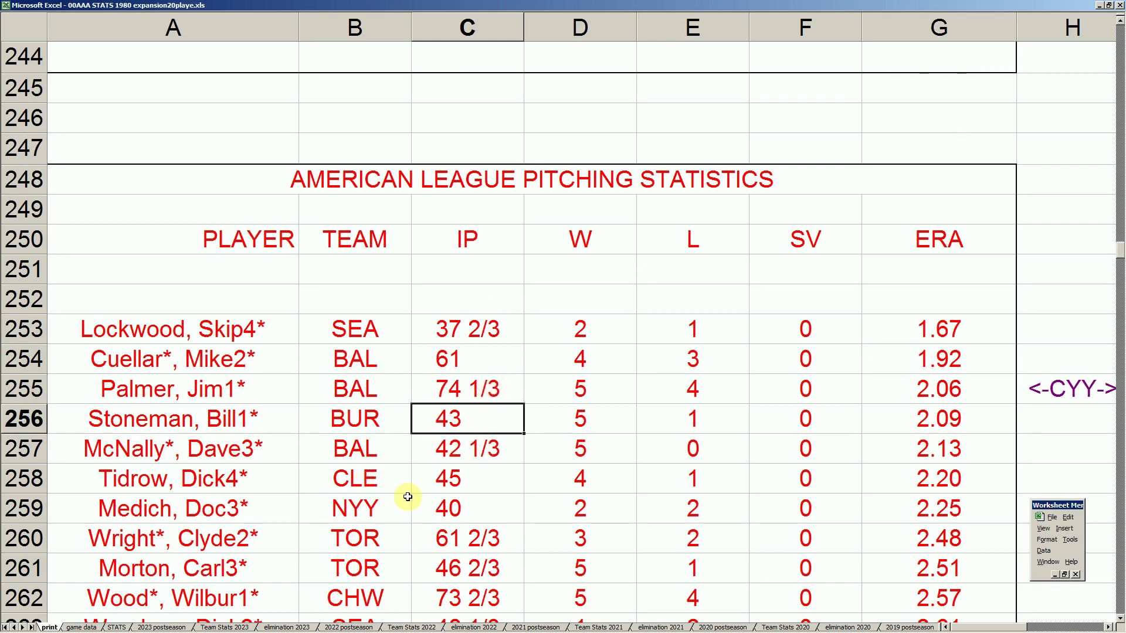
click(446, 389)
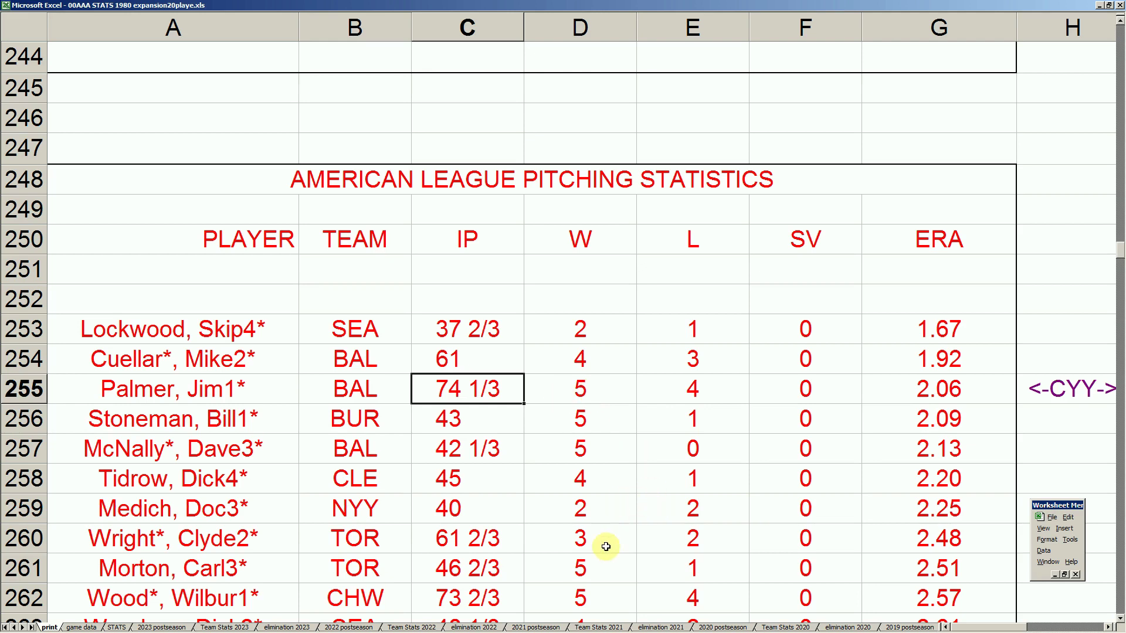
Step: Check the innings pitched in C260, C257 and C254 and the teams of the pitchers in rows 256 and 257
click(492, 550)
scroll(493, 553, down, 2)
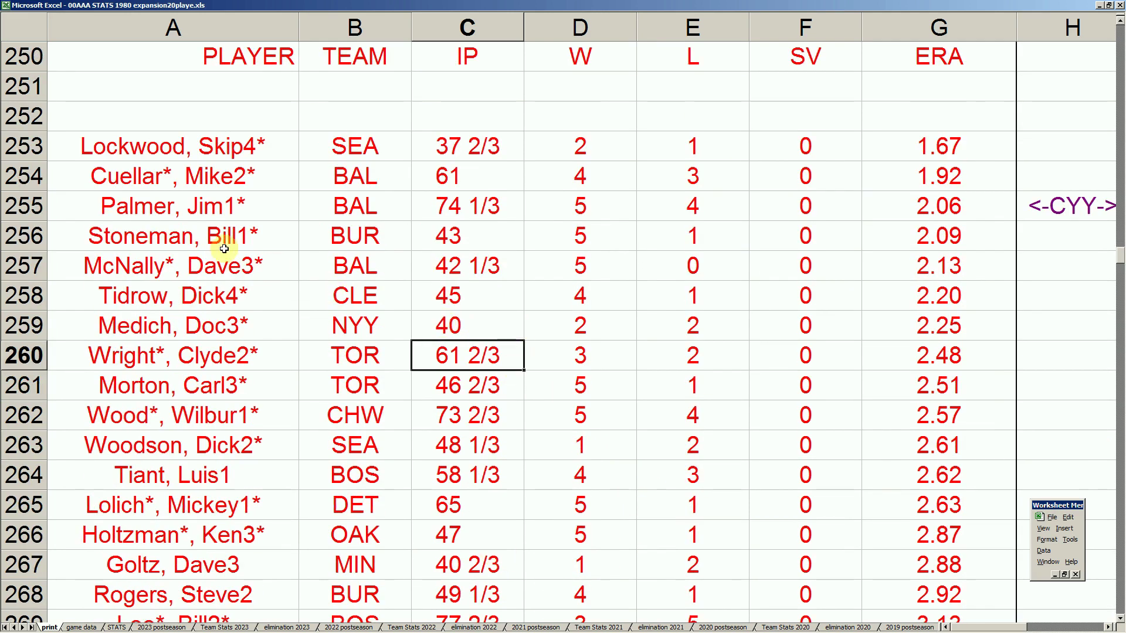
click(361, 238)
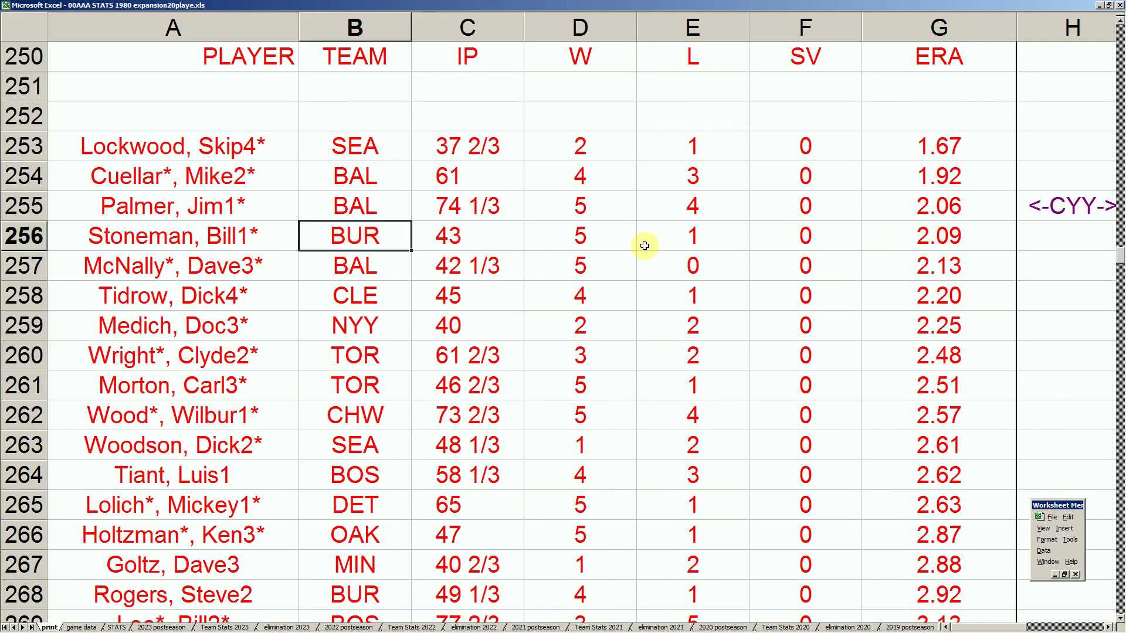
click(369, 265)
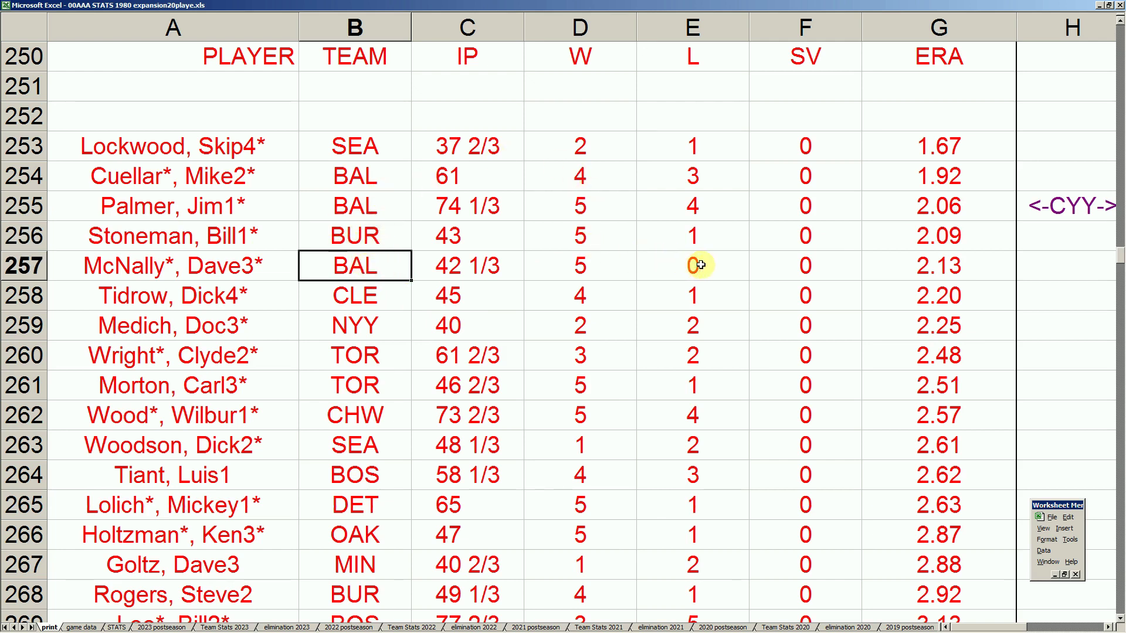
click(462, 276)
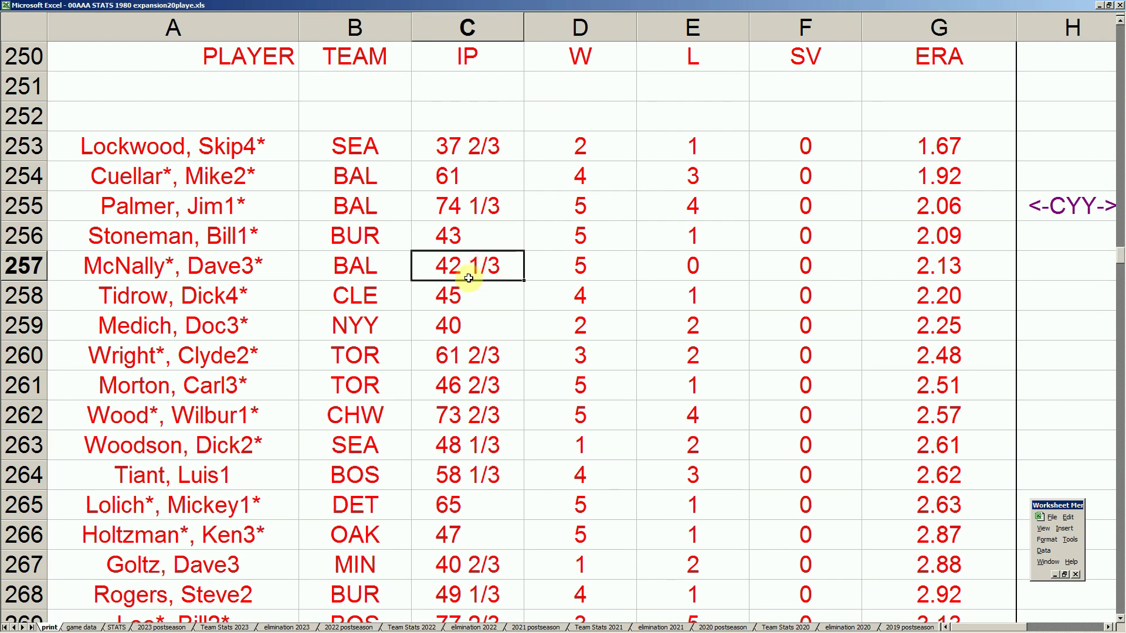
click(476, 178)
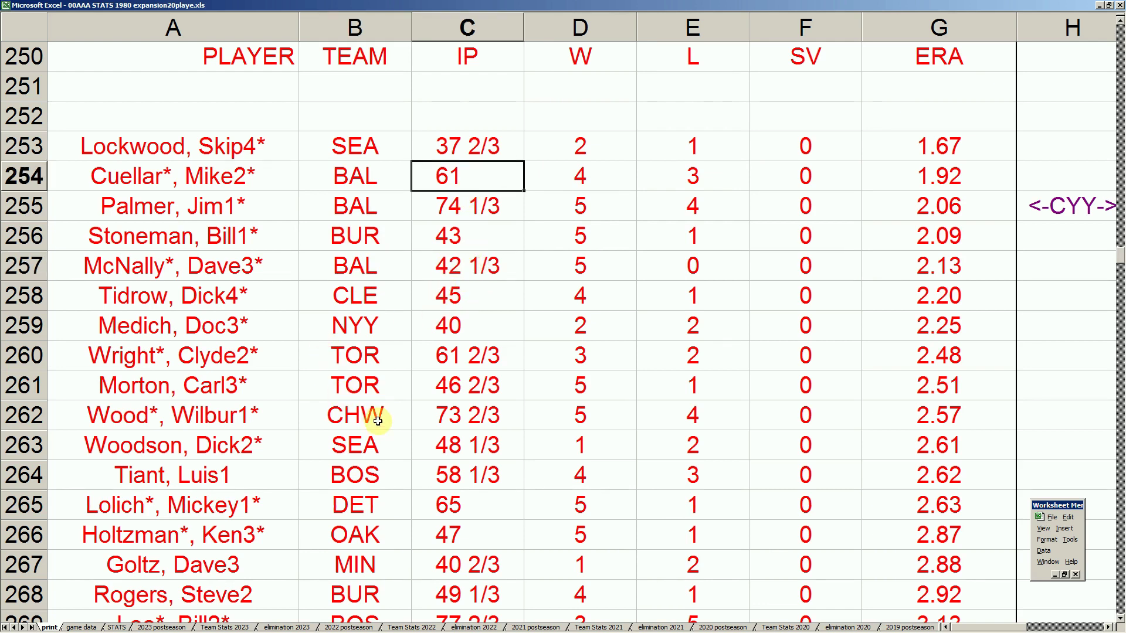
Step: Review the pitcher in A259, the innings pitched in C262, C266 and C269, and the ERA in G269
click(243, 330)
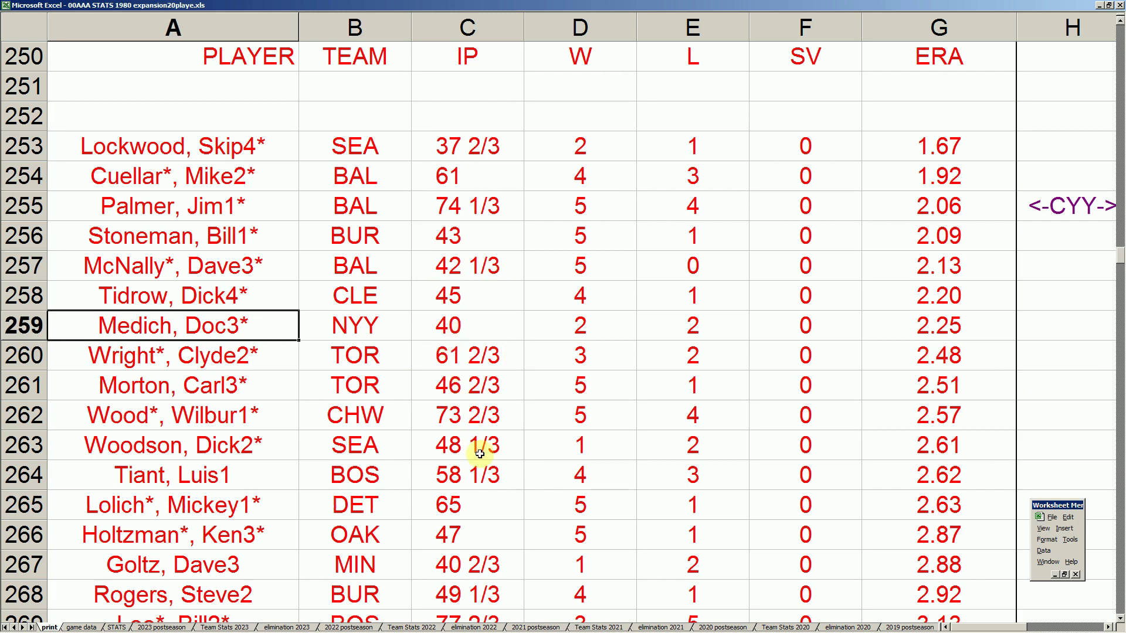
click(488, 412)
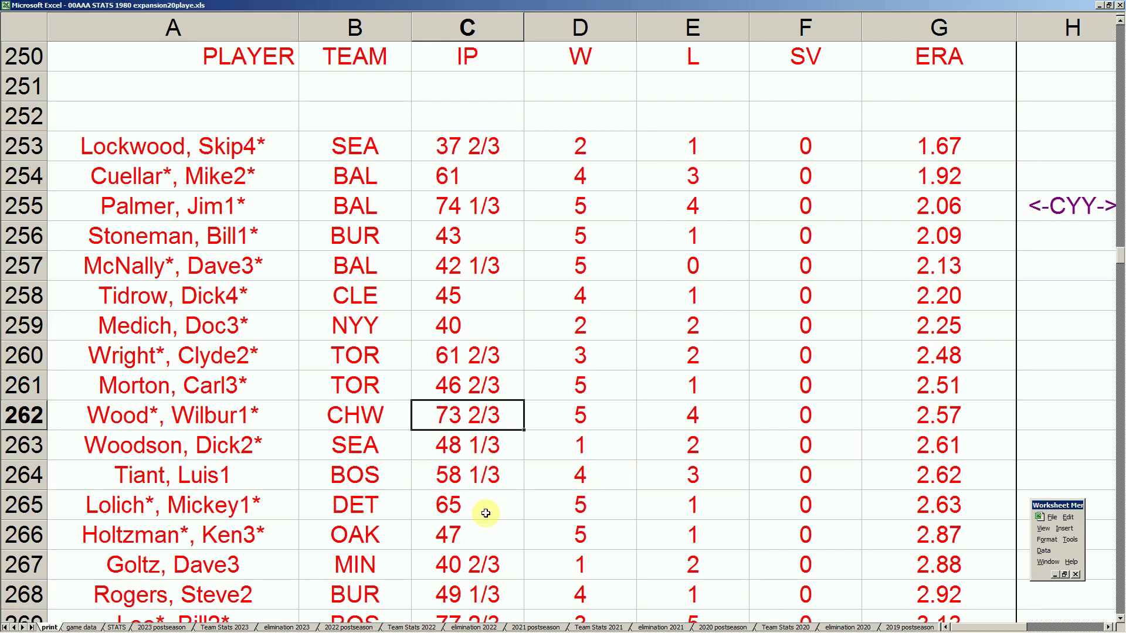
click(467, 536)
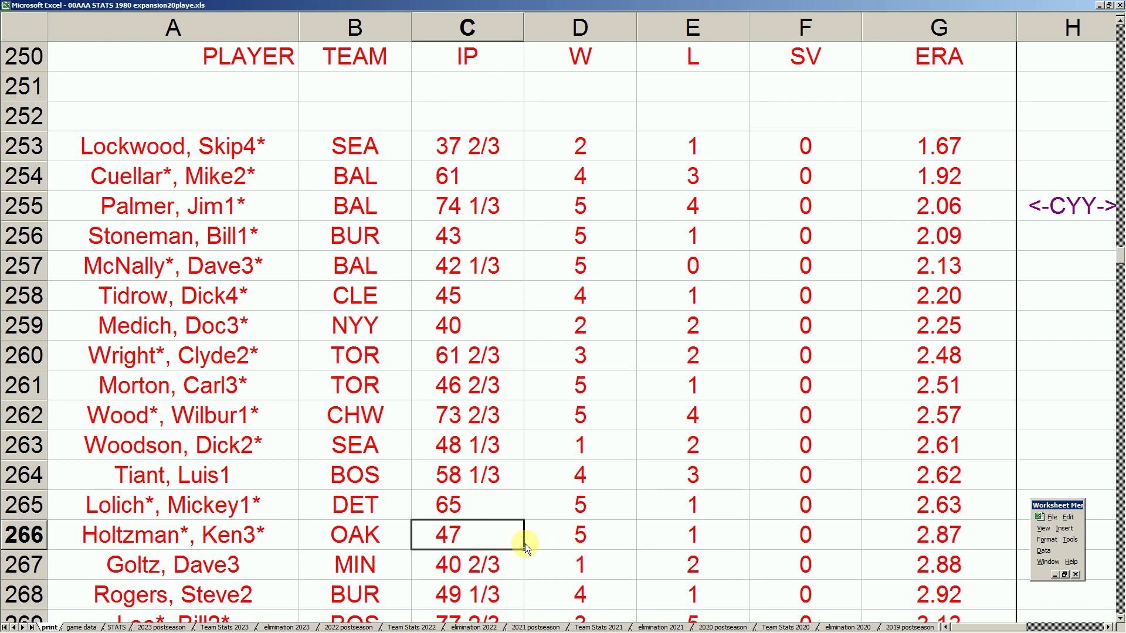
scroll(525, 543, down, 1)
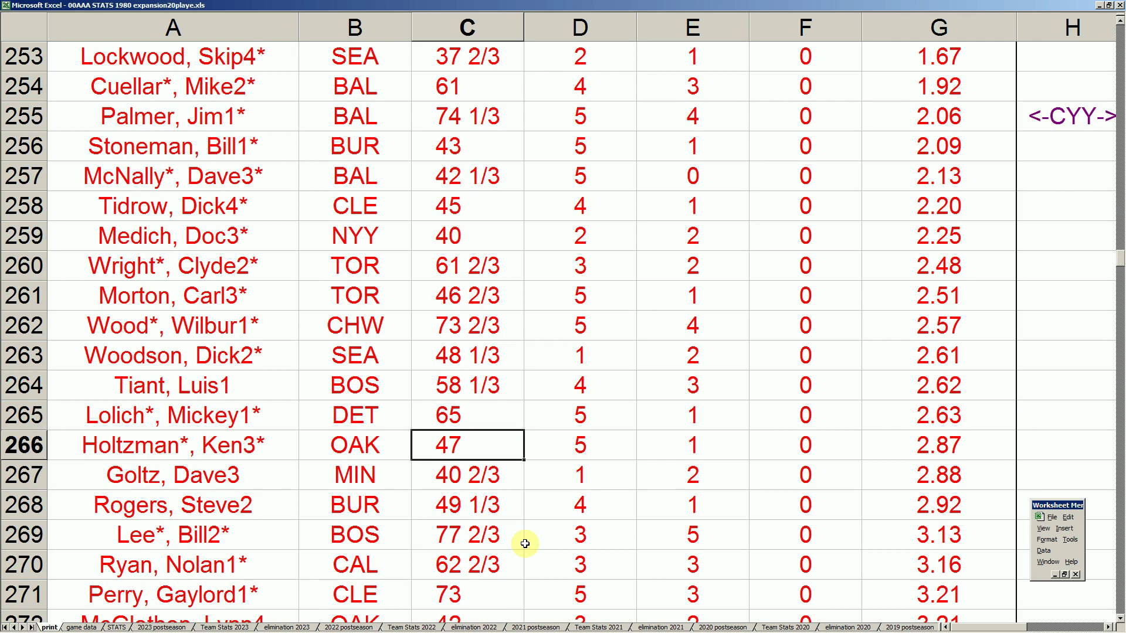
click(500, 538)
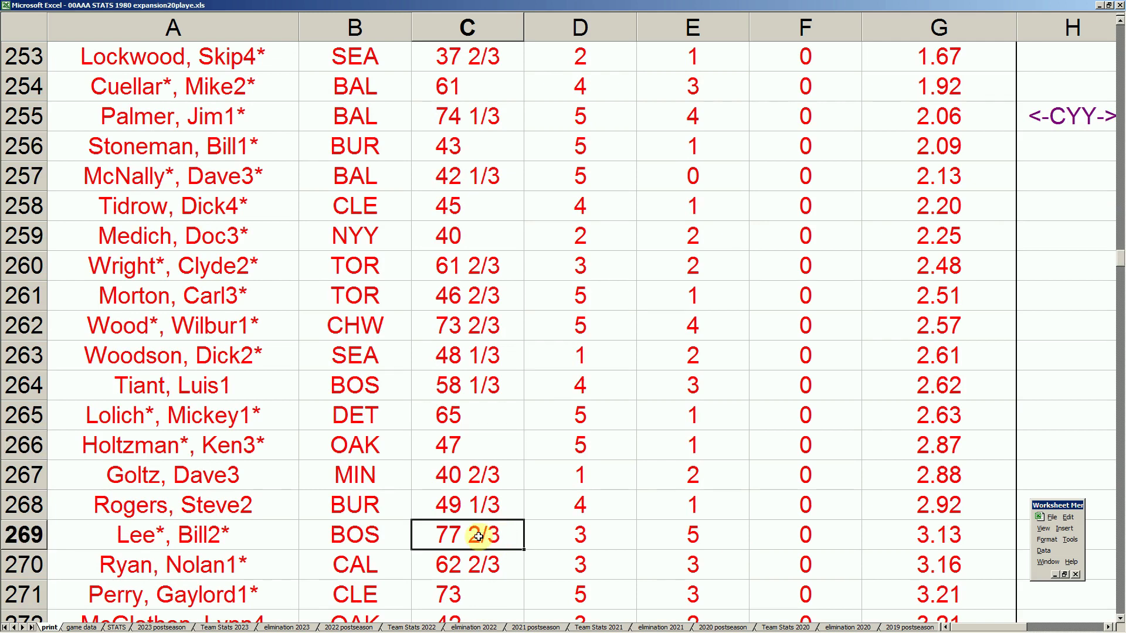
click(974, 534)
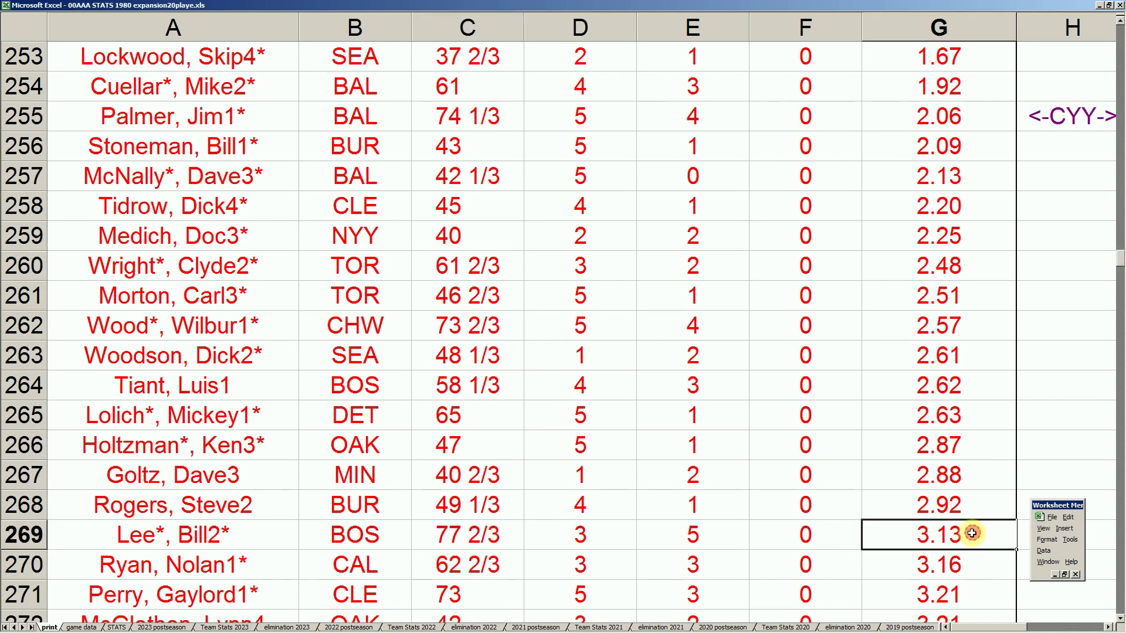
Step: Check the innings, wins and losses of the Cleveland pitcher in row 271, and the wins and innings of the New York pitcher in row 274
scroll(510, 545, down, 2)
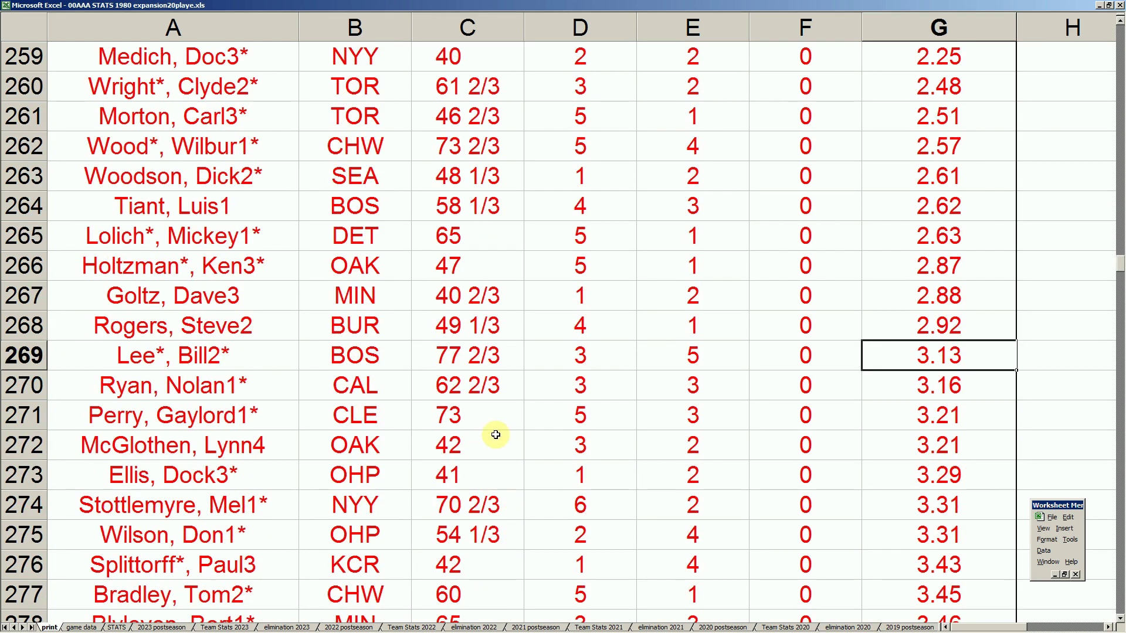
click(495, 416)
click(626, 419)
click(673, 418)
click(600, 505)
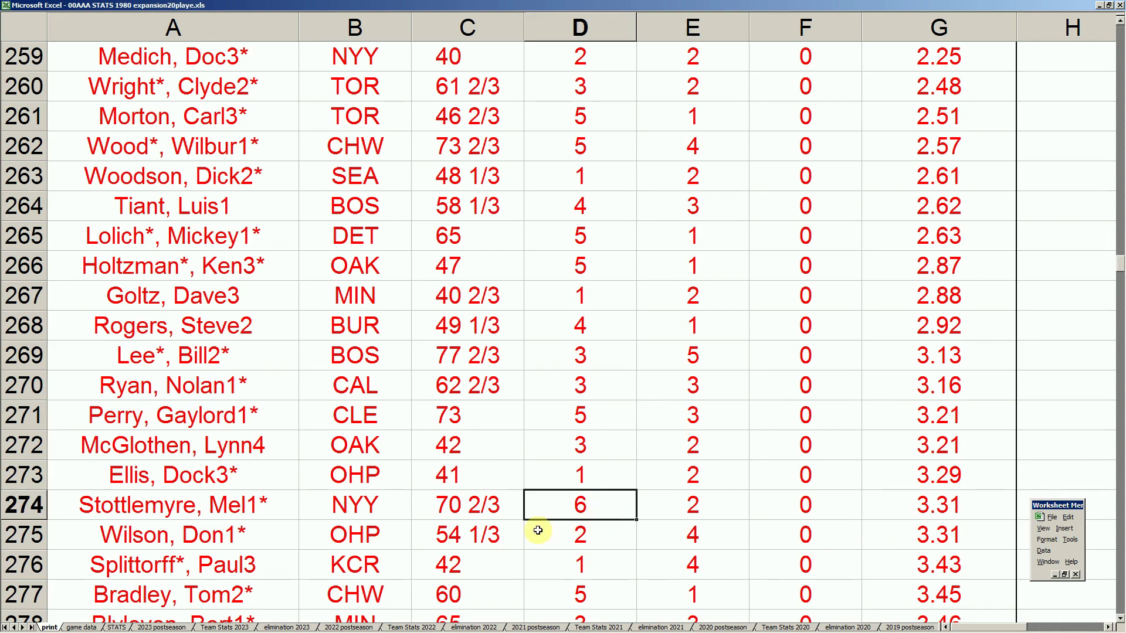
click(494, 515)
Step: Read down the pitching list to the relievers, checking the saves in F318, F335, F341 and F331 and the award note in H331
scroll(509, 523, down, 3)
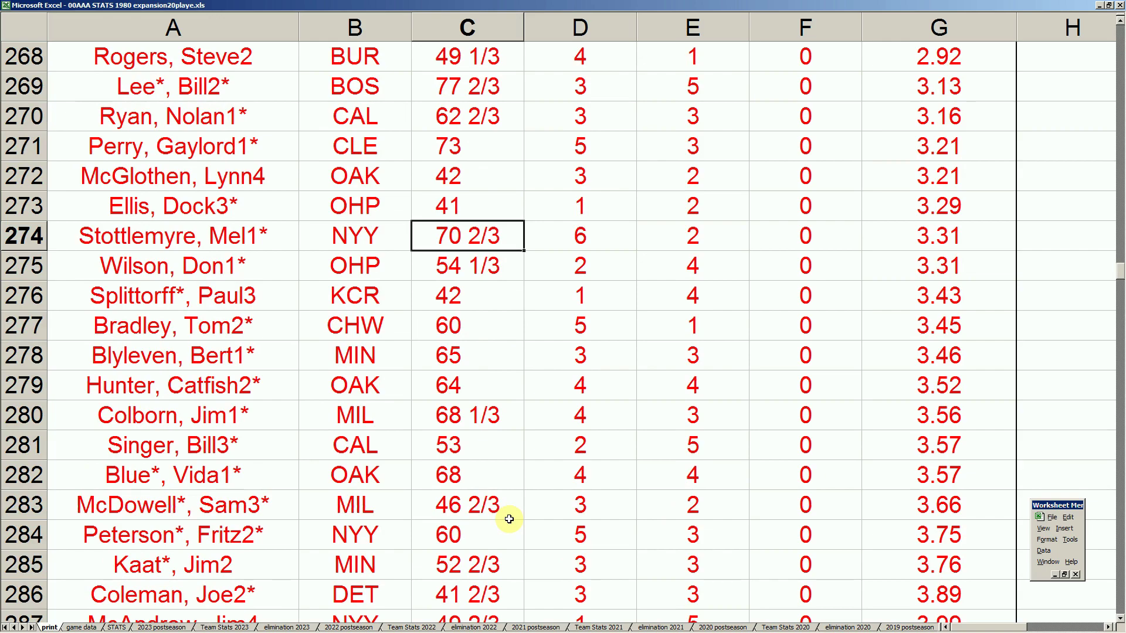
scroll(851, 530, down, 6)
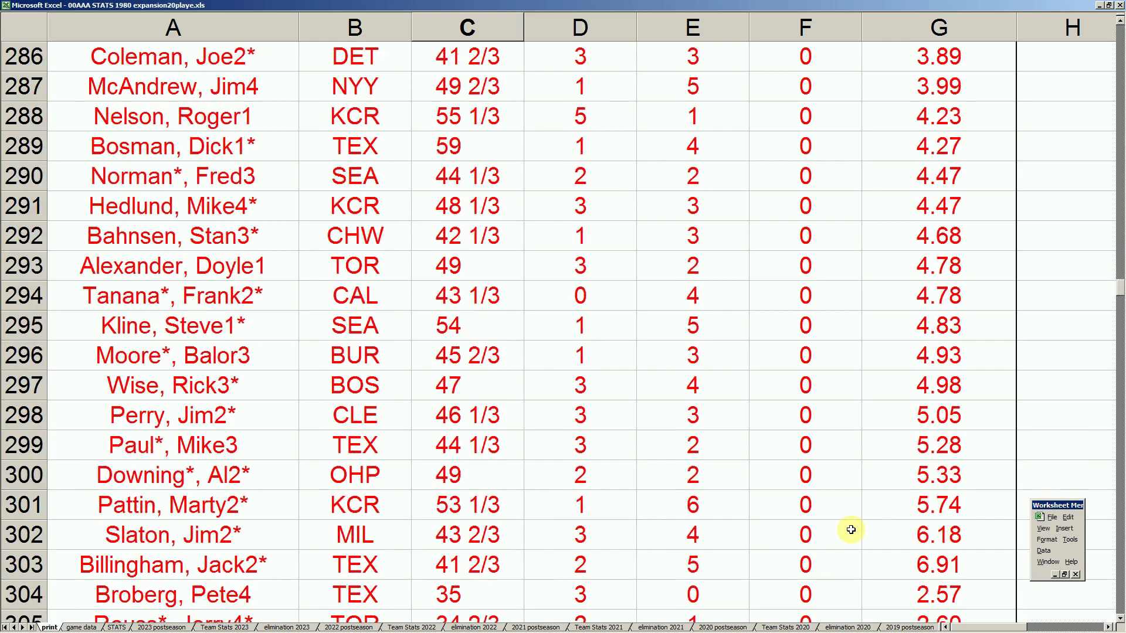
scroll(850, 529, down, 9)
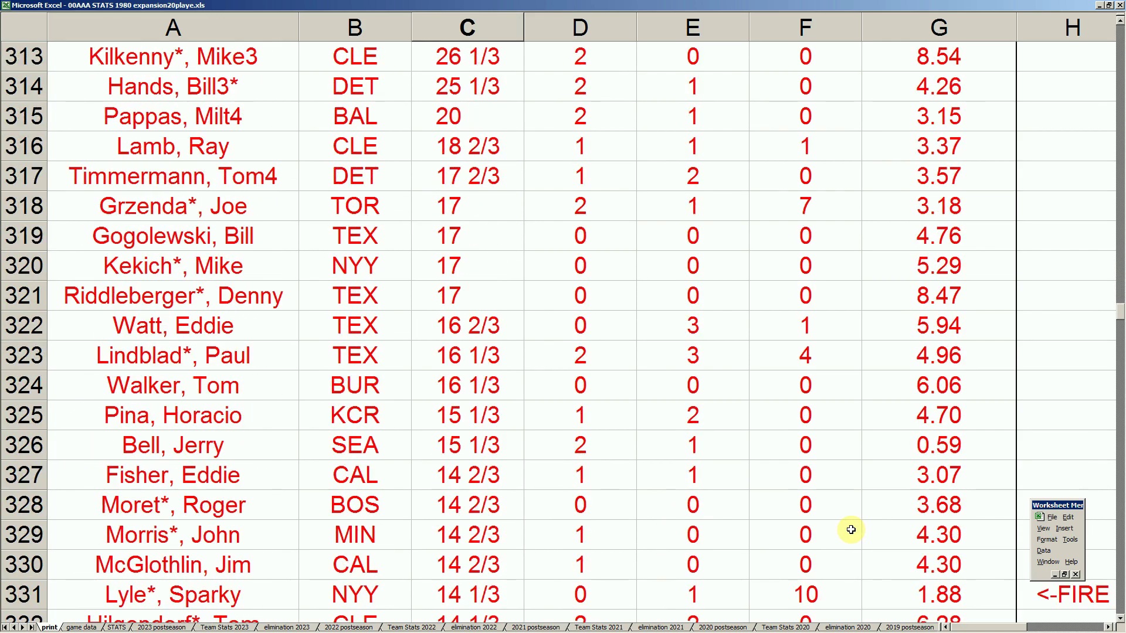
click(824, 205)
scroll(835, 390, down, 4)
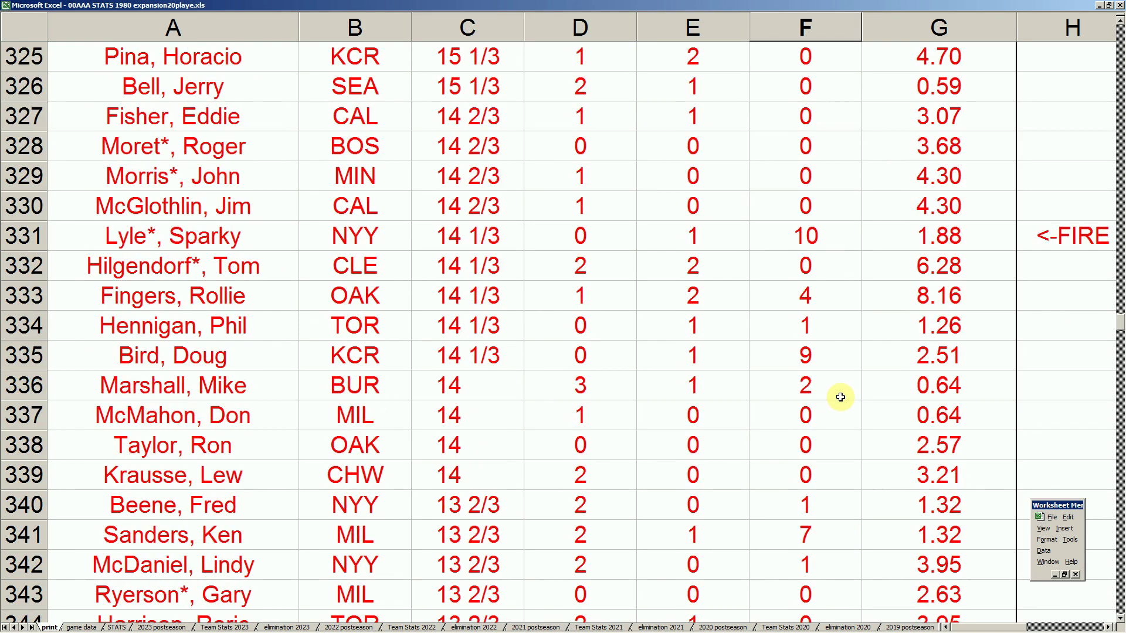
click(824, 358)
click(824, 530)
scroll(824, 531, up, 2)
click(826, 415)
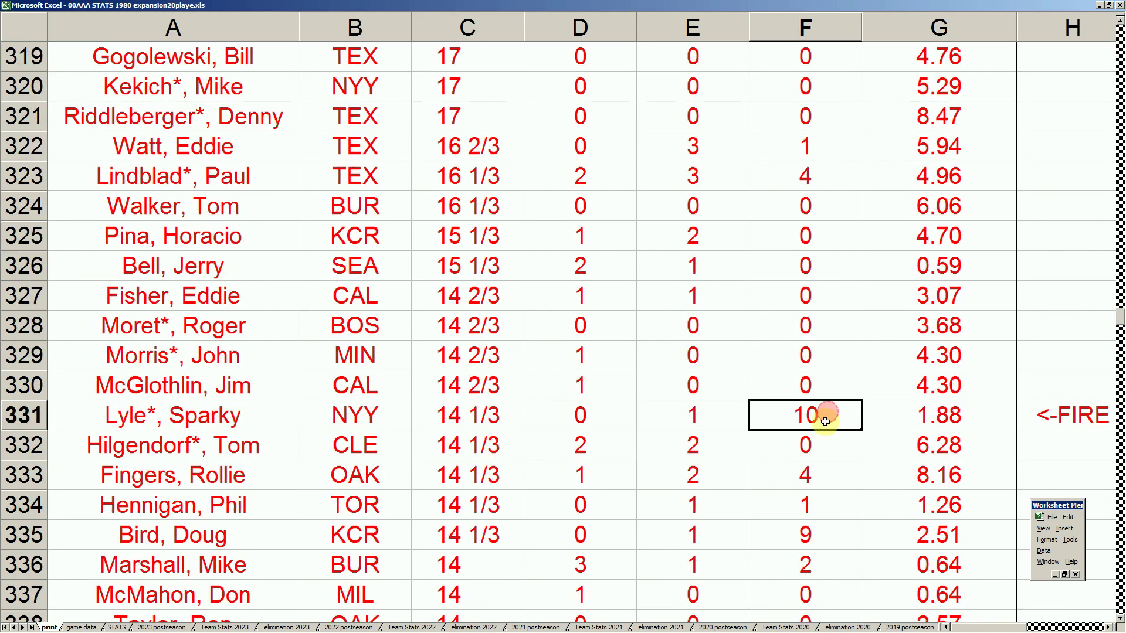
click(1058, 424)
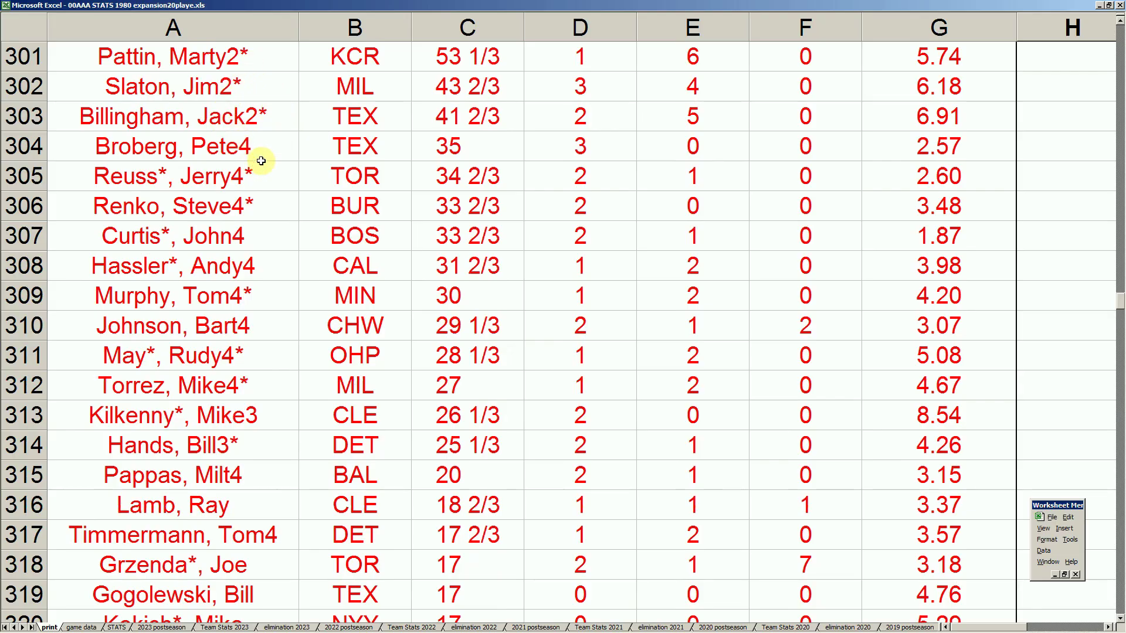
Step: Examine the pitchers in A304, A305 and A316, and highlight the ERAs in G316:G321 and the Seattle reliever's line in row 326
click(261, 158)
click(262, 170)
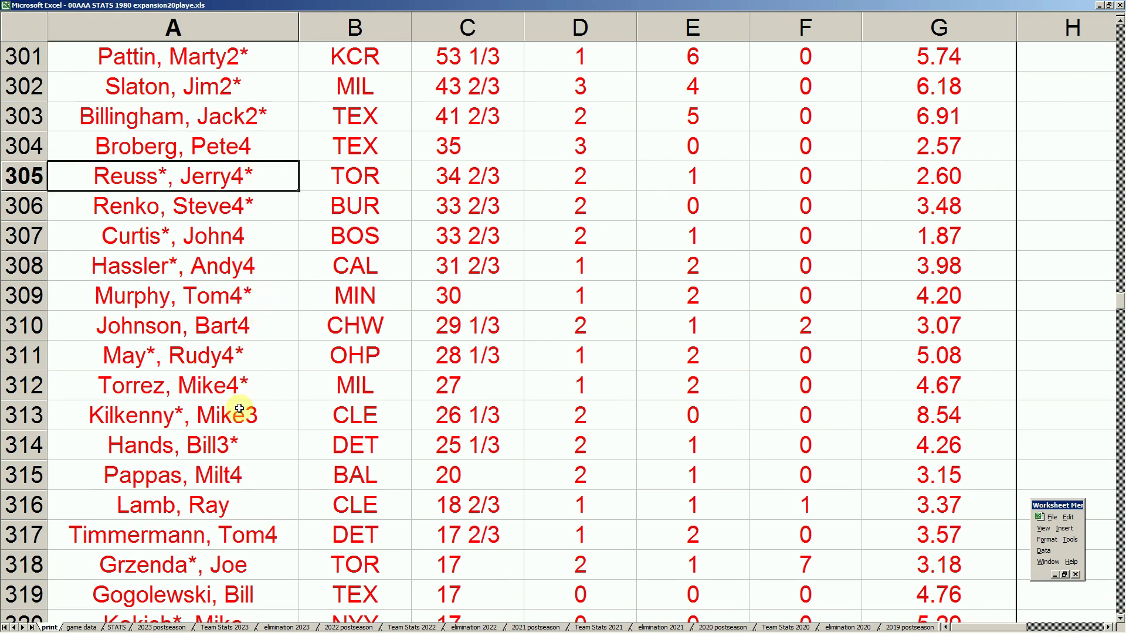
click(223, 504)
scroll(294, 515, down, 3)
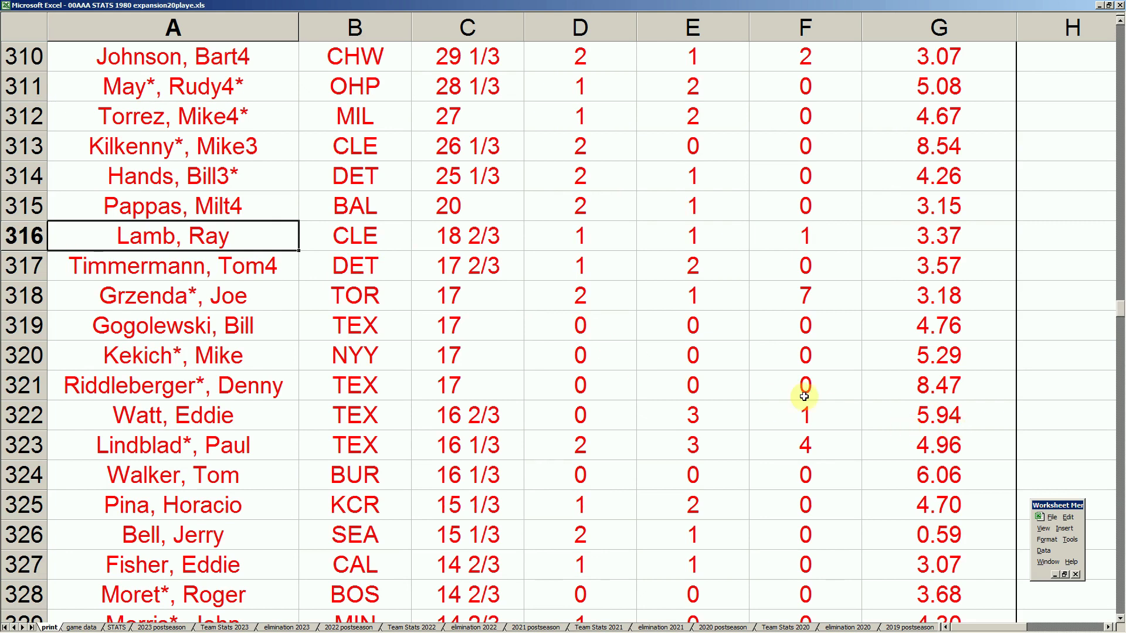
drag(977, 393, 967, 231)
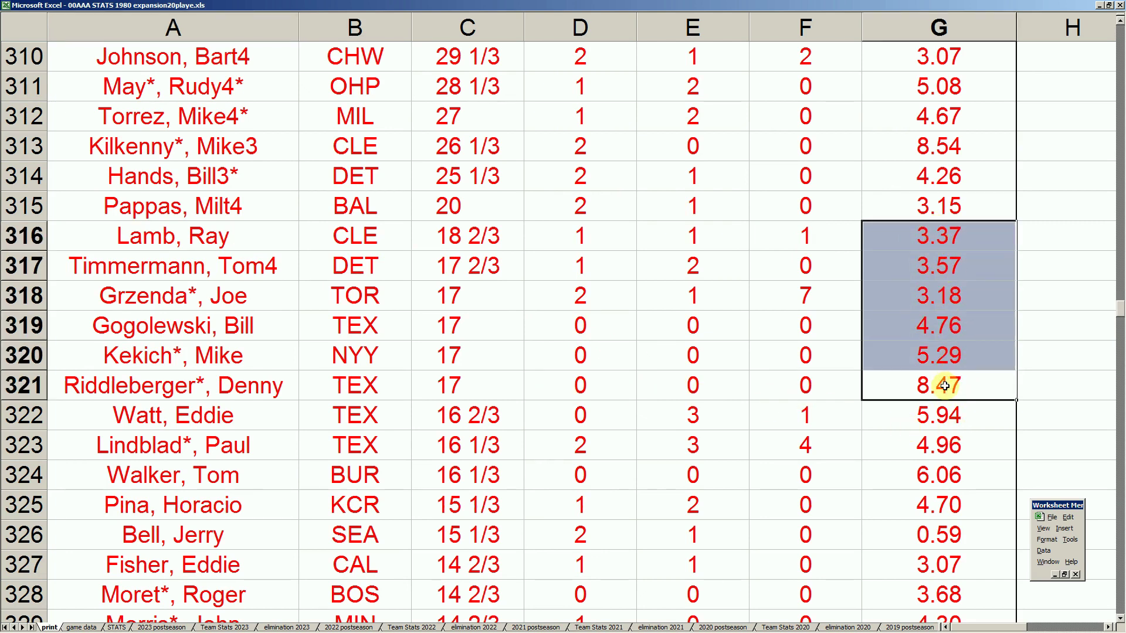
drag(196, 534, 898, 534)
Step: Return to the heading of the American League pitching statistics at row 248
click(717, 359)
scroll(715, 360, up, 6)
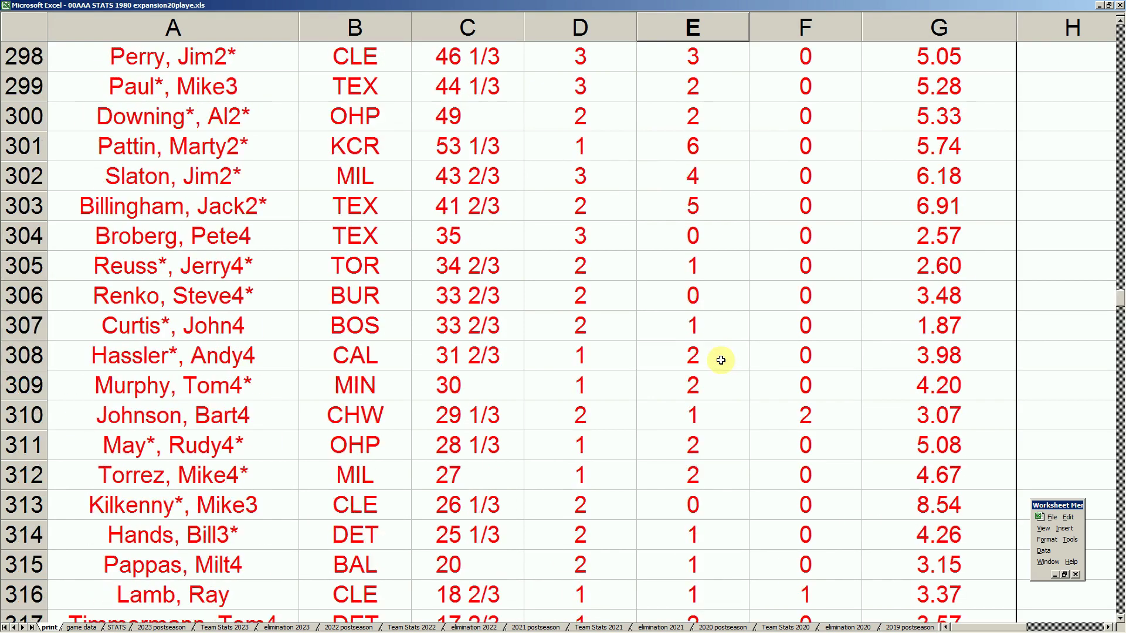
scroll(715, 360, up, 7)
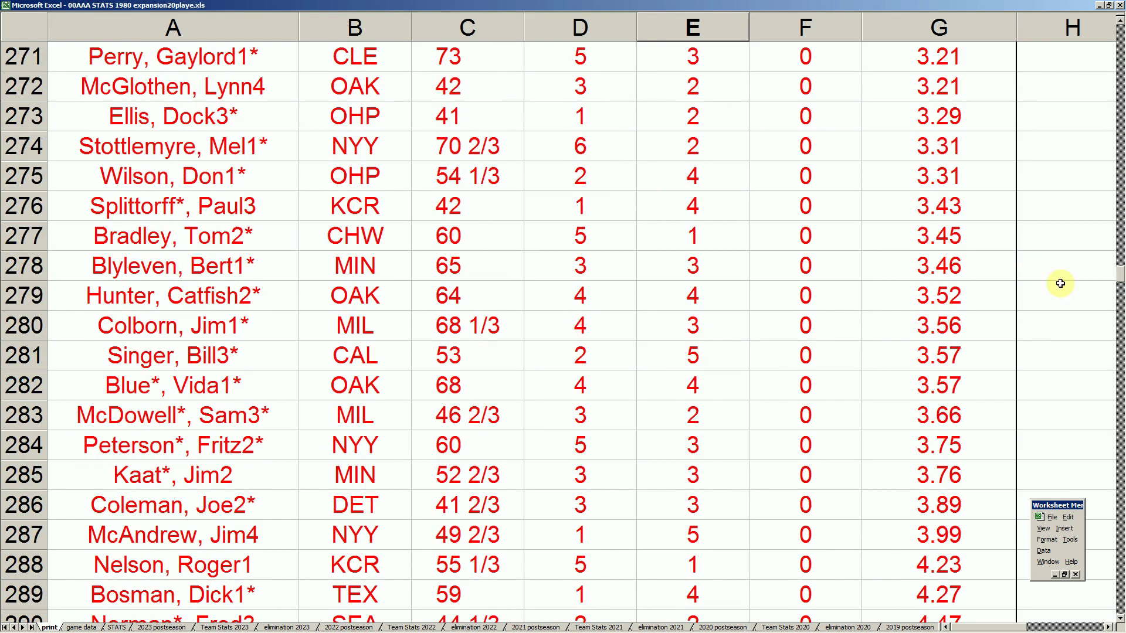
drag(1118, 275, 1118, 251)
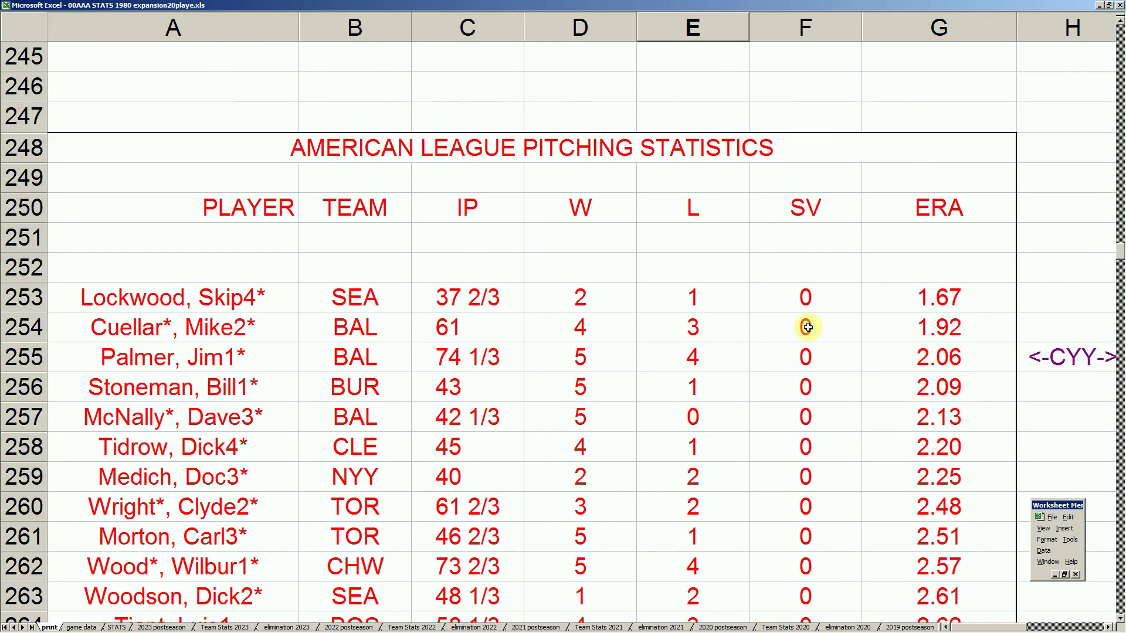
click(772, 220)
key(Up)
key(Up)
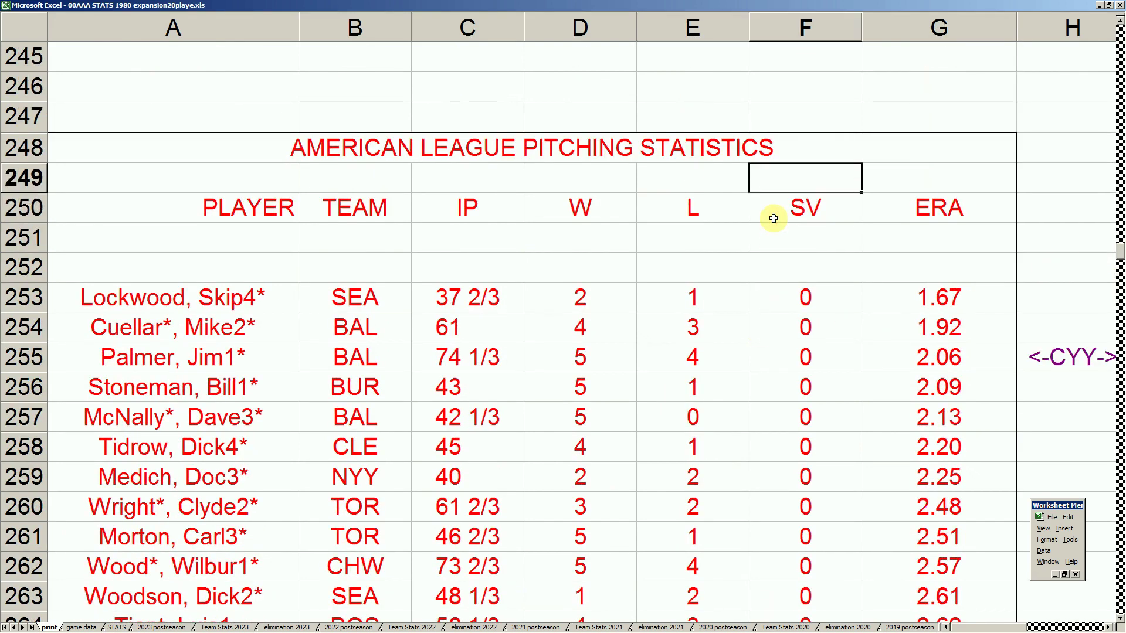
Step: Go up to the top of the sheet and across to the National League batting statistics in columns I to O
key(Page_Up)
key(Page_Up)
key(Page_Up)
key(Page_Up)
key(Page_Up)
key(Page_Up)
key(Page_Up)
key(Page_Up)
key(Page_Up)
key(Page_Up)
key(Page_Up)
key(Page_Up)
key(Page_Up)
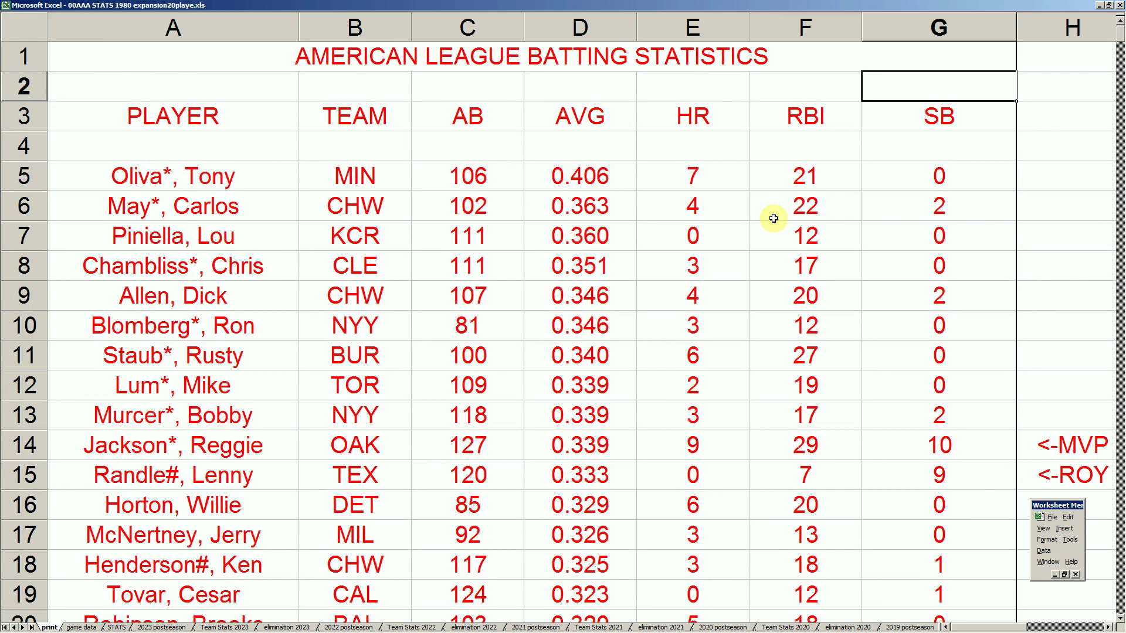
key(Right)
key(Right)
key(Right)
key(Right)
key(Right)
key(Right)
key(Right)
key(Right)
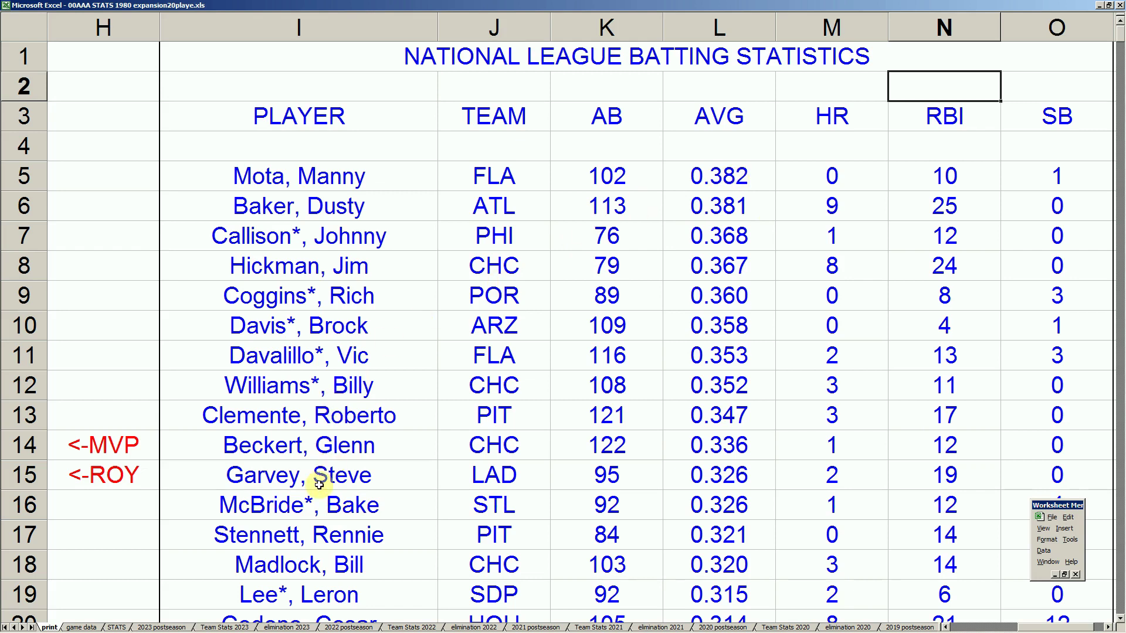
Step: Examine the MVP's line in row 24, checking the batting average in L24 and the home runs in M24
scroll(318, 484, down, 4)
click(309, 392)
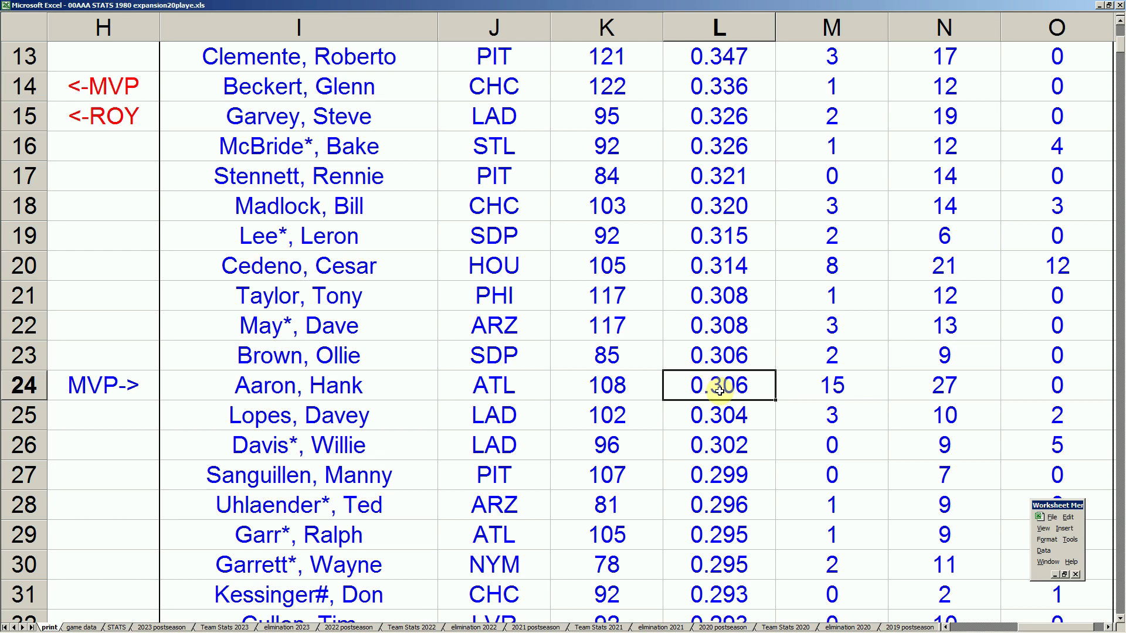
click(847, 385)
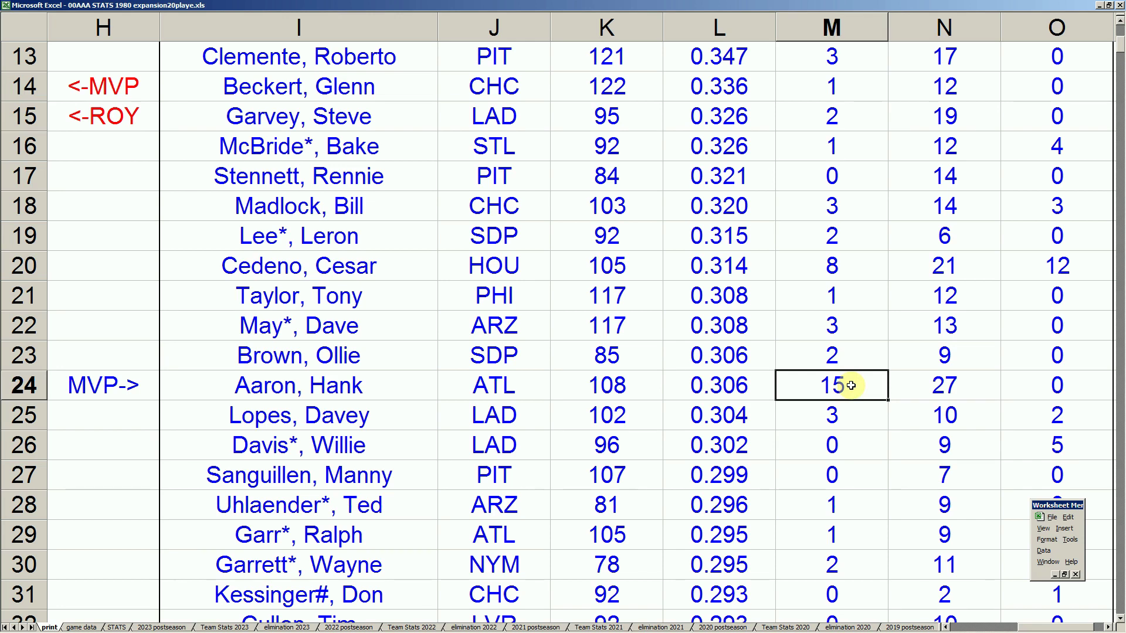
Step: Return to the top of the batting list and highlight the Atlanta batter's average, home runs and RBI in L6:N6
scroll(851, 385, up, 3)
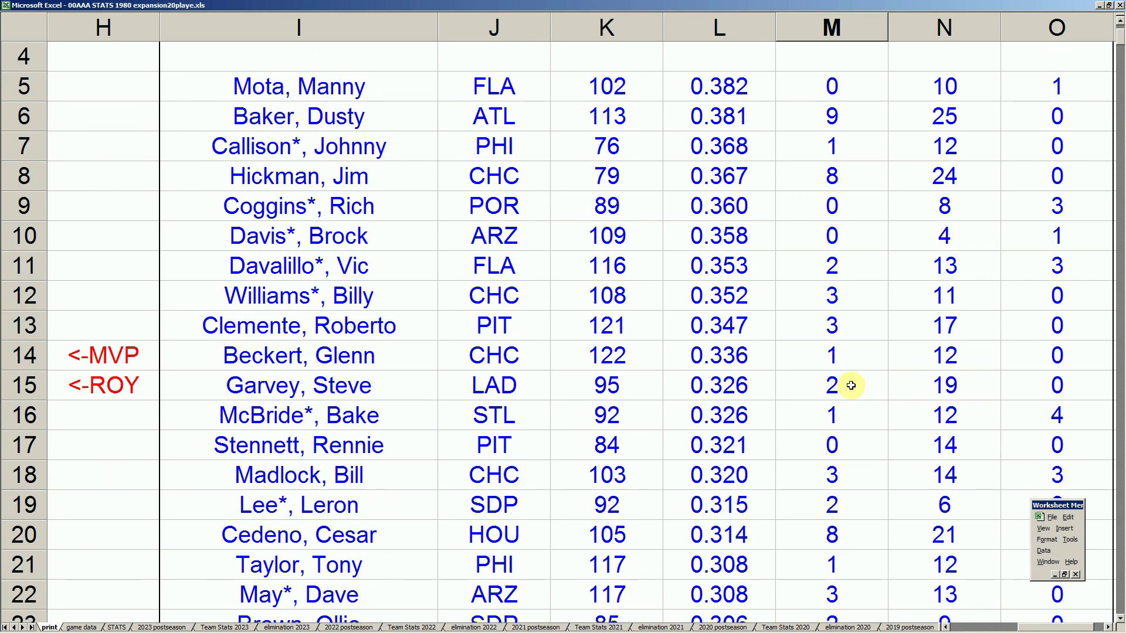
scroll(851, 385, up, 1)
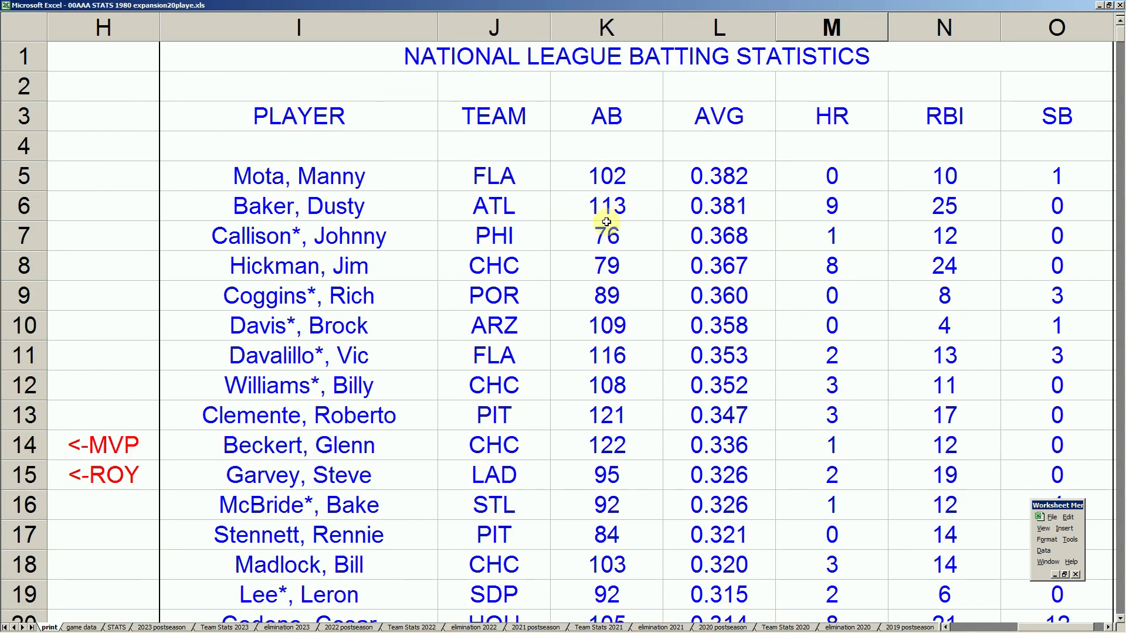
drag(726, 212, 912, 213)
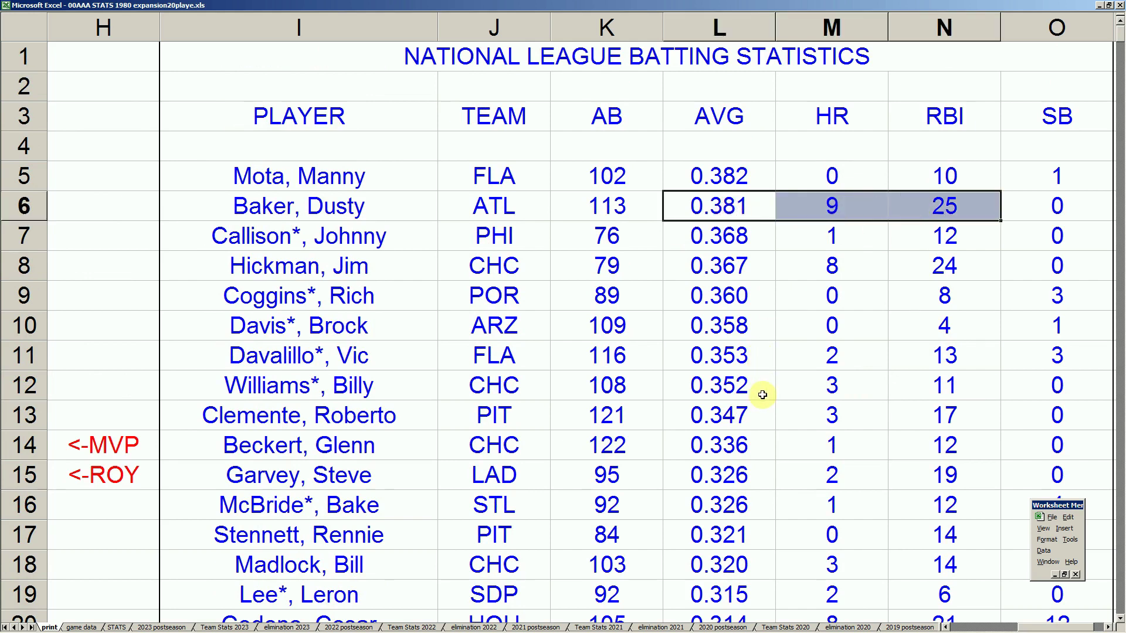
Step: Highlight the Chicago batter's full line in I8:O8 and check his team in J8 and name in I8
drag(402, 270, 1003, 263)
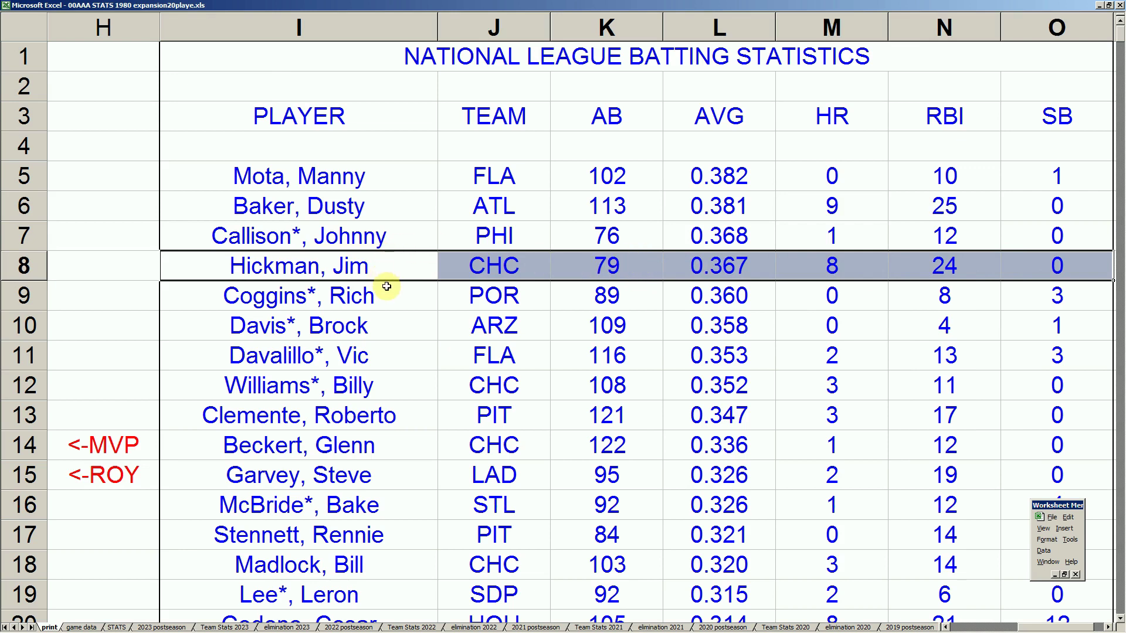
click(399, 300)
click(501, 270)
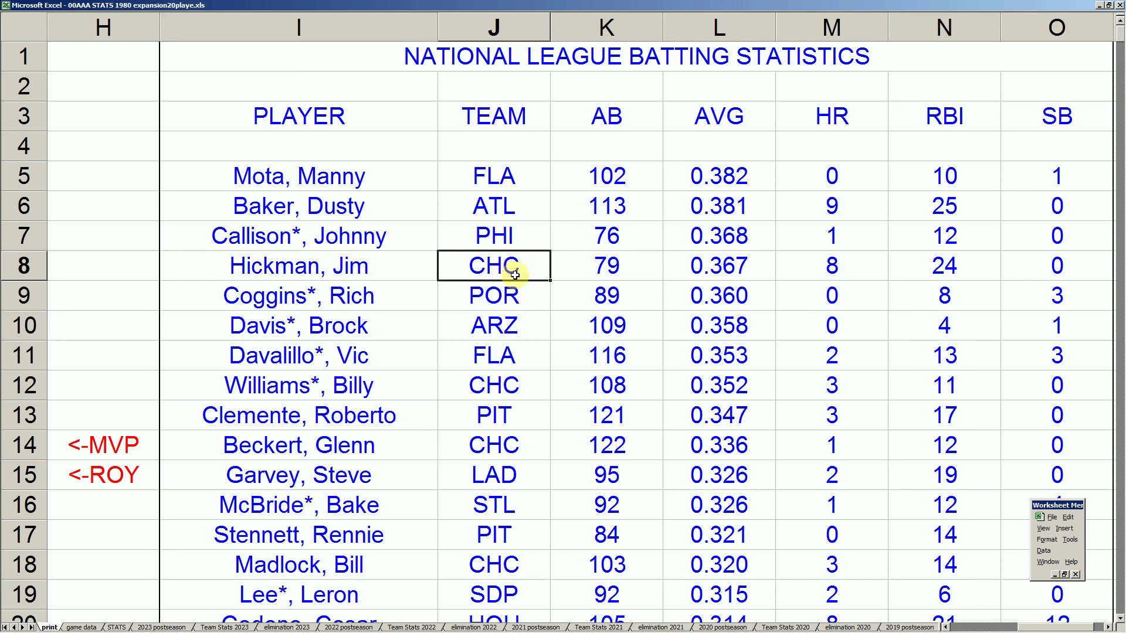
click(401, 276)
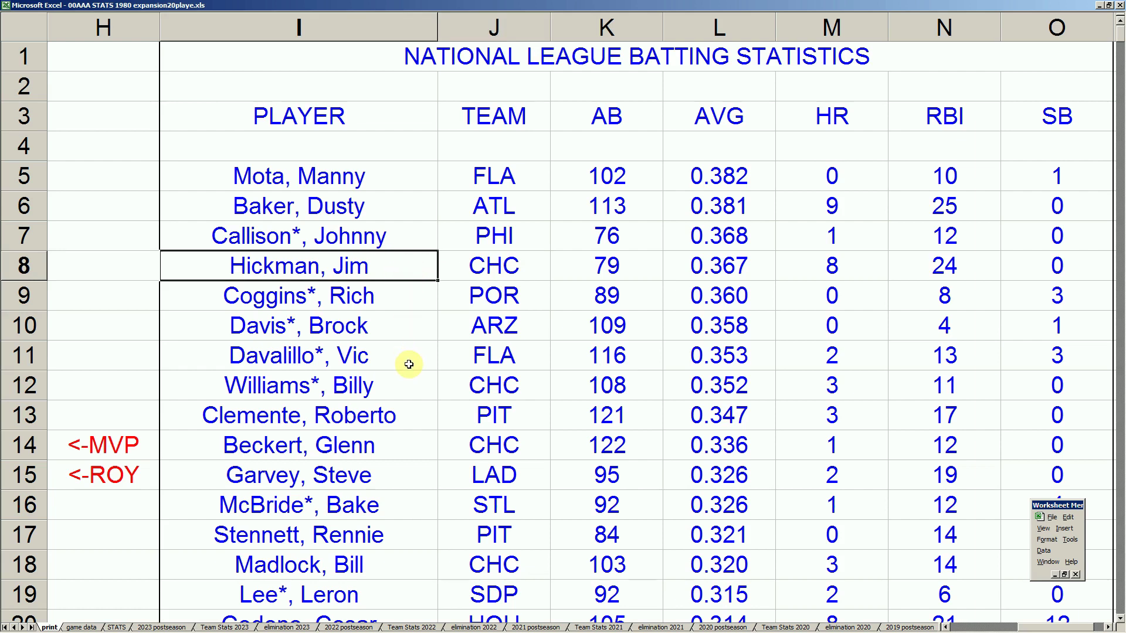
Step: Check the Pittsburgh batter's name and average in row 13, and highlight the Chicago batter's figures in L12:N12
click(400, 419)
click(744, 406)
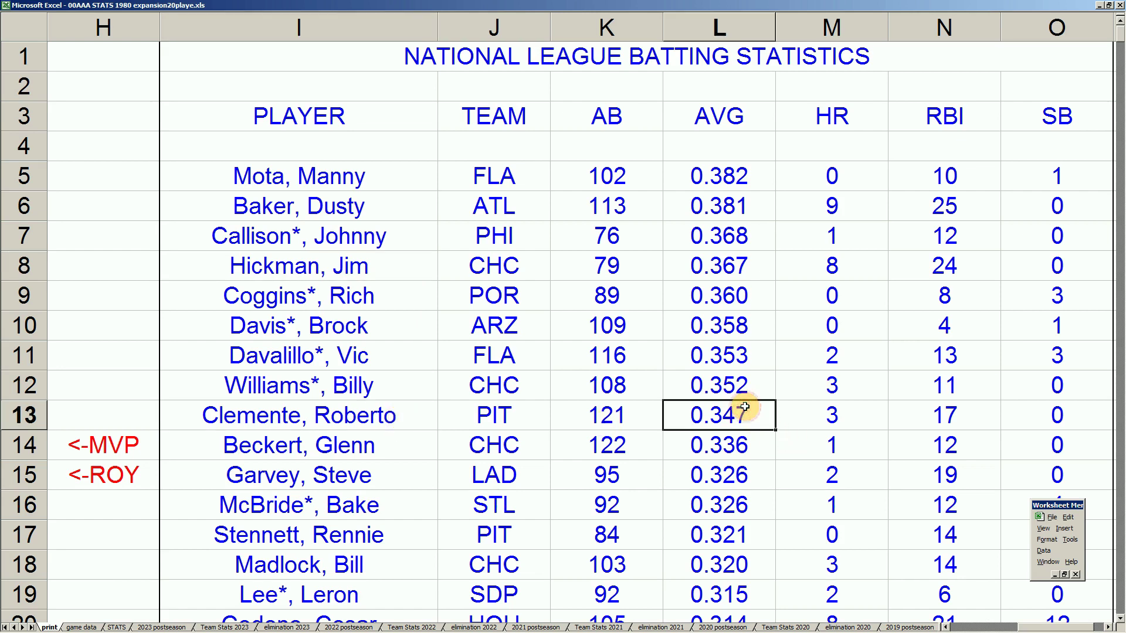
click(740, 375)
drag(723, 385, 907, 395)
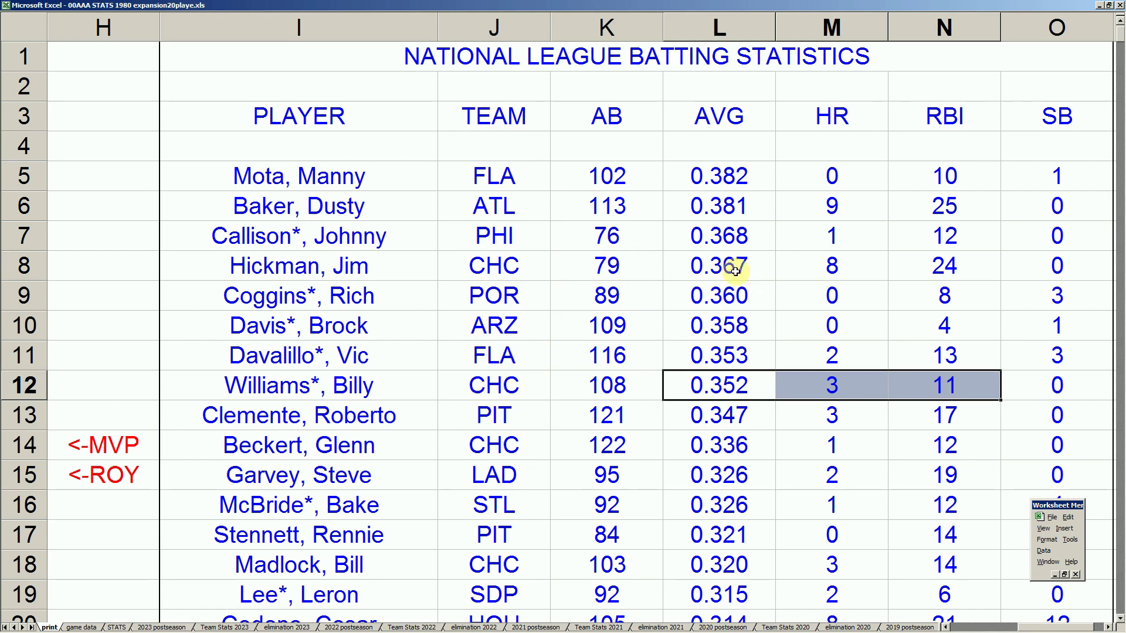
Step: Highlight the Chicago batters' lines one after another in I14:N14, I12:N12 and I8:N8
click(399, 447)
drag(399, 448, 894, 441)
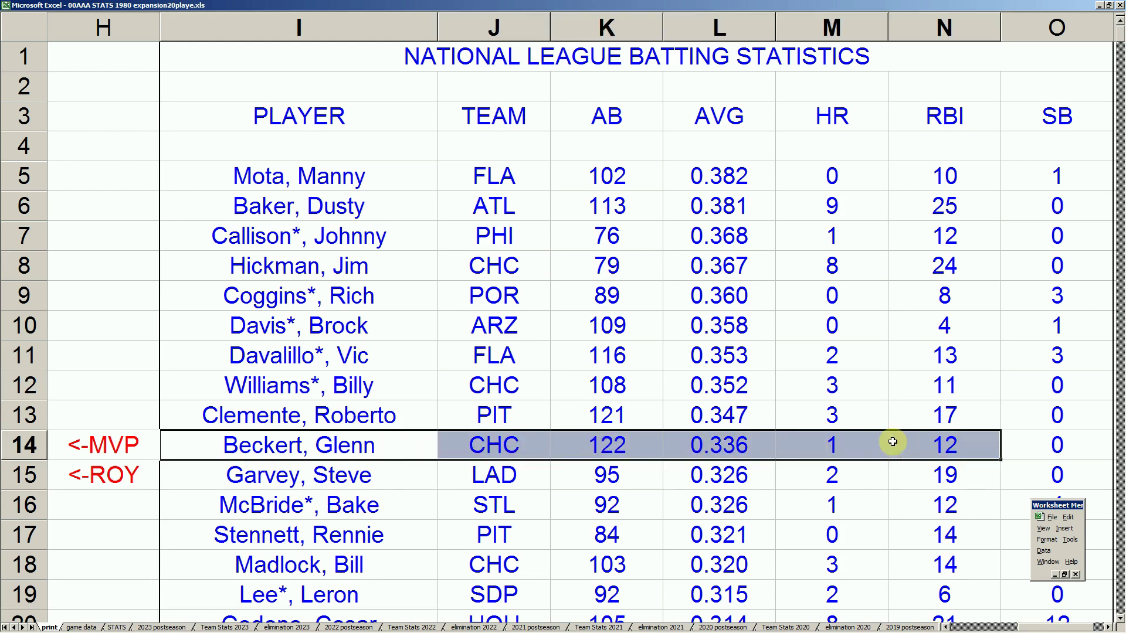
drag(387, 385, 894, 383)
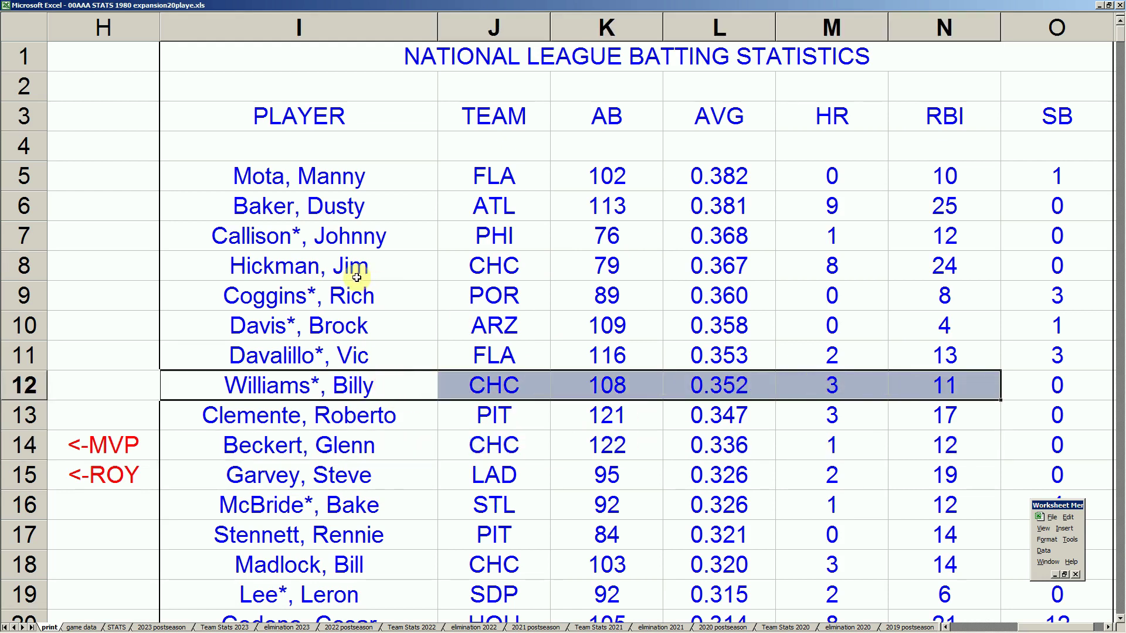
drag(357, 271, 909, 266)
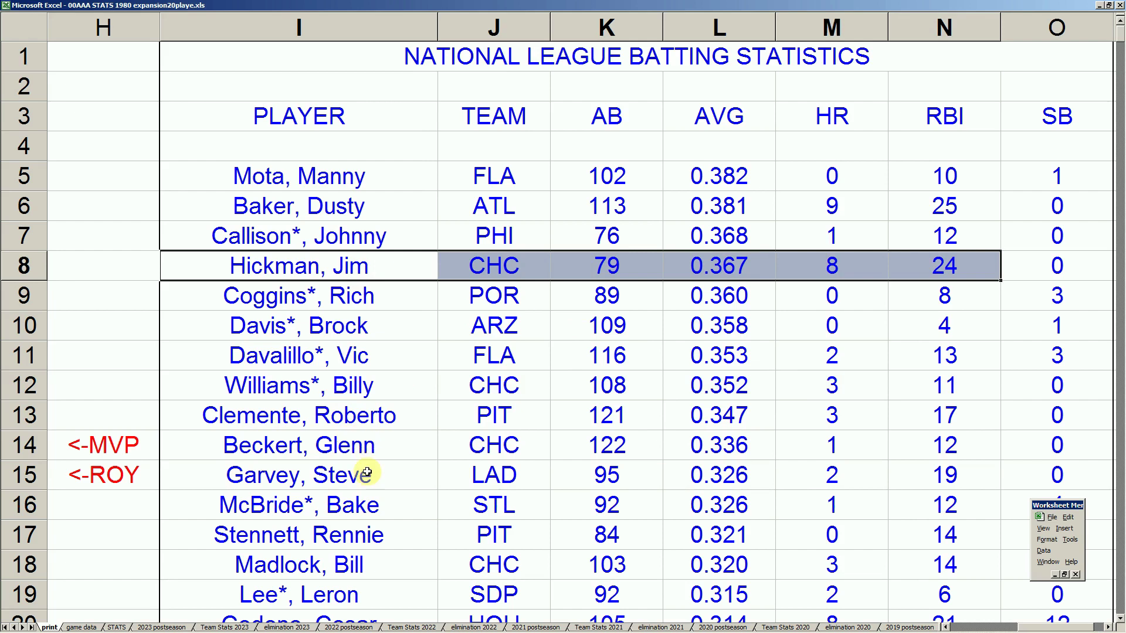
Step: Check the Houston batter's stolen bases in O20 against the neighbouring rows of the batting list
scroll(367, 473, down, 3)
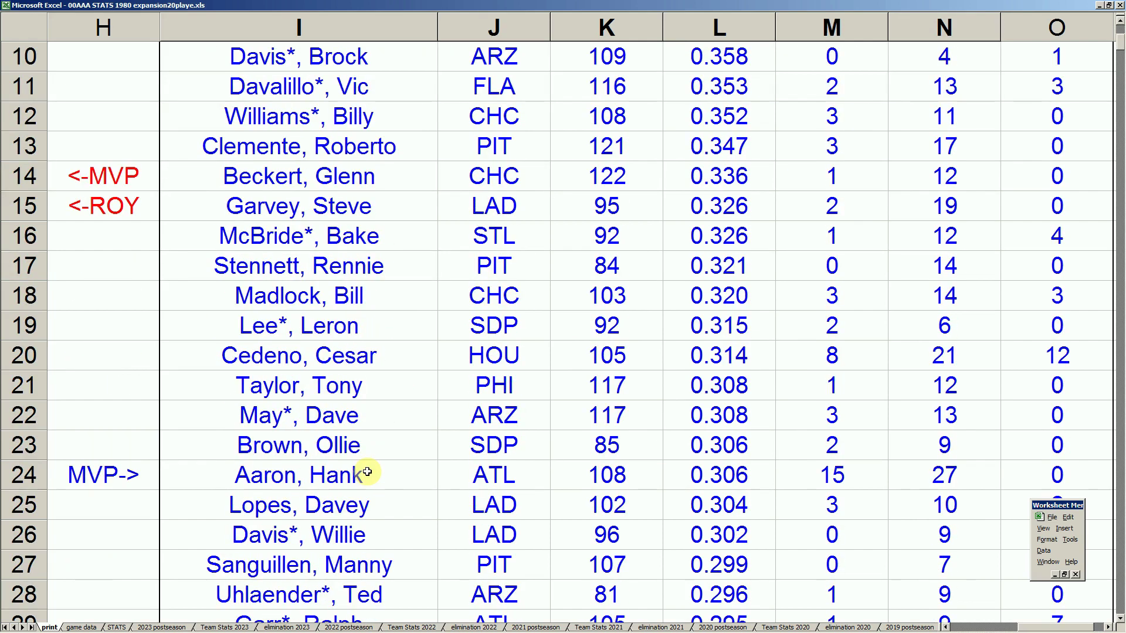
click(1037, 357)
scroll(989, 358, up, 2)
scroll(986, 361, down, 2)
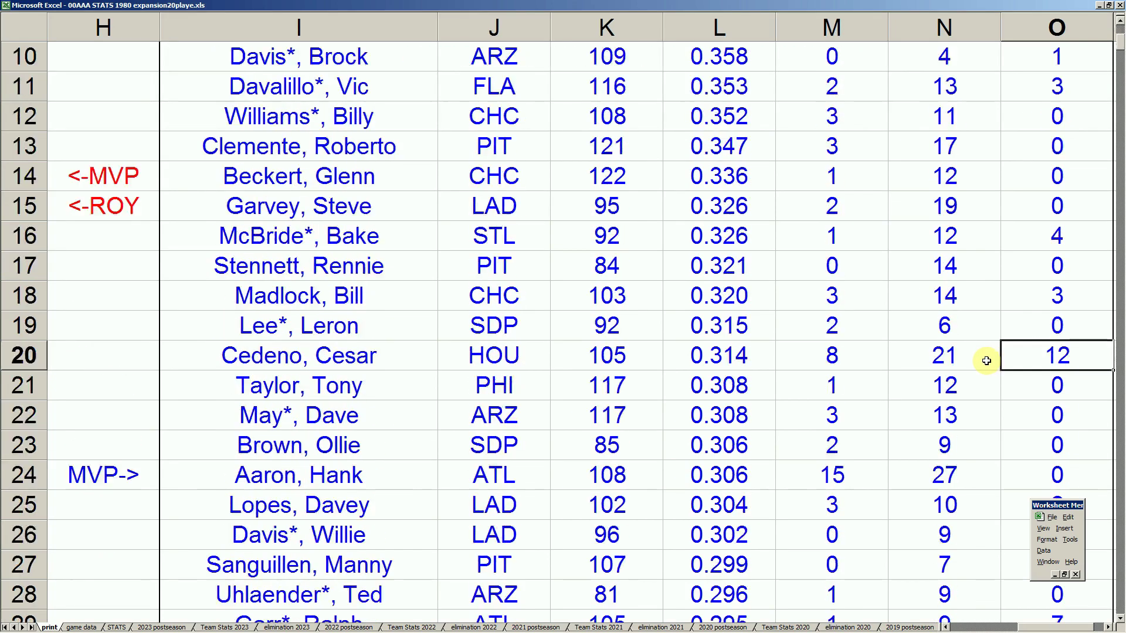
Step: Read down the batting list to the ROY-marked batter in row 85, checking his team in J85, name and average in L85
scroll(987, 361, down, 5)
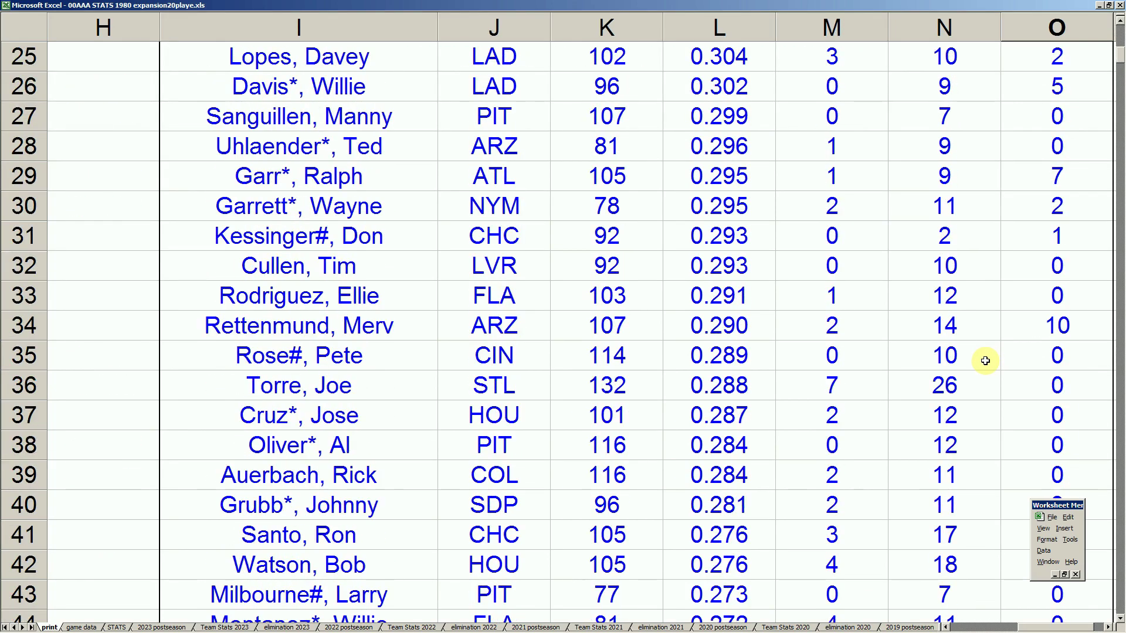
scroll(985, 361, down, 5)
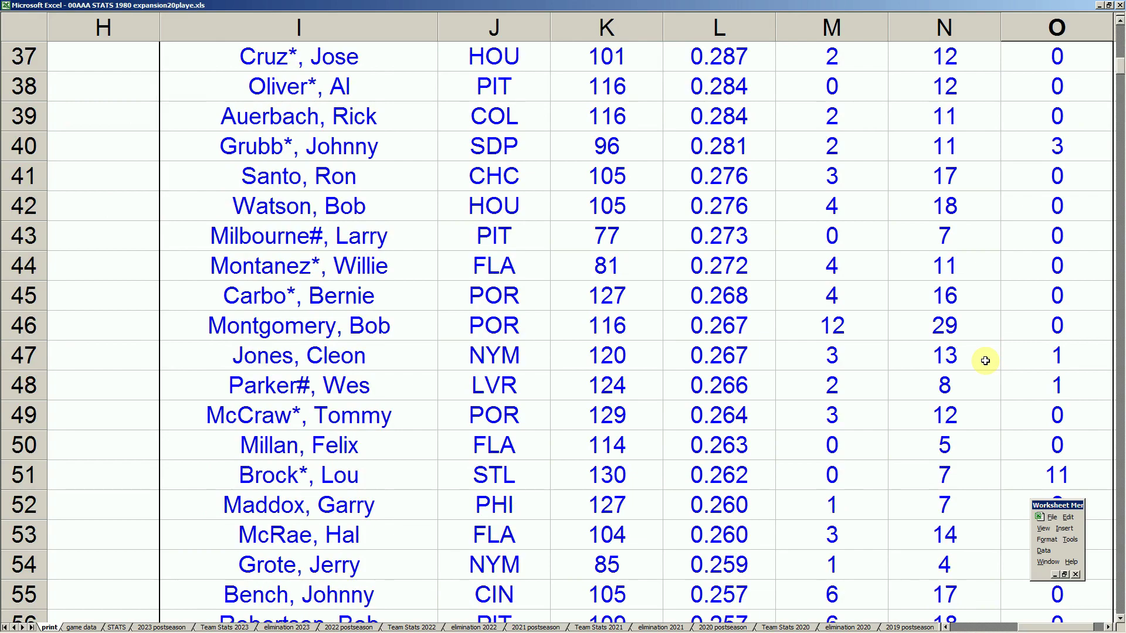
scroll(985, 361, up, 4)
scroll(985, 361, up, 3)
scroll(985, 361, down, 10)
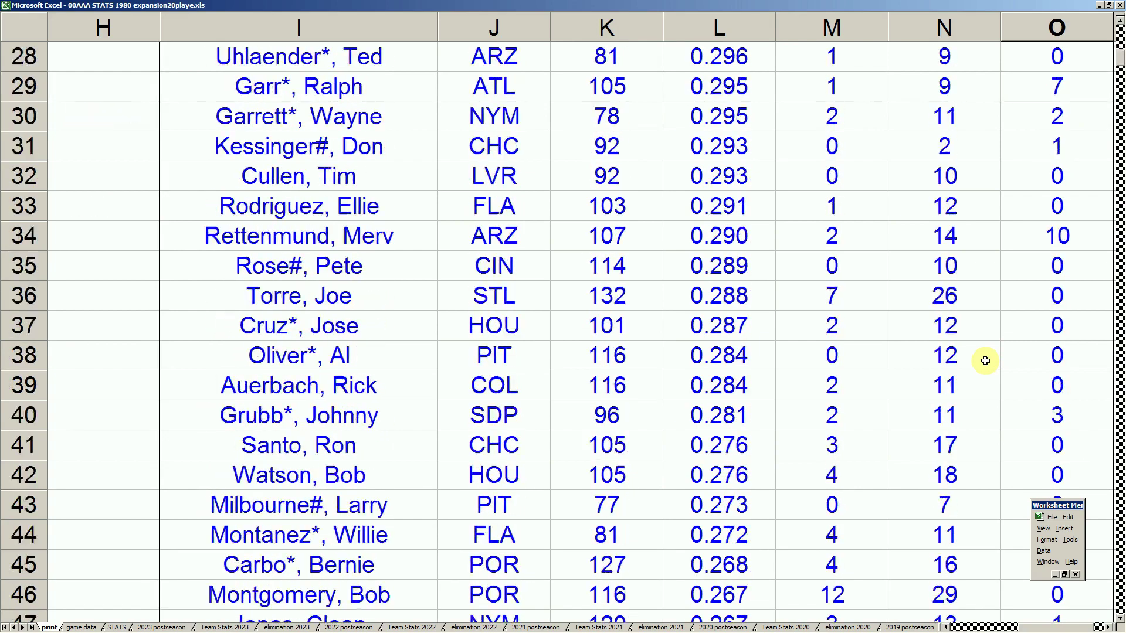
scroll(985, 361, down, 7)
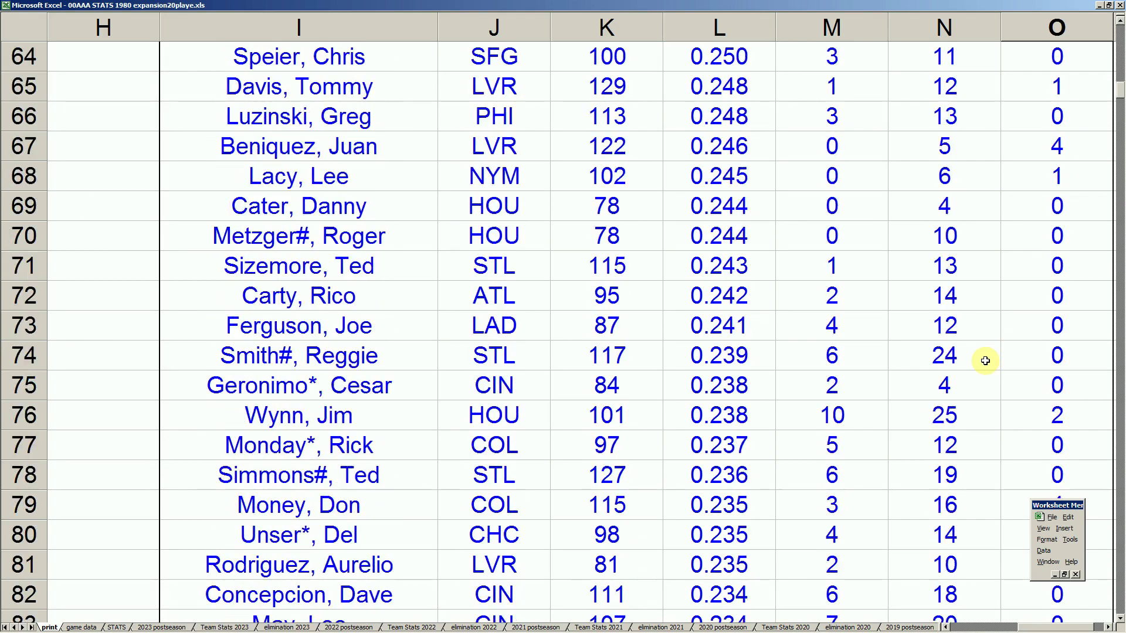
click(297, 505)
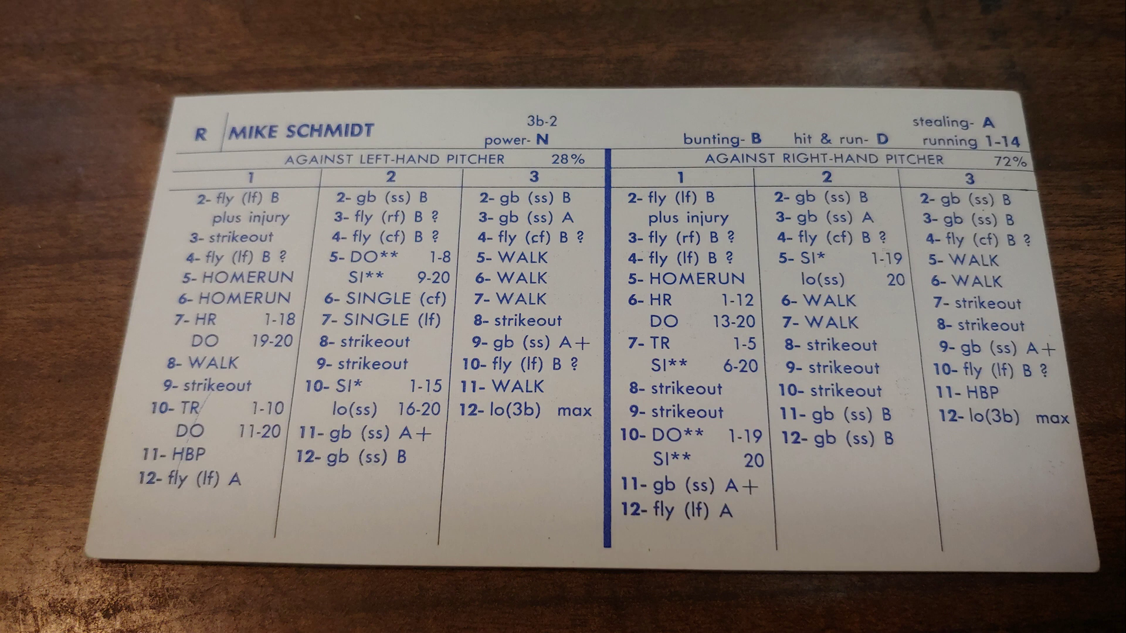
click(470, 415)
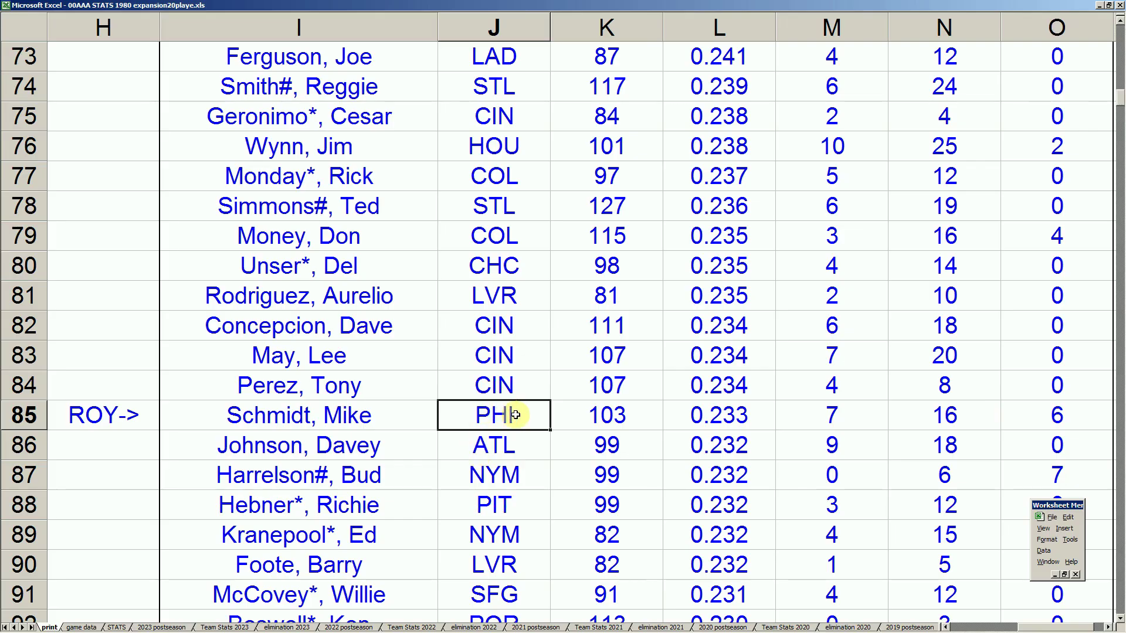
click(390, 419)
click(745, 418)
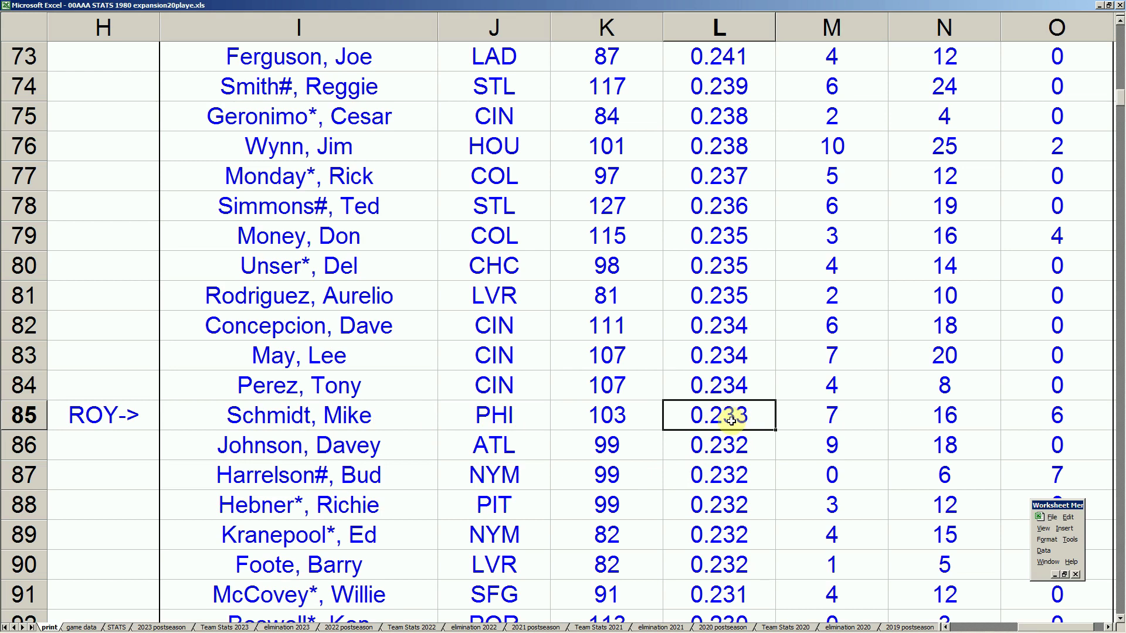
Step: Check the Cincinnati batters in I84 and I83, and highlight their averages in L83:L84
click(384, 386)
click(388, 356)
click(745, 356)
drag(745, 356, 740, 384)
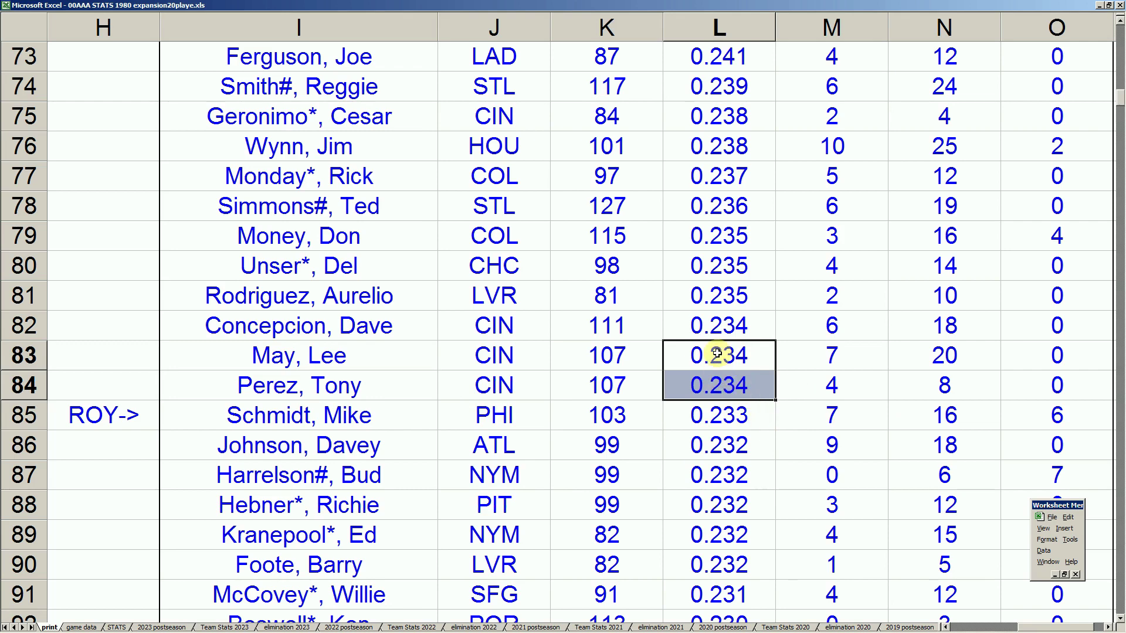
Step: Look back over the upper batting list, and read down to the Los Angeles batter in I115
scroll(717, 353, up, 8)
scroll(717, 353, up, 10)
scroll(719, 352, down, 9)
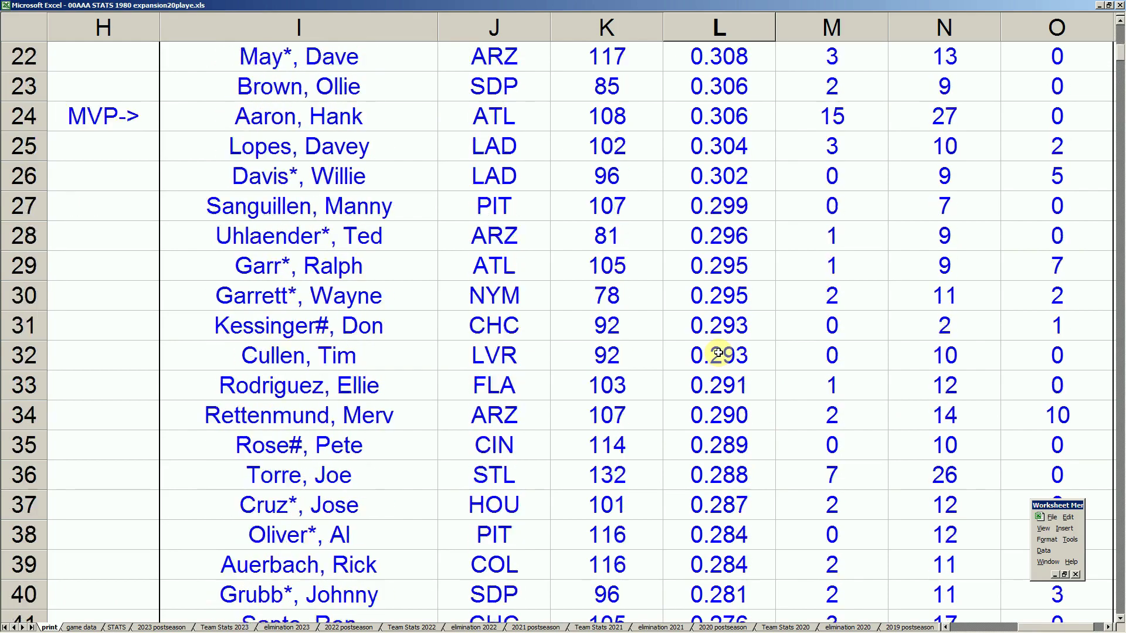
scroll(721, 350, down, 14)
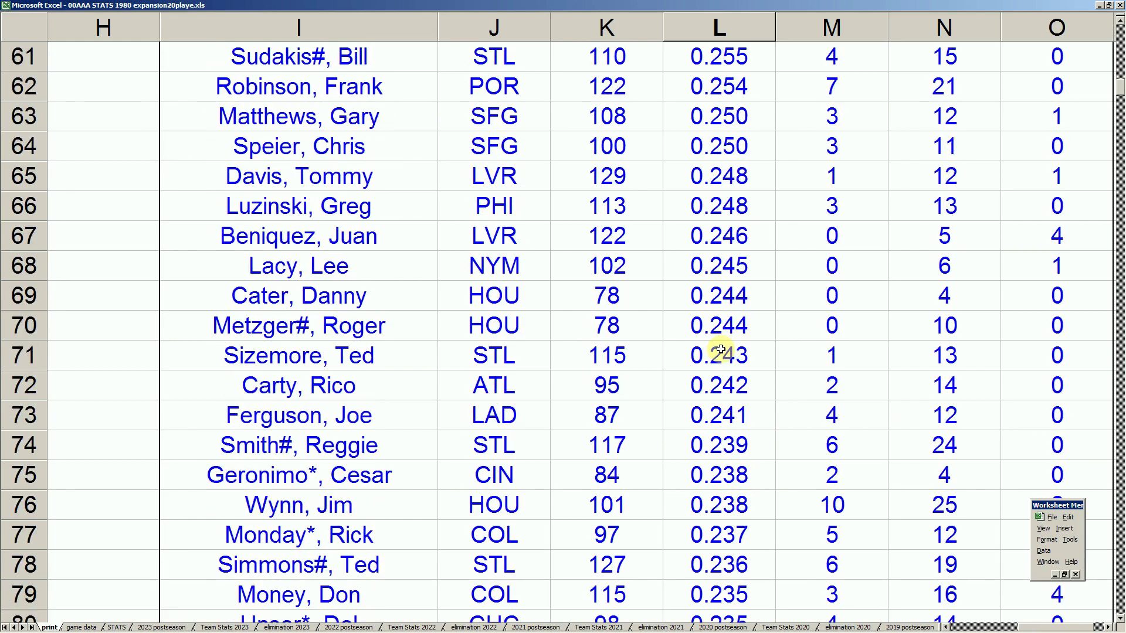
scroll(721, 349, down, 7)
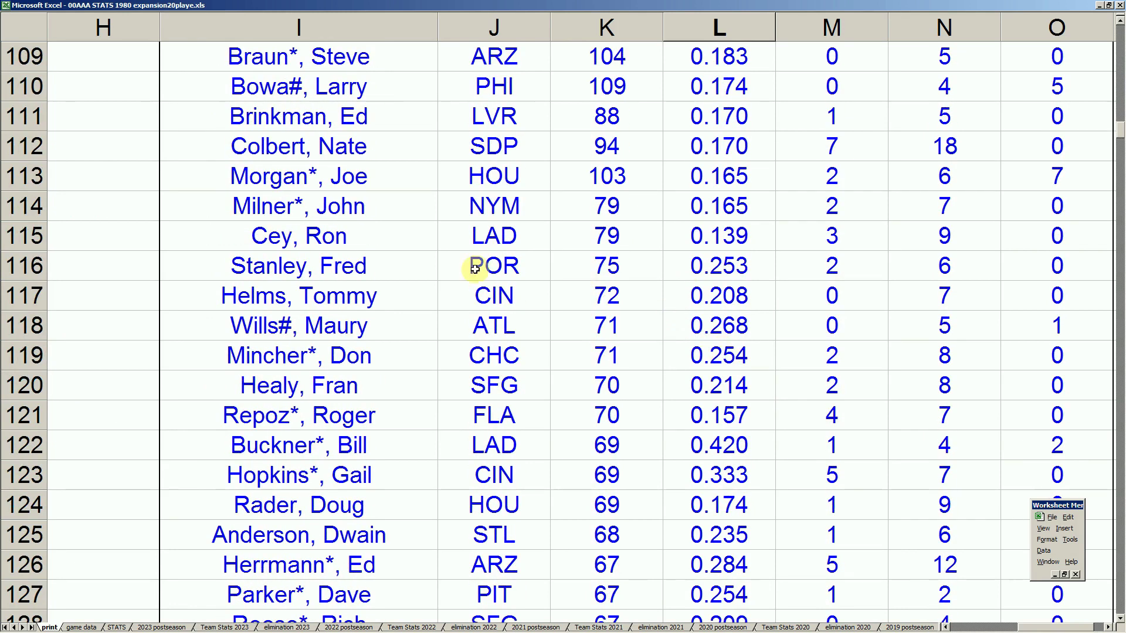
click(393, 240)
scroll(668, 269, up, 1)
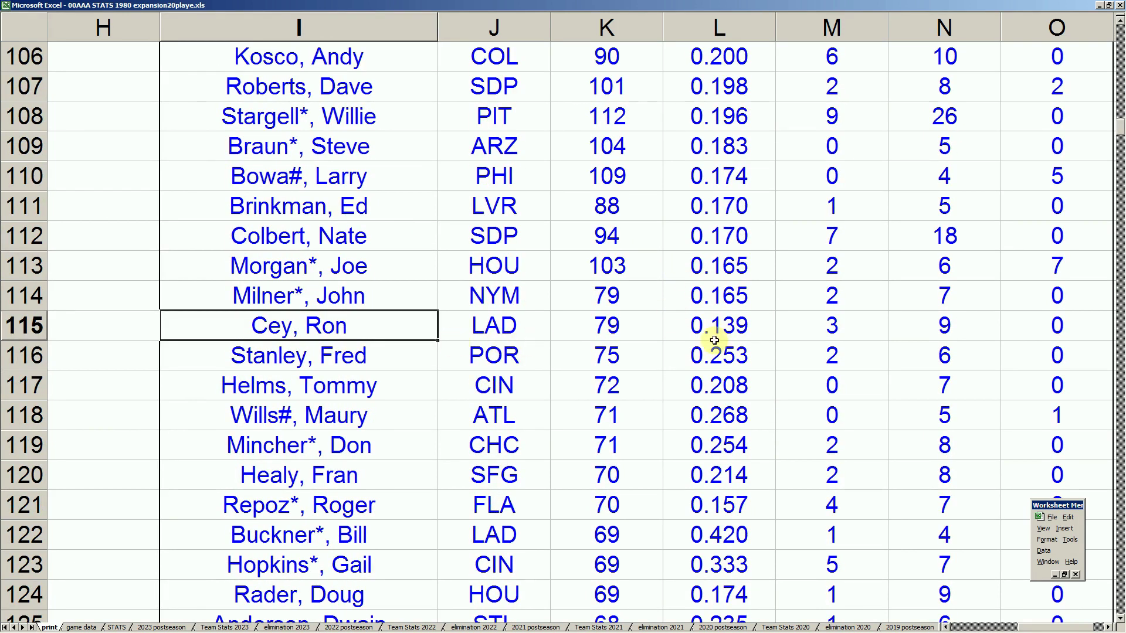
Step: Check the averages in L115, L114 and L113, and the Houston batter's name and team in I113 and J113
click(728, 327)
click(735, 294)
click(737, 267)
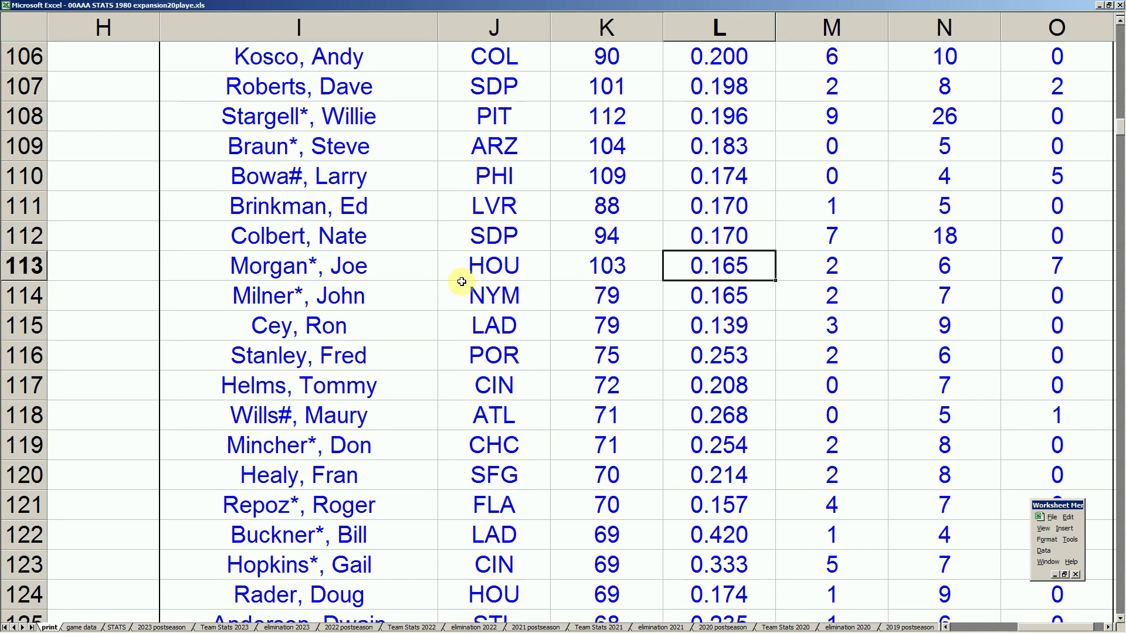
click(410, 271)
click(497, 264)
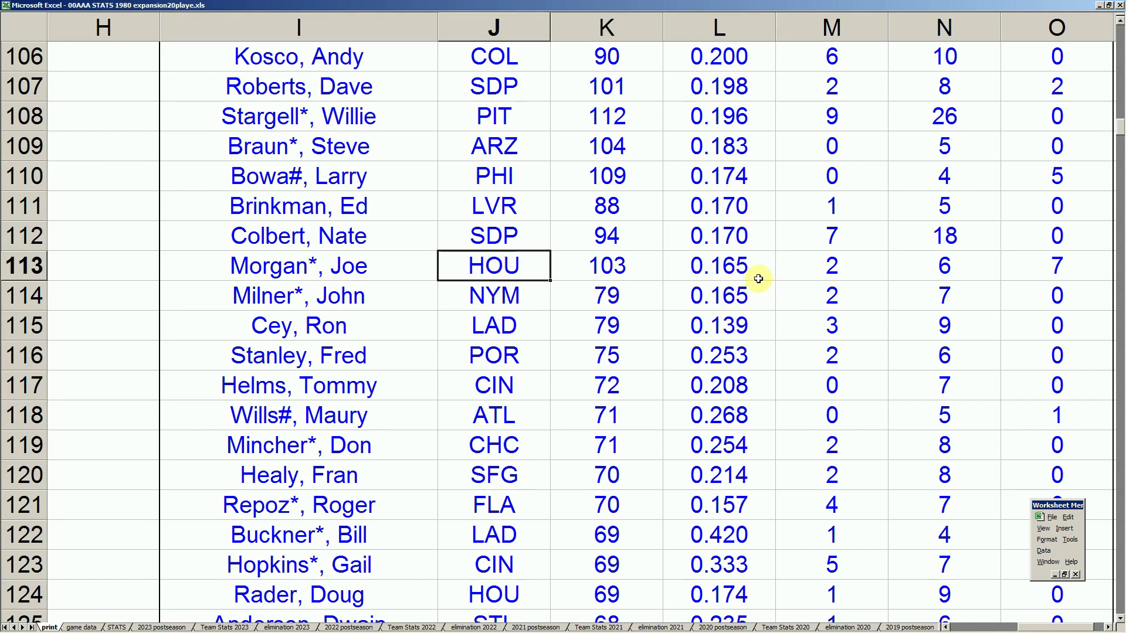
Step: Examine the Pittsburgh batter in row 108, checking the average in L108, home runs in M108 and RBI in N108
click(727, 121)
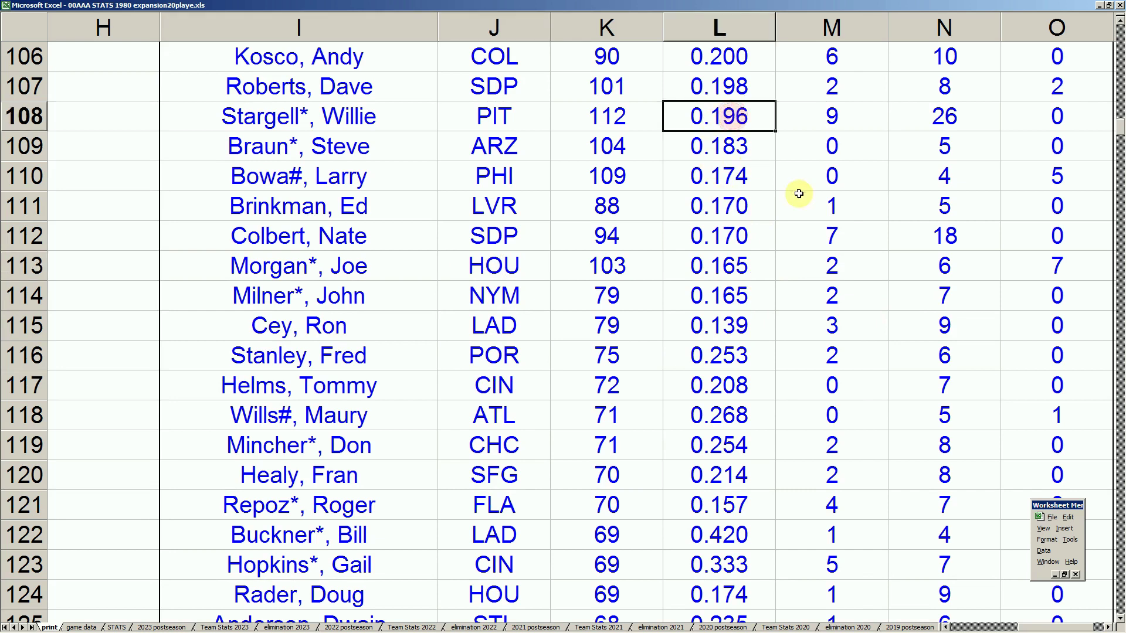
click(849, 123)
click(738, 123)
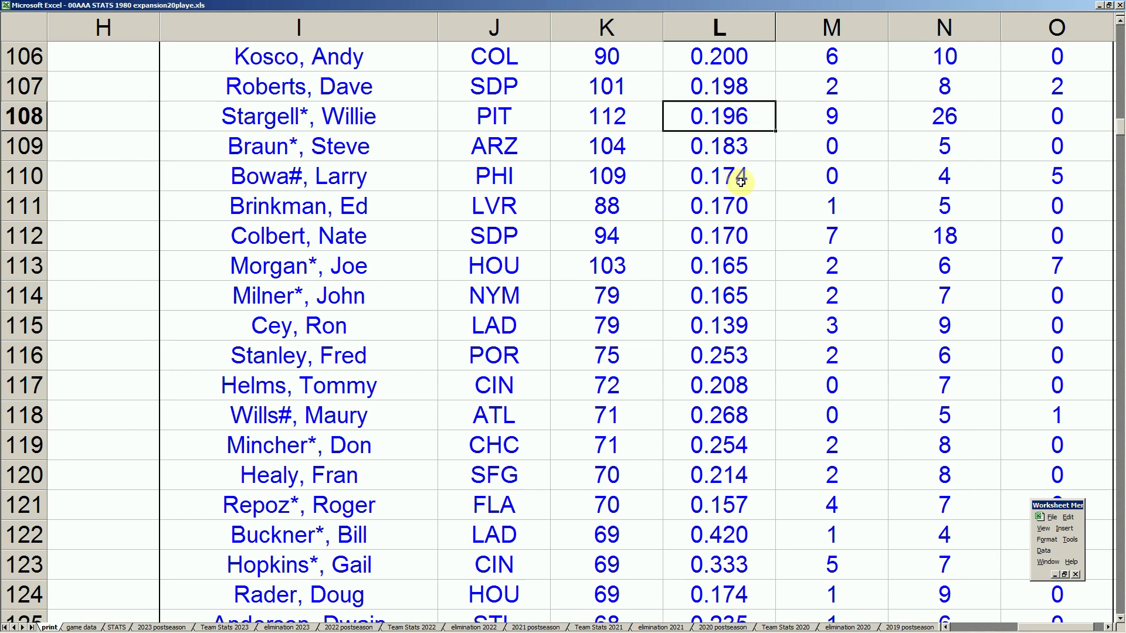
click(863, 116)
click(941, 116)
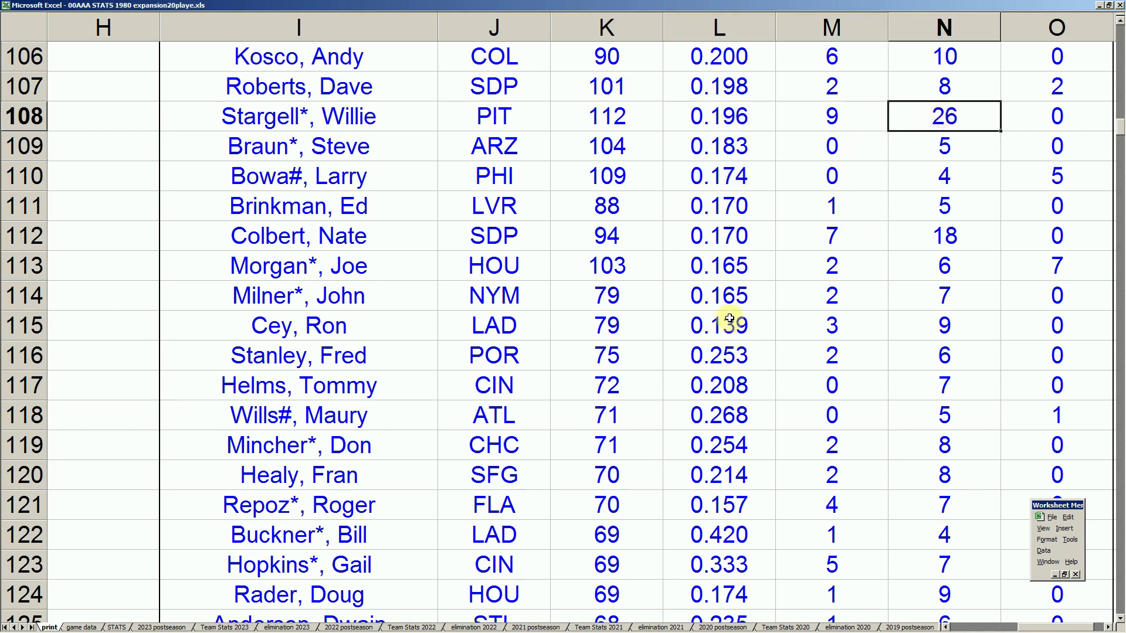
Step: Read down the remaining National League batters to the end of the list at row 196
scroll(729, 321, down, 13)
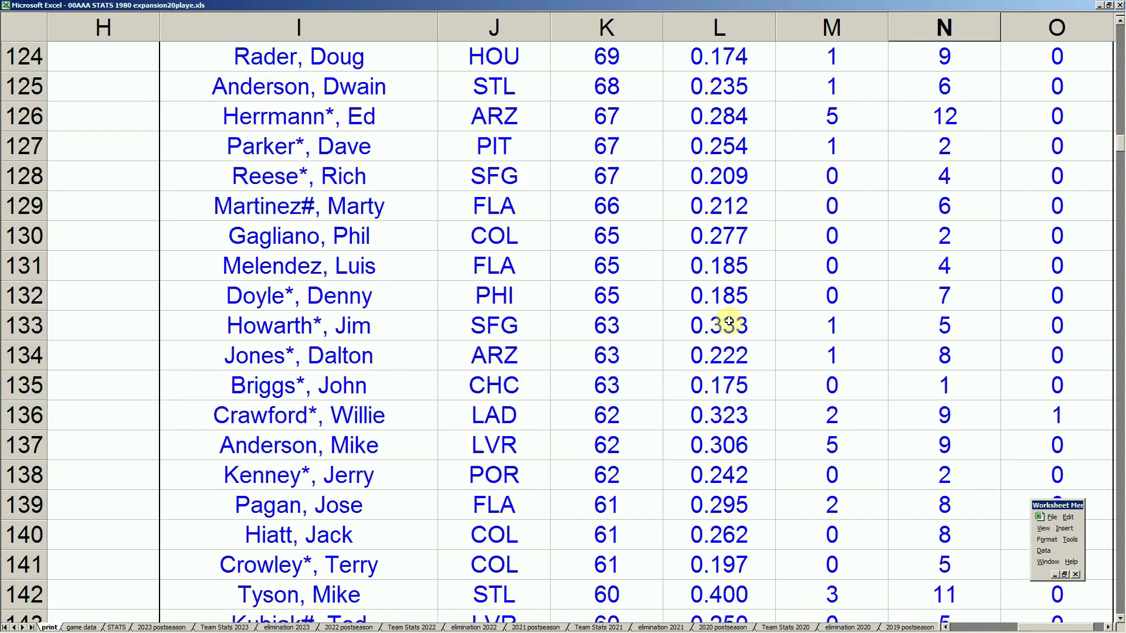
scroll(727, 321, down, 9)
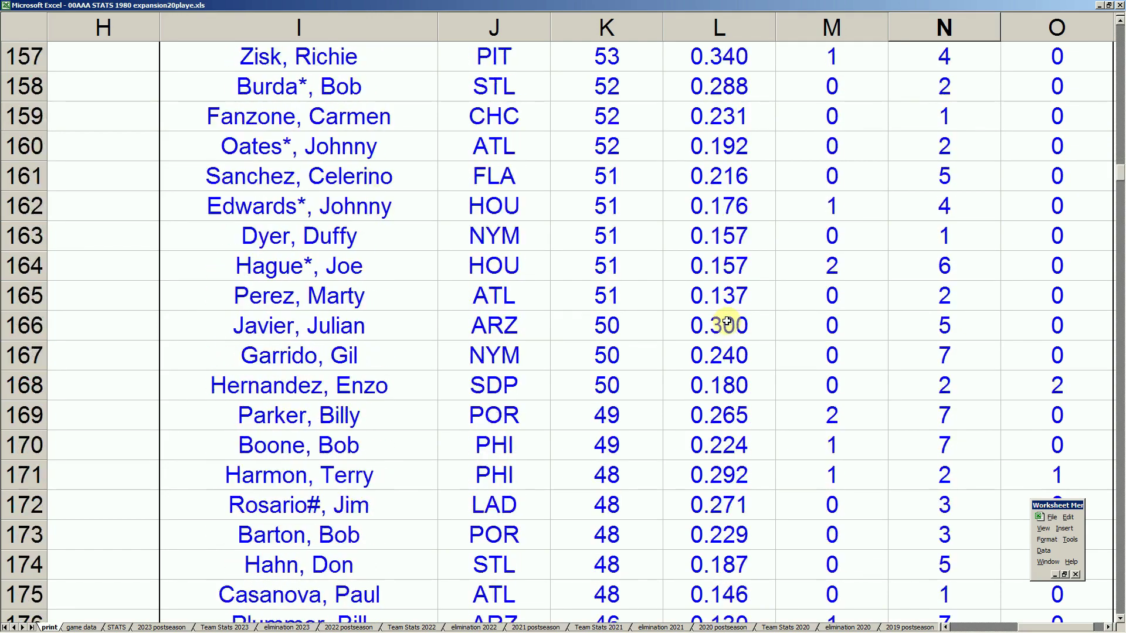
scroll(727, 321, down, 4)
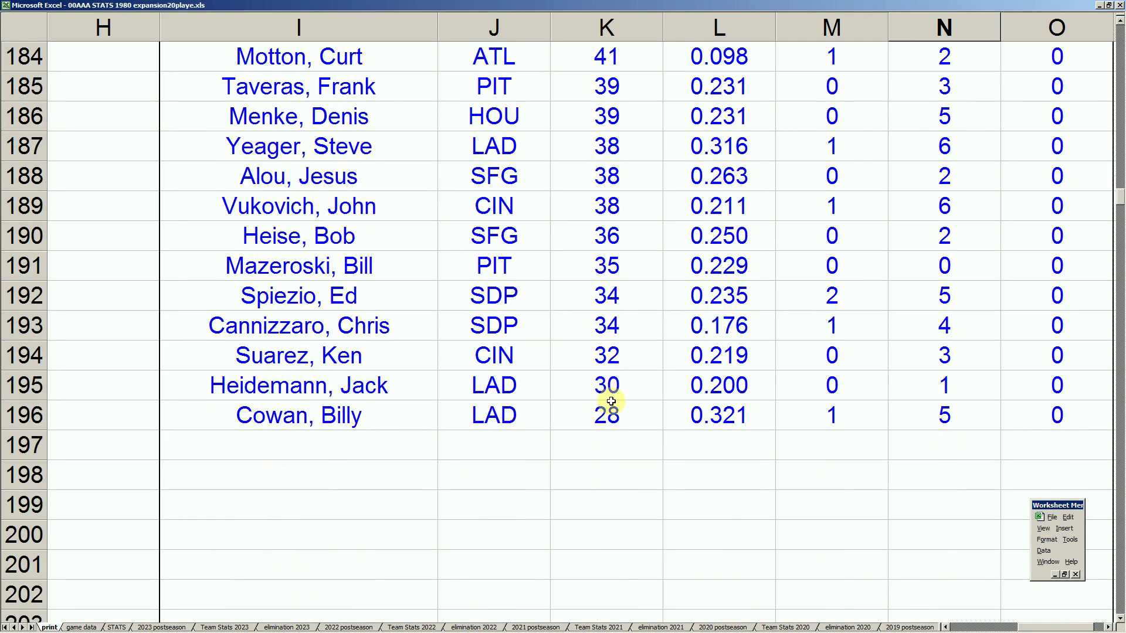
Step: Go from the last National League batter in row 196 across to column C of the American League section
click(604, 421)
key(Left)
key(Left)
key(Left)
key(Left)
key(Left)
key(Left)
key(Left)
key(Left)
key(Left)
key(Left)
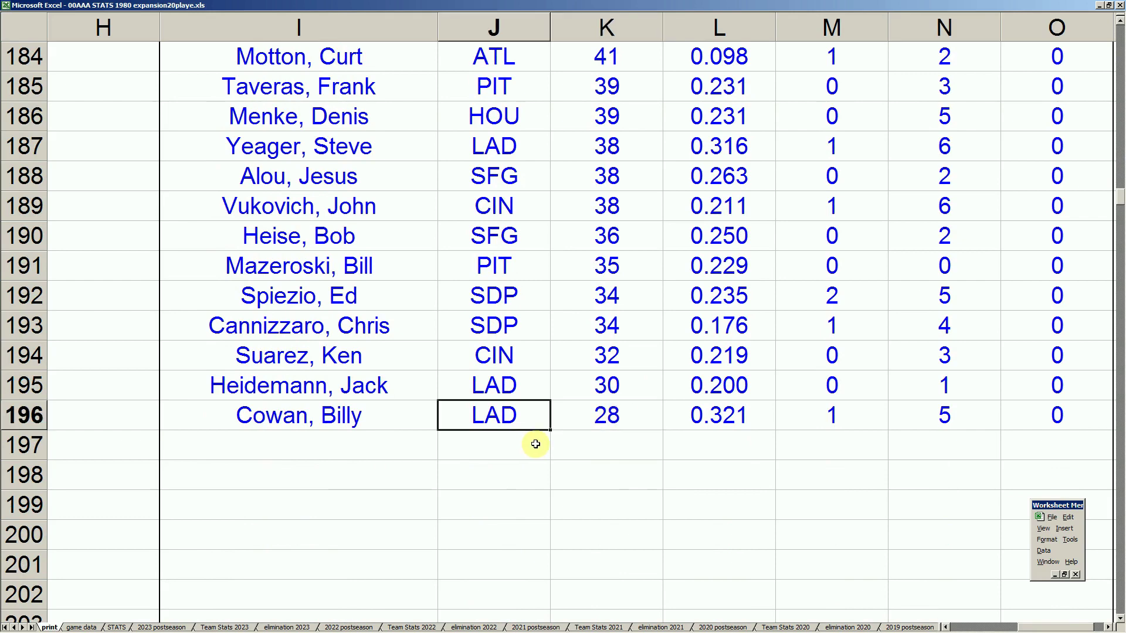
key(Right)
key(Right)
key(Right)
key(Left)
Step: Go down column C to the American League pitching statistics, as far as the Detroit pitcher in row 286
key(Down)
key(Down)
key(Down)
key(Down)
key(Down)
key(Down)
key(Down)
key(Down)
key(Down)
key(Down)
key(Down)
key(Down)
key(Down)
key(Down)
key(Down)
key(Down)
key(Down)
key(Down)
key(Down)
key(Down)
key(Down)
key(Down)
key(Down)
key(Down)
key(Down)
key(Down)
key(Down)
key(Down)
key(Down)
key(Down)
key(Down)
key(Down)
key(Down)
key(Down)
key(Down)
key(Down)
key(Down)
key(Down)
key(Down)
key(Down)
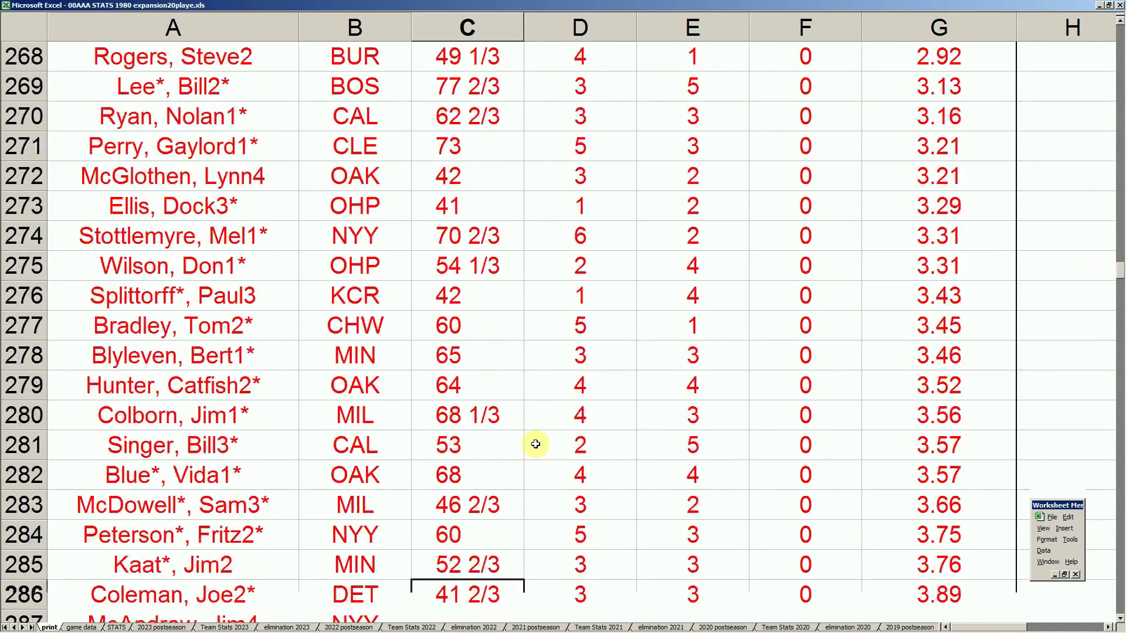
Step: Read down the remaining American League pitchers to the end of the list at row 380 and the totals in row 388
key(Down)
key(Down)
key(Down)
key(Down)
key(Down)
key(Down)
key(Down)
key(Down)
key(Down)
key(Down)
key(Down)
key(Down)
key(Down)
key(Down)
key(Down)
key(Down)
key(Down)
key(Down)
key(Down)
key(Down)
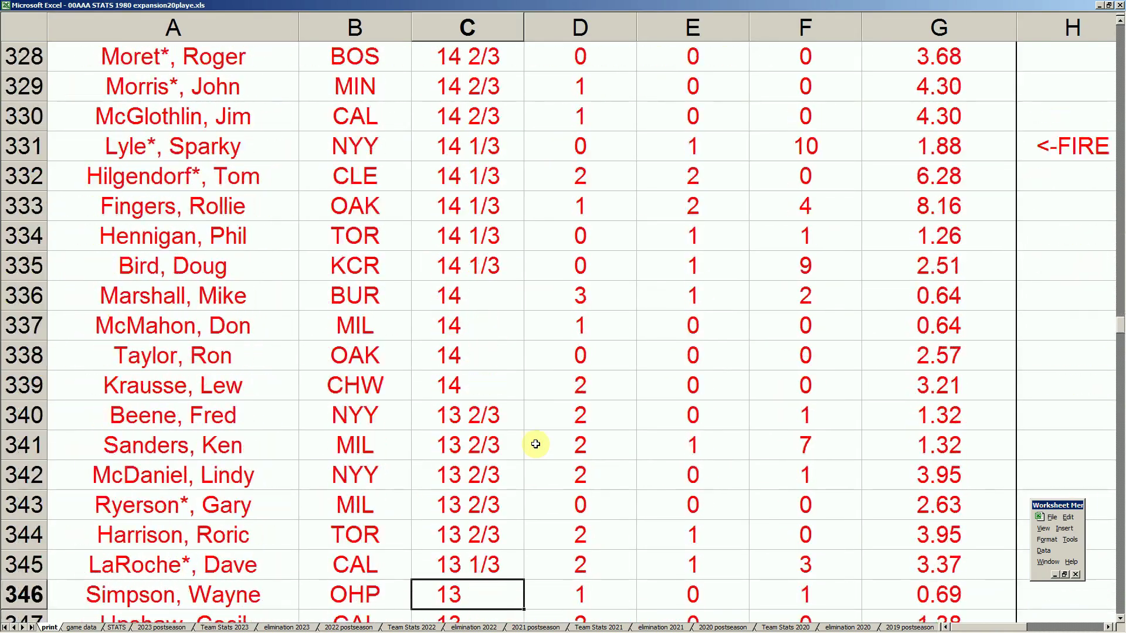
key(Down)
key(Down)
key(Down)
key(Down)
key(Down)
key(Down)
key(Down)
key(Down)
key(Down)
key(Down)
key(Down)
key(Down)
key(Down)
key(Down)
key(Down)
key(Down)
key(Down)
key(Down)
key(Down)
key(Down)
Step: Examine the innings pitched in column C for the last American League pitchers, around rows 376 to 380
key(Up)
key(Up)
key(Up)
key(Up)
key(Up)
key(Up)
key(Up)
key(Up)
key(Up)
key(Up)
key(Up)
key(Up)
key(Up)
key(Up)
key(Down)
key(Down)
key(Down)
key(Up)
key(Up)
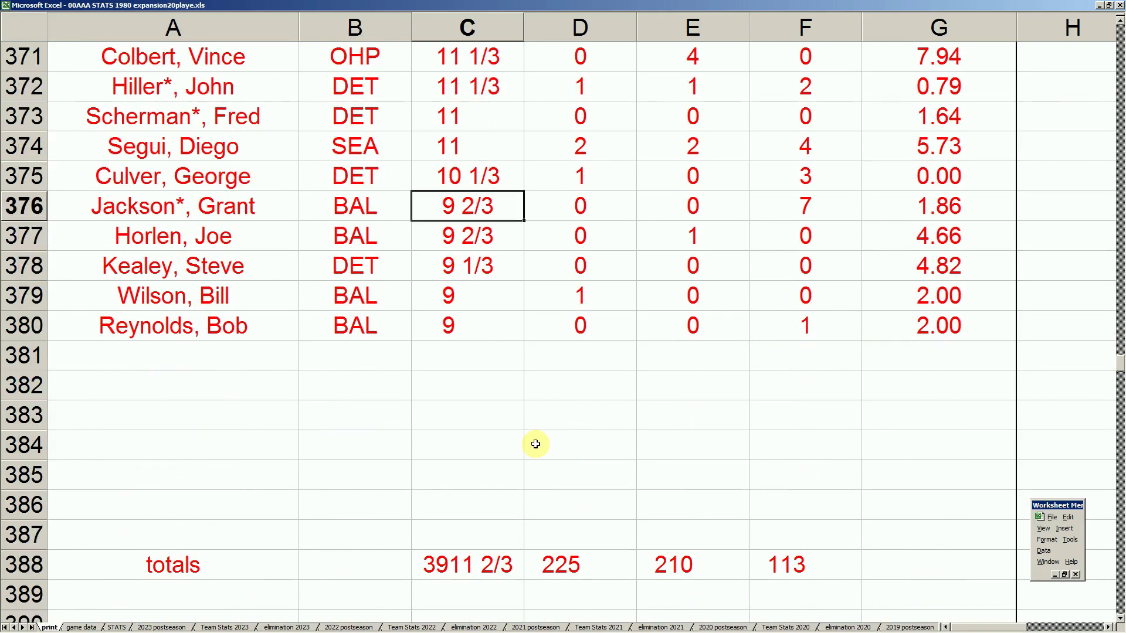
key(Down)
key(Down)
key(Down)
key(Down)
key(Up)
key(Up)
key(Up)
key(Up)
key(Down)
key(Up)
key(Down)
key(Down)
key(Down)
key(Down)
key(Up)
key(Up)
key(Up)
key(Up)
Step: Move across row 376 to the National League pitching statistics and view the innings in K376
key(Right)
key(Right)
key(Right)
key(Right)
key(Right)
key(Right)
key(Right)
key(Right)
key(Right)
key(Right)
key(Right)
key(Right)
key(Right)
key(Right)
key(Right)
key(Left)
key(Left)
key(Left)
key(Left)
key(Left)
key(Left)
key(Left)
key(Left)
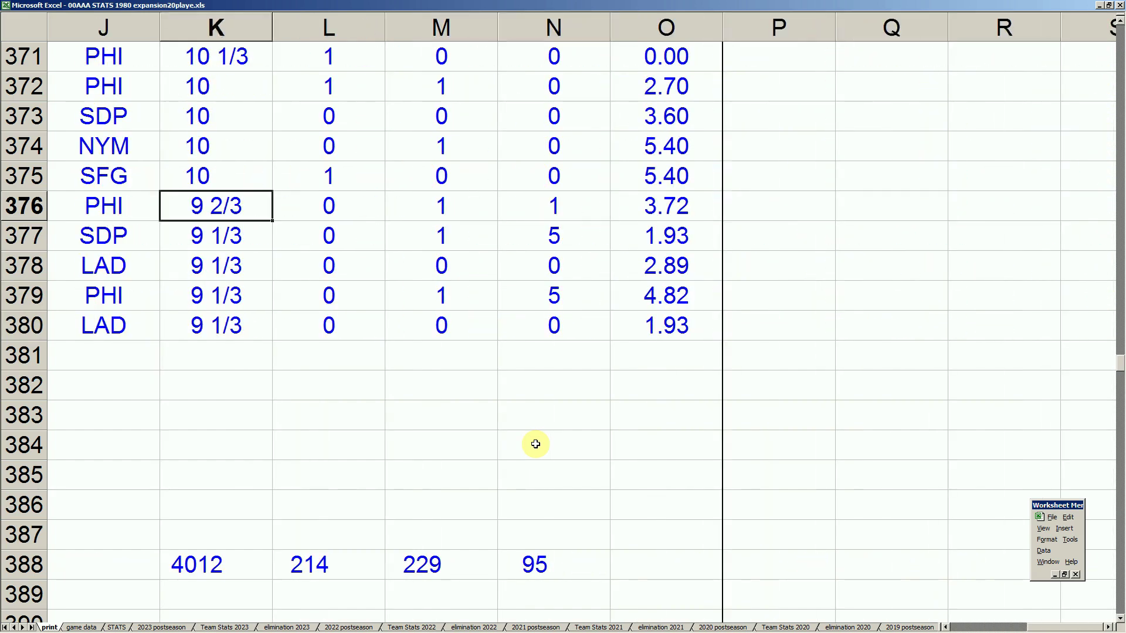
Step: Examine the innings and teams of the last National League pitchers in rows 376 to 380
key(Right)
key(Down)
key(Down)
key(Down)
key(Down)
key(Up)
key(Up)
key(Up)
key(Up)
key(Left)
key(Left)
key(Right)
key(Right)
key(Down)
key(Down)
key(Down)
key(Down)
key(Down)
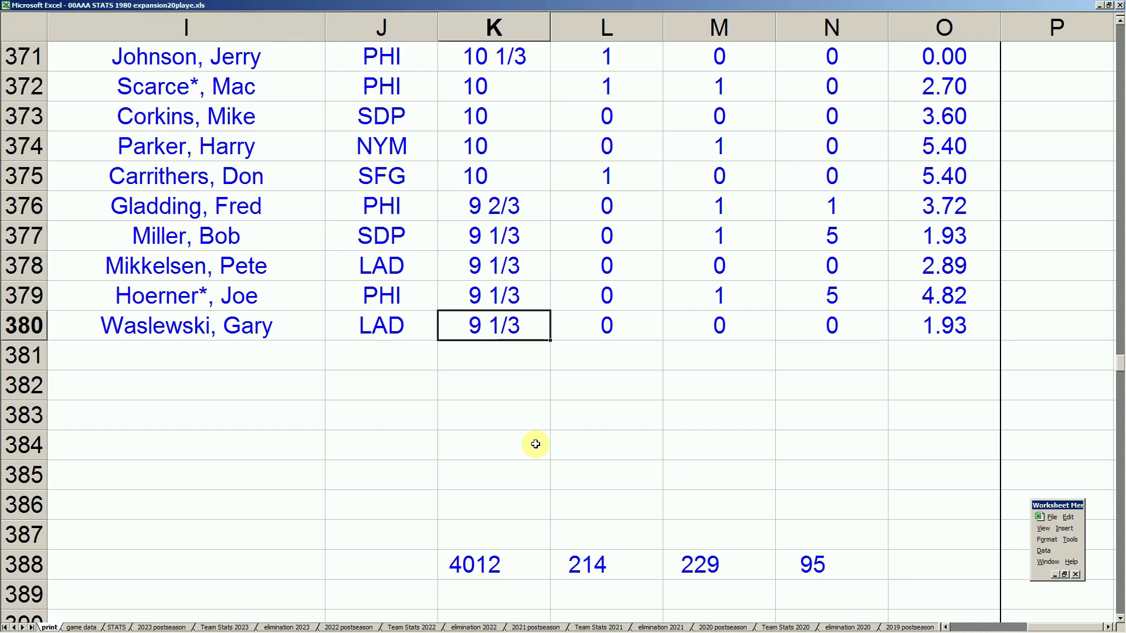
Step: Go down column K past the pitching totals in rows 388 and 391 to the team statistics sorted by earned run average
key(Down)
key(Down)
key(Down)
key(Down)
key(Down)
key(Down)
key(Down)
key(Down)
key(Down)
key(Down)
key(Down)
key(Down)
key(Down)
key(Down)
key(Down)
key(Down)
key(Down)
key(Down)
key(Down)
key(Down)
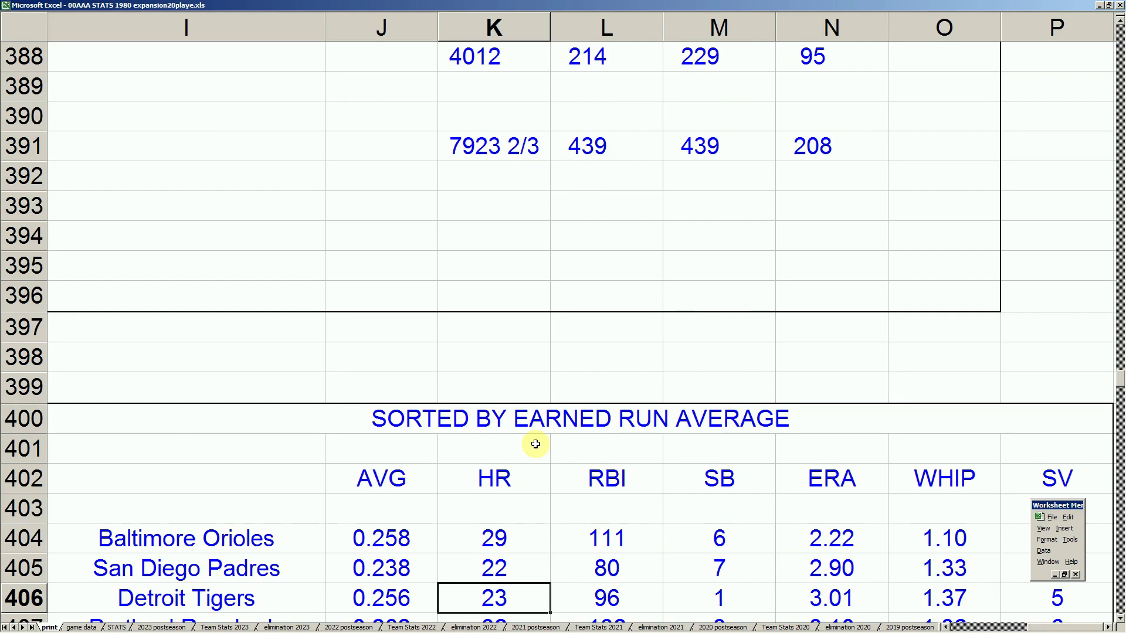
Step: Read down column K through the teams sorted by earned run average, continuing from the Detroit Tigers in row 406
key(Down)
key(Down)
key(Down)
key(Down)
key(Down)
key(Down)
key(Down)
key(Down)
key(Down)
key(Down)
key(Down)
key(Down)
key(Down)
key(Down)
key(Down)
key(Down)
key(Down)
key(Down)
key(Down)
key(Down)
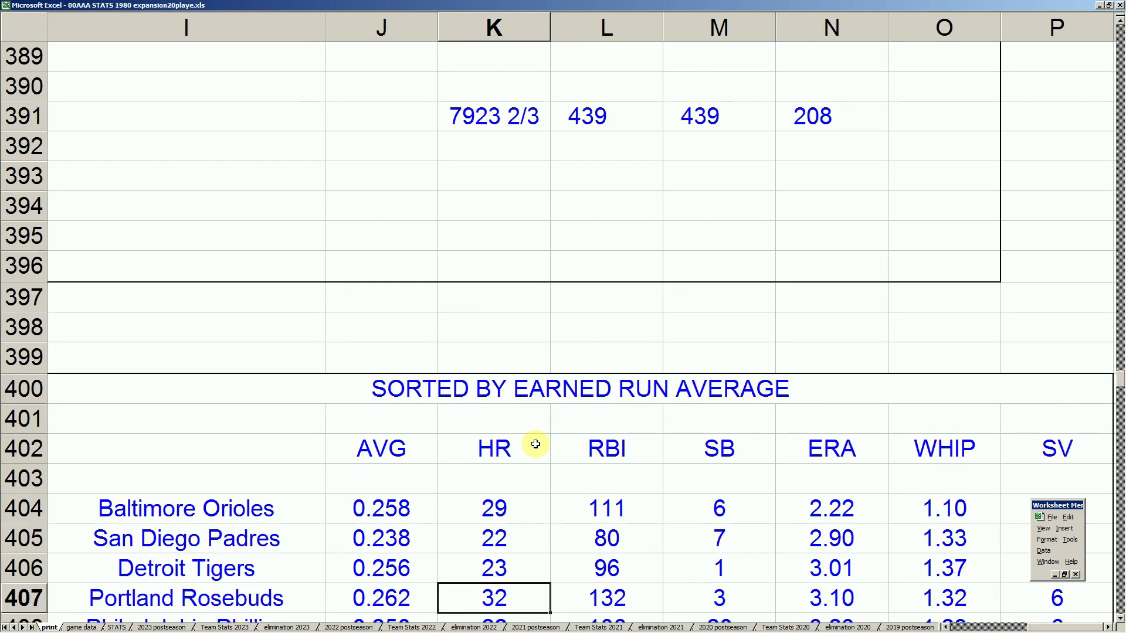
key(Down)
Step: Move across to the team list in column A and read down it to the San Diego Padres in row 432
key(Left)
key(Left)
key(Left)
key(Left)
key(Left)
key(Left)
key(Left)
key(Left)
key(Left)
key(Left)
key(Down)
key(Down)
key(Down)
key(Down)
key(Down)
key(Down)
key(Down)
key(Down)
key(Down)
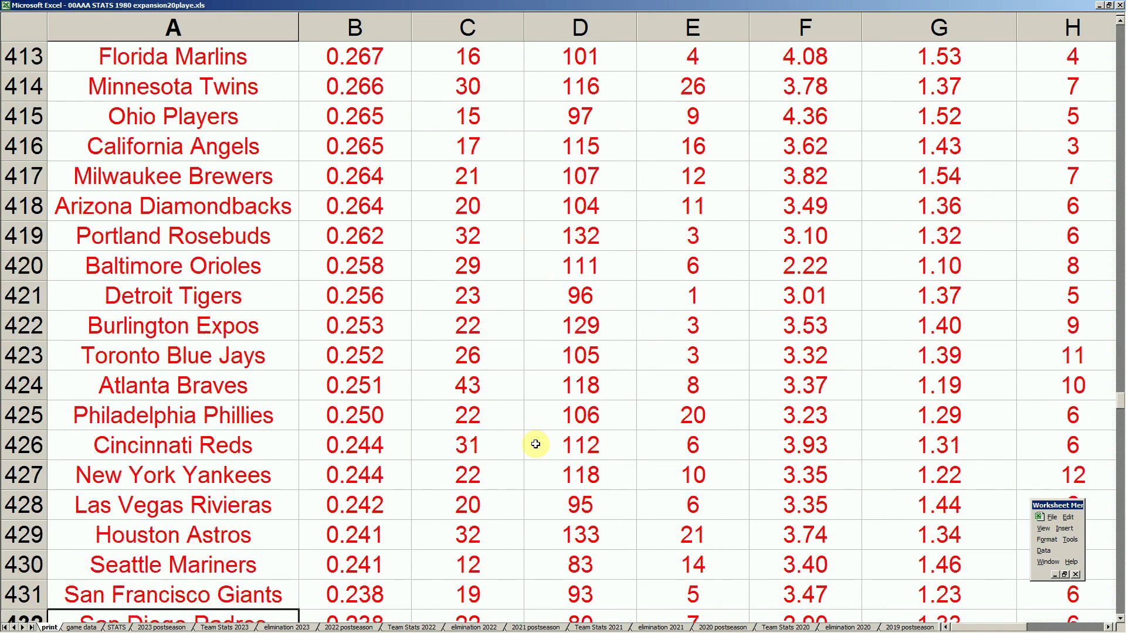
Step: Move across to column K and go down past the team totals in row 437 to the National League standings, stopping at K450
key(Right)
key(Right)
key(Right)
key(Right)
key(Right)
key(Right)
key(Right)
key(Right)
key(Right)
key(Right)
key(Down)
key(Down)
key(Down)
key(Down)
key(Down)
key(Down)
key(Down)
key(Down)
key(Down)
key(Down)
key(Down)
key(Down)
key(Down)
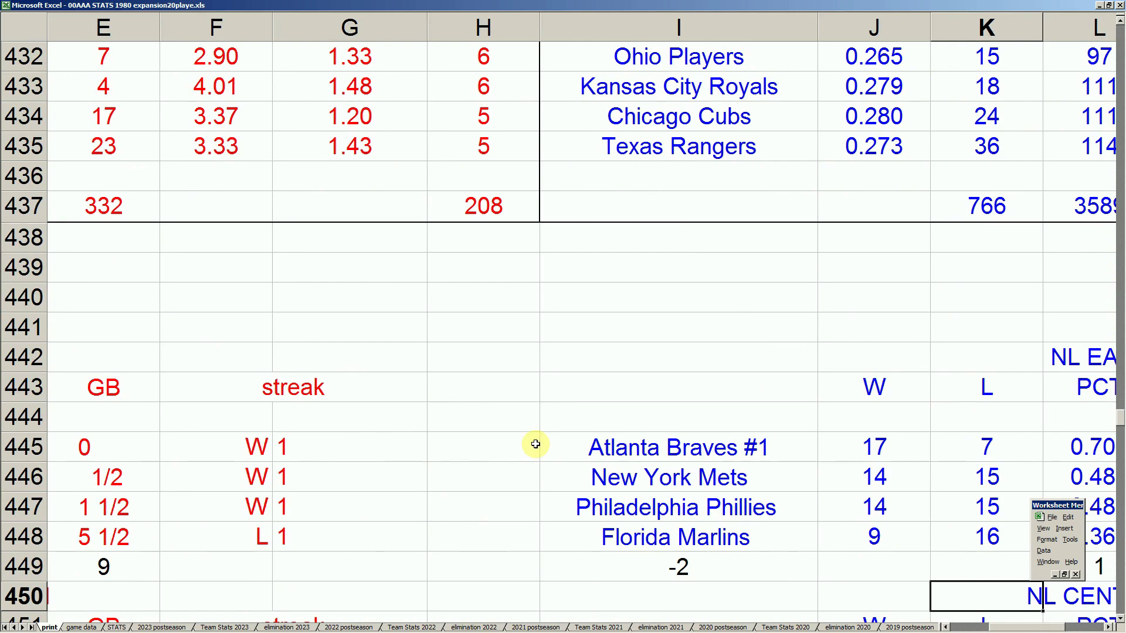
Step: Compare the American League East standings with the National League East standings by moving across row 450 and back to K450
key(Left)
key(Left)
key(Left)
key(Left)
key(Left)
key(Left)
key(Left)
key(Left)
key(Left)
key(Left)
key(Right)
key(Right)
key(Right)
key(Right)
key(Right)
key(Right)
key(Right)
key(Right)
key(Right)
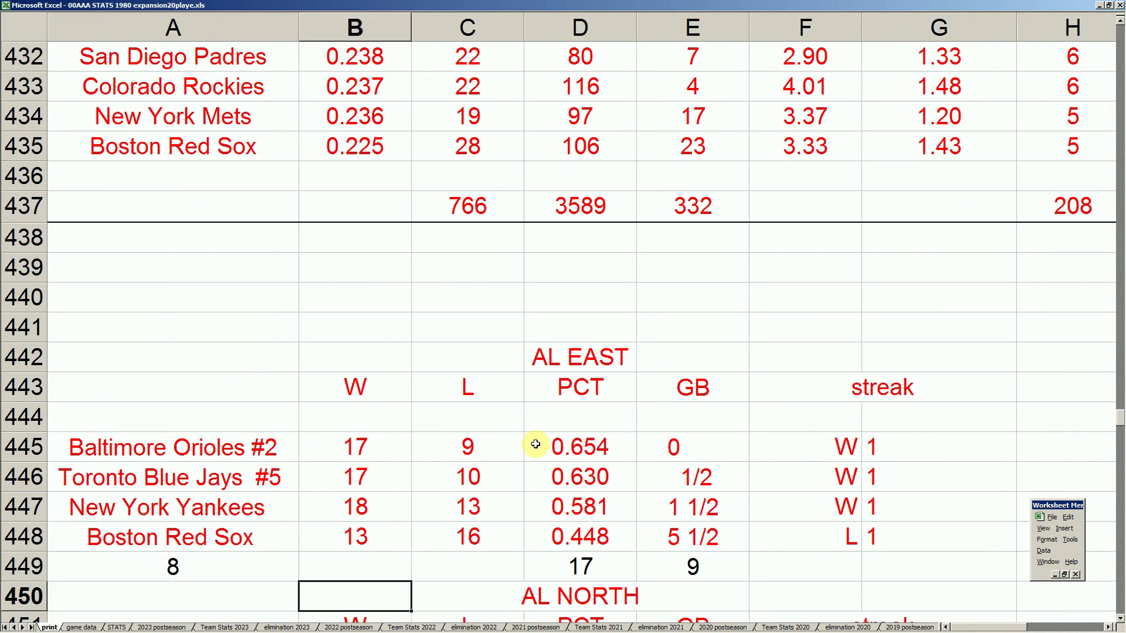
key(Right)
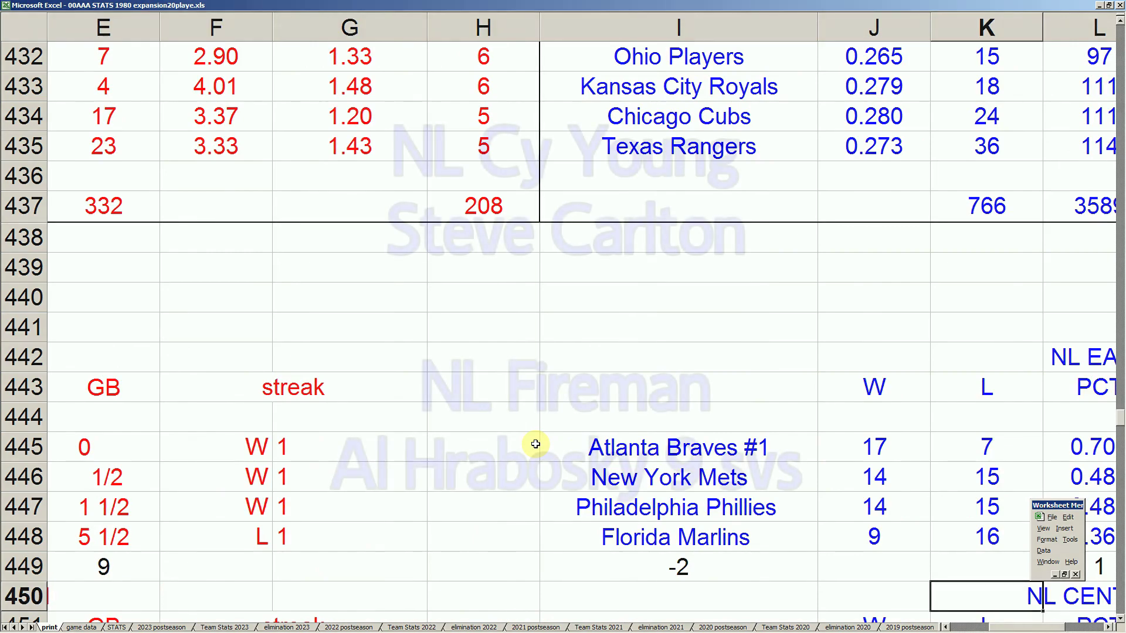
Step: Go up to row 445 and across to the American League East leader's streak in F445
key(Up)
key(Up)
key(Up)
key(Up)
key(Up)
key(Left)
key(Left)
key(Left)
key(Left)
key(Left)
key(Left)
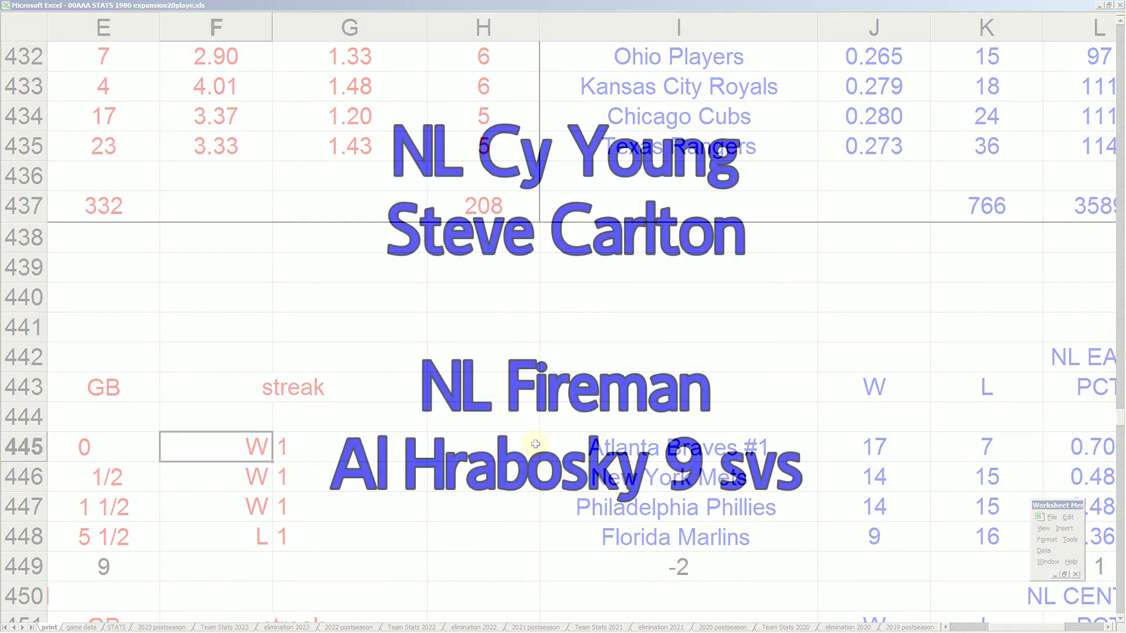